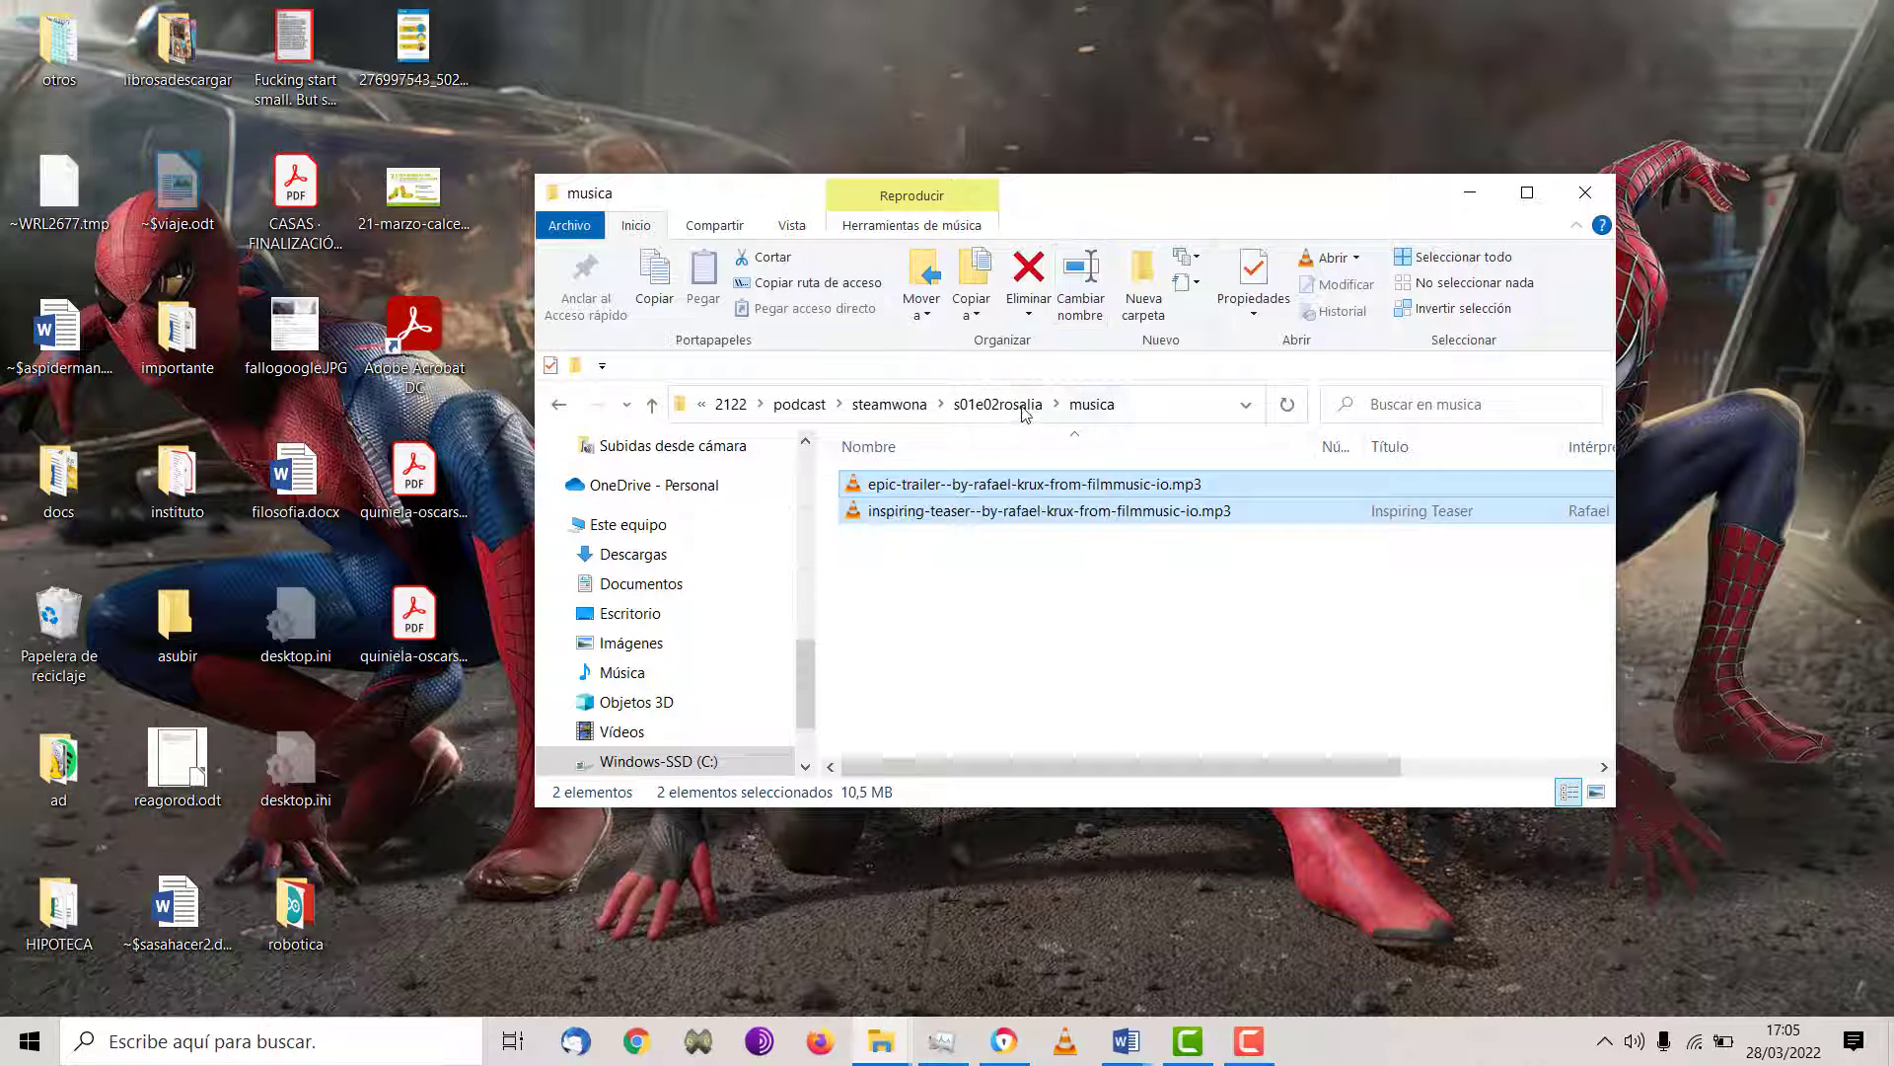
- Import WhatsApp Audio 2022-03-24 at 10.22.26 AM - copia.m4a from the s01e02rosalia folder into the Audacity project
{"action": "left_click", "coordinate": [998, 405]}
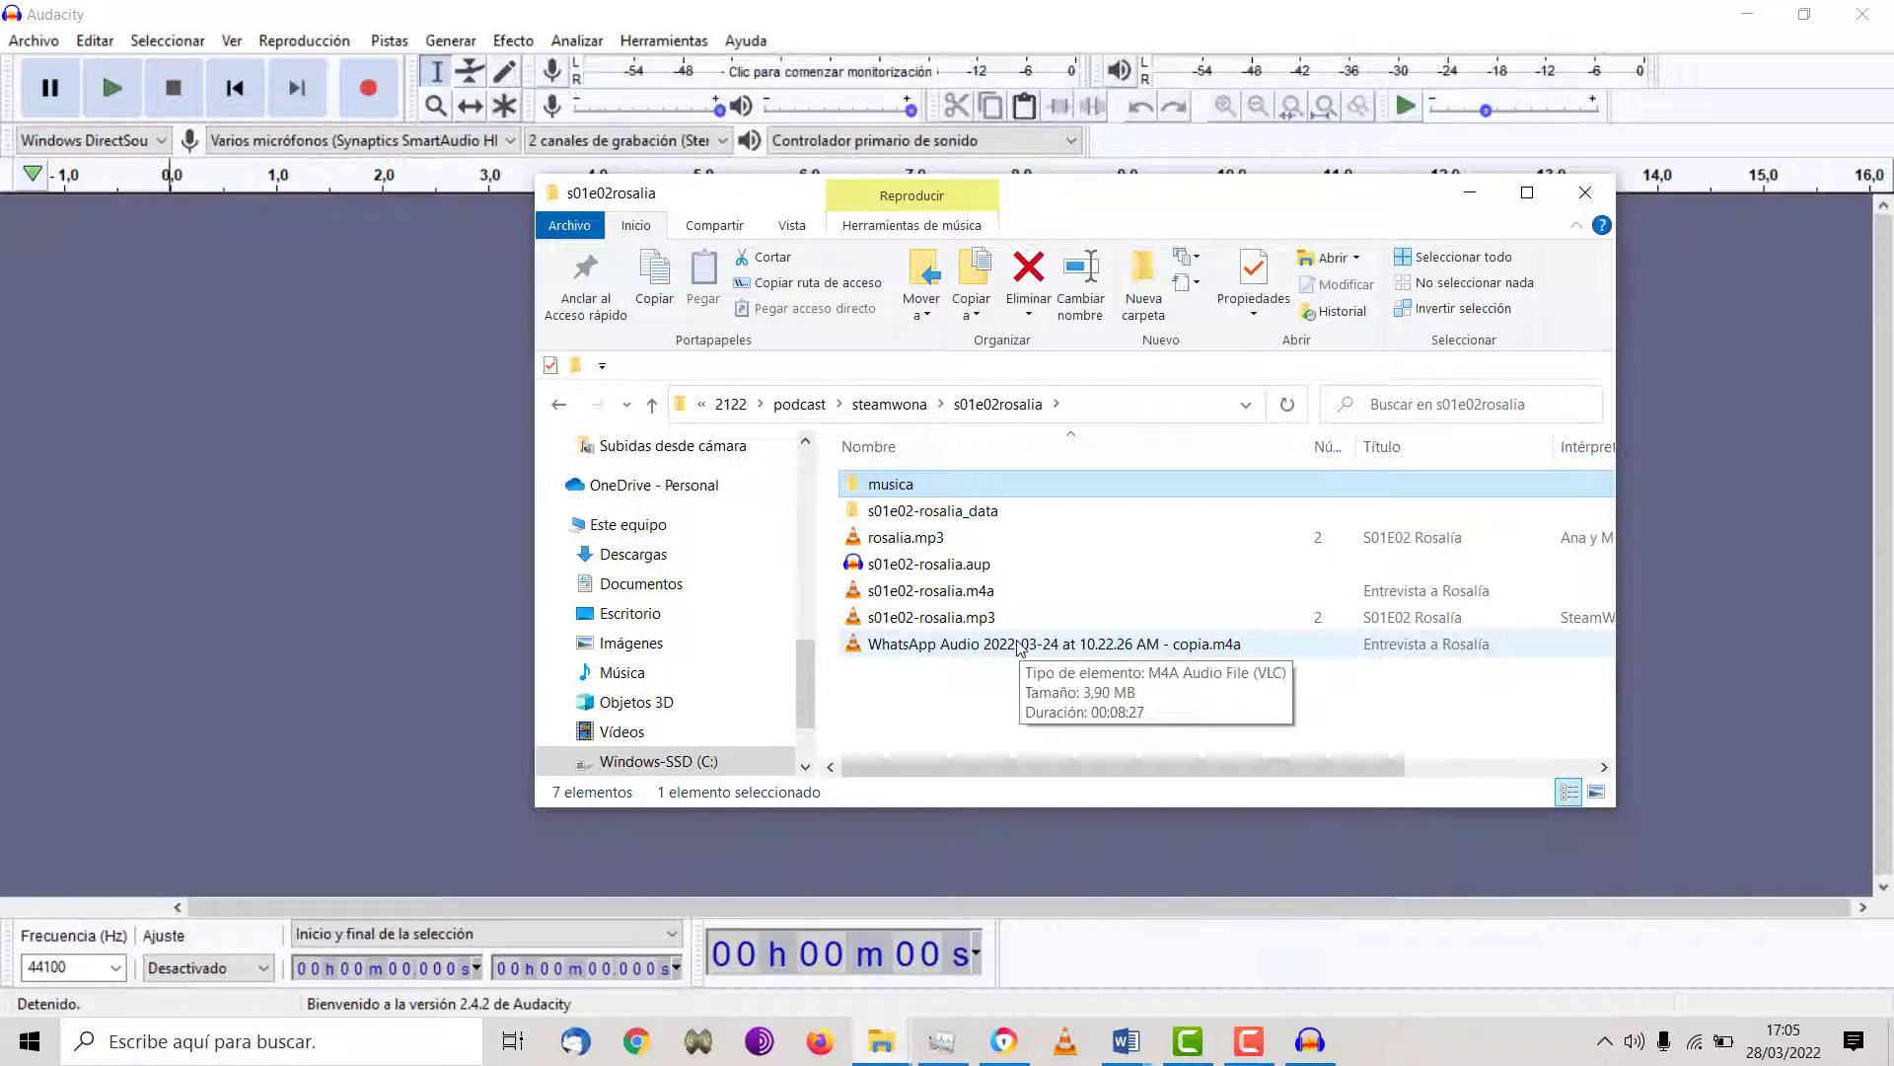
{"action": "left_click", "coordinate": [1017, 644]}
{"action": "left_click_drag", "start_coordinate": [493, 386], "coordinate": [375, 383]}
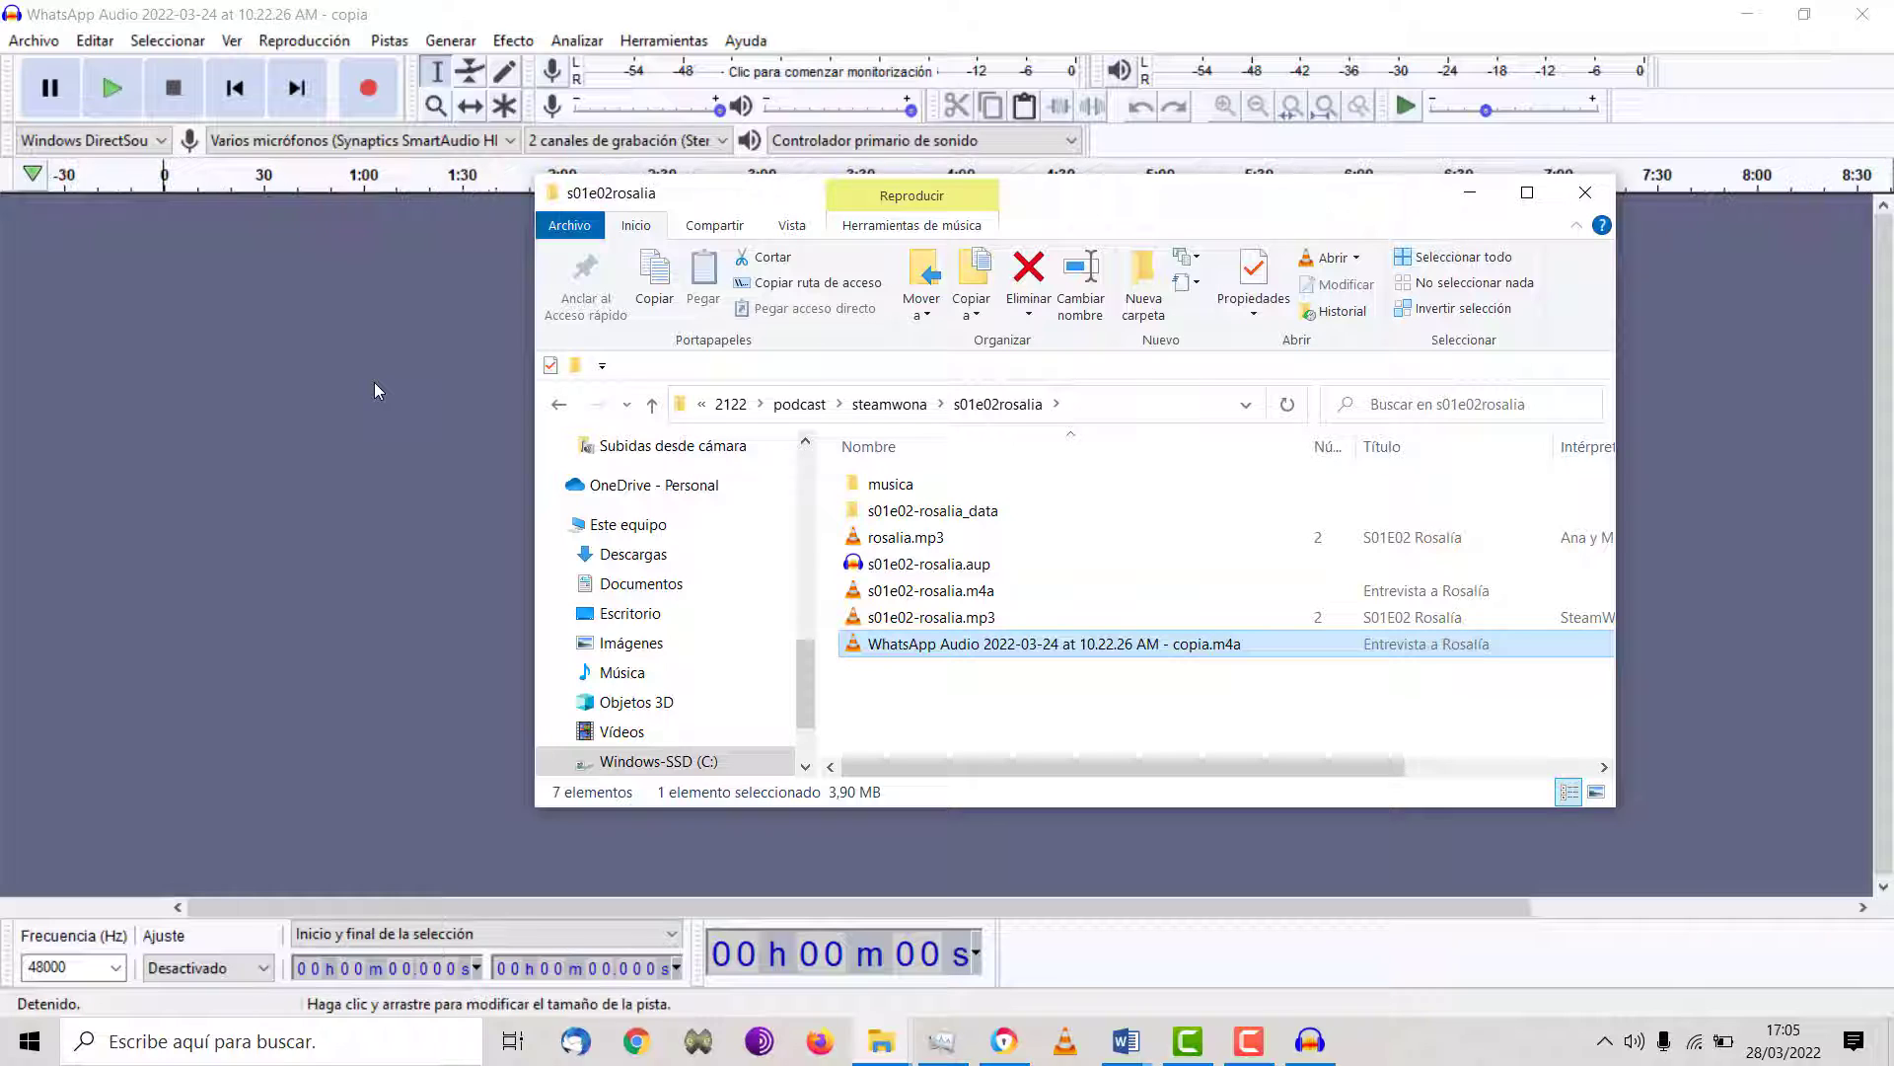
{"action": "left_click", "coordinate": [1467, 193]}
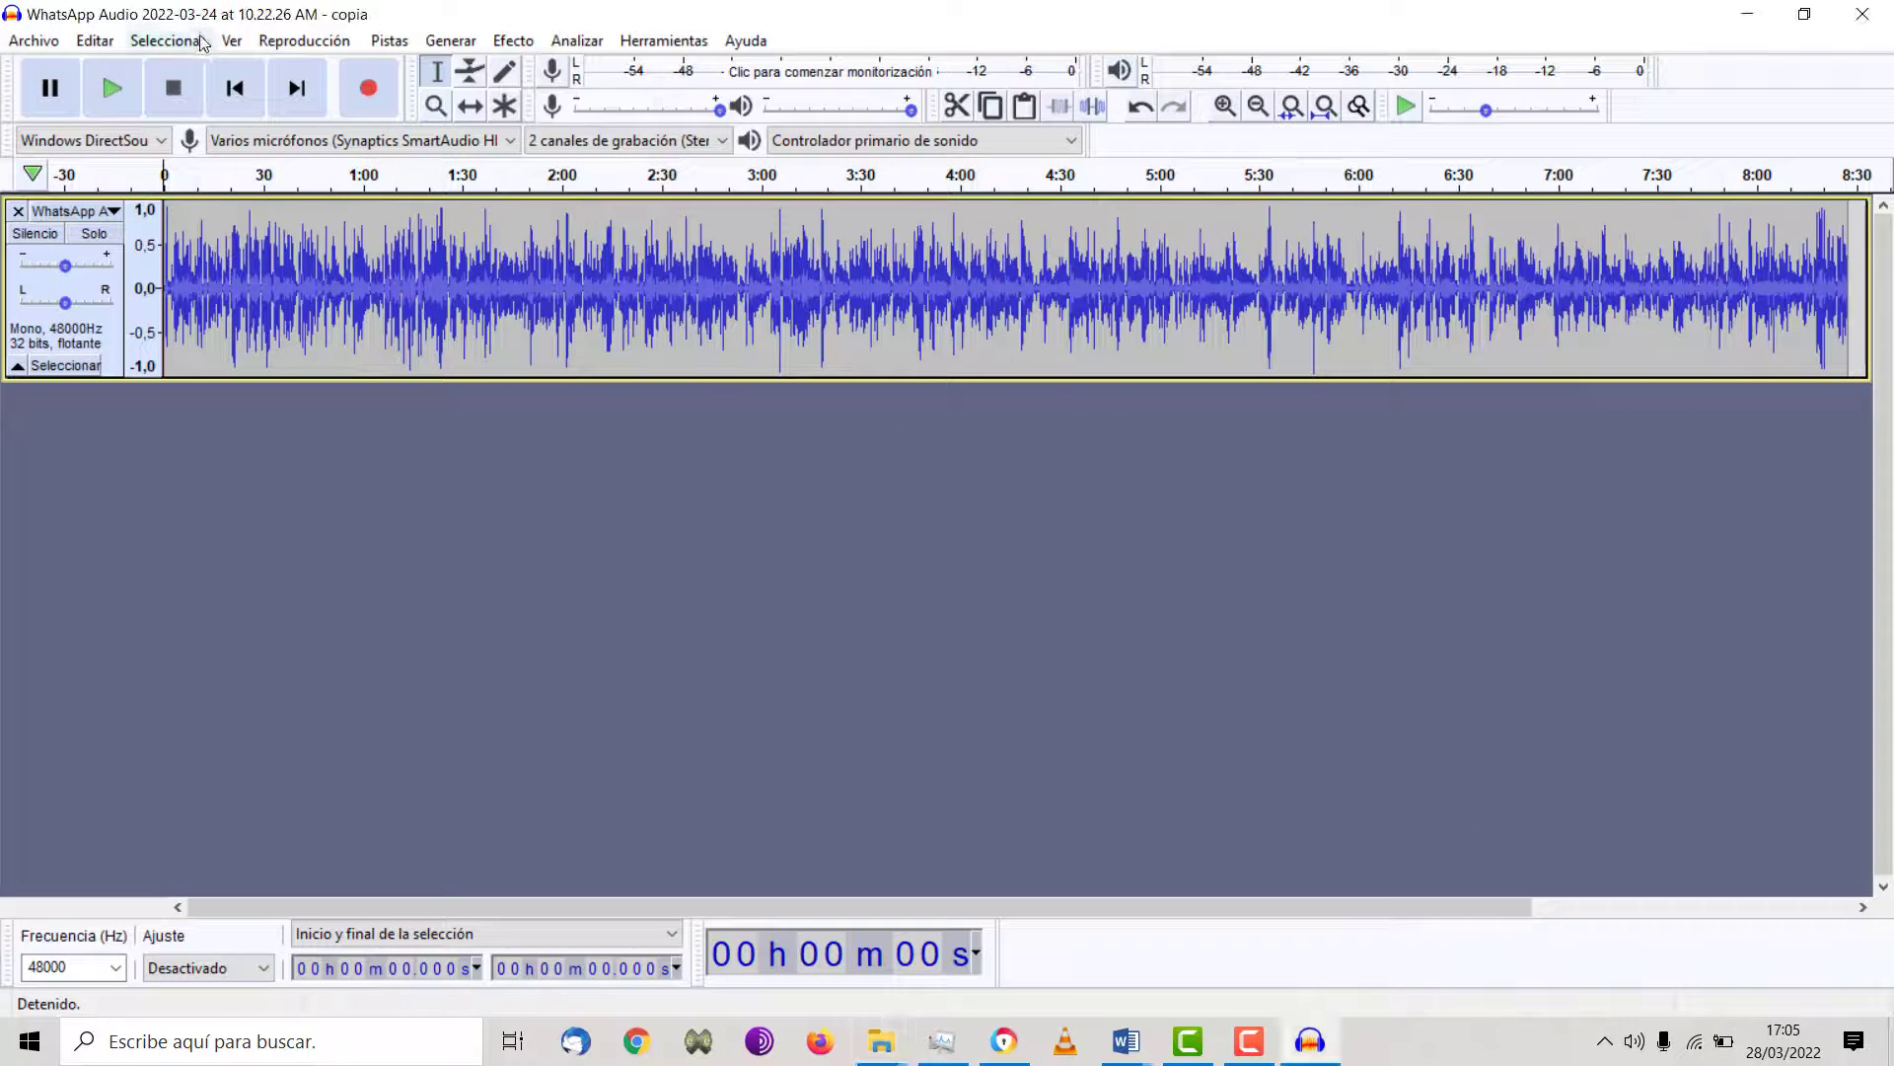
- Add a new stereo audio track and shift the WhatsApp interview clip so it starts at about 0:47
{"action": "left_click", "coordinate": [390, 40]}
{"action": "mouse_move", "coordinate": [407, 71]}
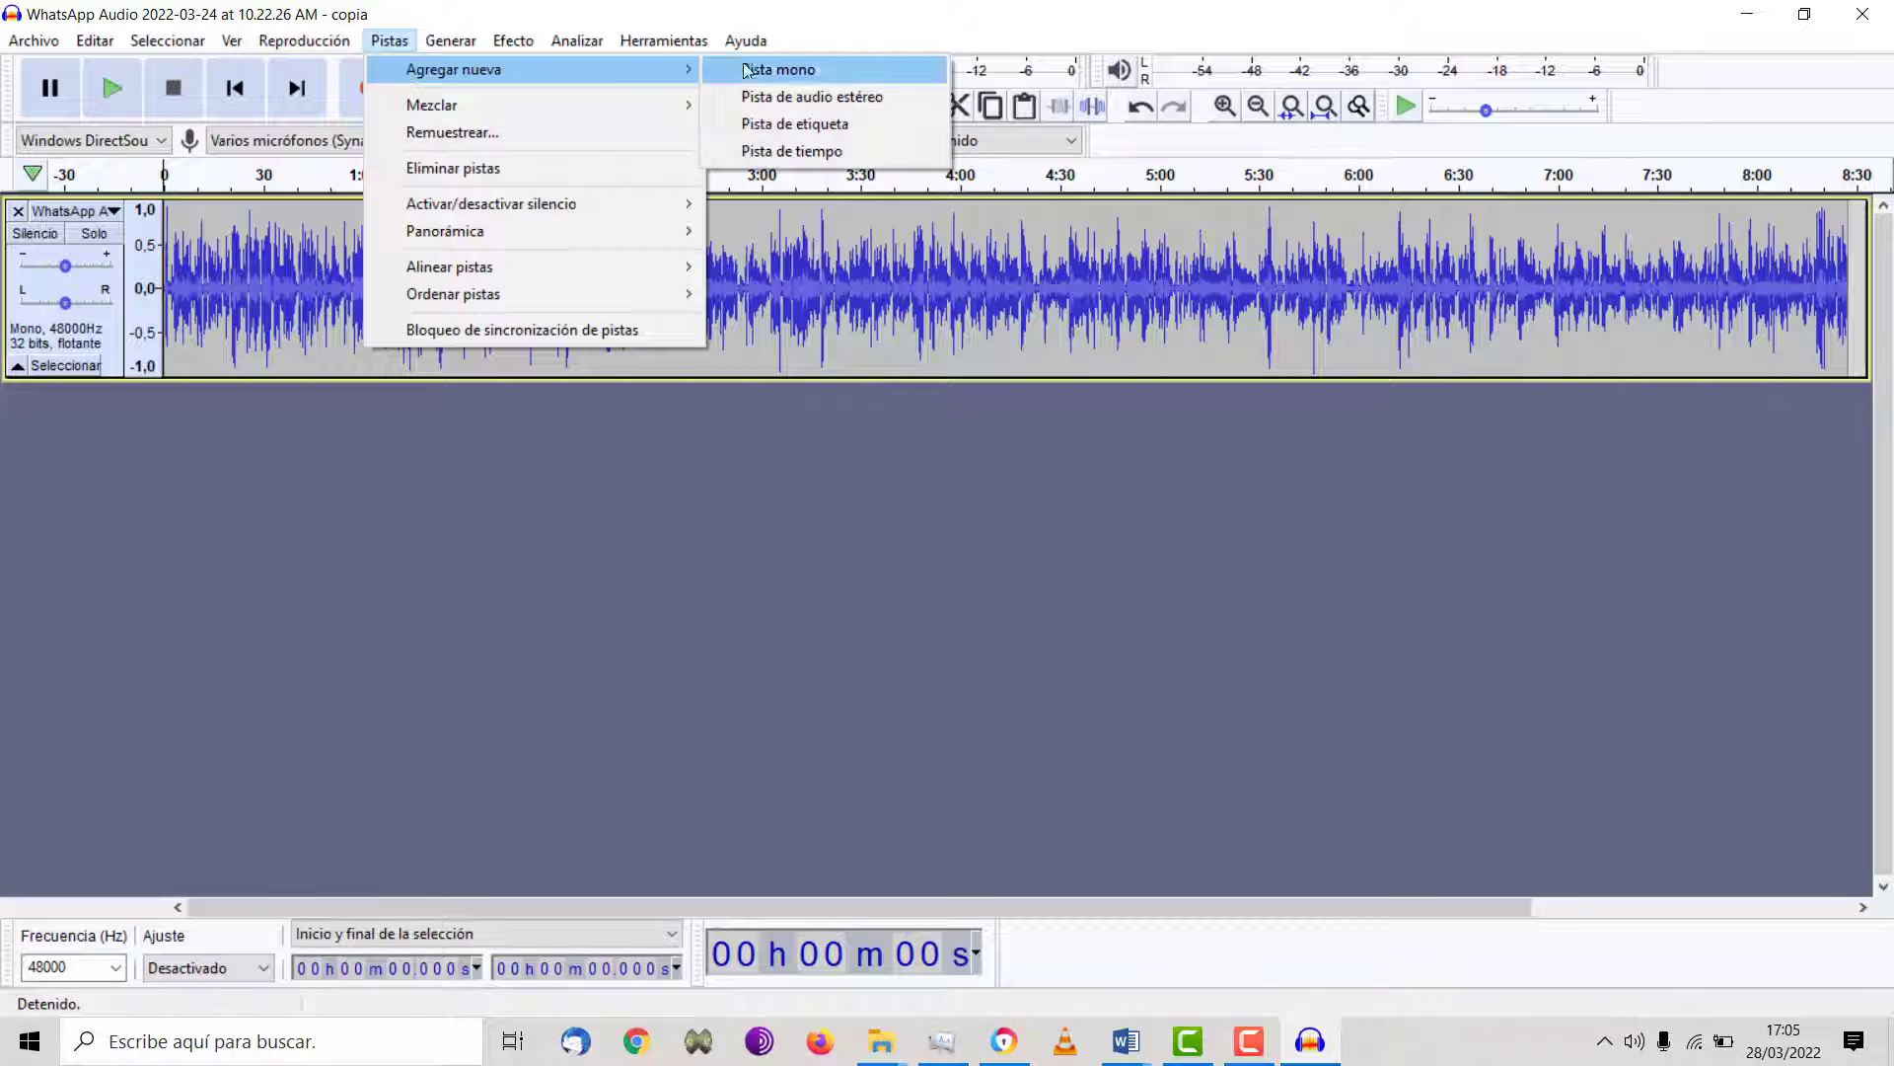
{"action": "left_click", "coordinate": [811, 97]}
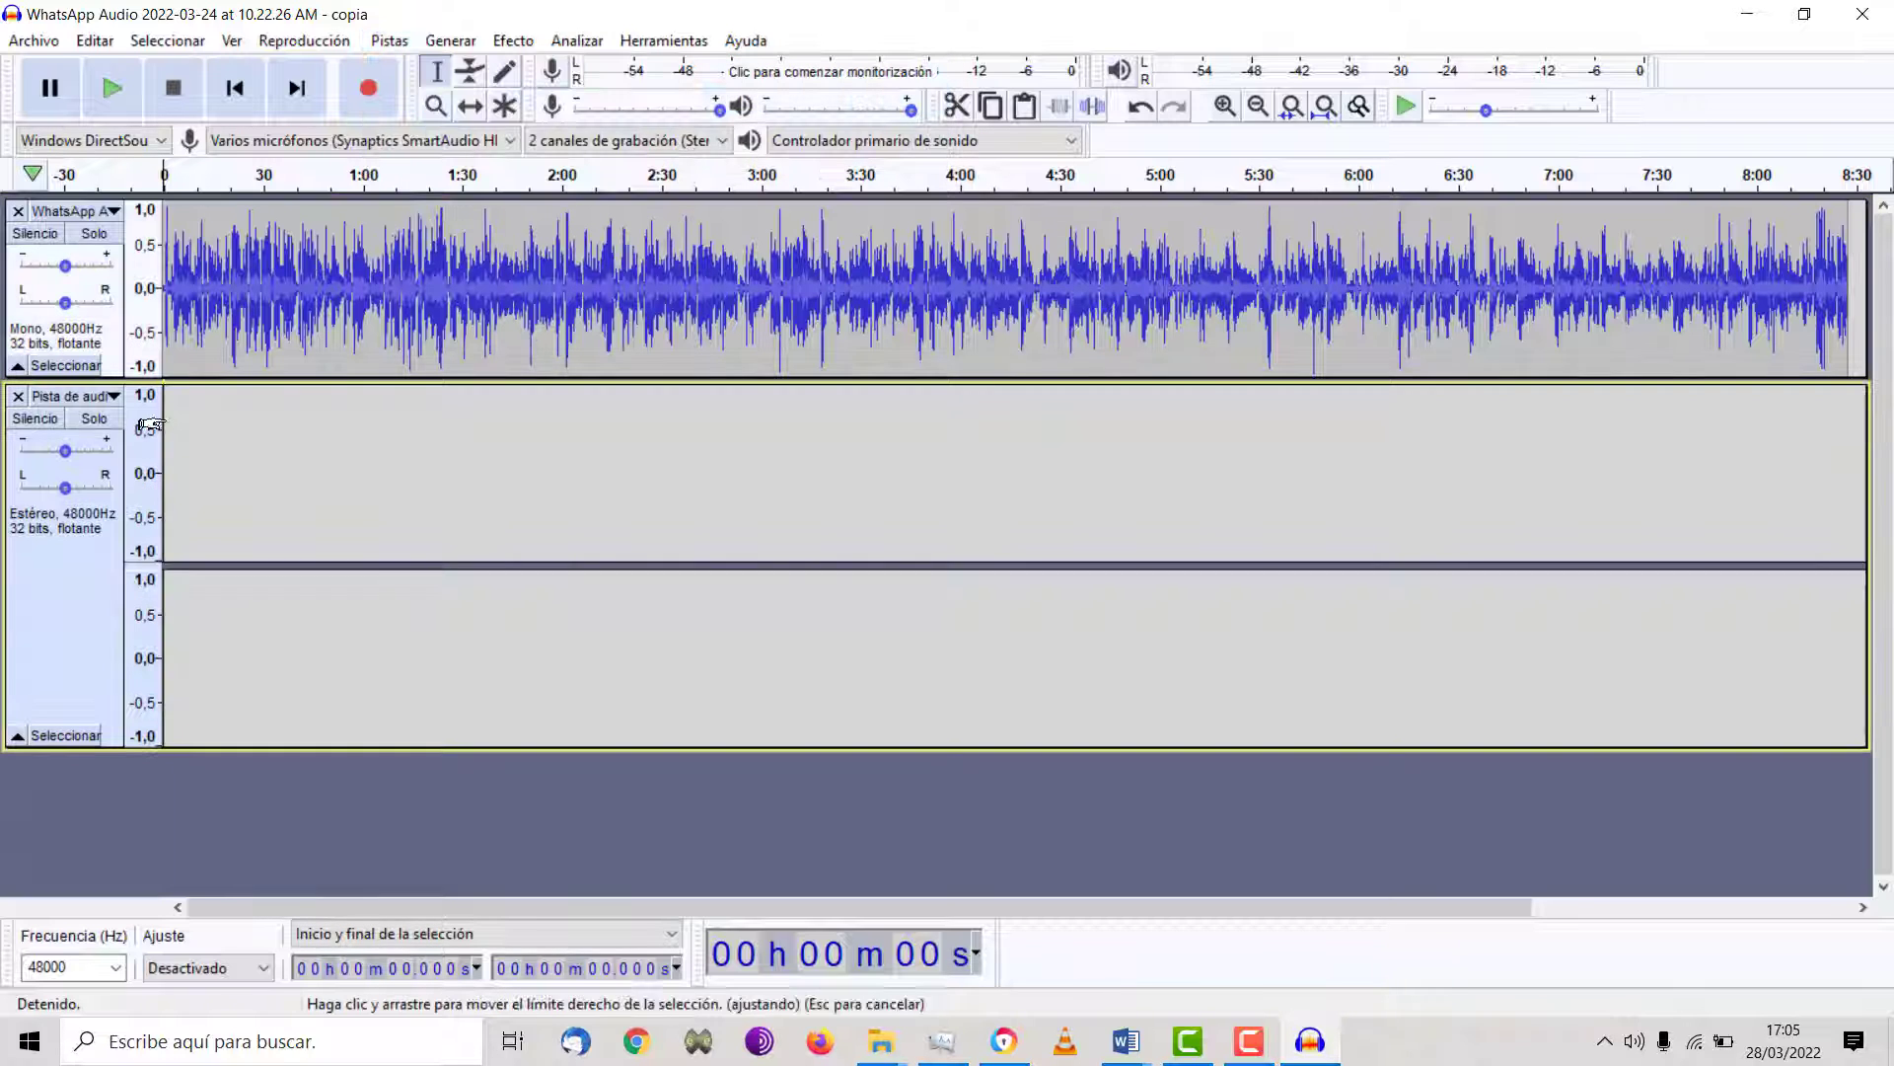
{"action": "left_click", "coordinate": [471, 105]}
{"action": "left_click_drag", "start_coordinate": [296, 249], "coordinate": [476, 247]}
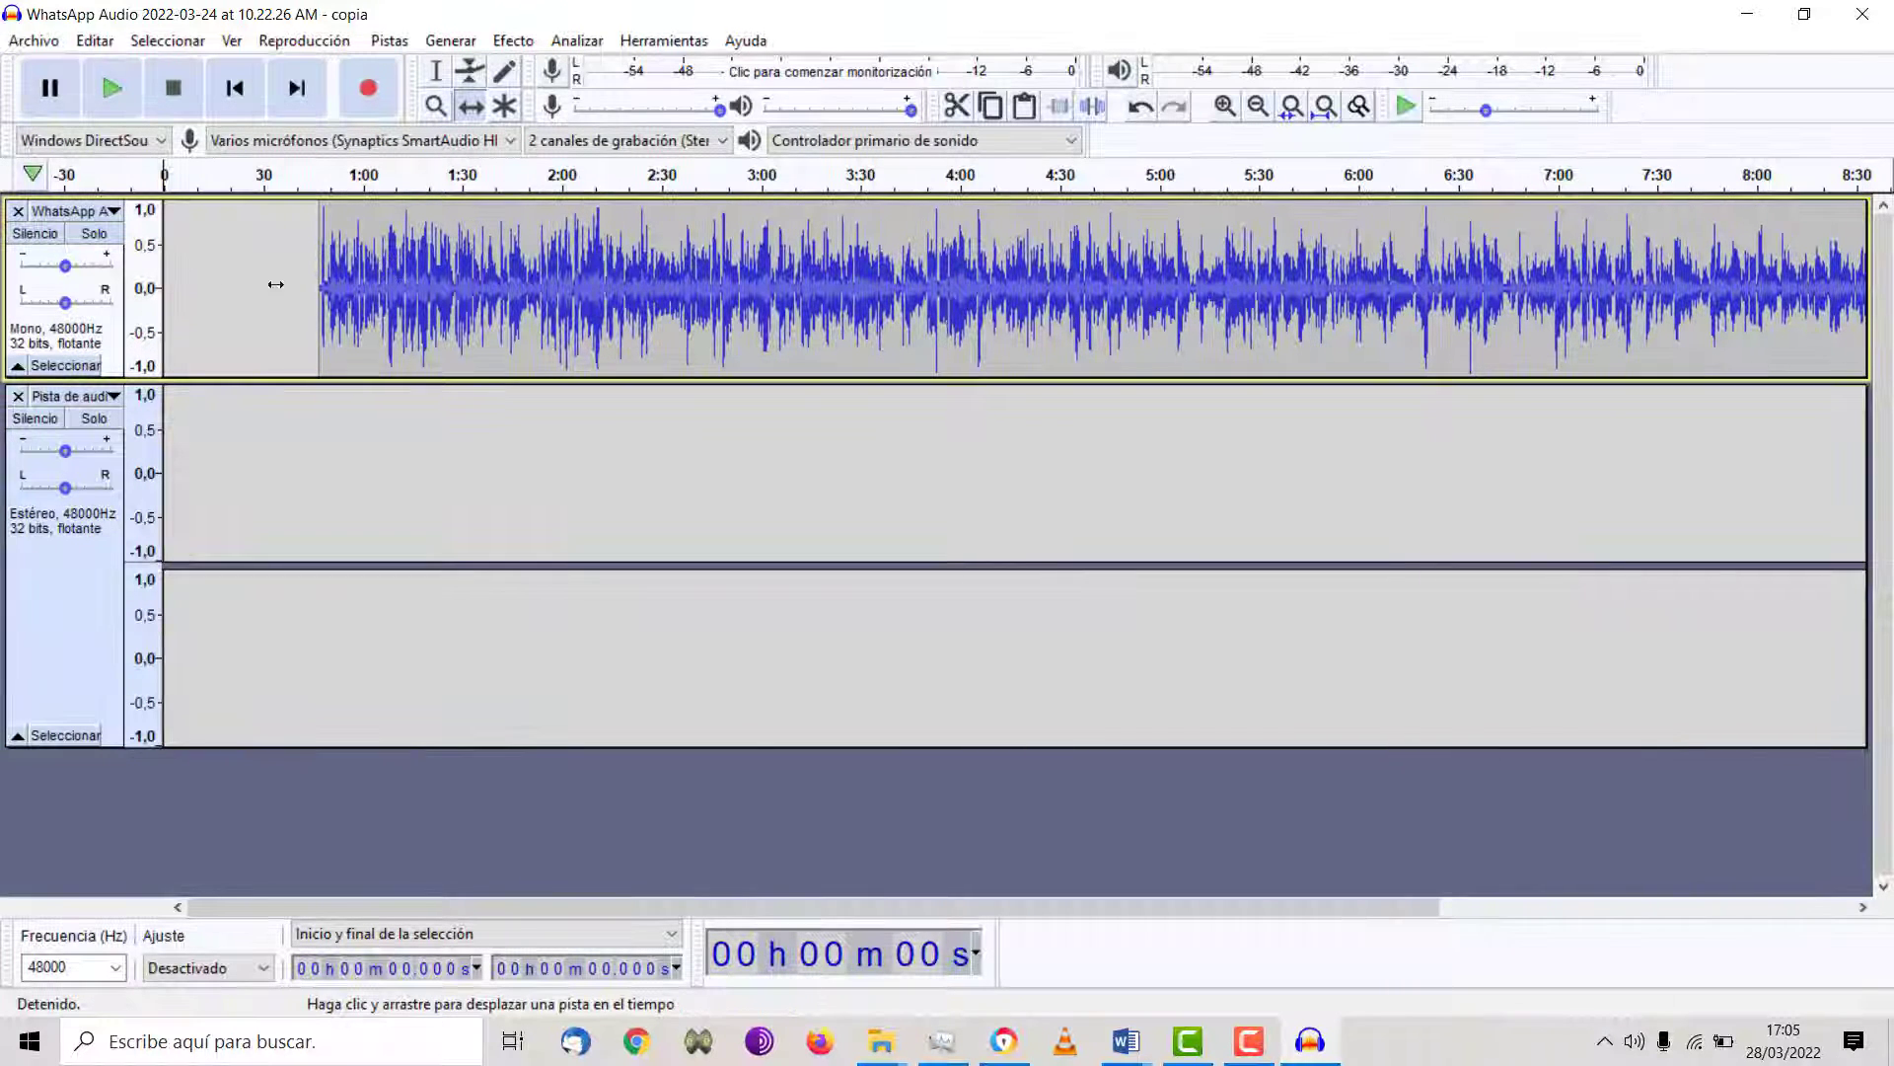
- Record about 20 seconds of voice audio into the new stereo track
{"action": "left_click", "coordinate": [435, 70]}
{"action": "left_click", "coordinate": [164, 205]}
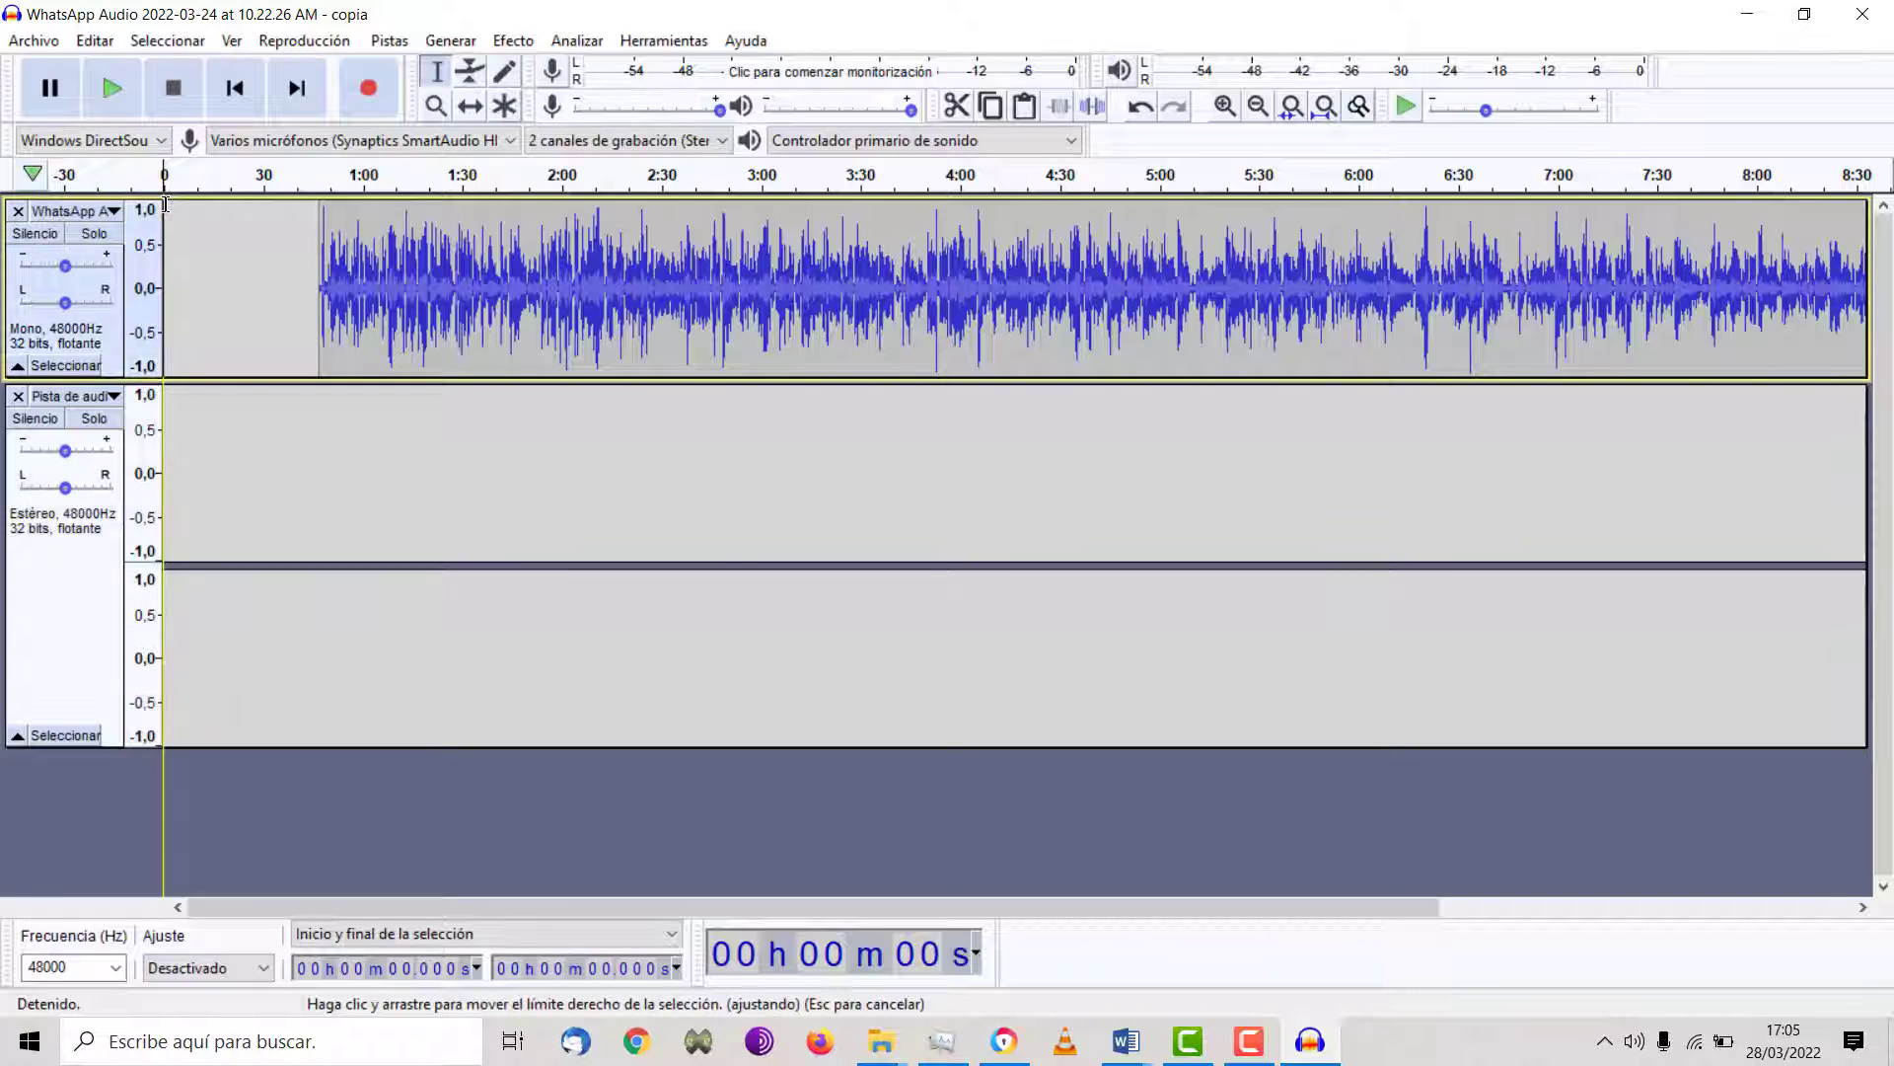
{"action": "left_click", "coordinate": [357, 94]}
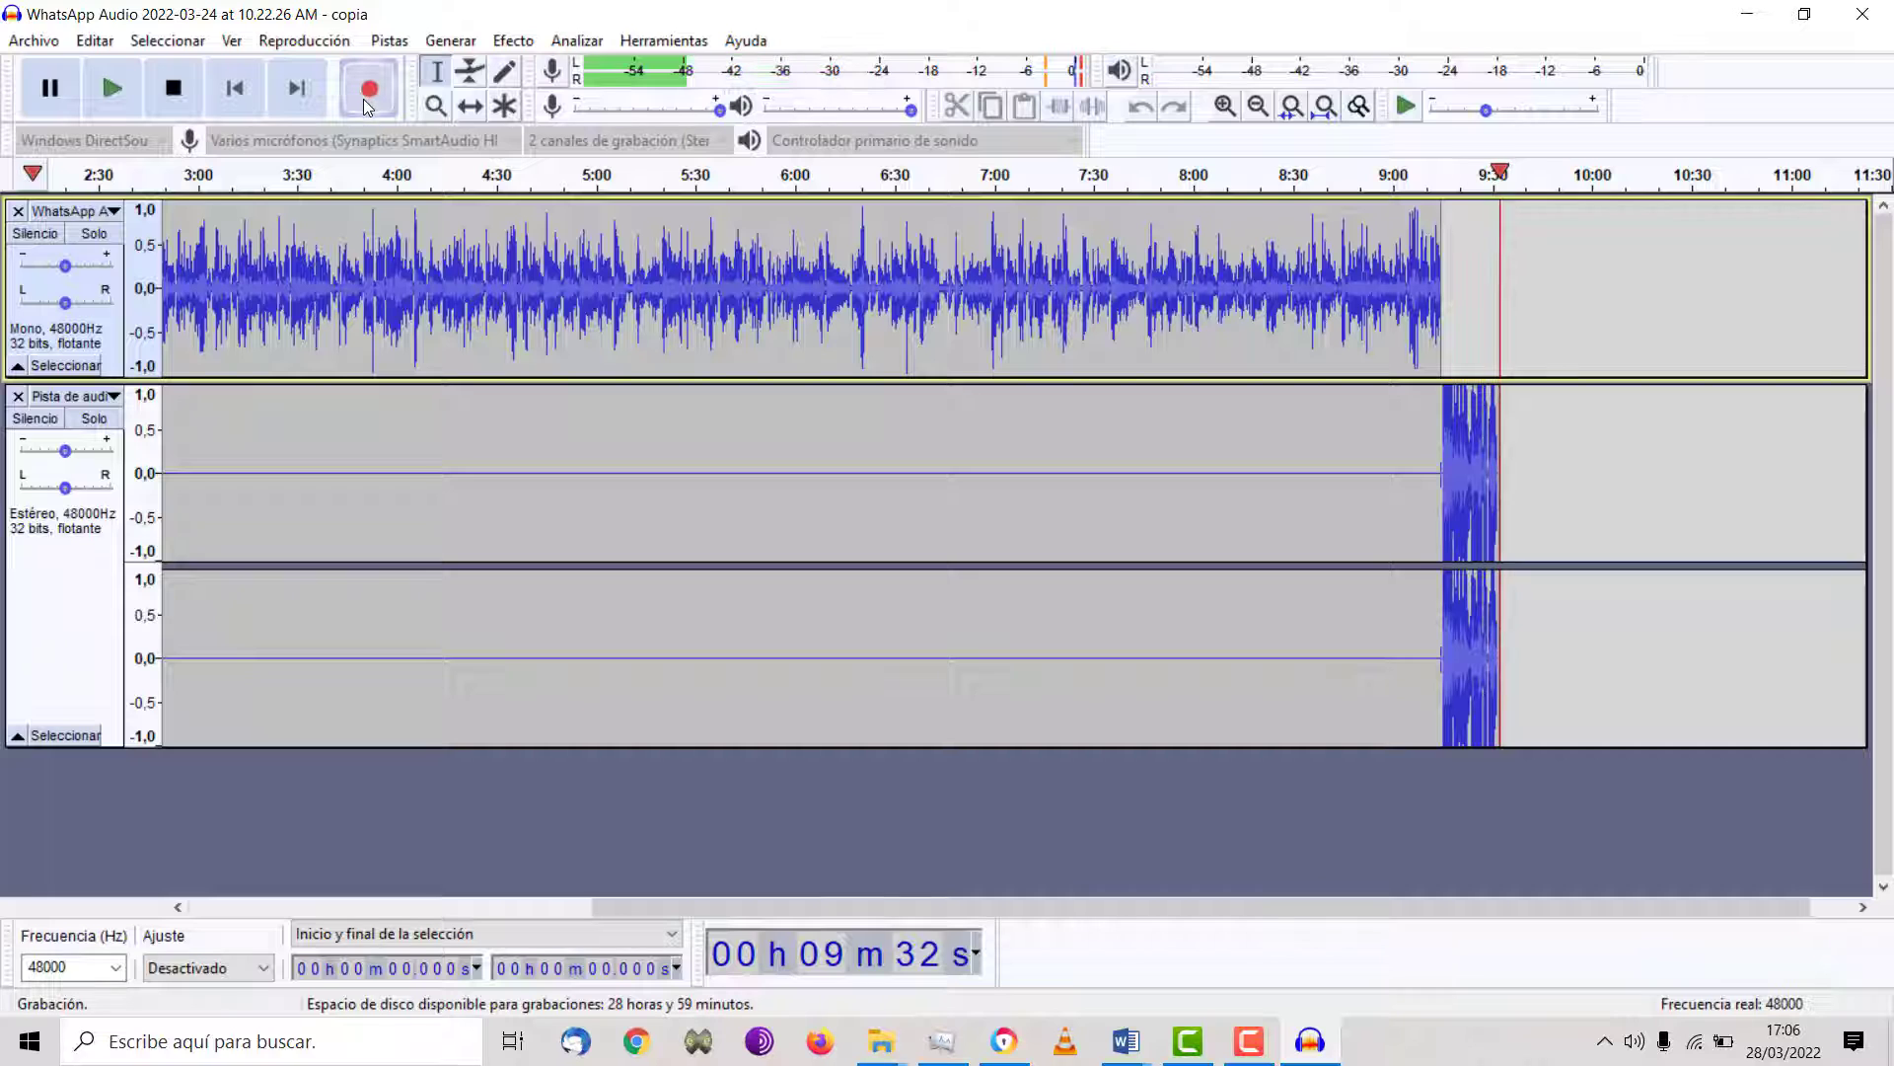
{"action": "left_click", "coordinate": [173, 88]}
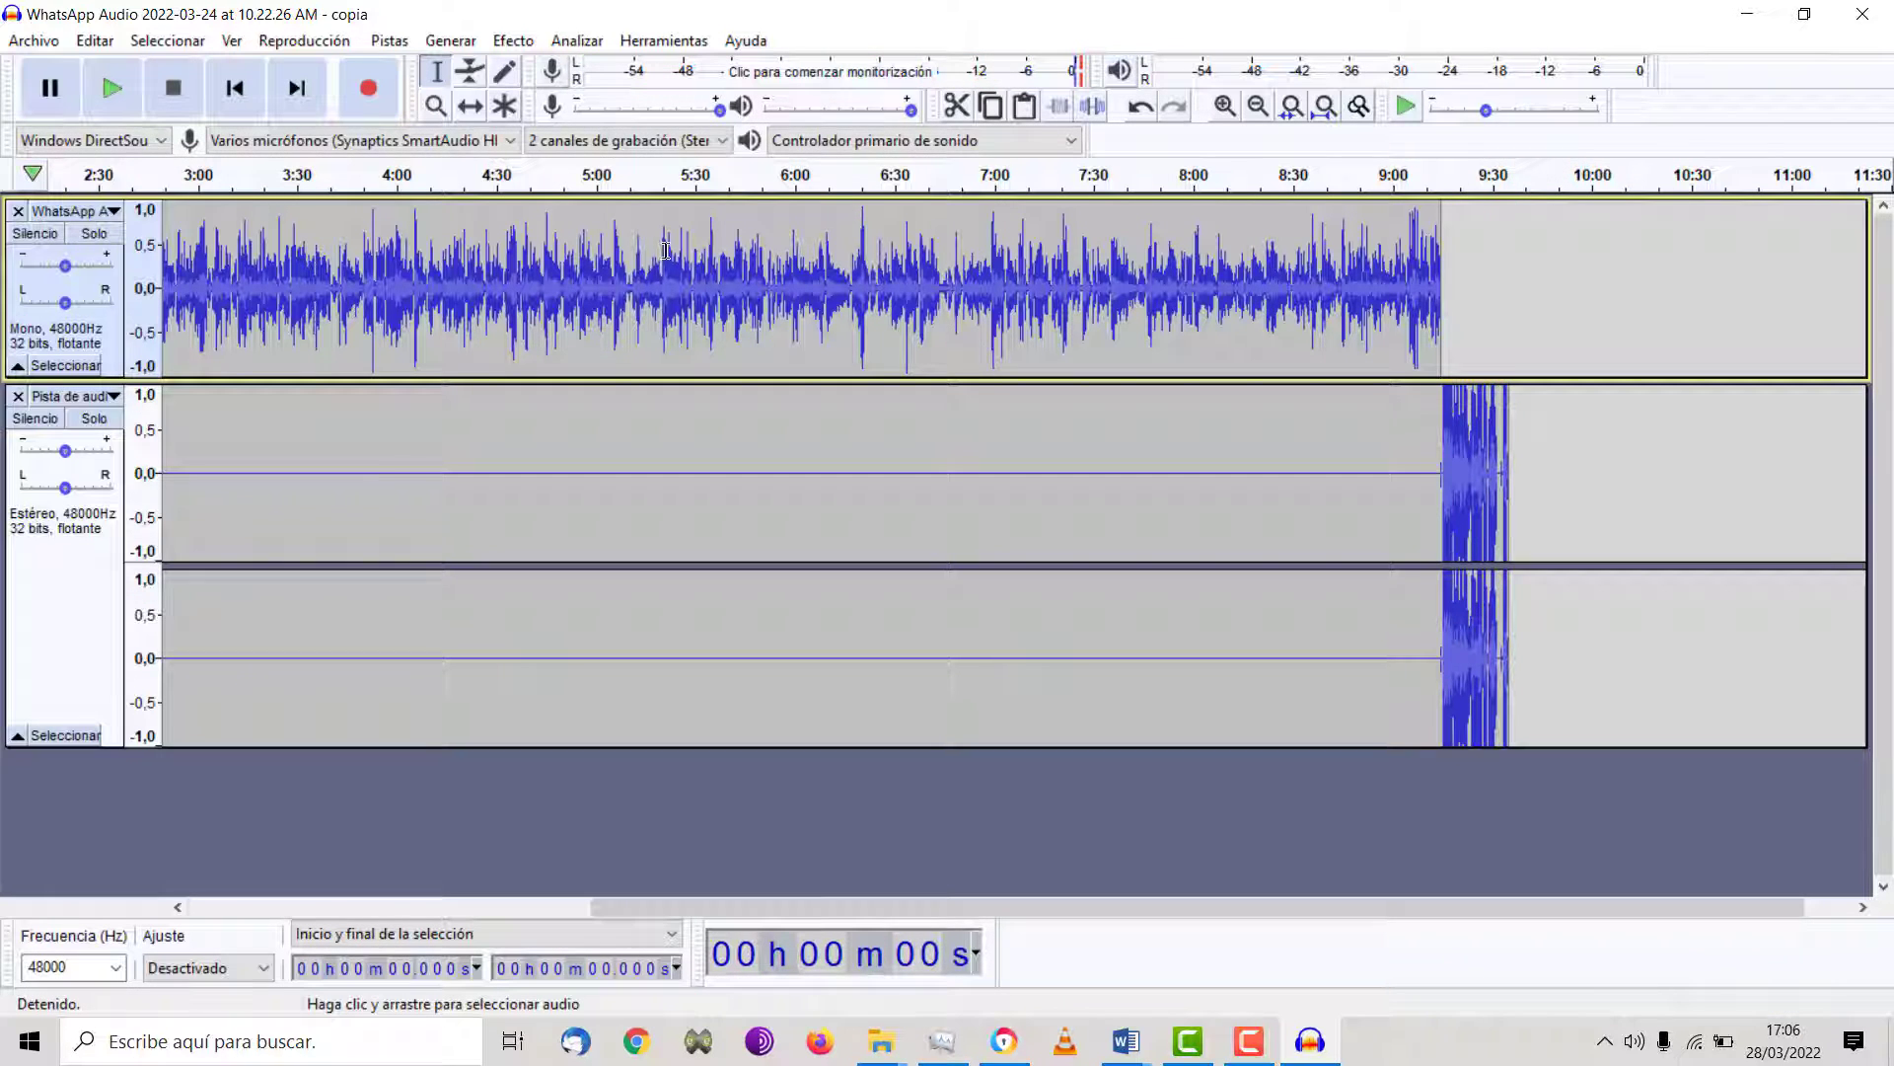
- Shift the recorded voice to the beginning of the timeline and the WhatsApp interview to start at about 0:30
{"action": "left_click", "coordinate": [466, 114]}
{"action": "left_click_drag", "start_coordinate": [1421, 442], "coordinate": [346, 464]}
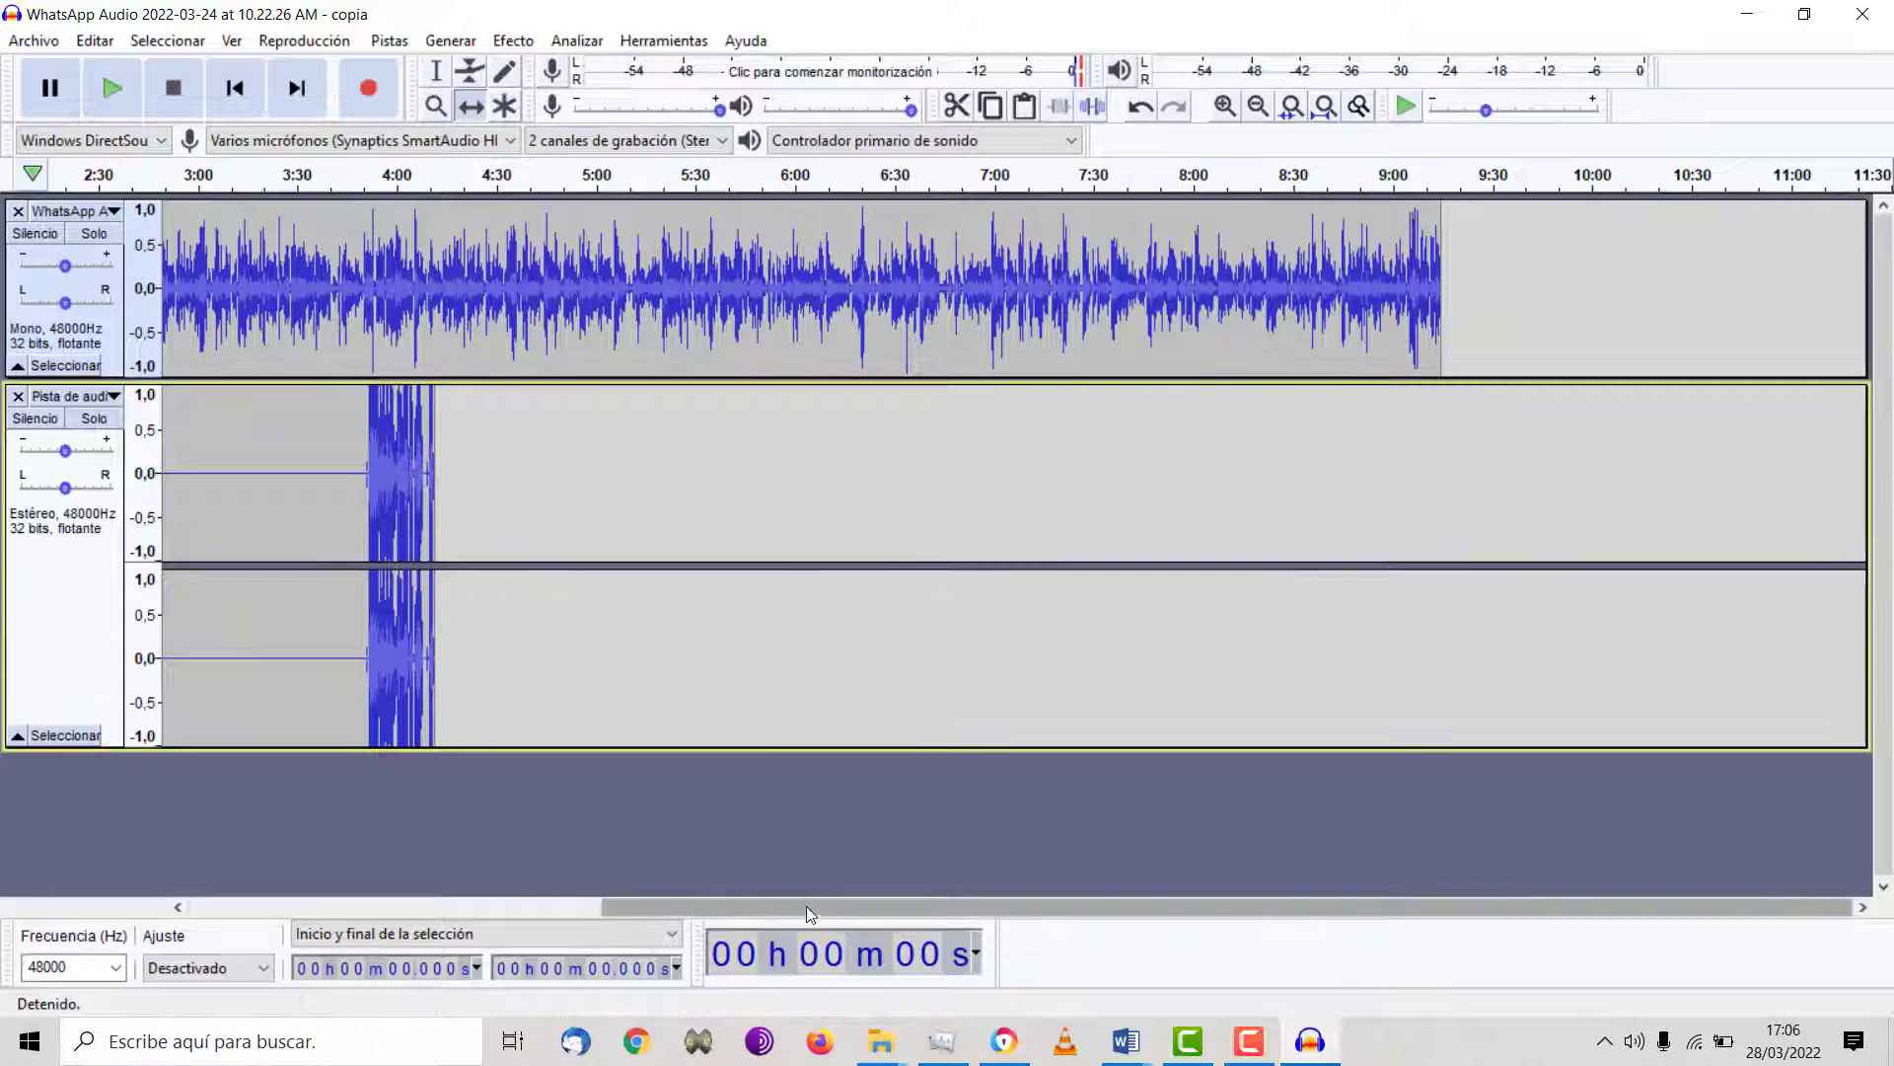
{"action": "left_click_drag", "start_coordinate": [807, 906], "coordinate": [210, 910]}
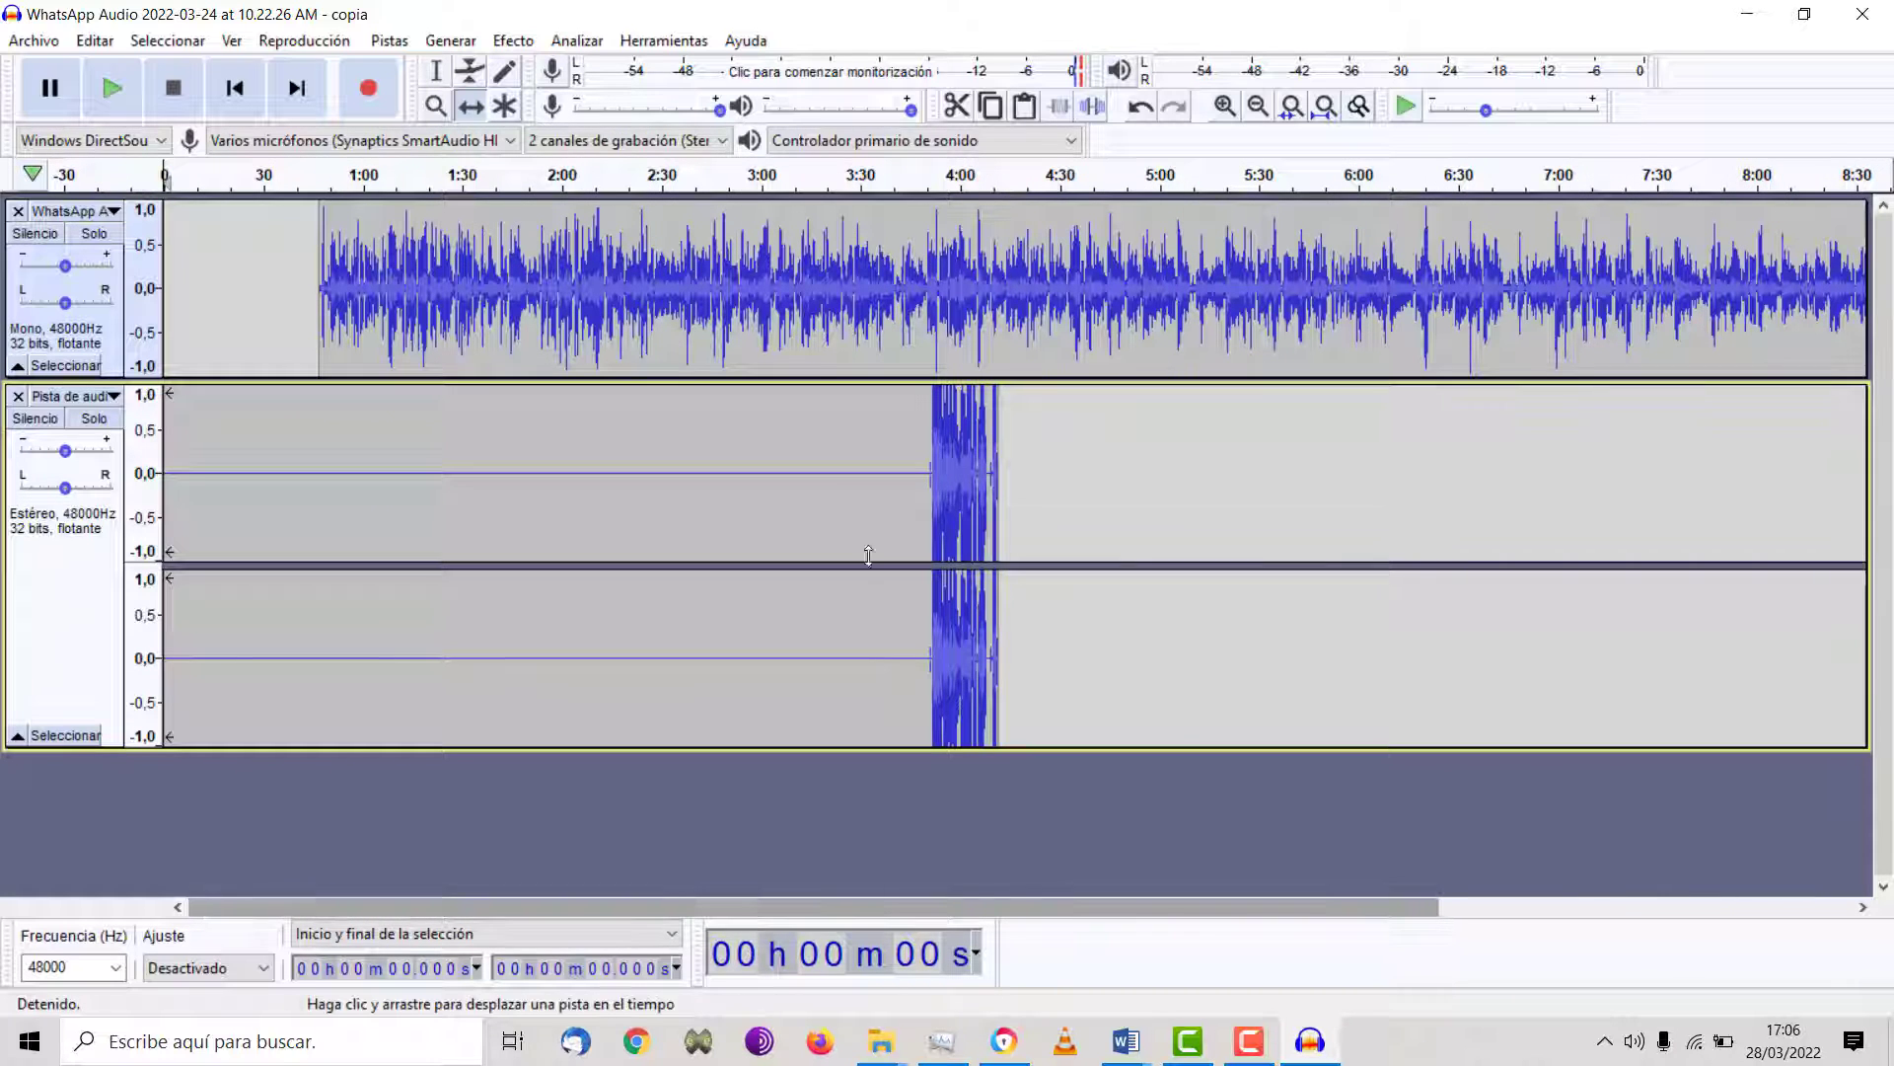
{"action": "left_click_drag", "start_coordinate": [869, 480], "coordinate": [188, 467]}
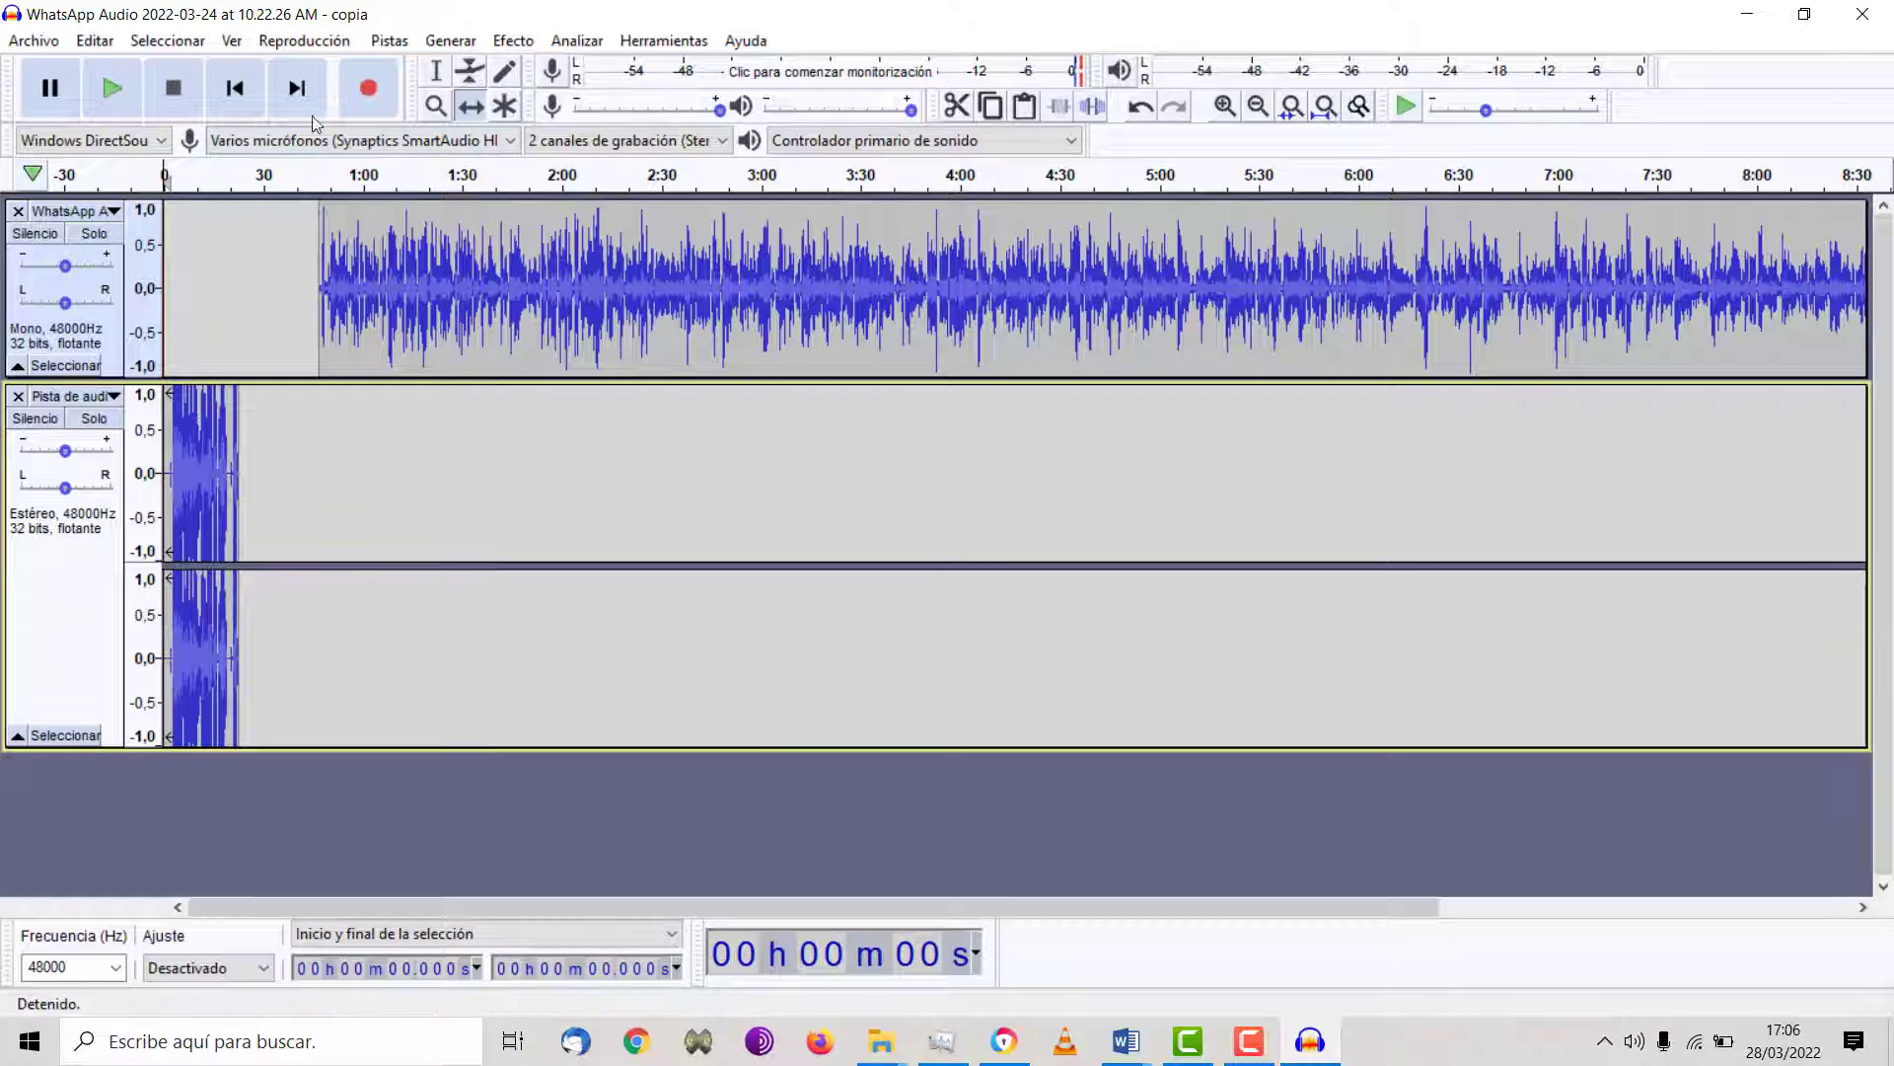
{"action": "left_click_drag", "start_coordinate": [488, 217], "coordinate": [439, 230]}
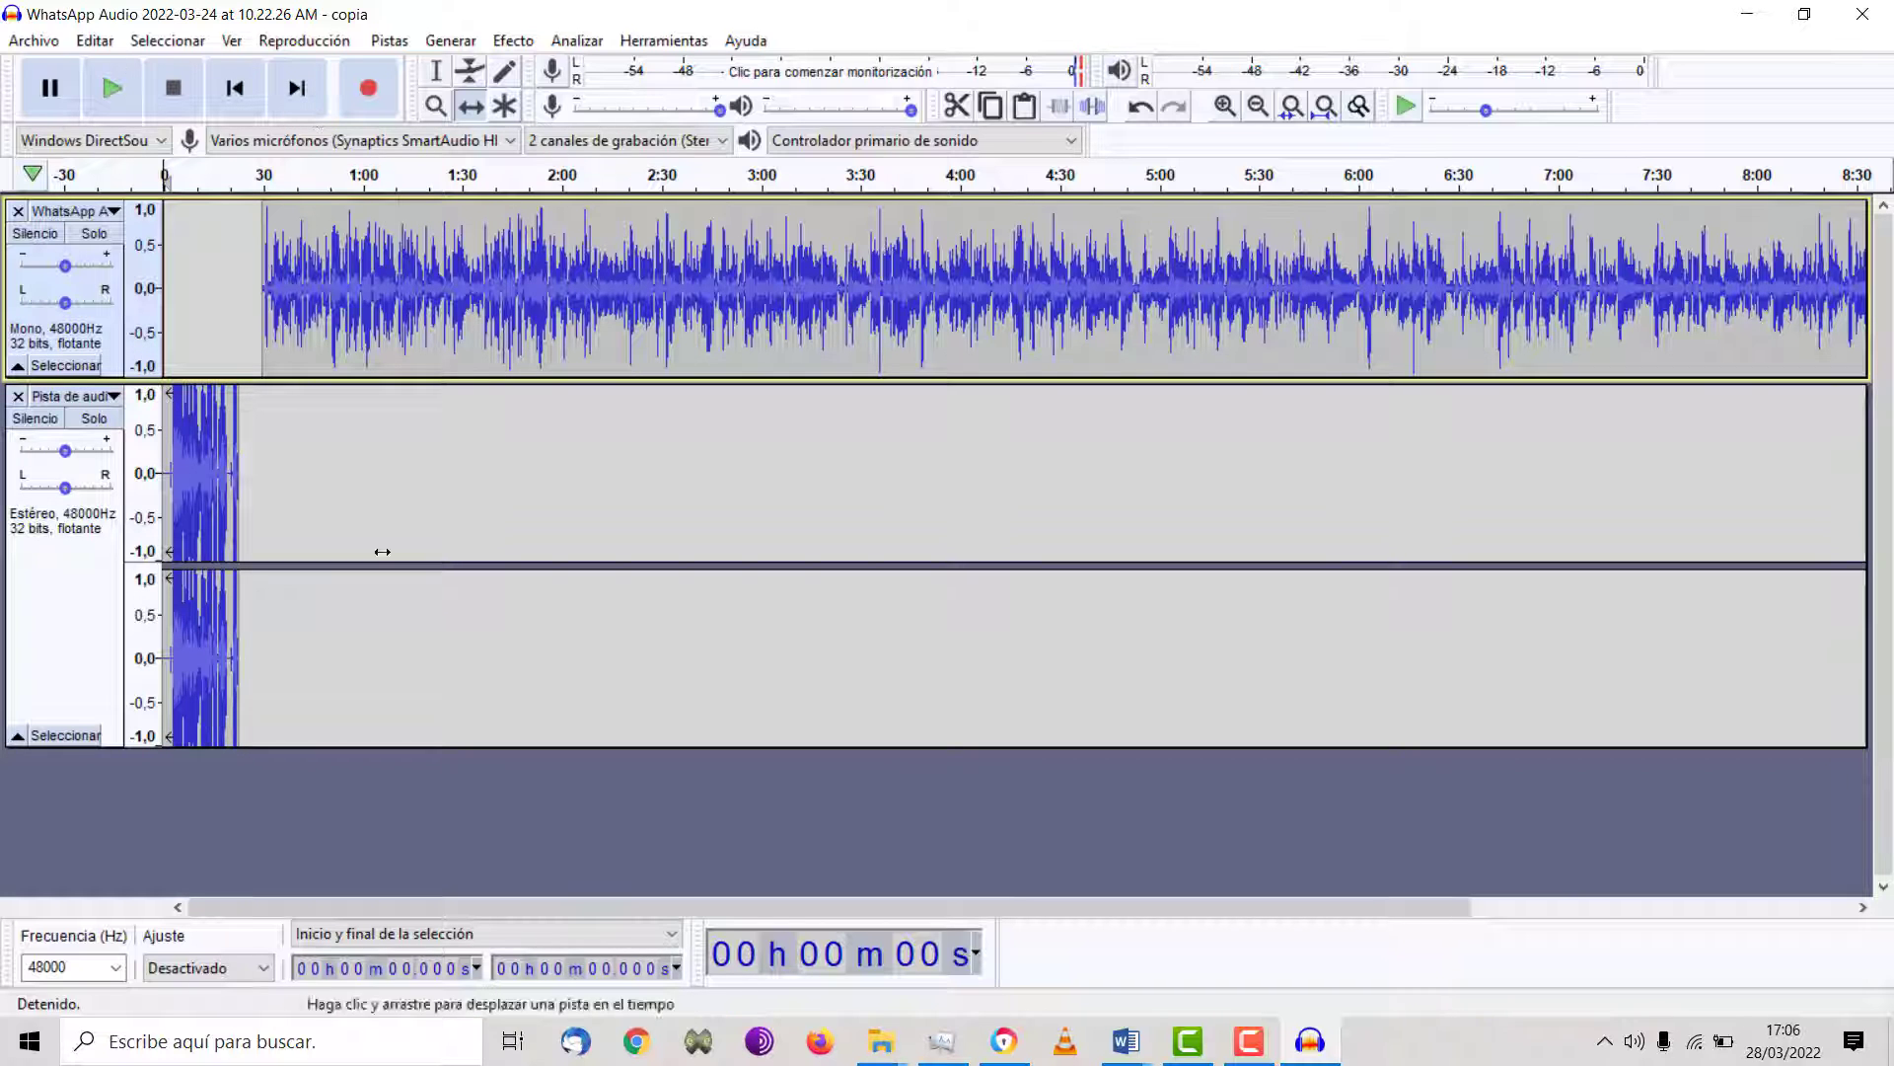
- Import the epic-trailer and inspiring-teaser music files from the musica folder into the project
{"action": "mouse_move", "coordinate": [881, 1041]}
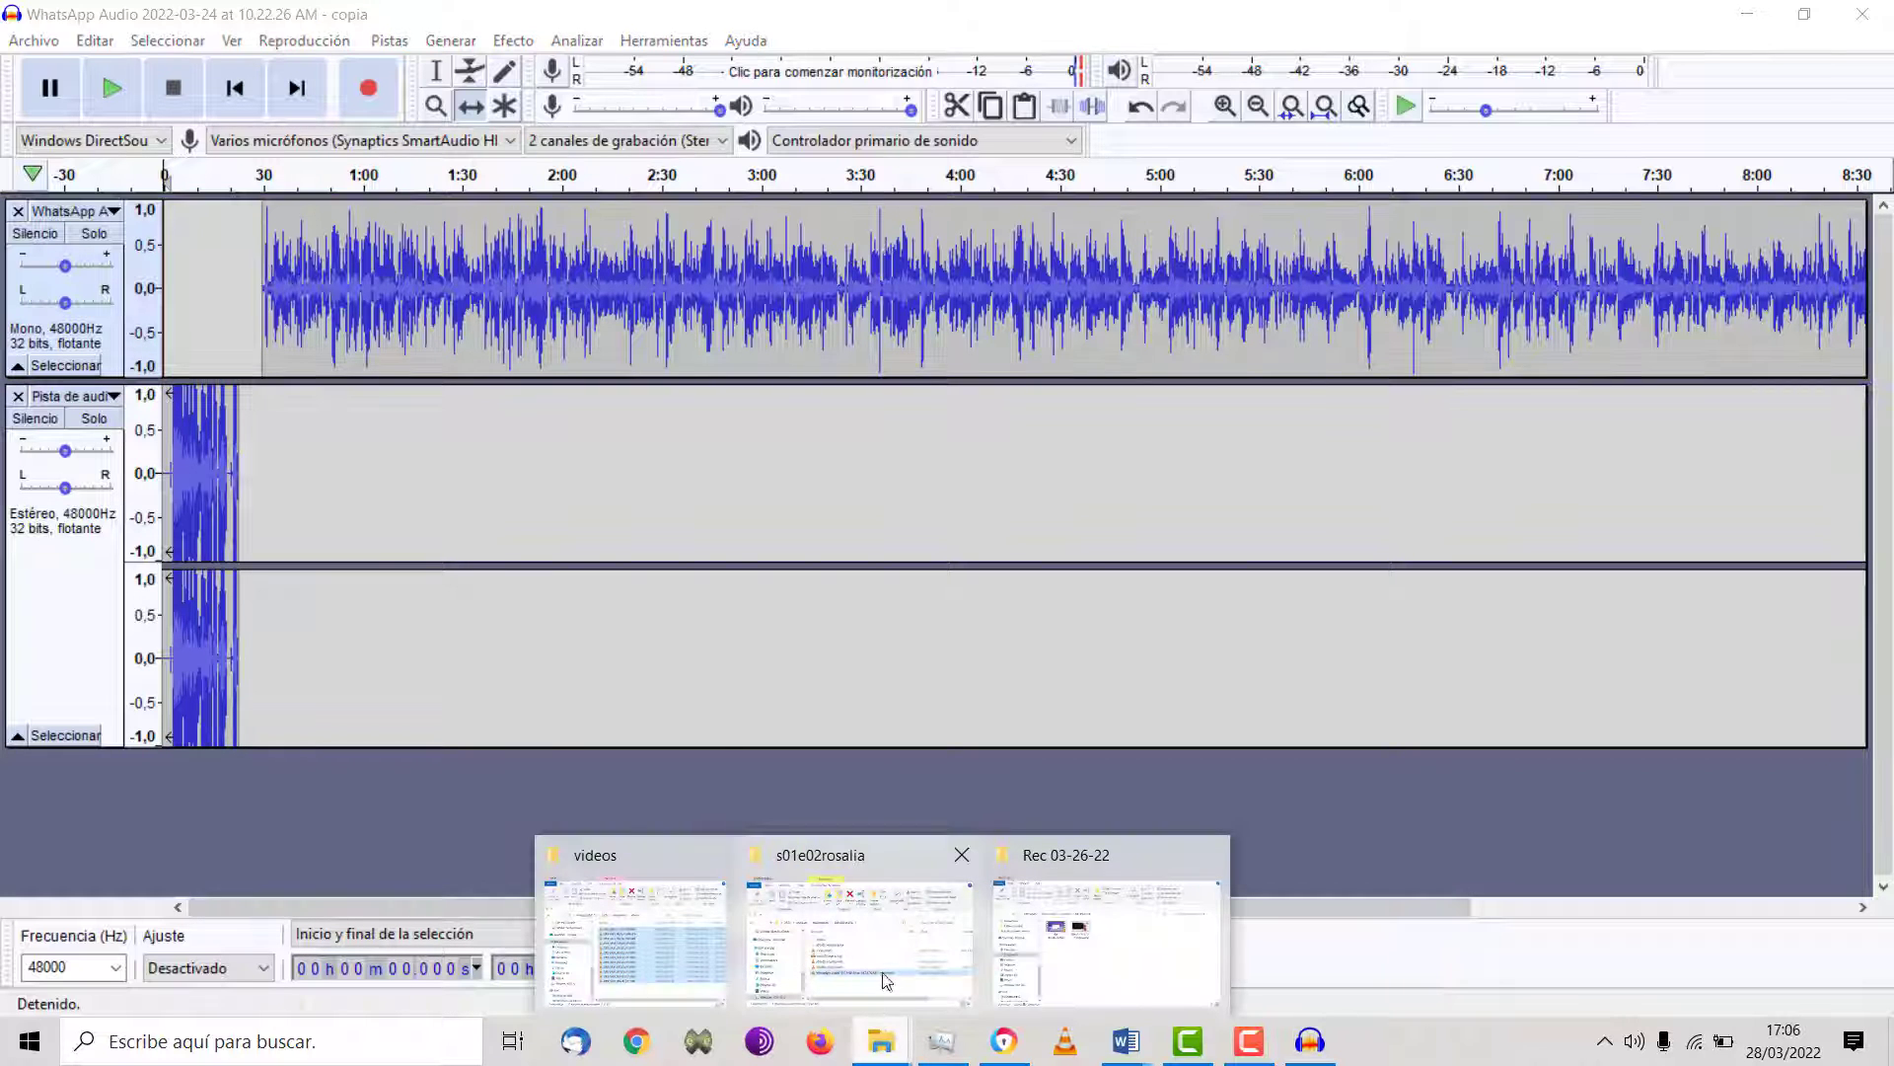
{"action": "mouse_move", "coordinate": [885, 986]}
{"action": "left_click", "coordinate": [860, 942]}
{"action": "double_click", "coordinate": [893, 484]}
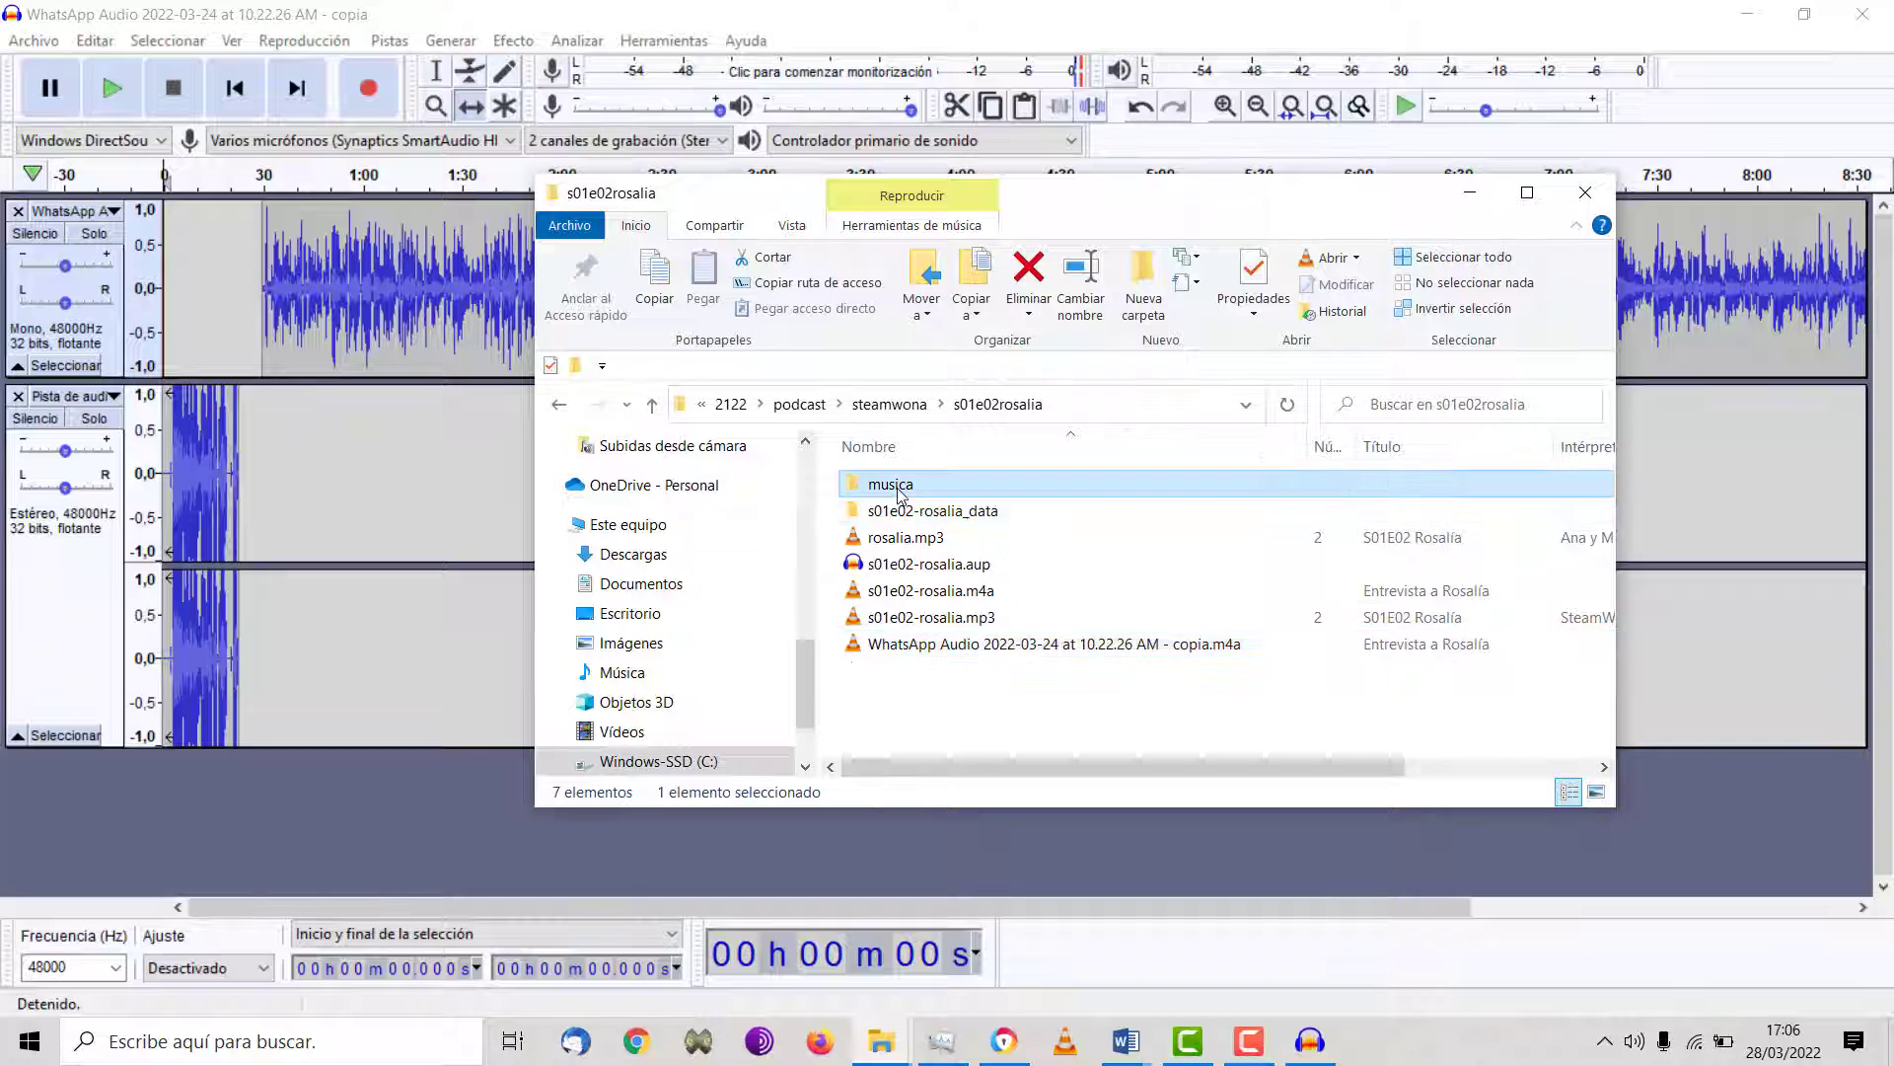
{"action": "left_click_drag", "start_coordinate": [947, 560], "coordinate": [483, 493]}
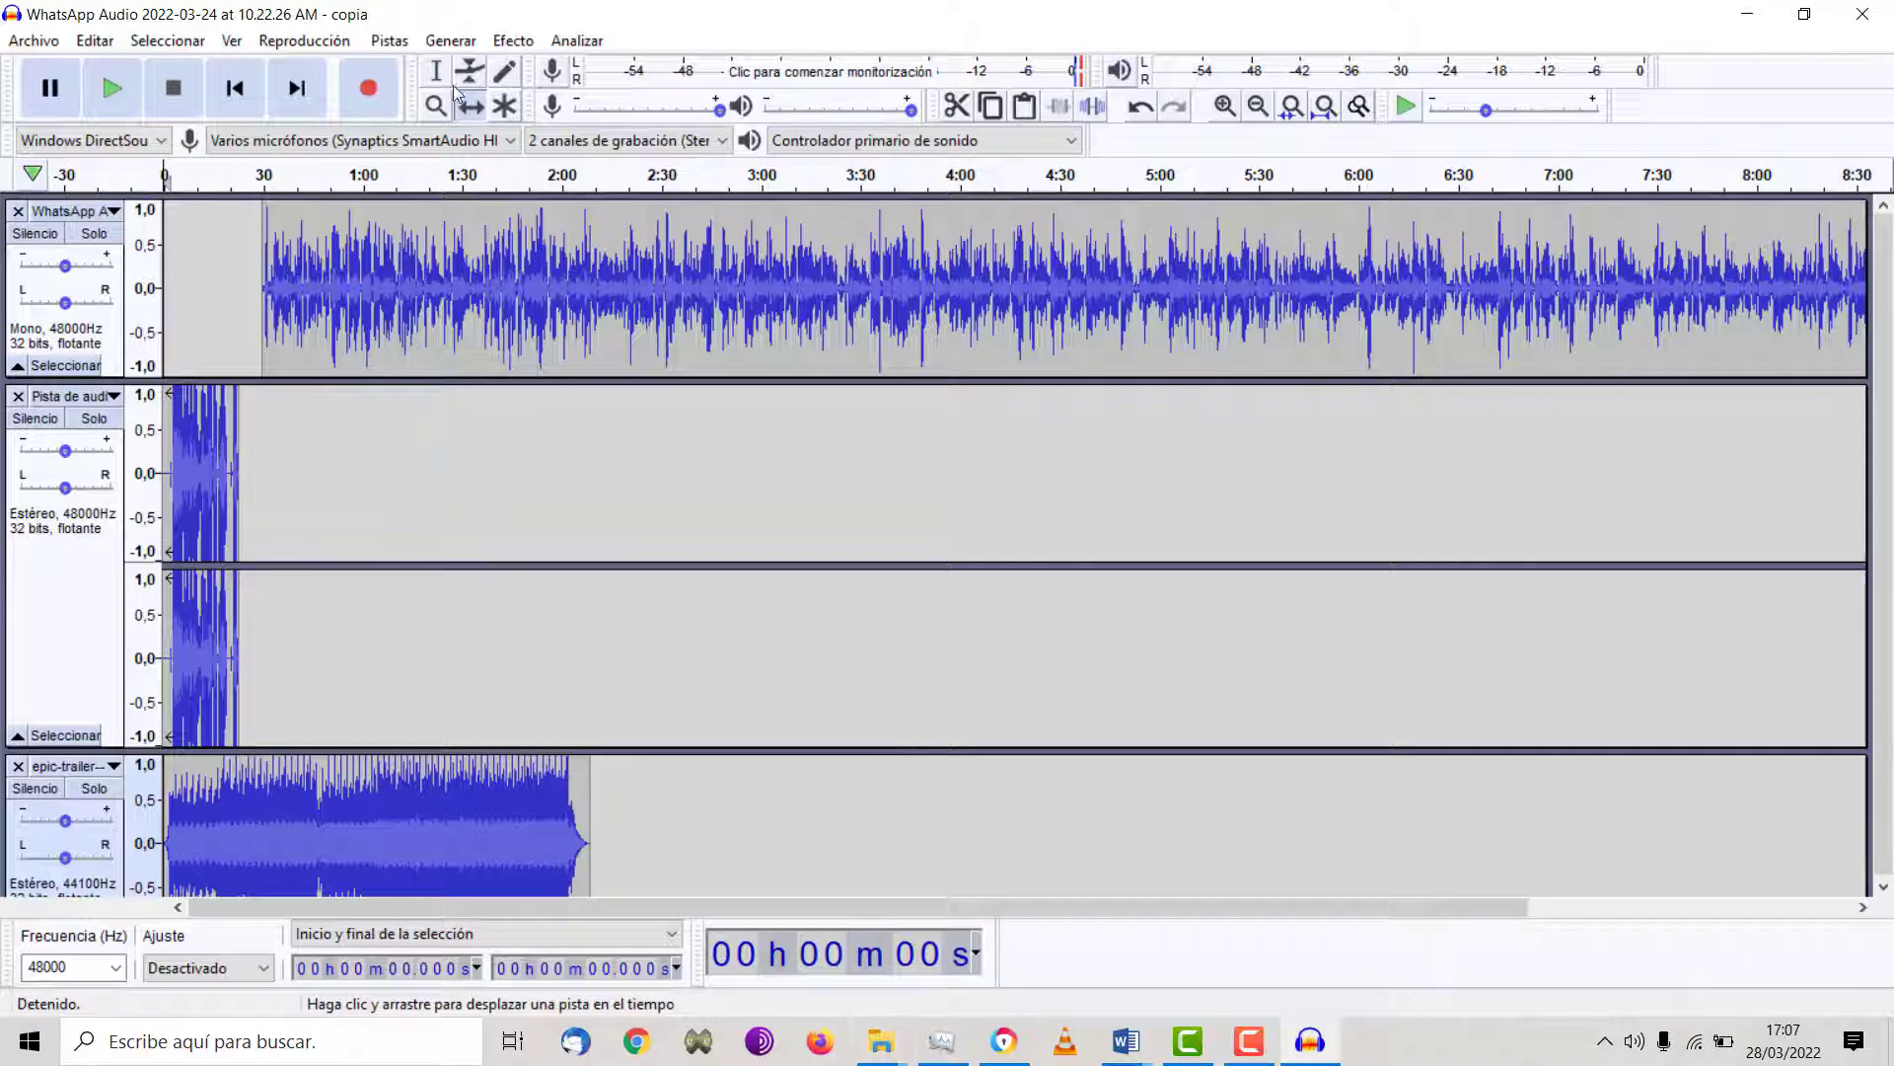
- Shift the recorded voice to start at about 0:13 and the WhatsApp interview to start at about 0:46
{"action": "mouse_move", "coordinate": [336, 244]}
{"action": "left_mouse_down"}
{"action": "mouse_move", "coordinate": [360, 243]}
{"action": "mouse_move", "coordinate": [319, 244]}
{"action": "left_mouse_up"}
{"action": "scroll", "coordinate": [626, 359], "scroll_direction": "up", "scroll_amount": 8}
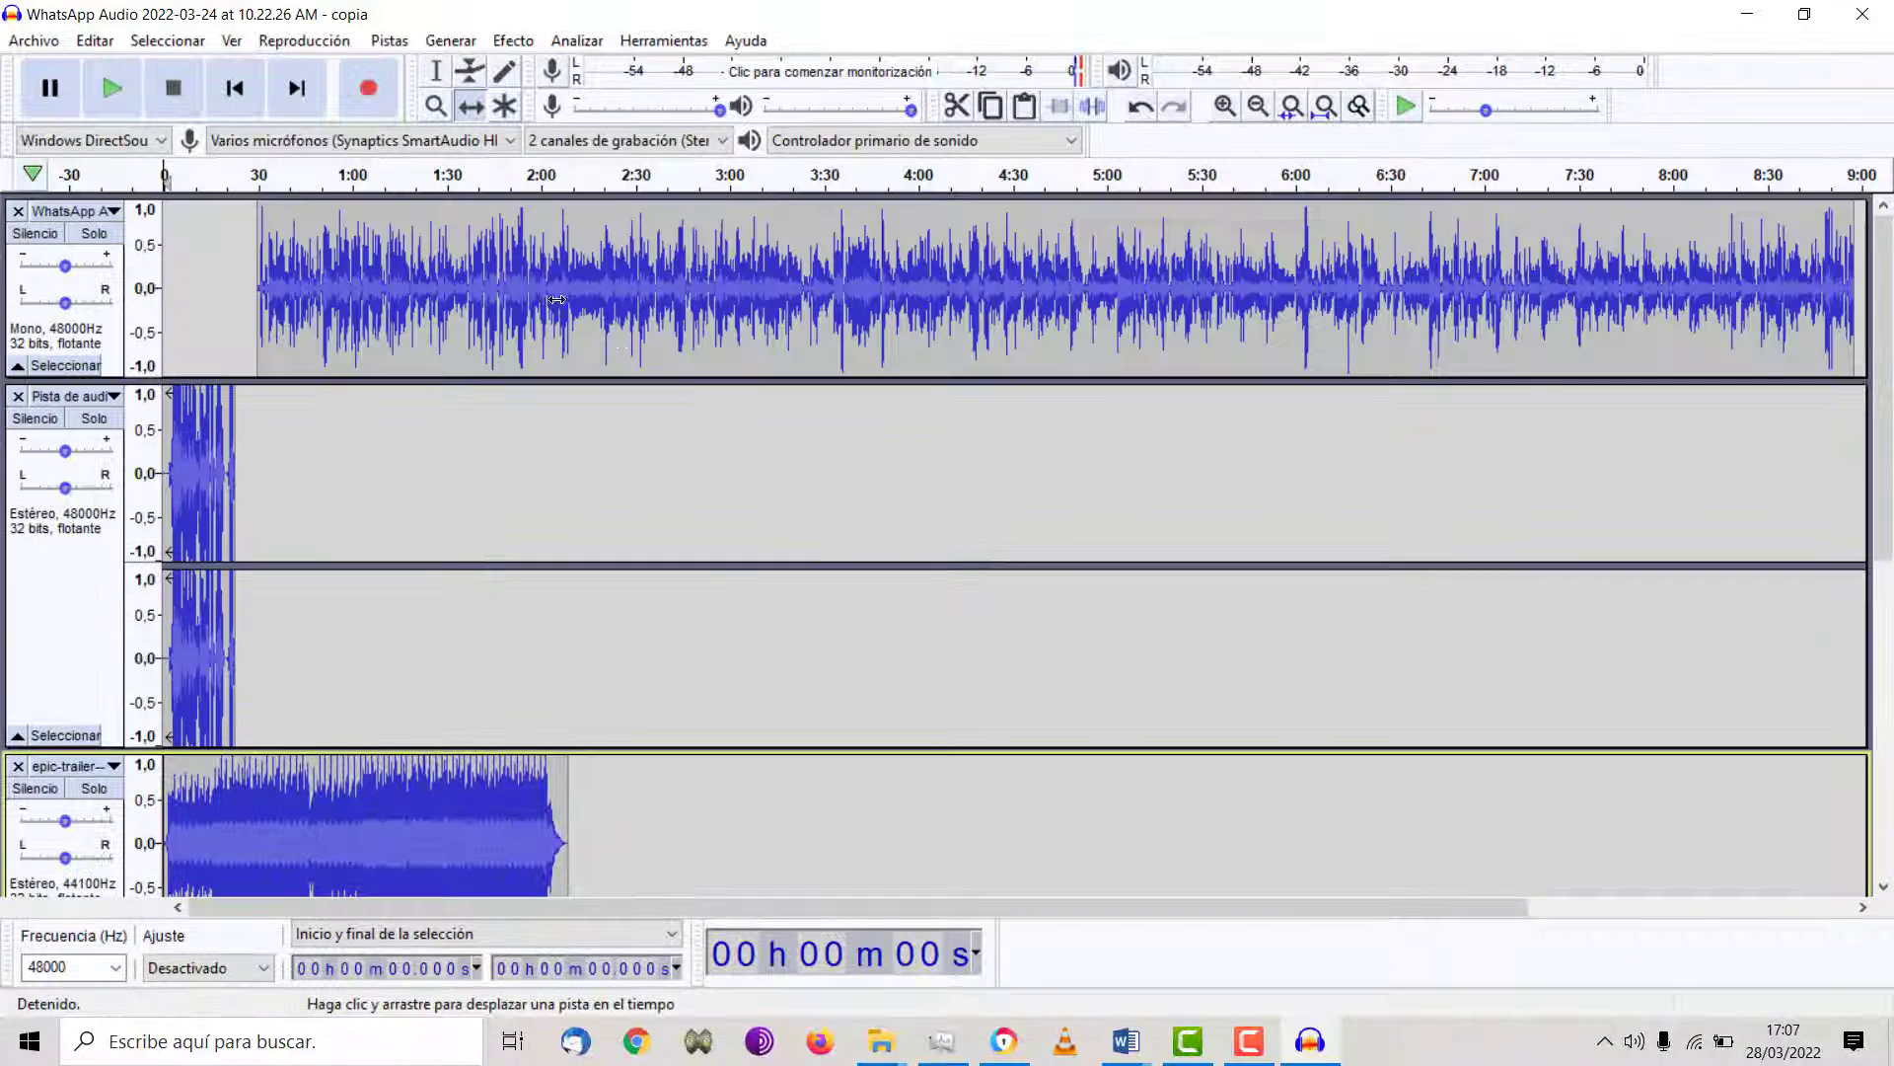
{"action": "left_click_drag", "start_coordinate": [557, 299], "coordinate": [586, 299]}
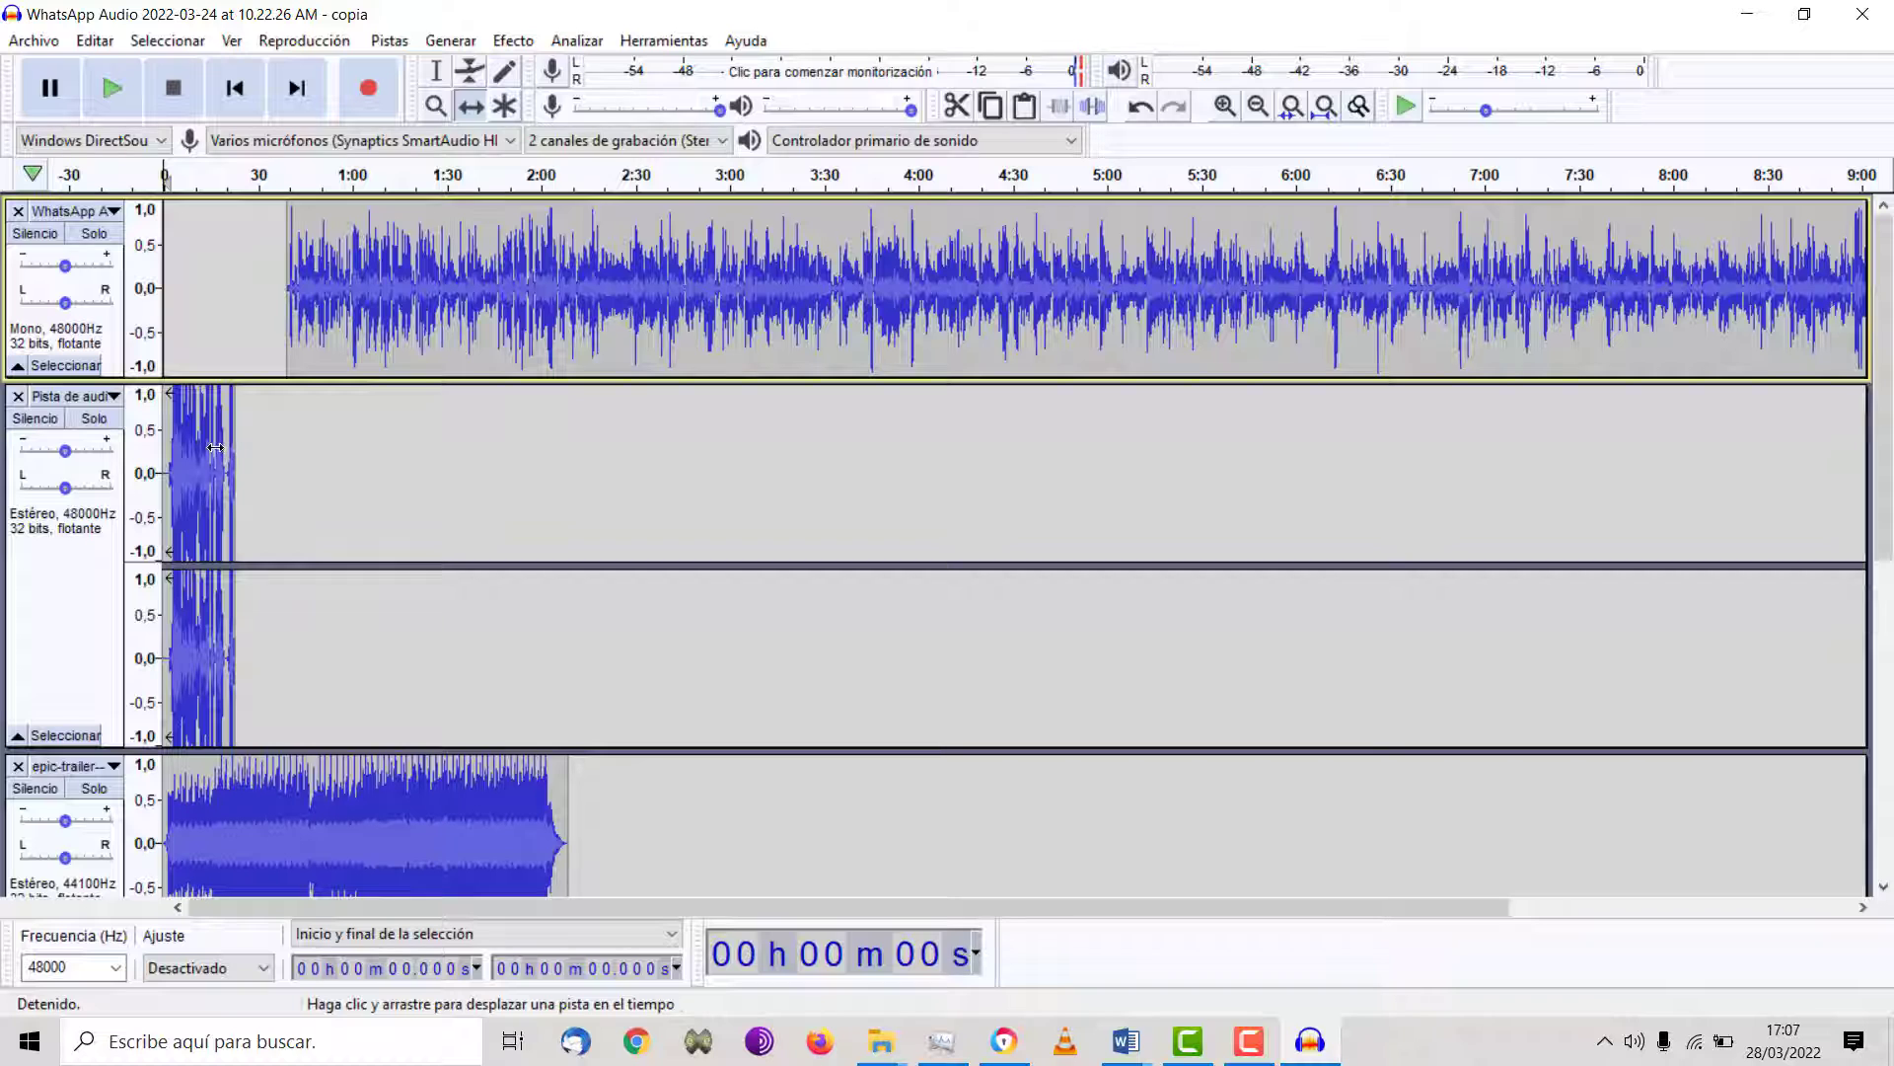
{"action": "left_click_drag", "start_coordinate": [215, 448], "coordinate": [235, 449]}
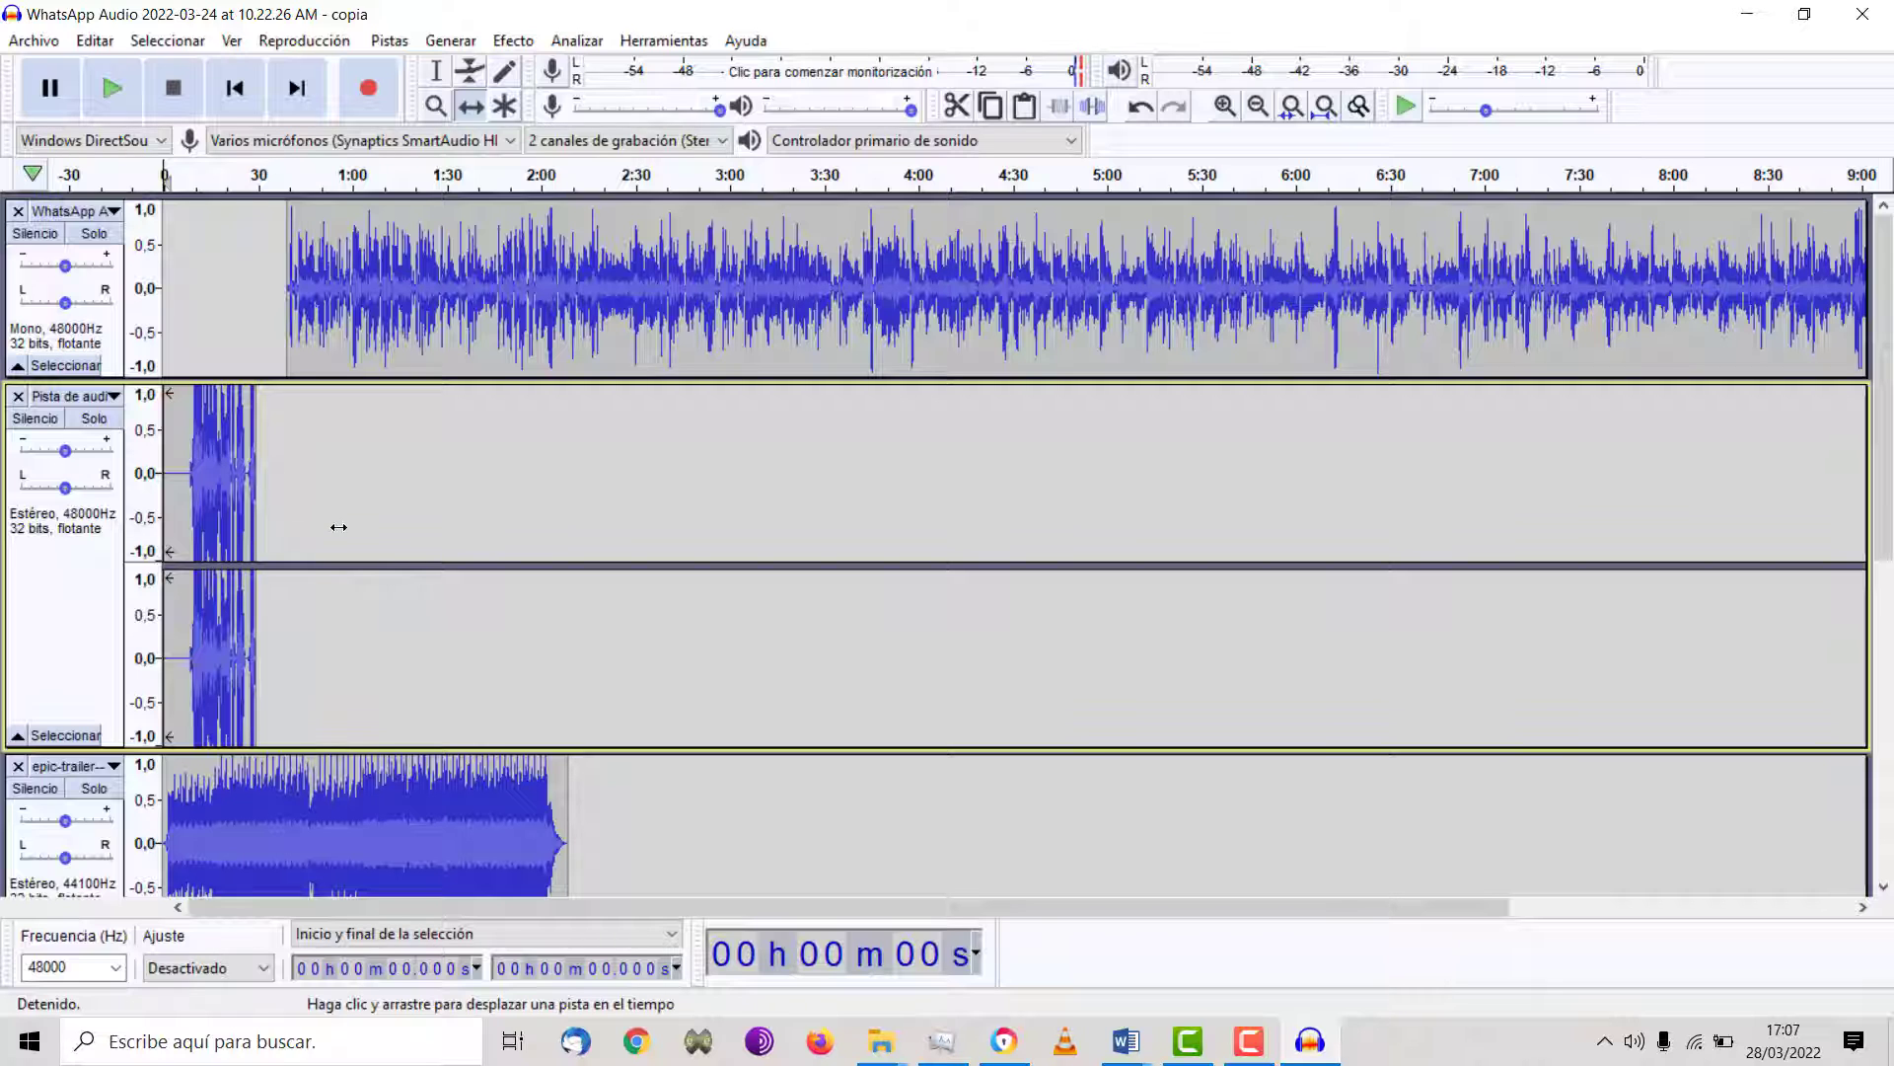
{"action": "left_click_drag", "start_coordinate": [365, 329], "coordinate": [387, 329]}
{"action": "left_click_drag", "start_coordinate": [328, 489], "coordinate": [341, 488]}
{"action": "scroll", "coordinate": [340, 489], "scroll_direction": "down", "scroll_amount": 2}
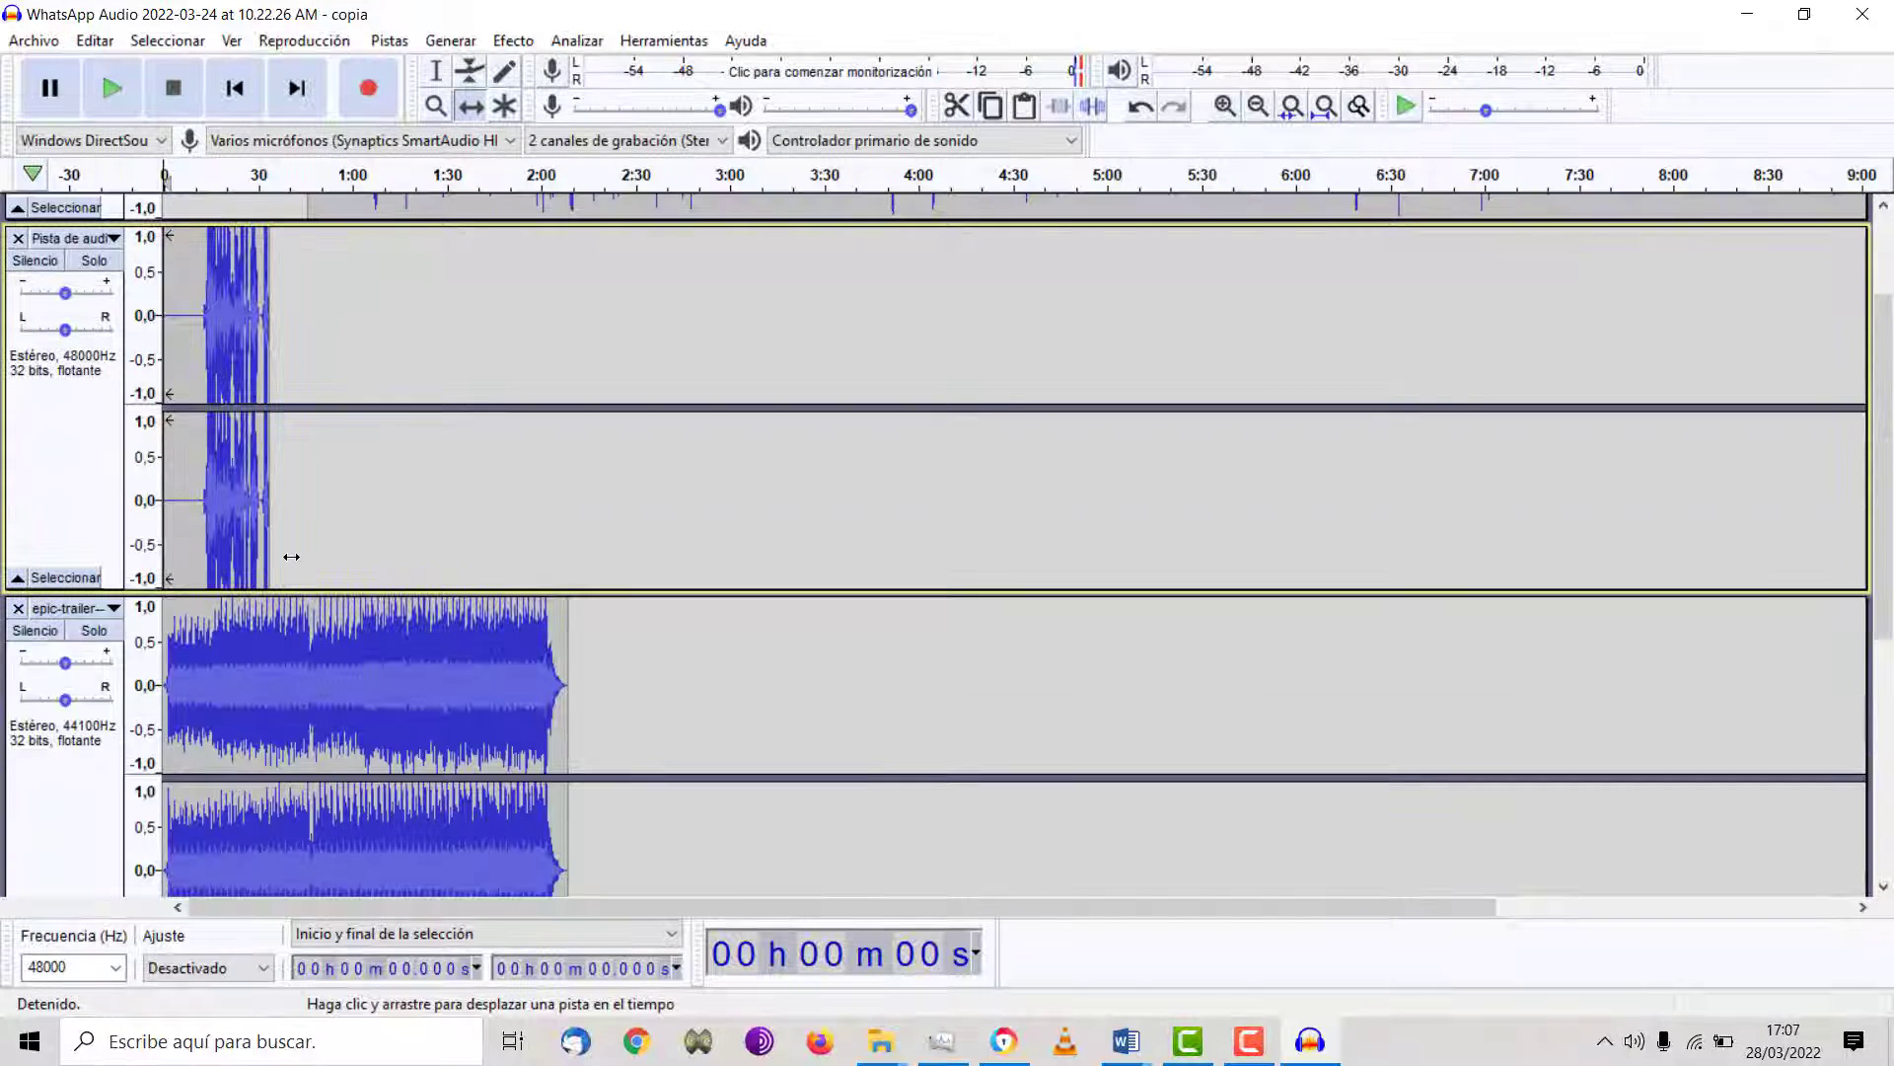
{"action": "scroll", "coordinate": [291, 557], "scroll_direction": "down", "scroll_amount": 4}
{"action": "scroll", "coordinate": [291, 556], "scroll_direction": "up", "scroll_amount": 6}
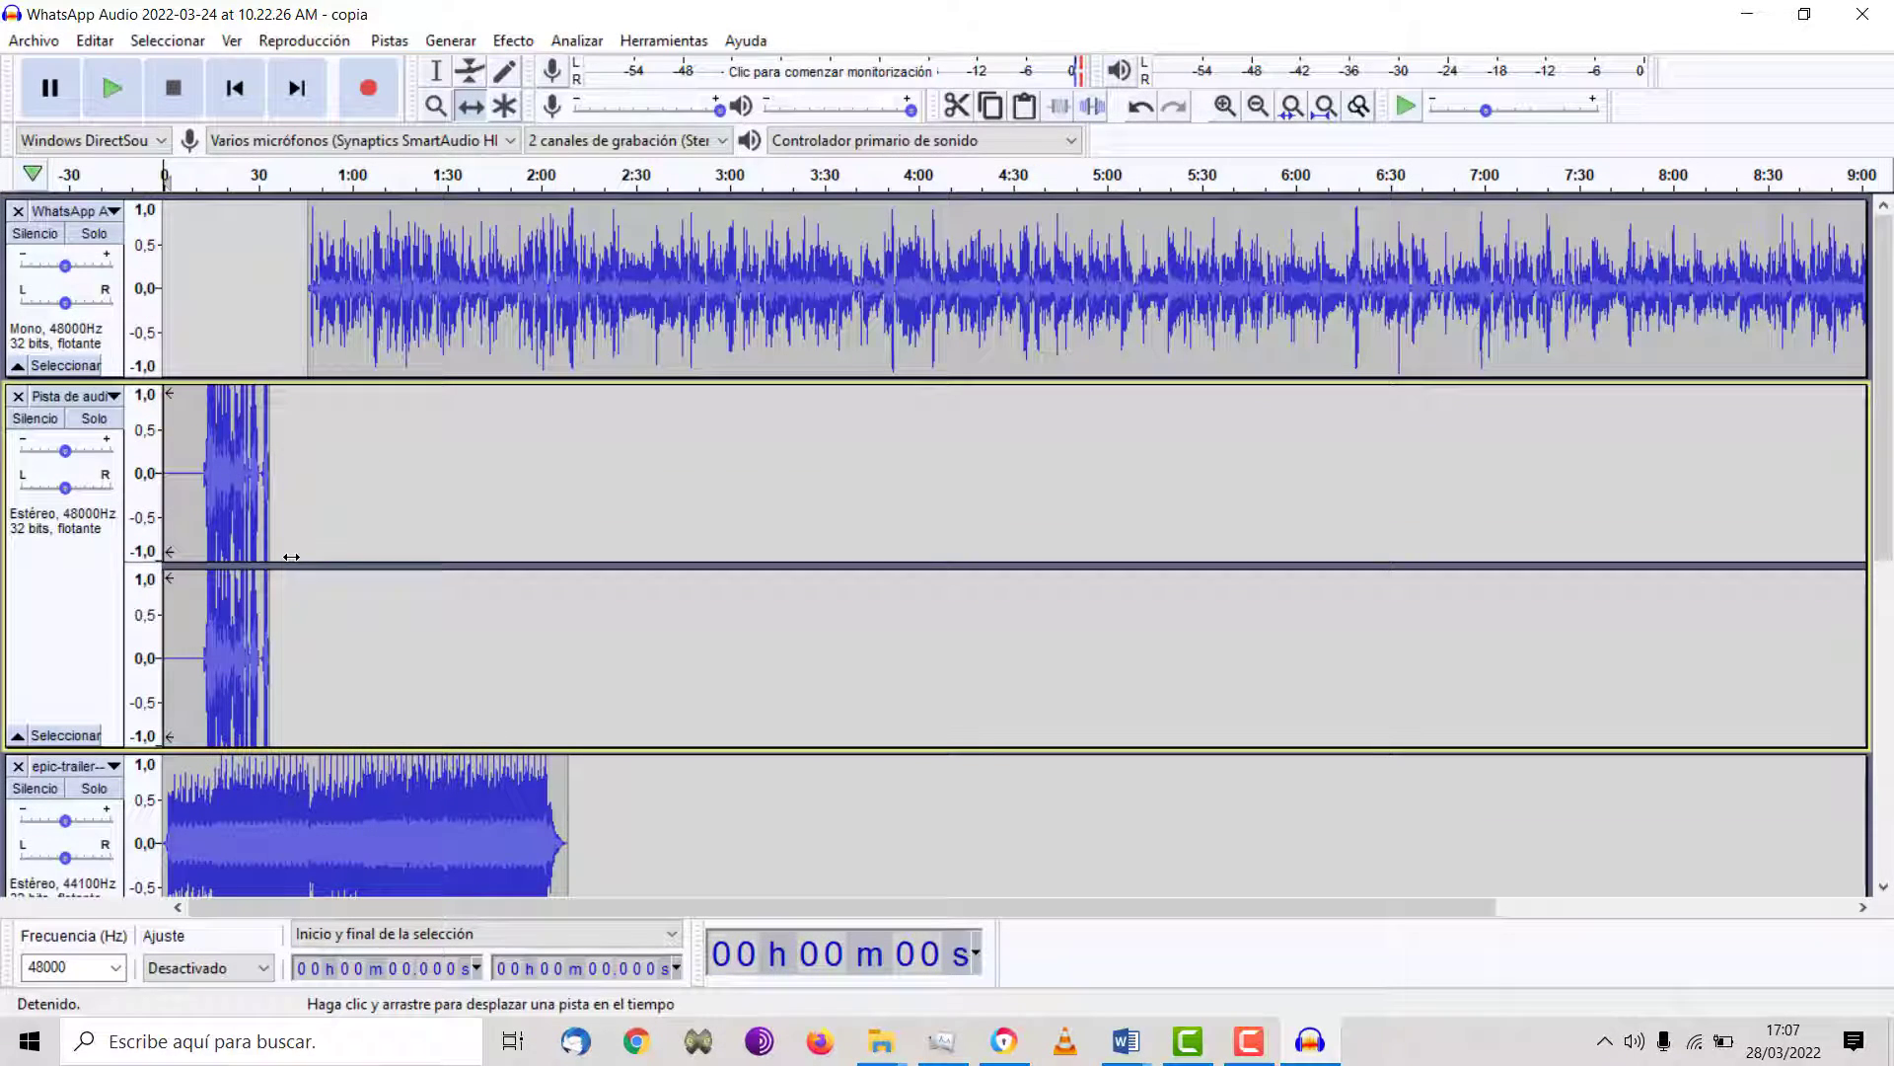
{"action": "scroll", "coordinate": [291, 556], "scroll_direction": "down", "scroll_amount": 1}
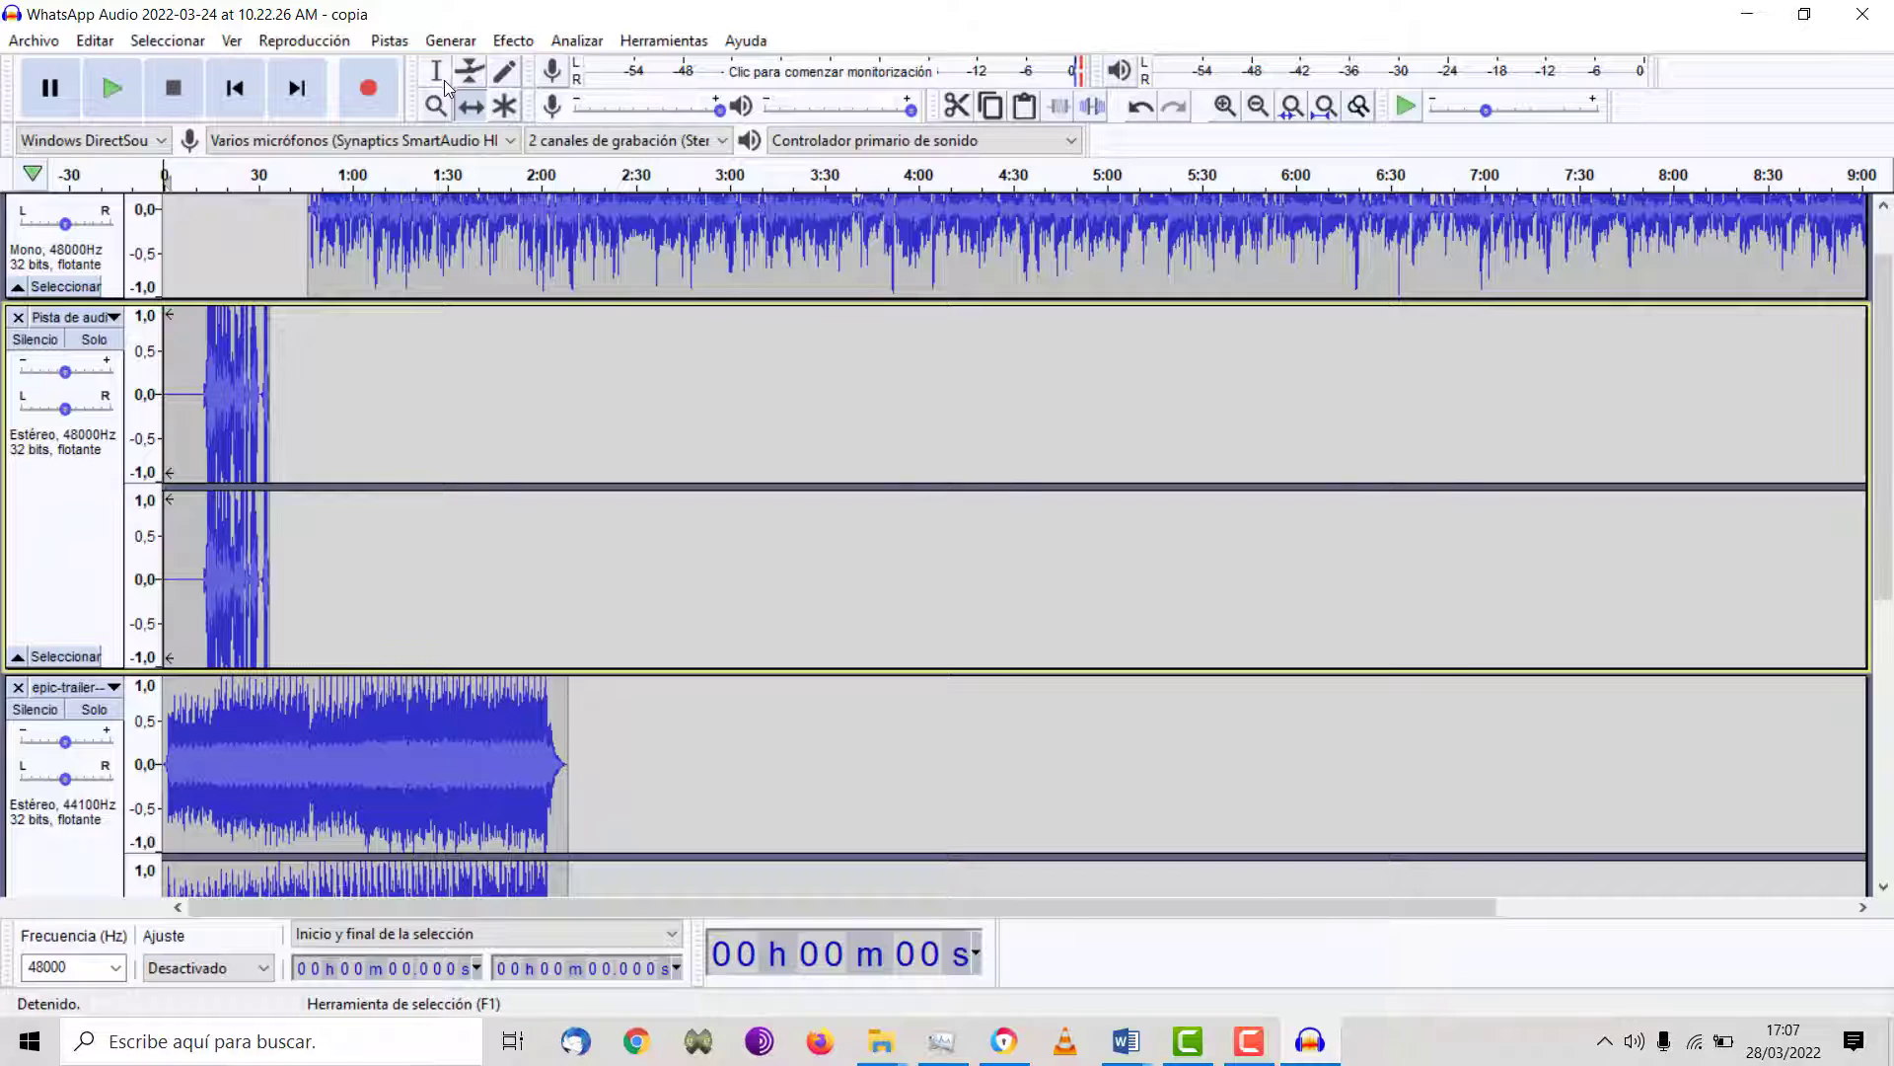
- Select the entire epic-trailer music clip from 0:00 to about 2:12
{"action": "left_click", "coordinate": [467, 111]}
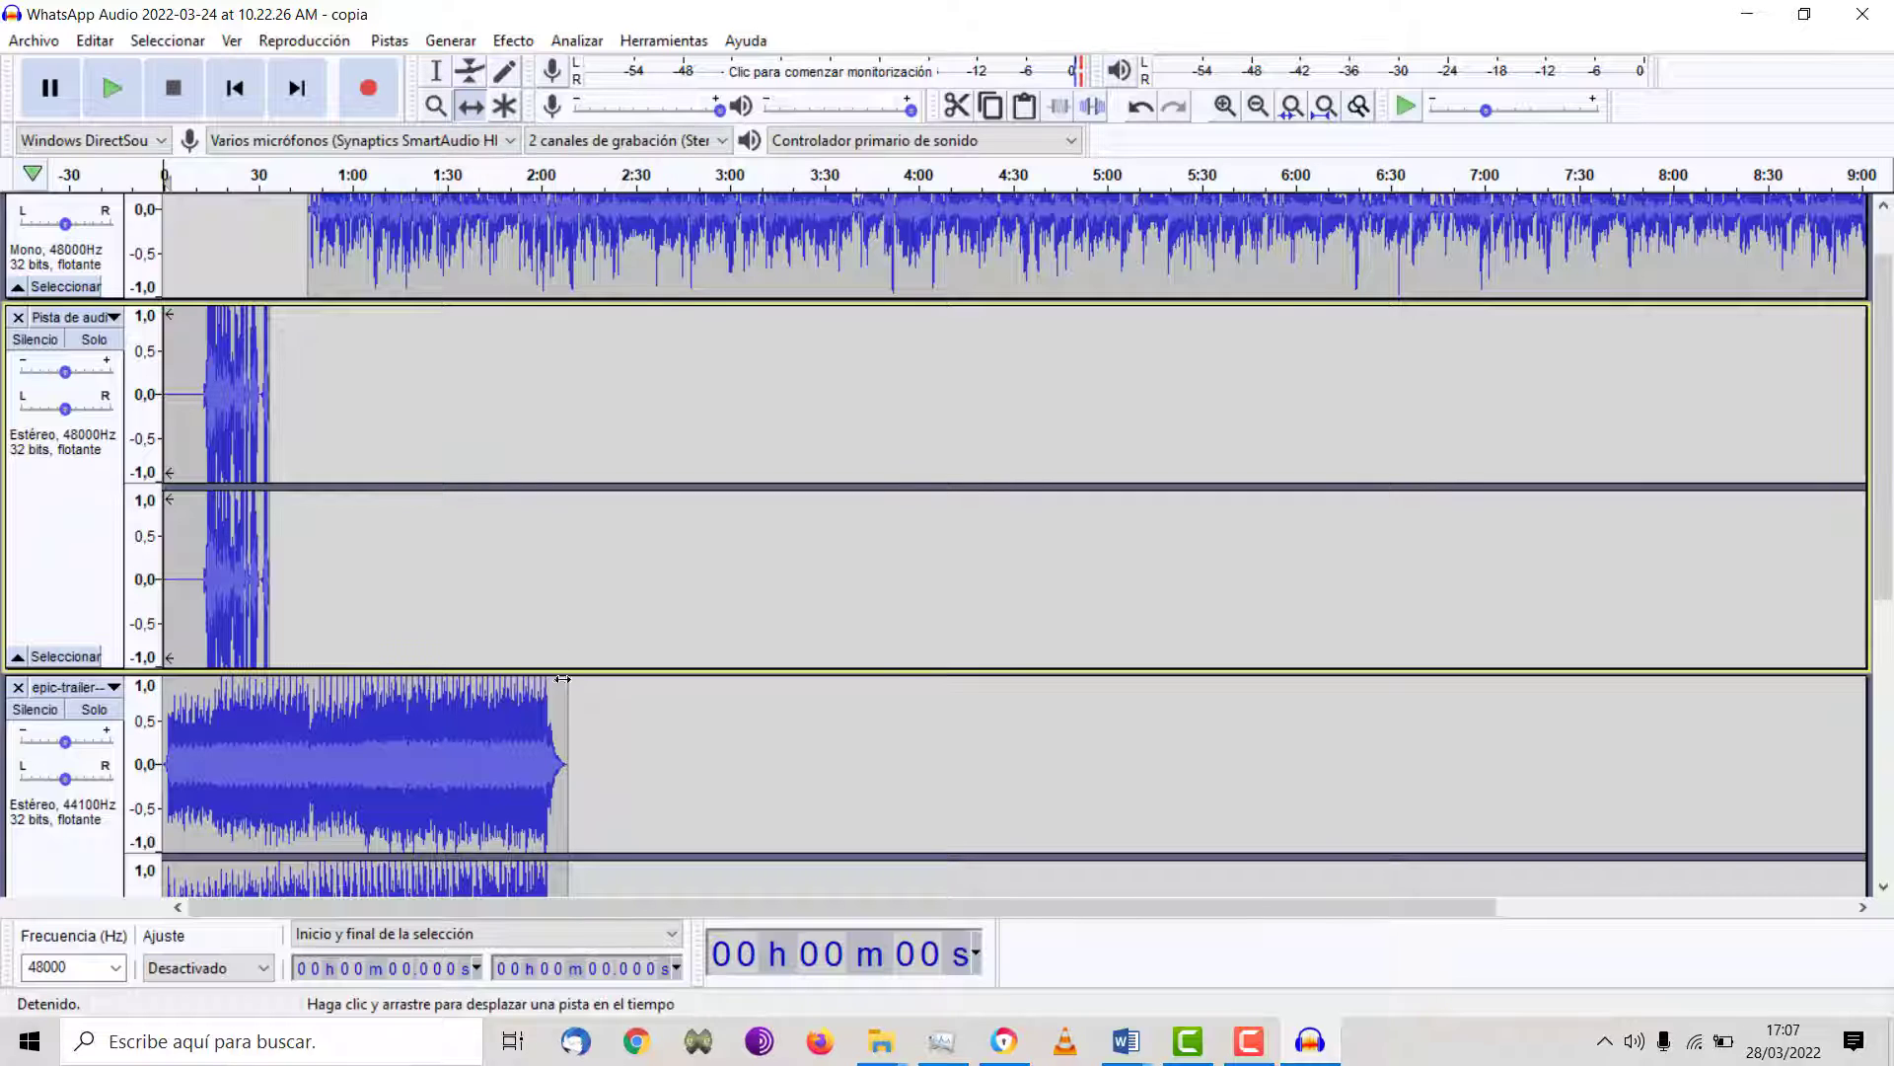
{"action": "left_click", "coordinate": [500, 707]}
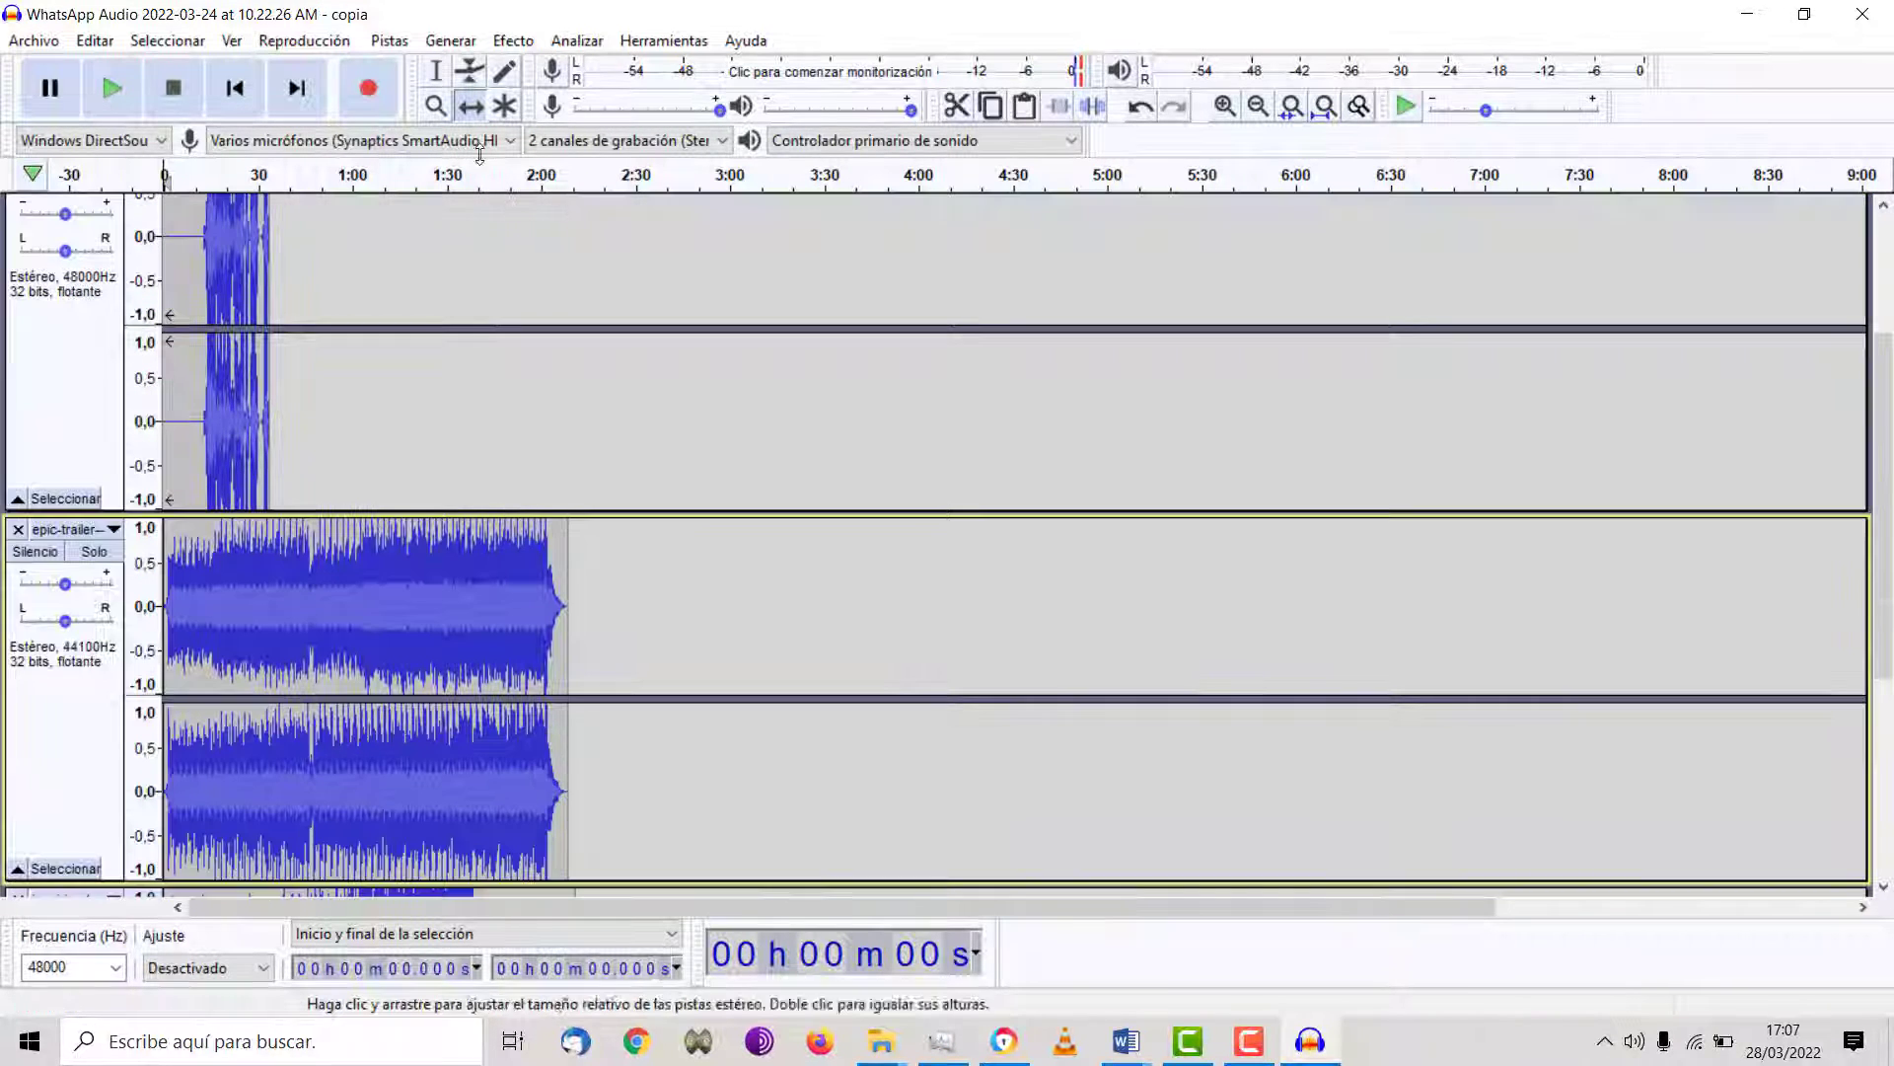
{"action": "mouse_move", "coordinate": [372, 568]}
{"action": "left_mouse_down"}
{"action": "mouse_move", "coordinate": [341, 570]}
{"action": "mouse_move", "coordinate": [370, 572]}
{"action": "left_mouse_up"}
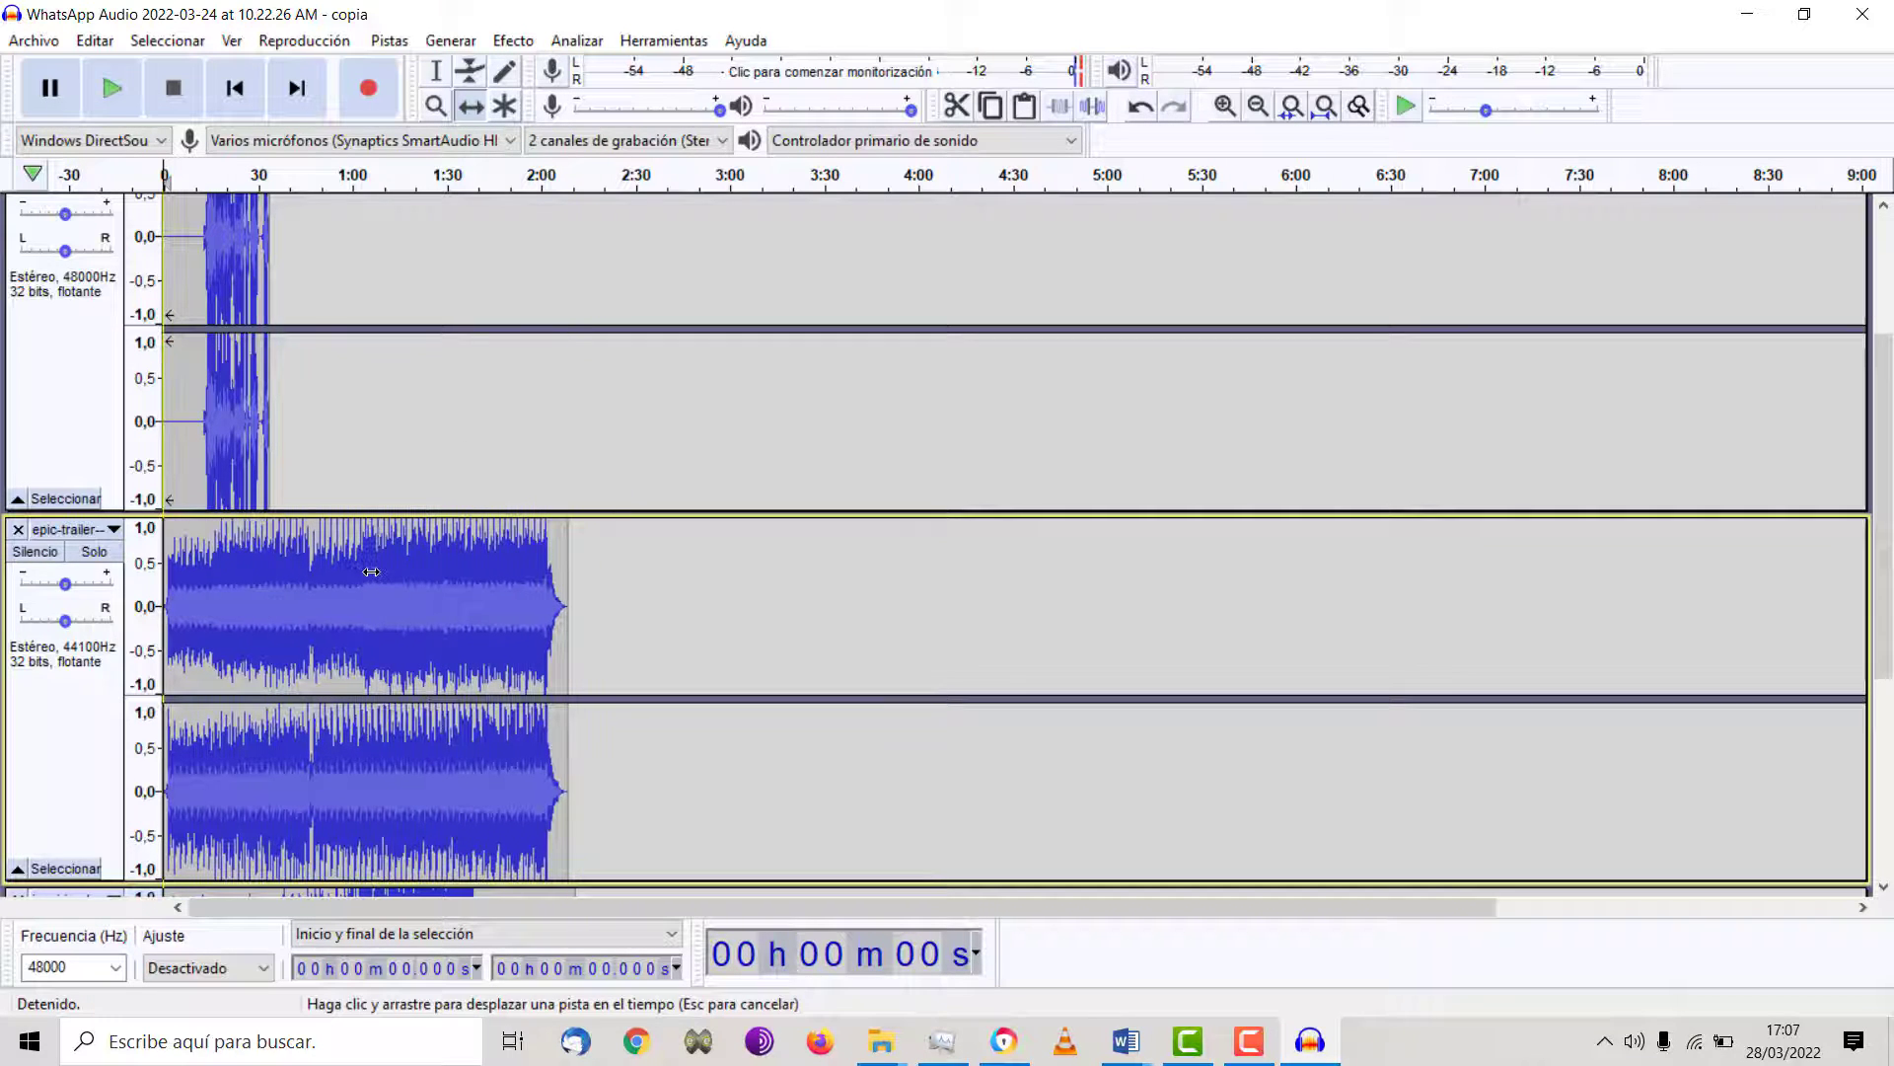
{"action": "key", "text": "F1"}
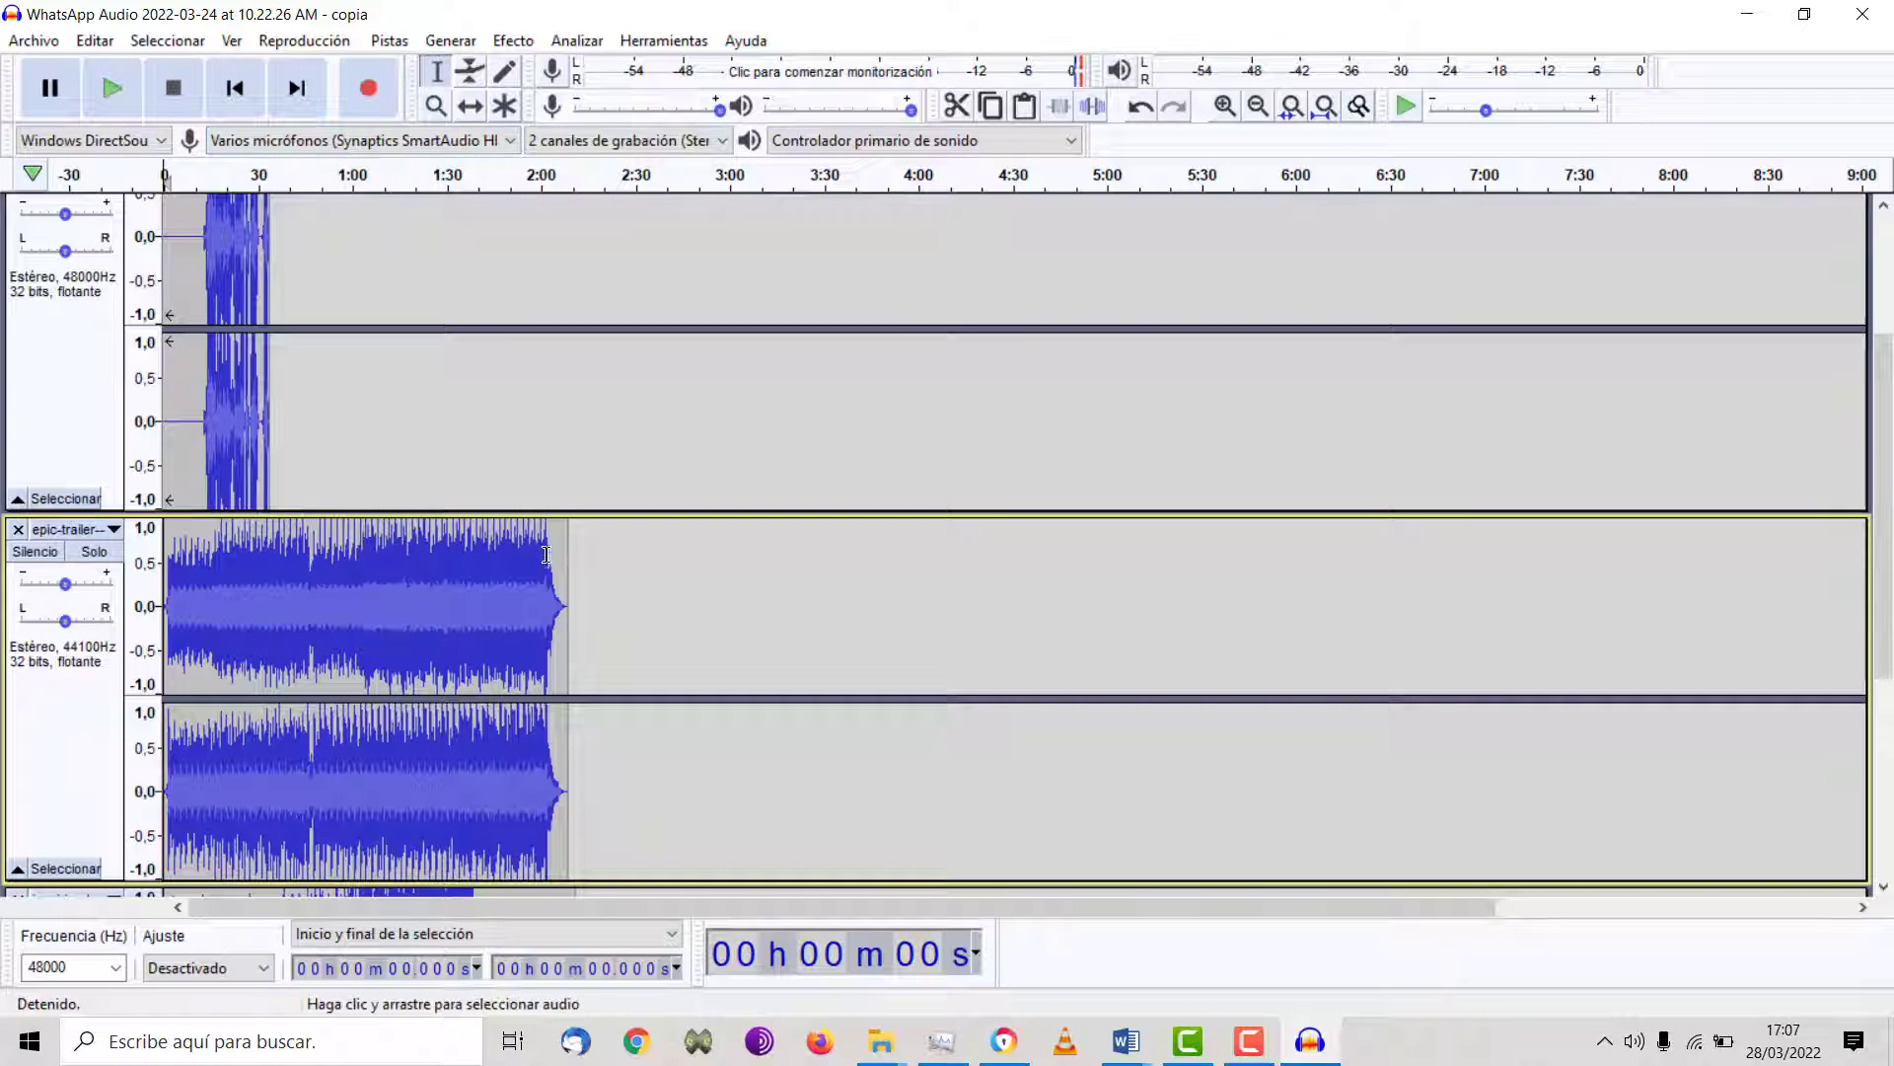
{"action": "left_click_drag", "start_coordinate": [568, 552], "coordinate": [179, 583]}
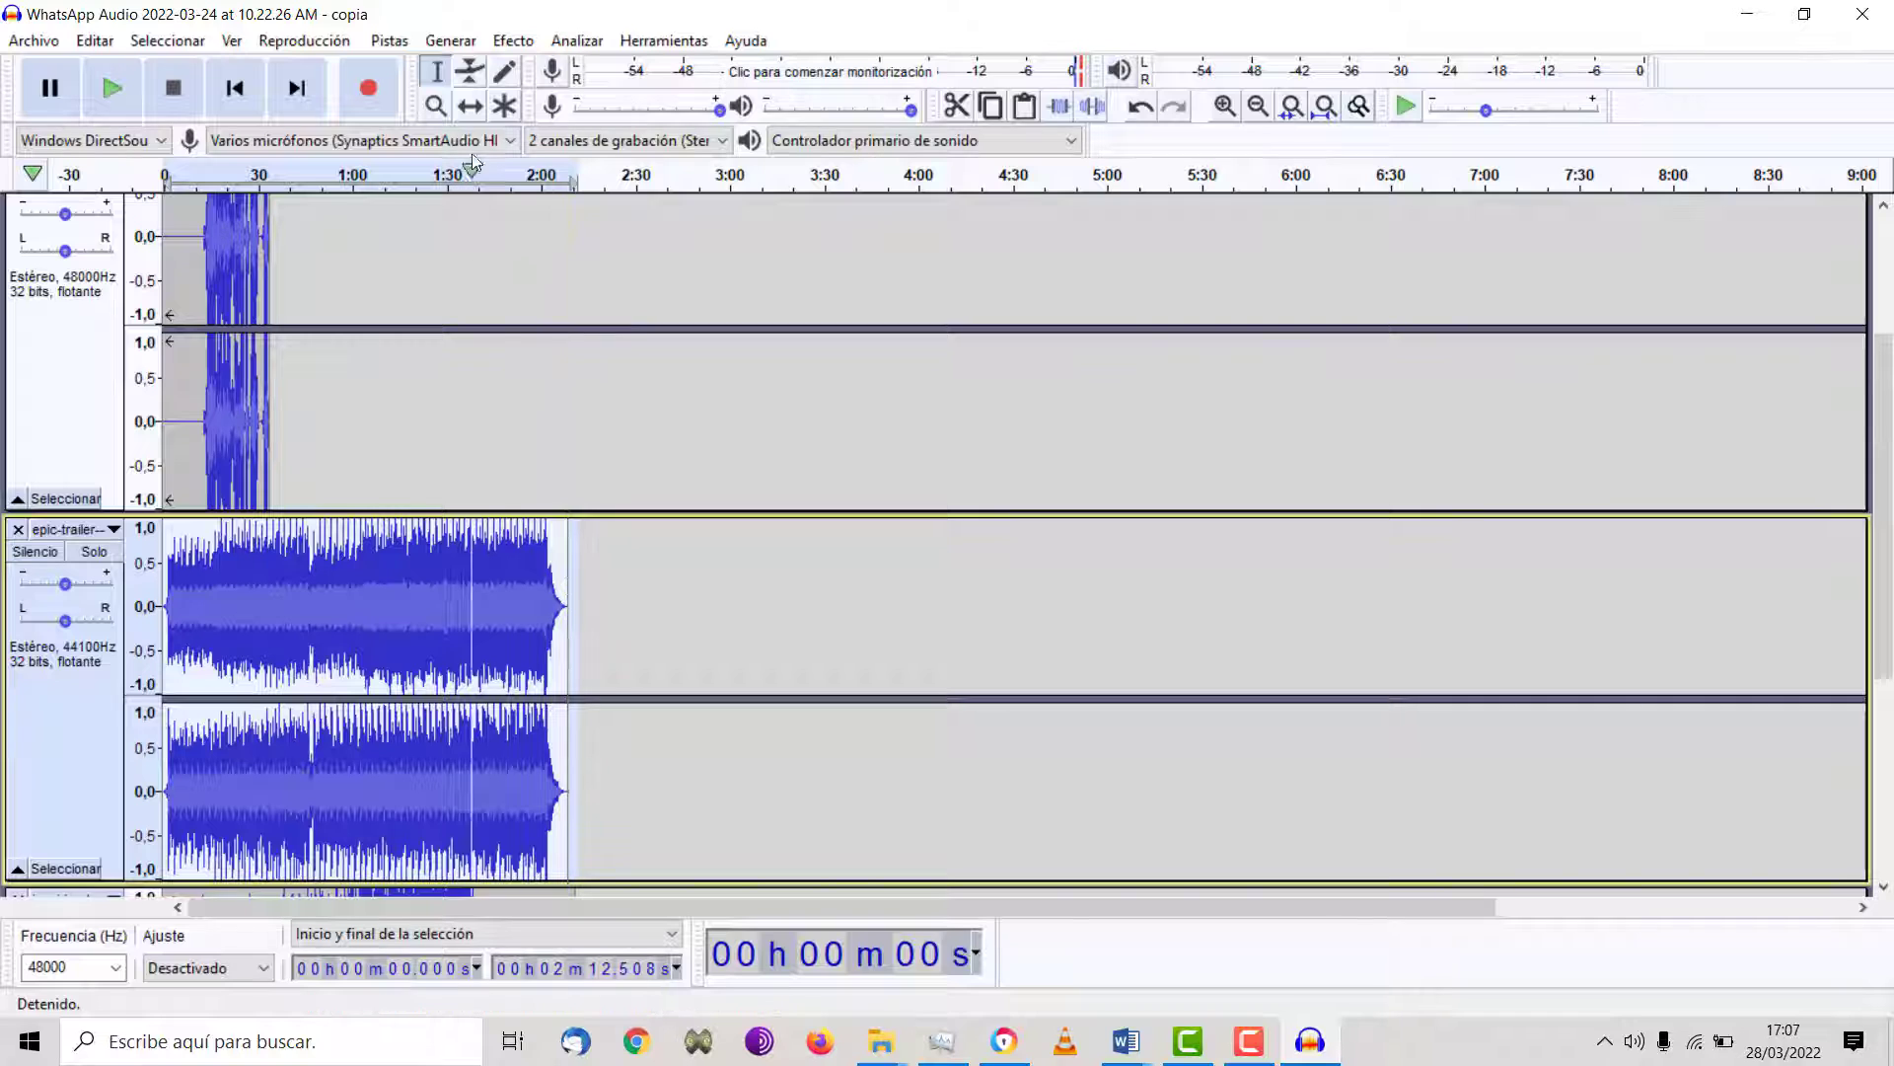
{"action": "left_click", "coordinate": [471, 105]}
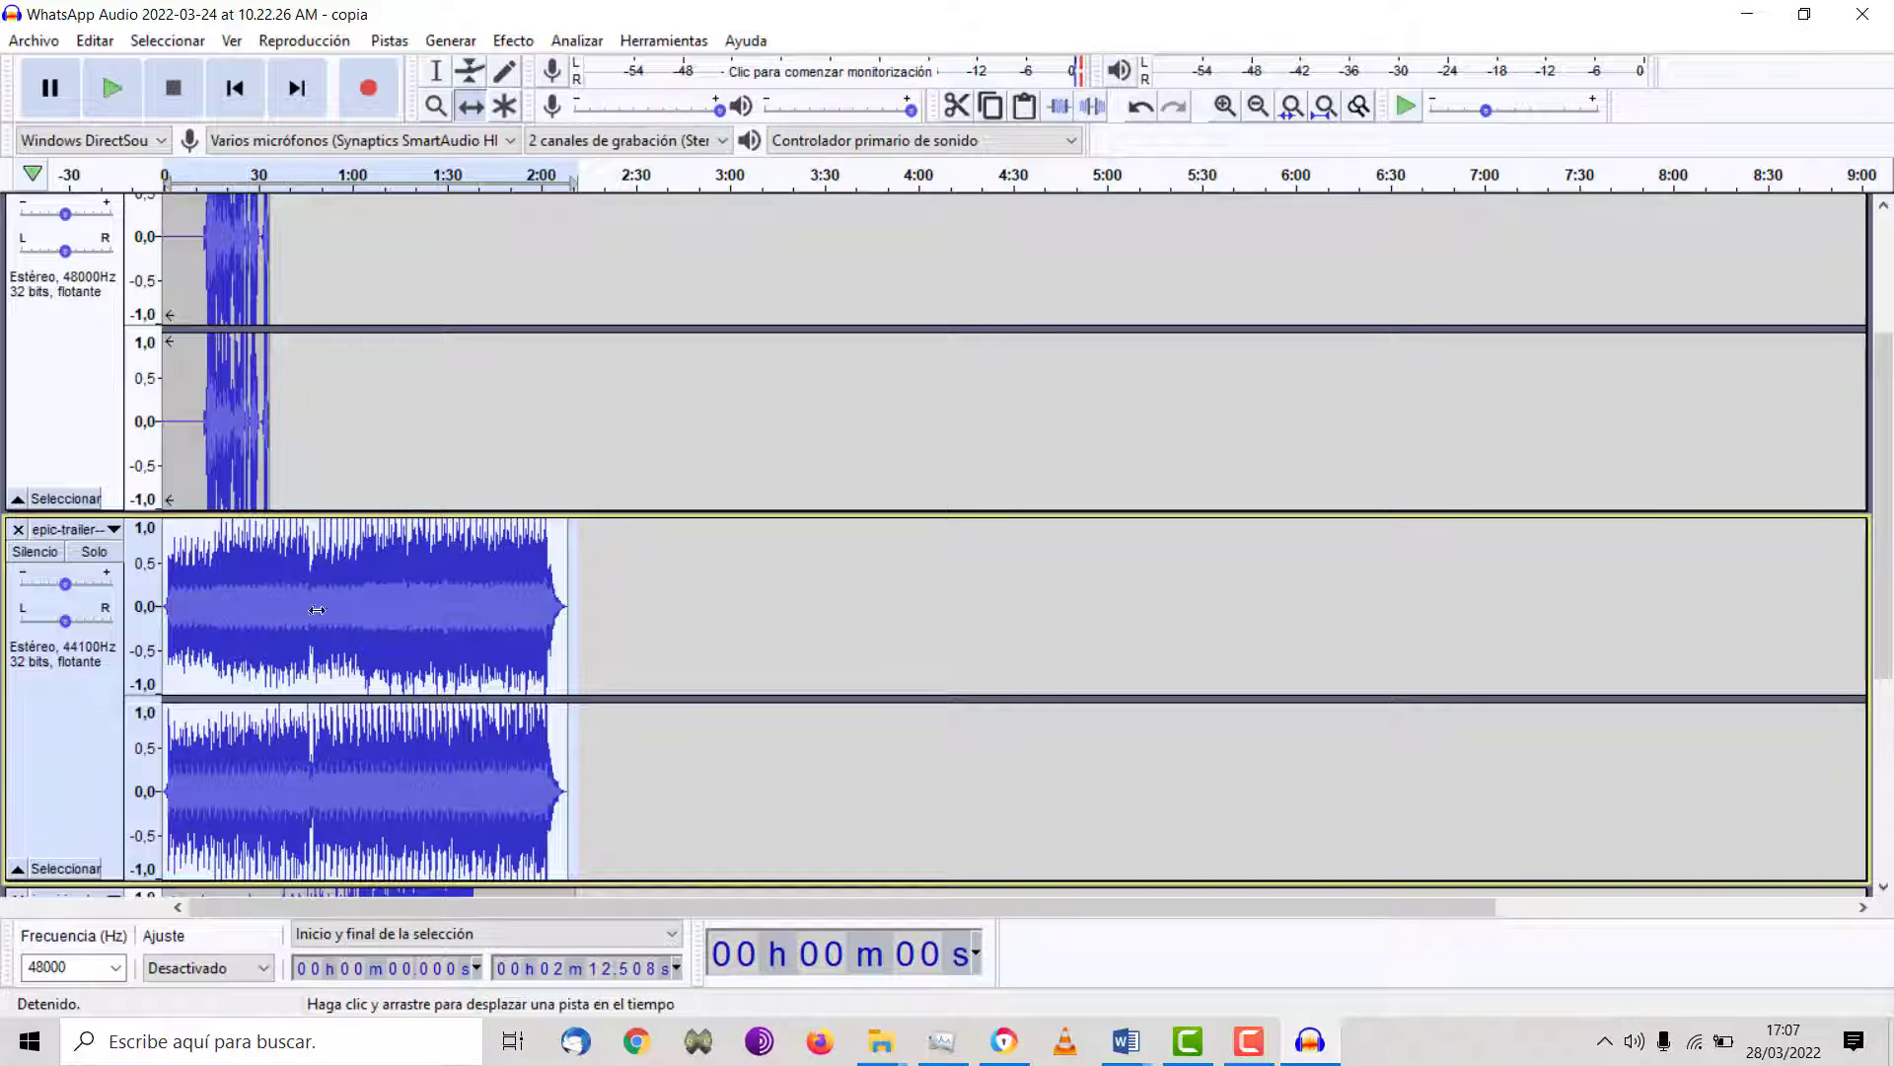
{"action": "key", "text": "F1"}
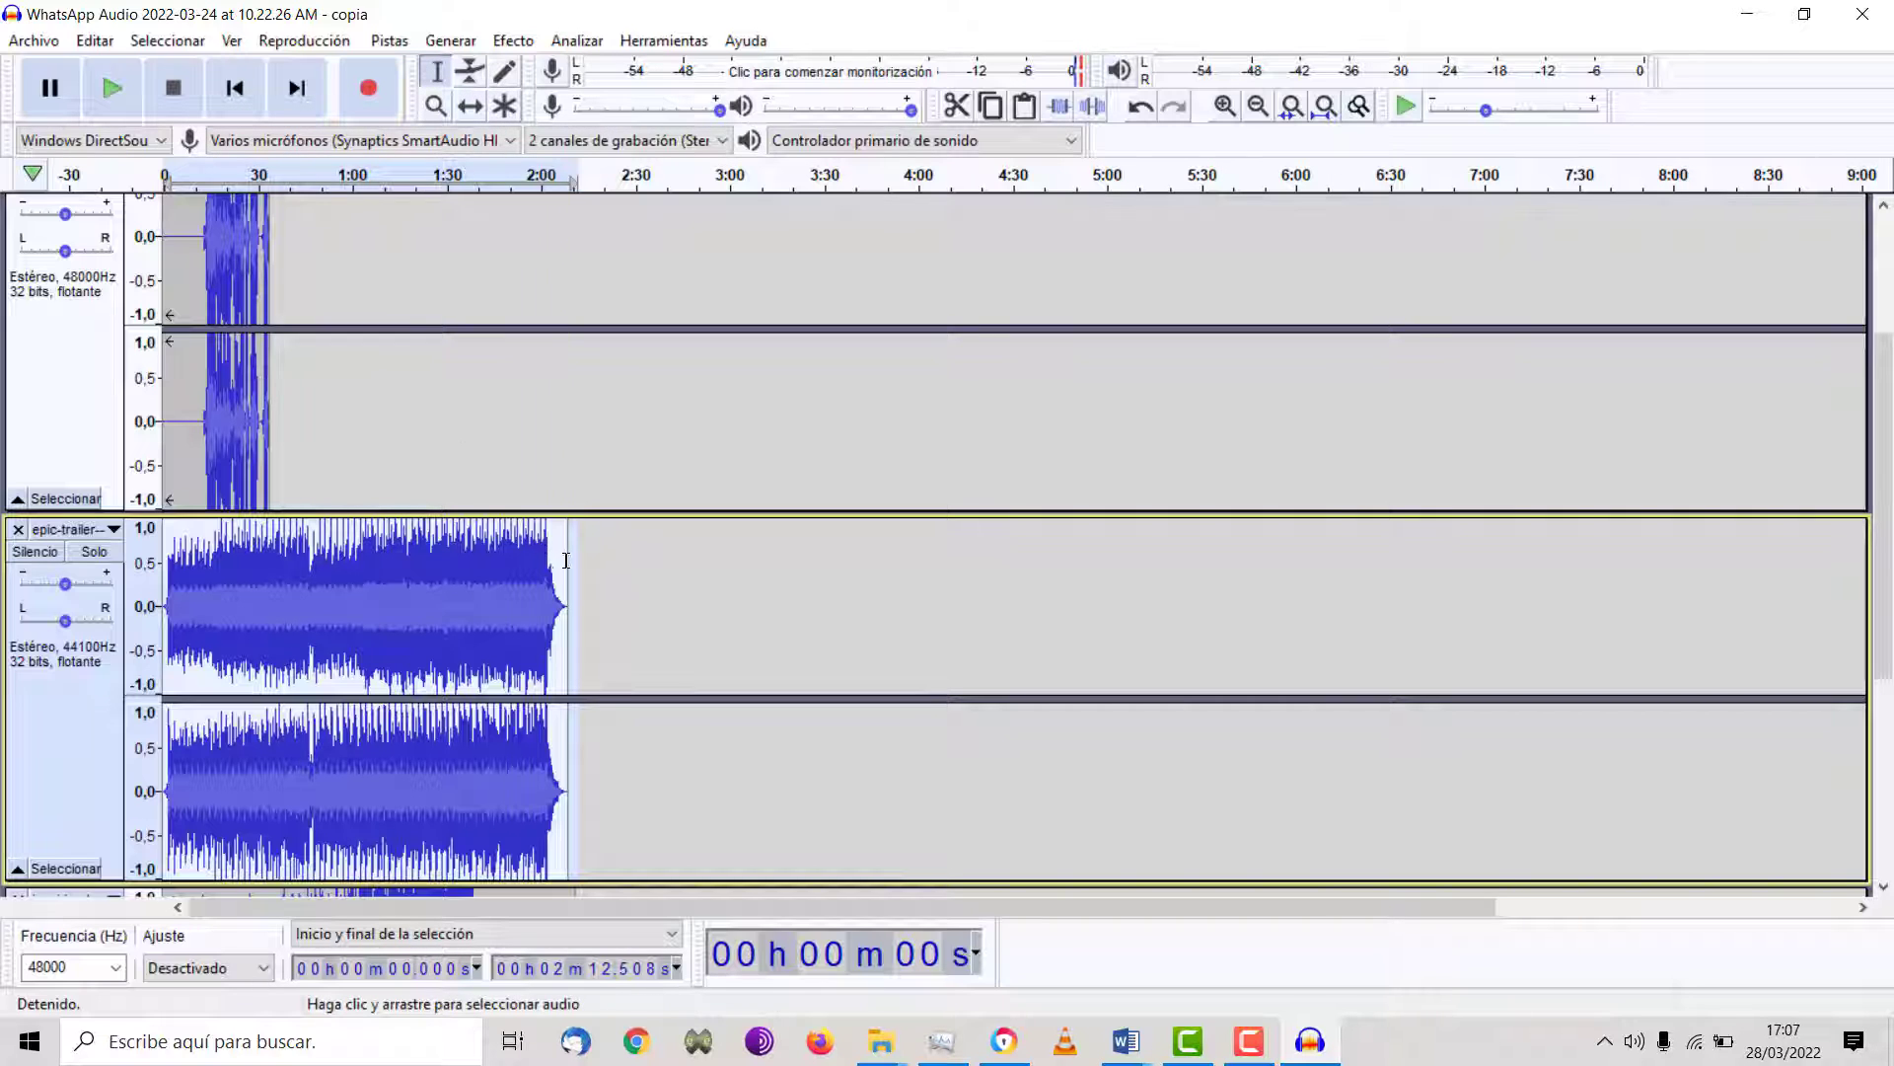
- Delete the epic-trailer music from about 0:37 to its end, and undo that deletion
{"action": "left_click_drag", "start_coordinate": [587, 560], "coordinate": [278, 547]}
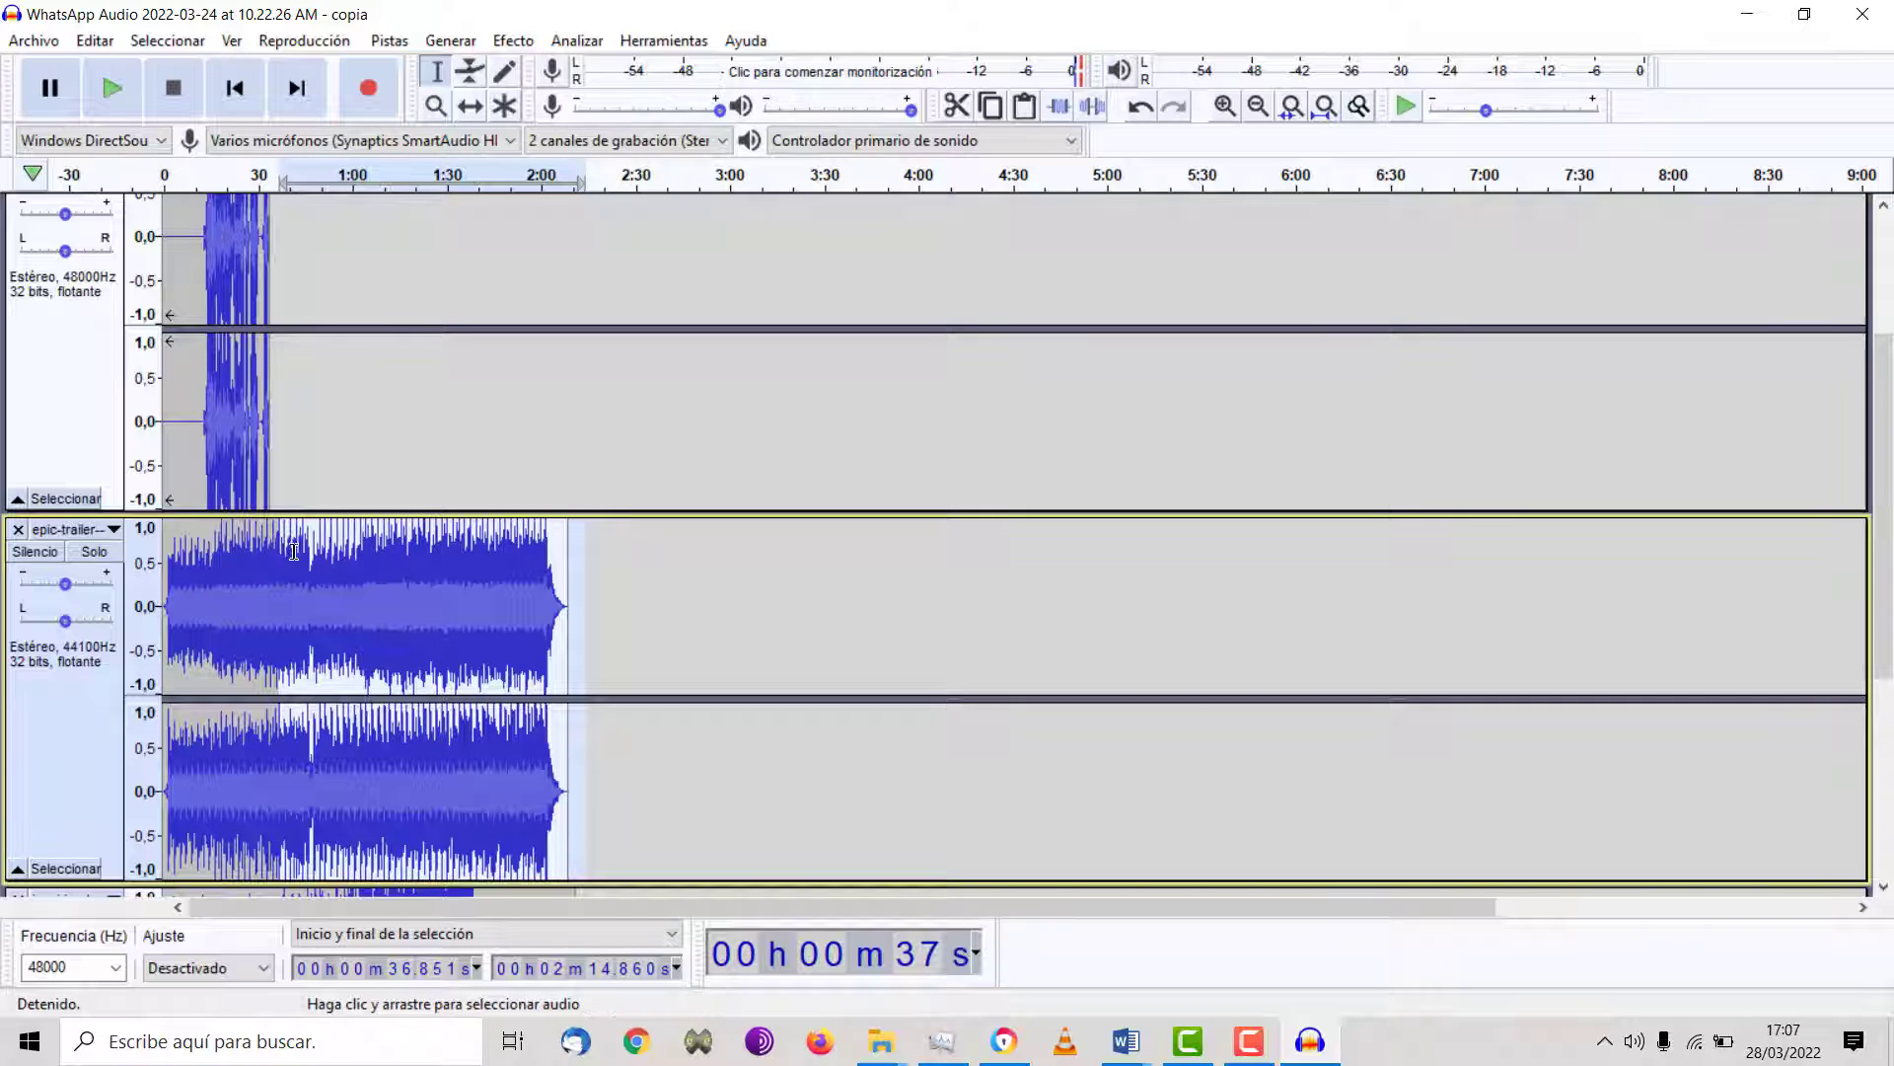
{"action": "key", "text": "Delete"}
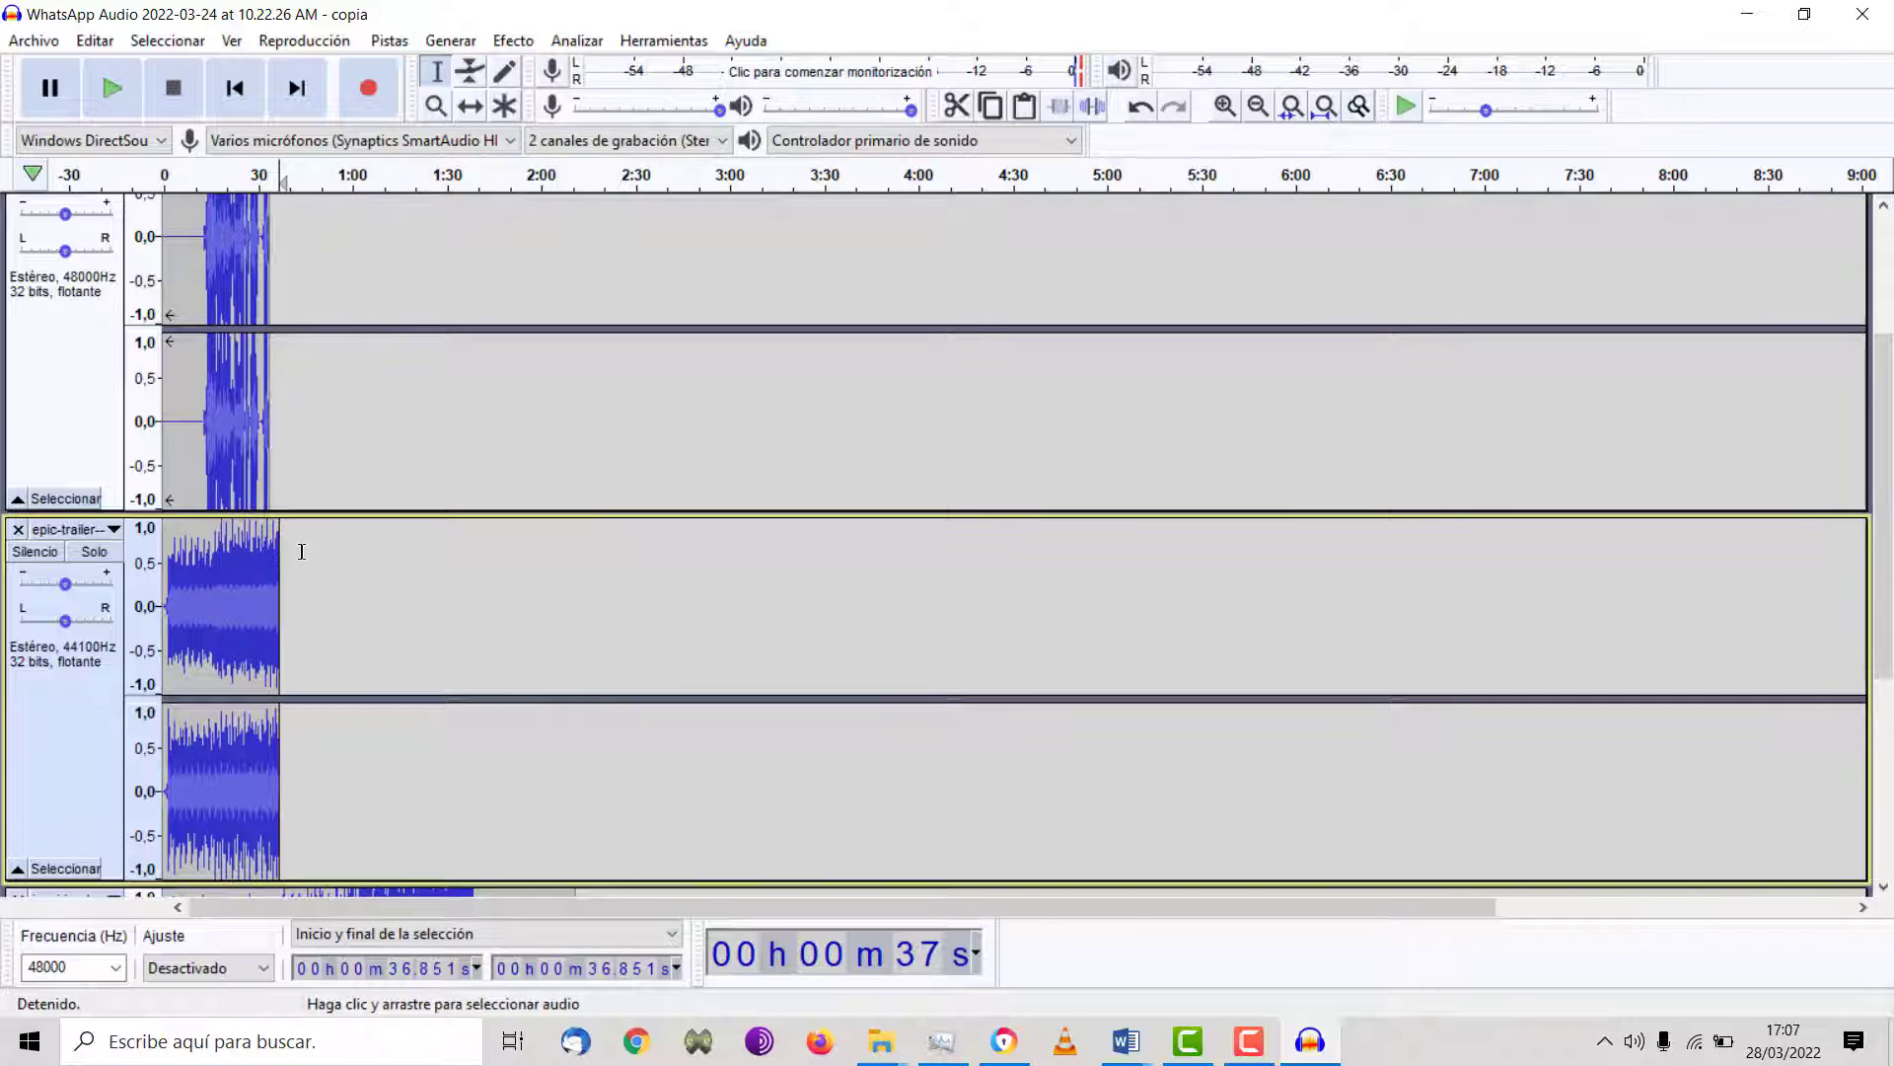
{"action": "scroll", "coordinate": [301, 550], "scroll_direction": "up", "scroll_amount": 4}
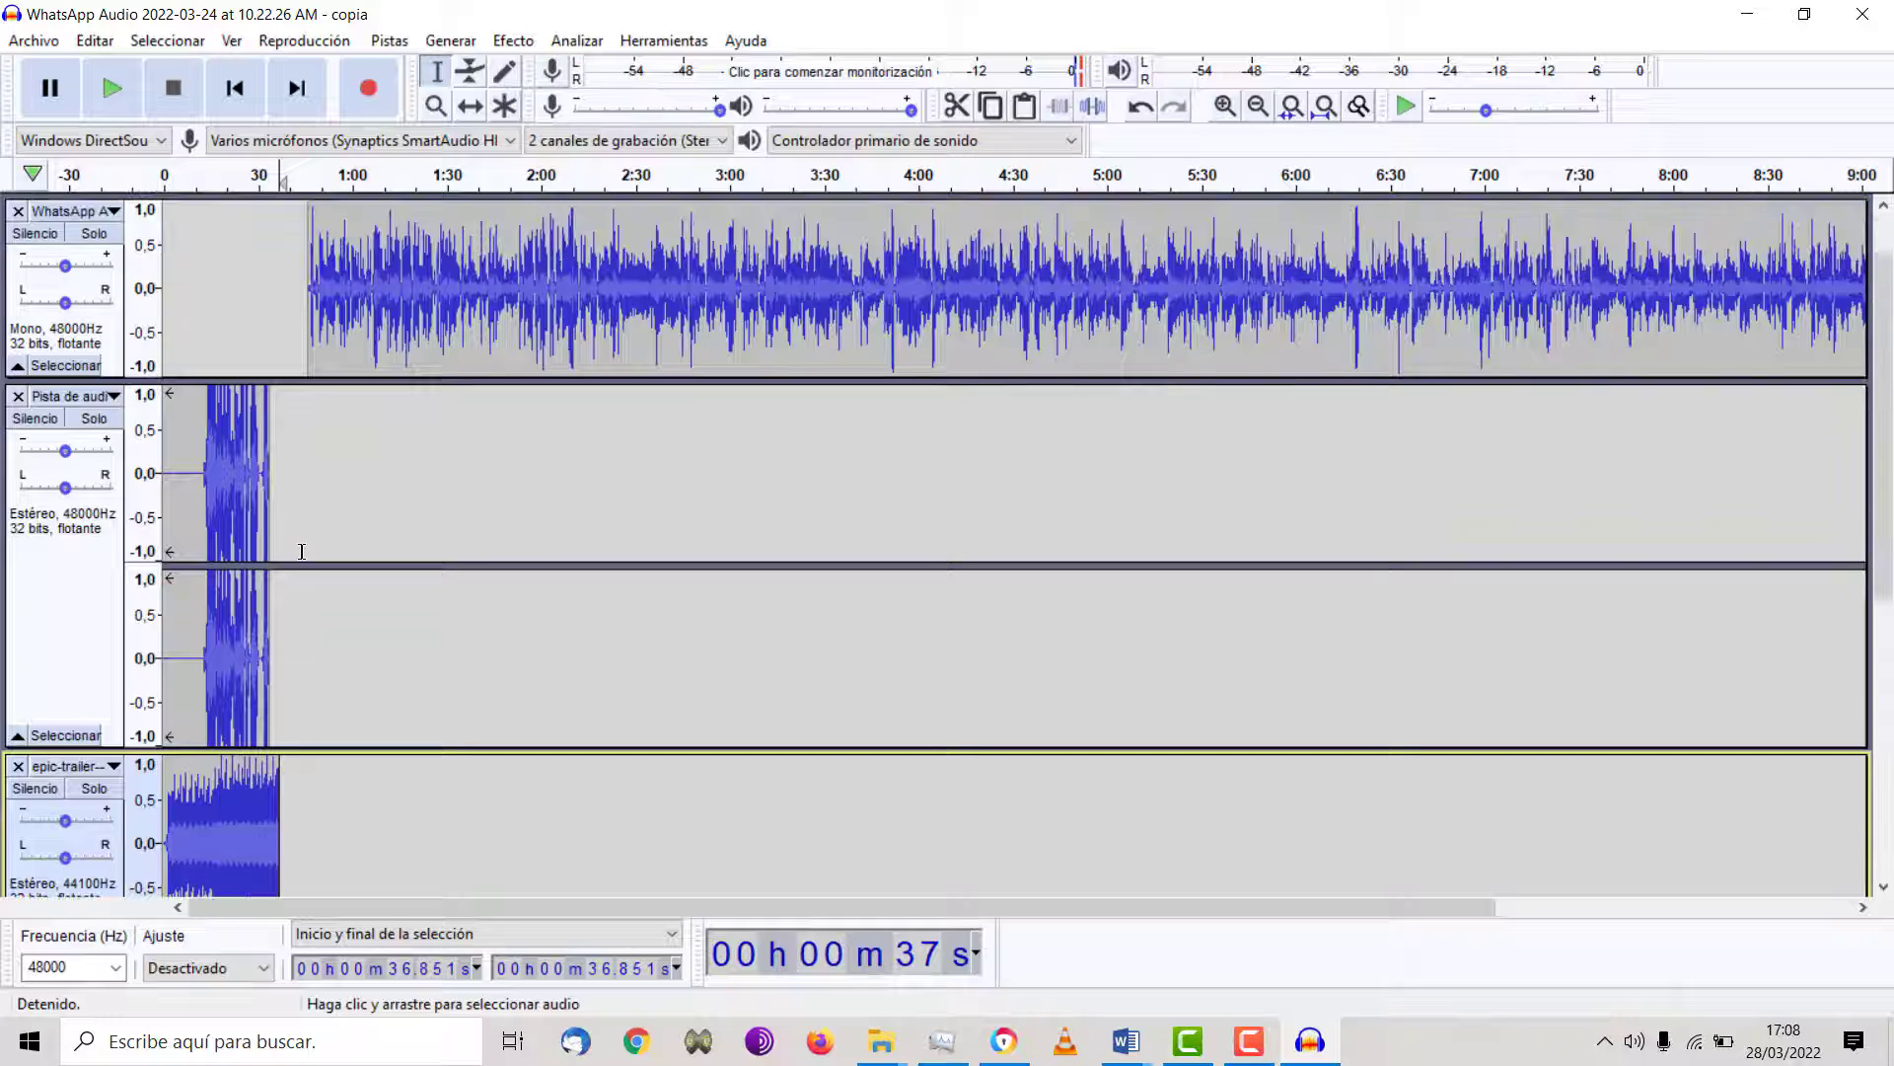
{"action": "scroll", "coordinate": [301, 551], "scroll_direction": "down", "scroll_amount": 3}
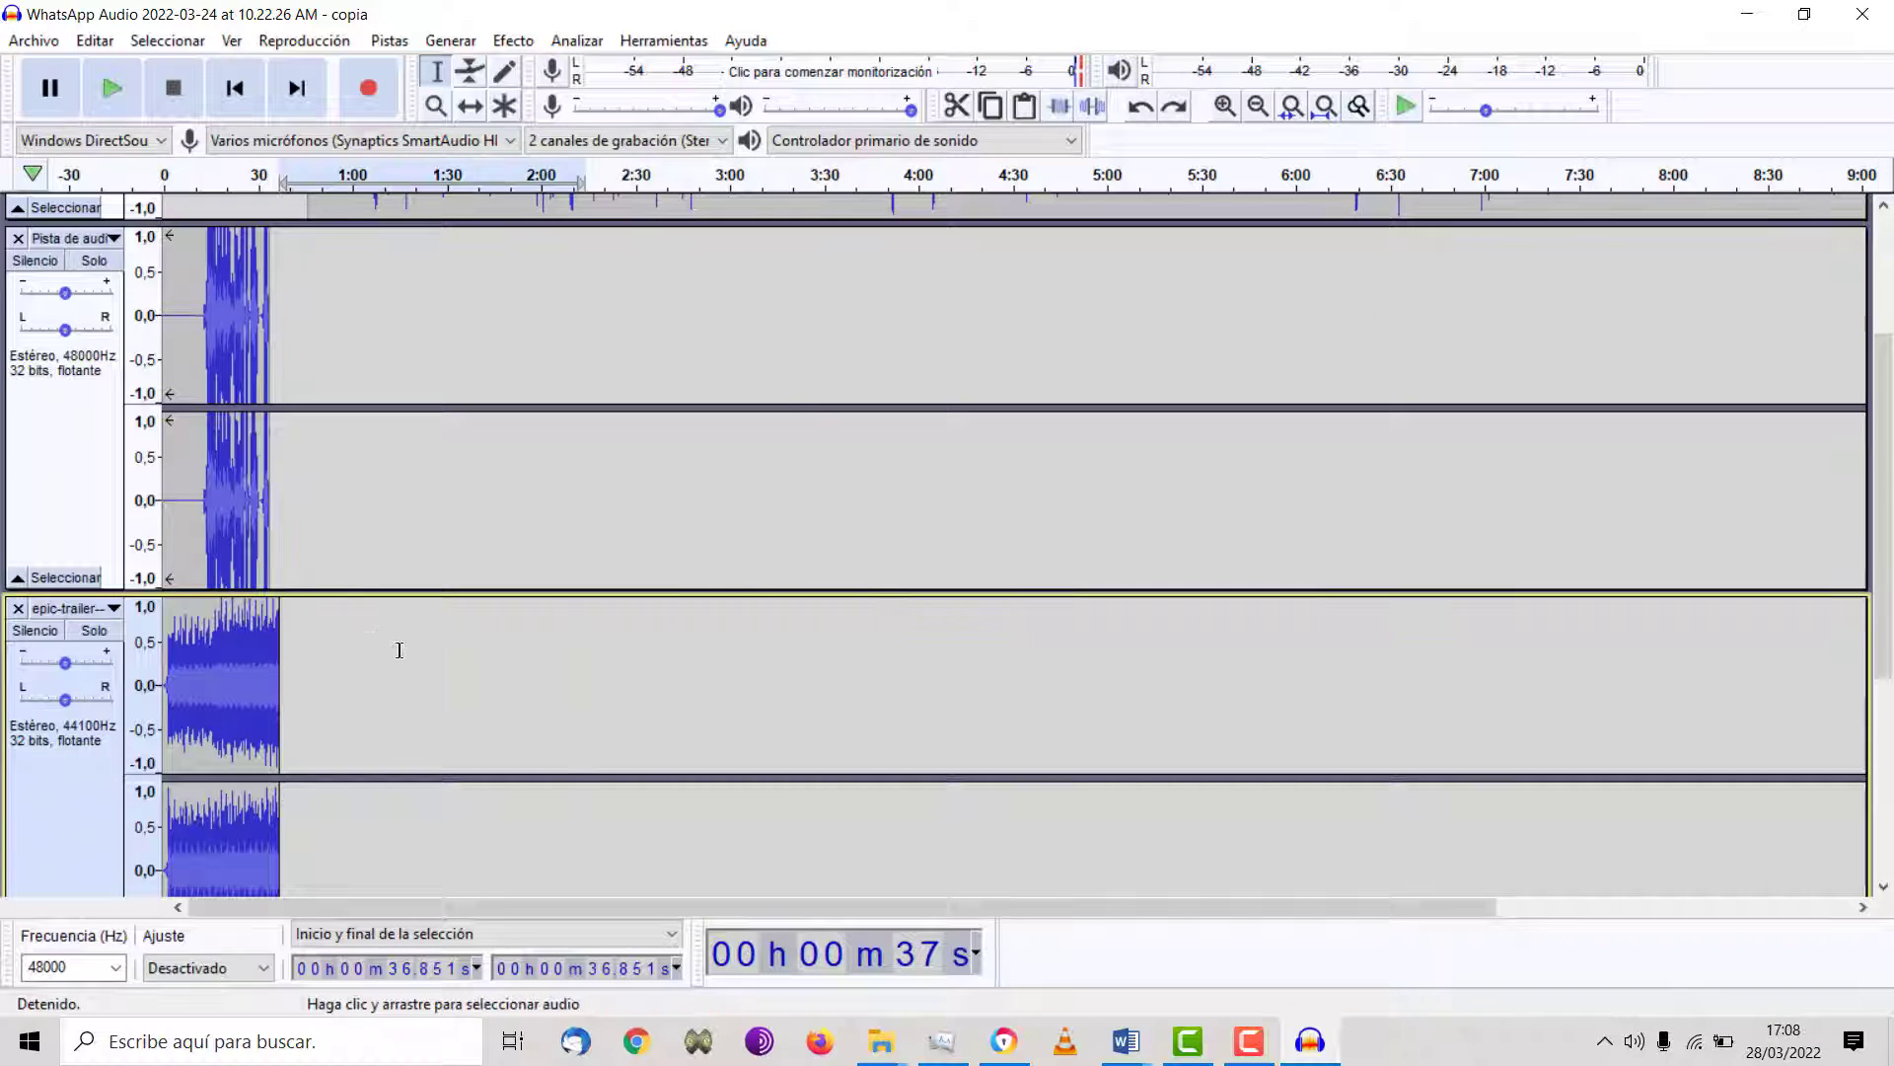
{"action": "key", "text": "ctrl+z"}
- Delete the epic-trailer music after about 0:43 and select its remaining end section from about 0:34
{"action": "scroll", "coordinate": [398, 647], "scroll_direction": "down", "scroll_amount": 1}
{"action": "left_click_drag", "start_coordinate": [582, 631], "coordinate": [267, 600]}
{"action": "key", "text": "Delete"}
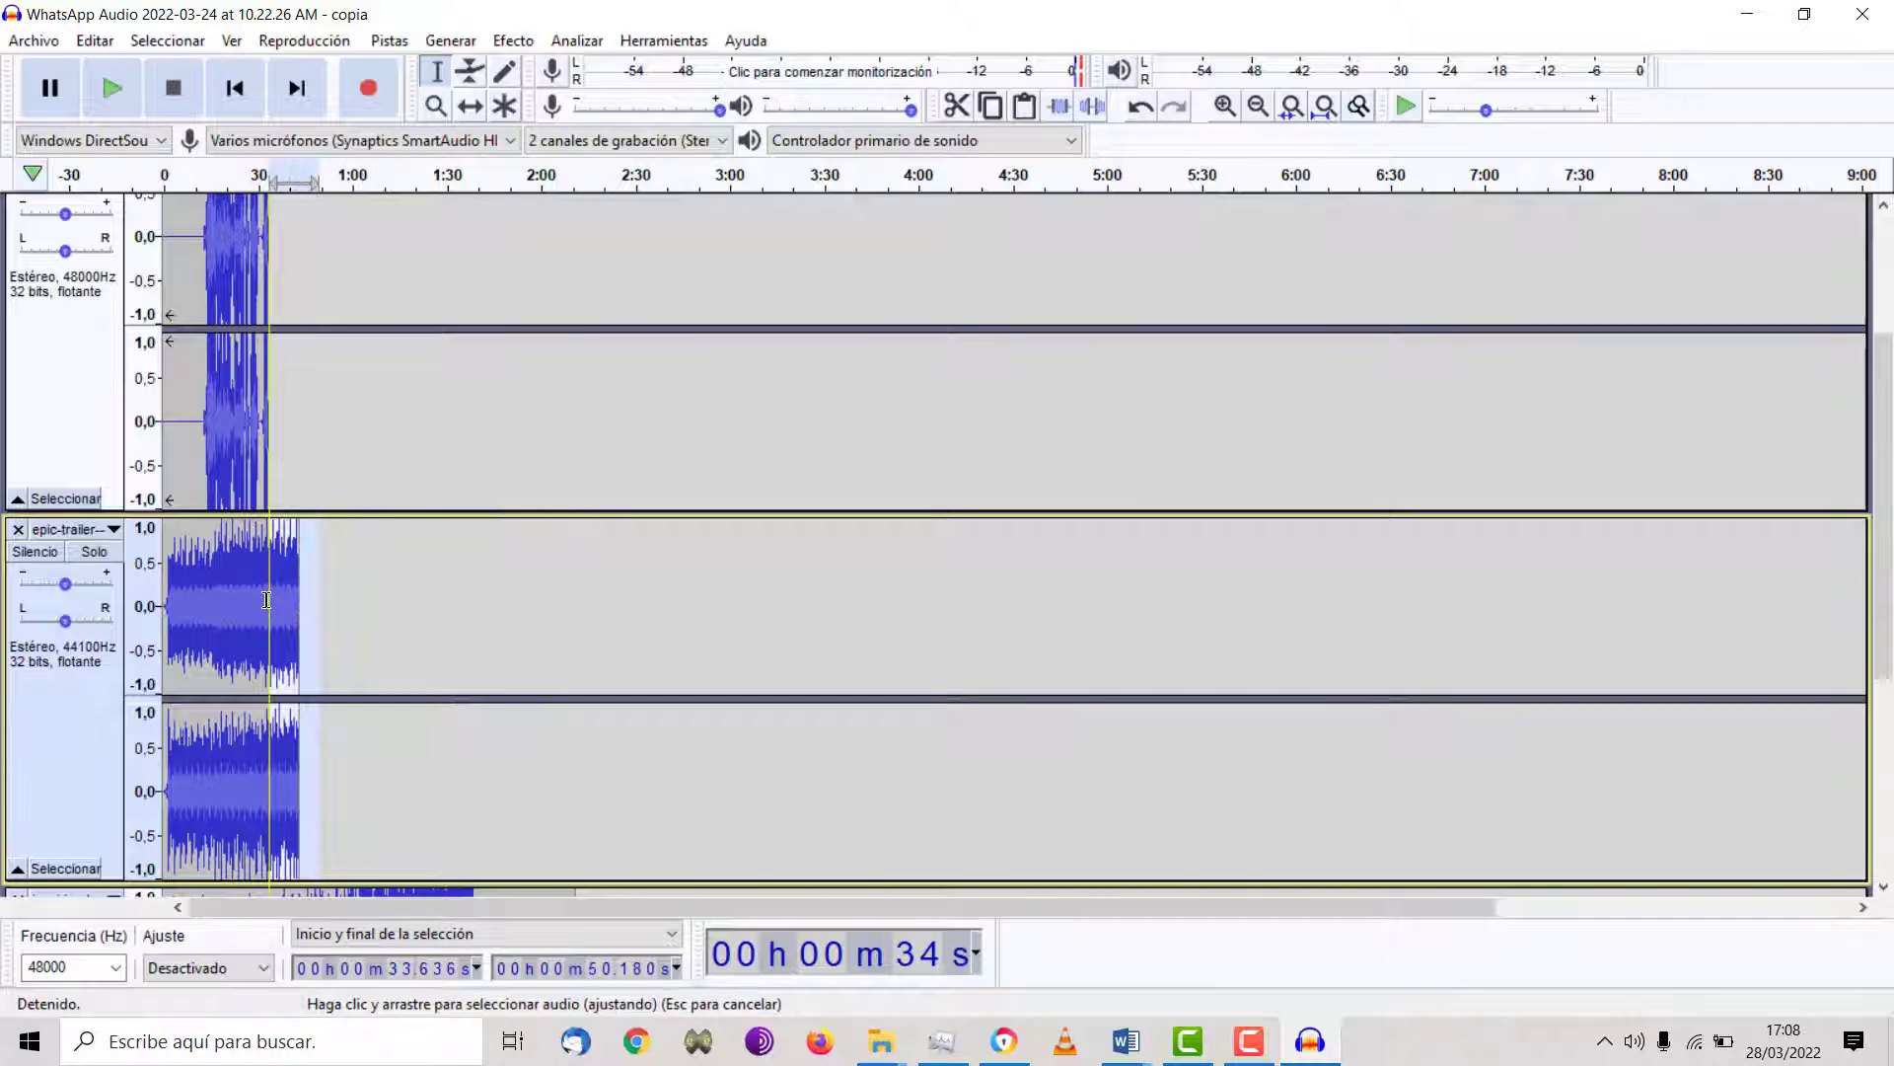
- Fade out the selected end of the epic-trailer music and shift the inspiring music clip to start at about 0:43
{"action": "left_click", "coordinate": [517, 44]}
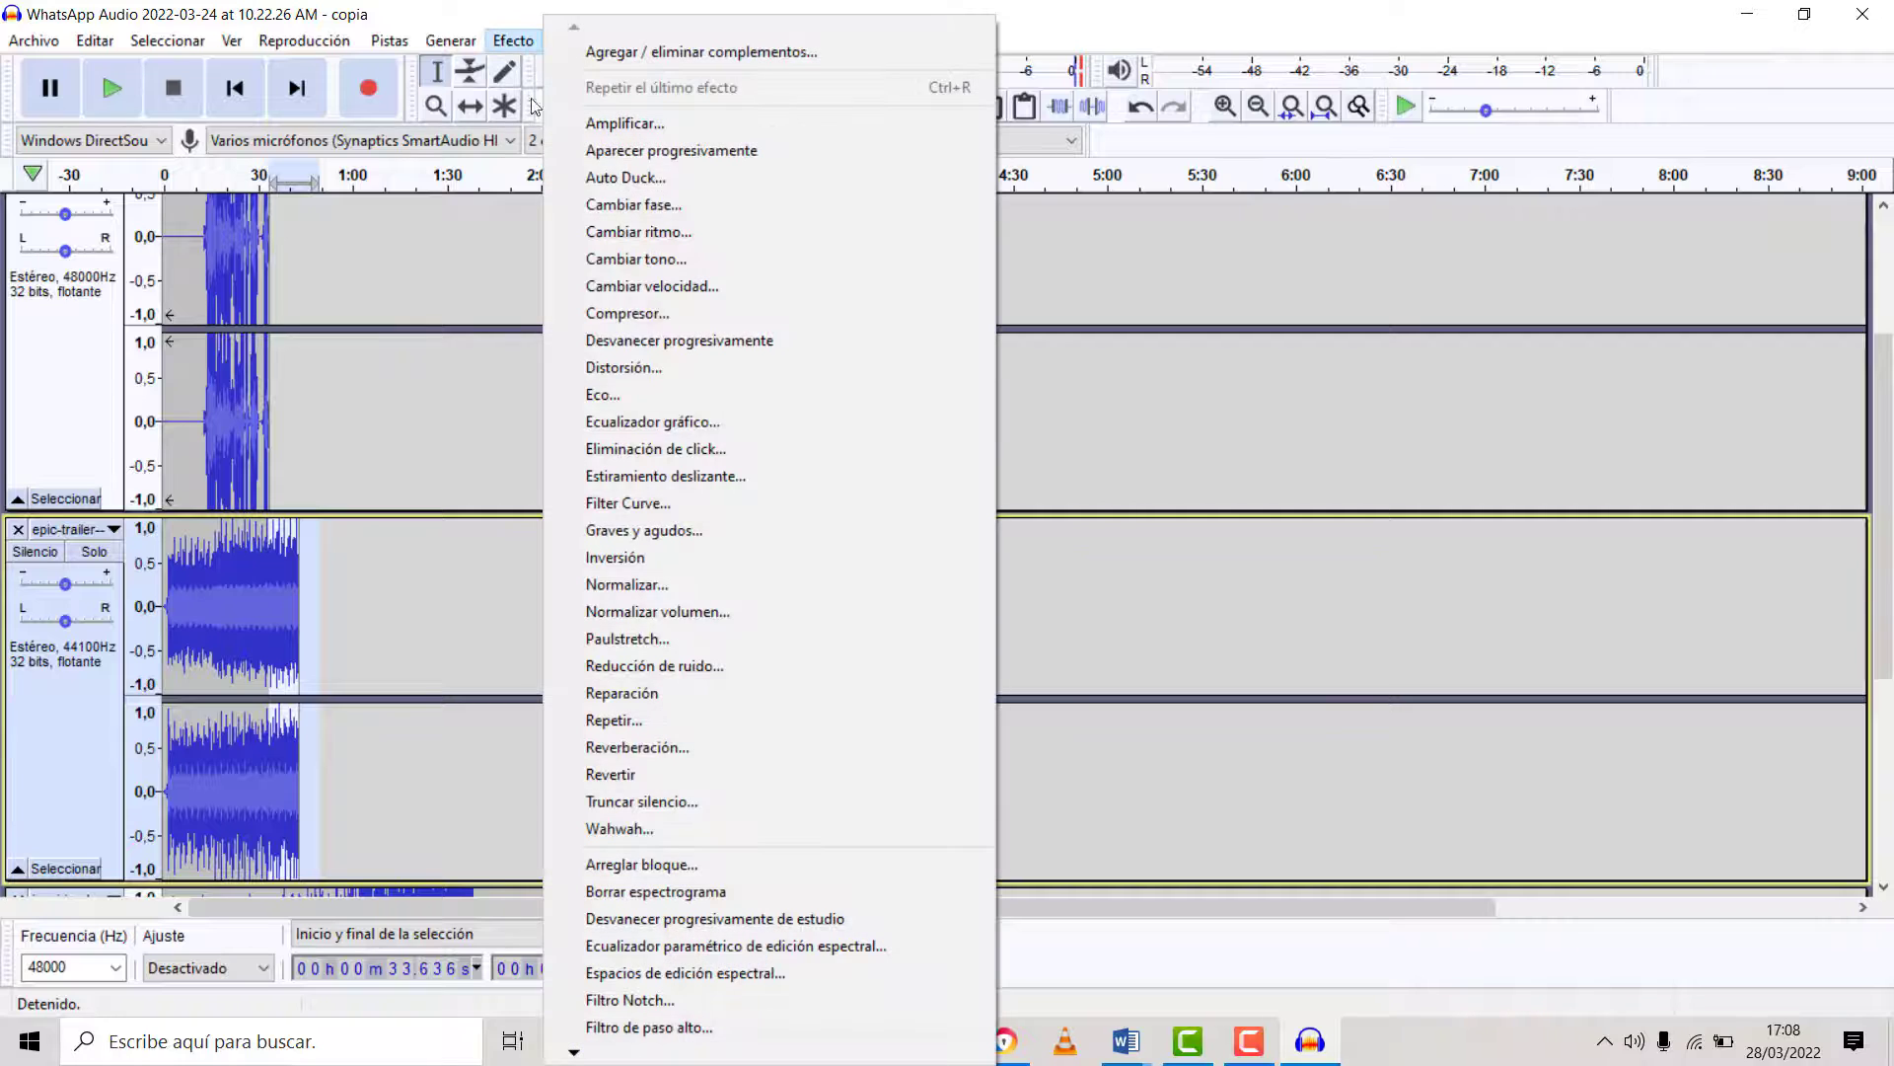
{"action": "left_click", "coordinate": [637, 334]}
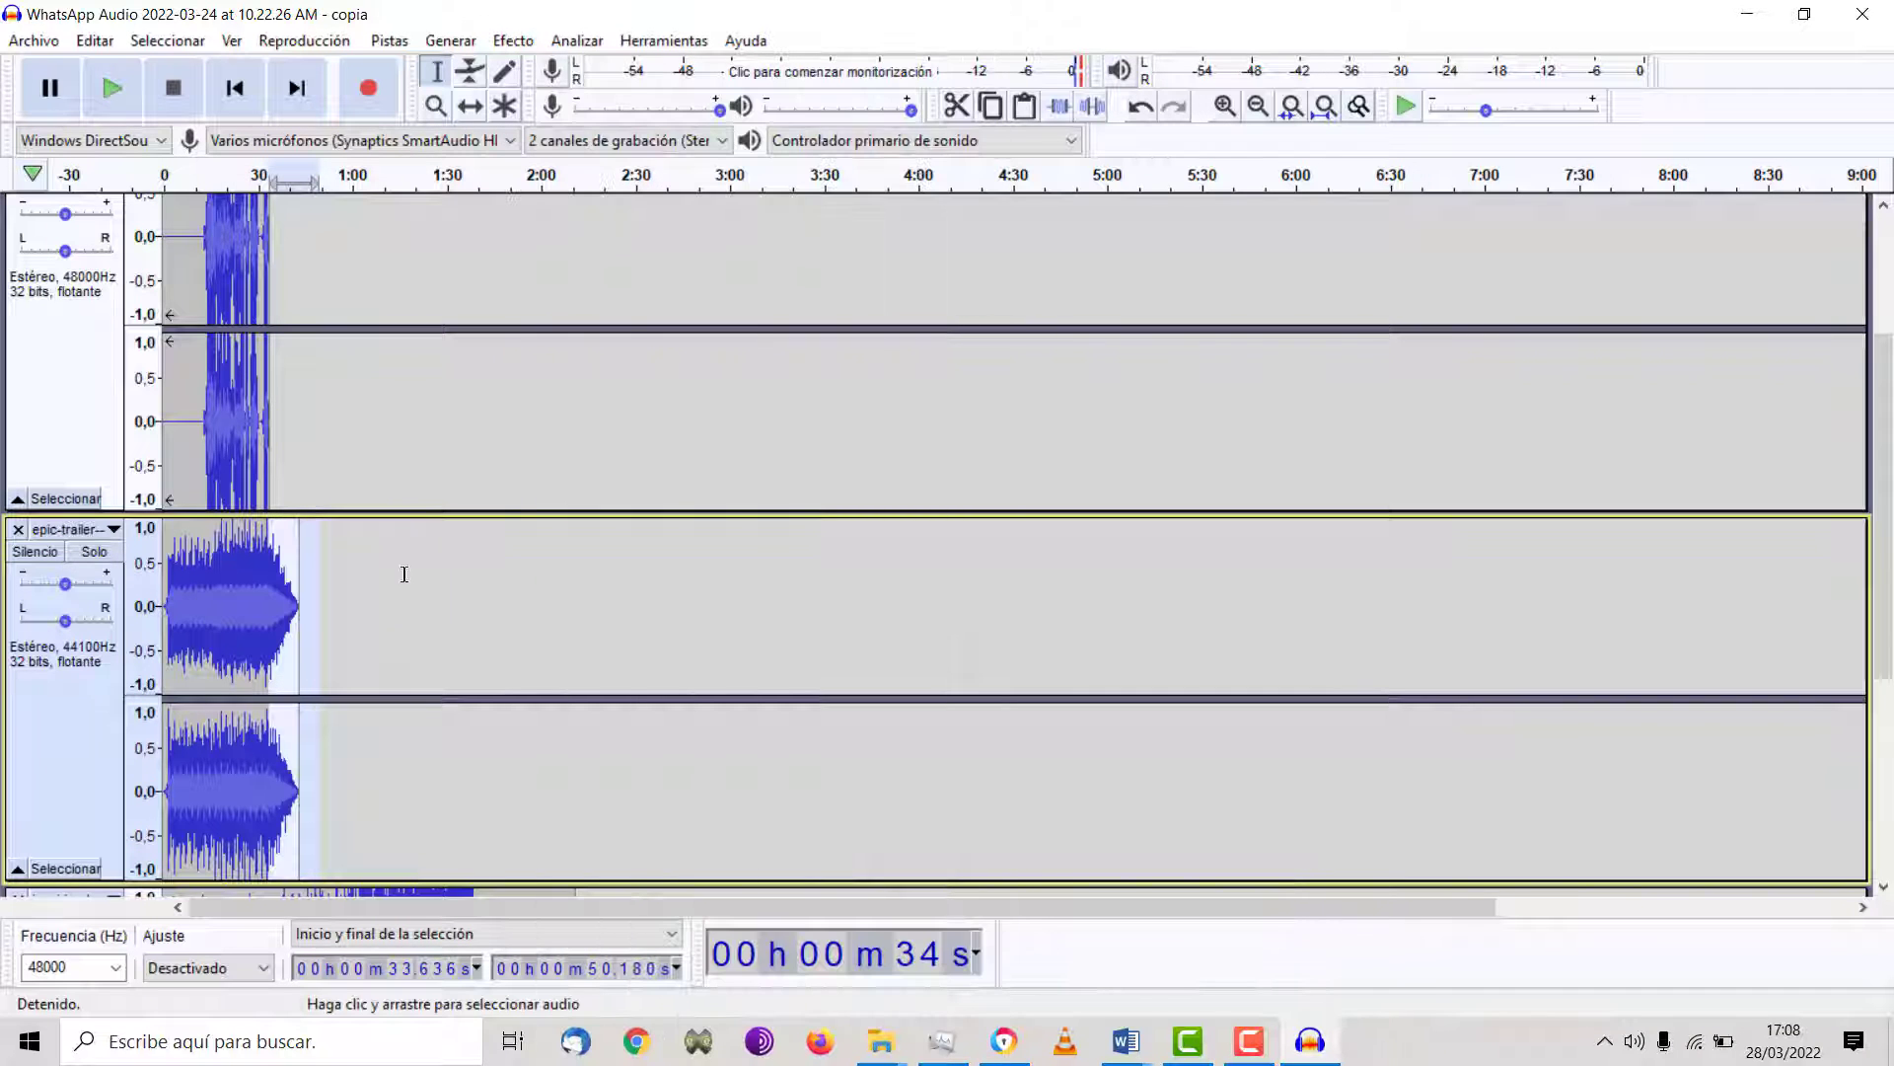
{"action": "scroll", "coordinate": [404, 574], "scroll_direction": "down", "scroll_amount": 2}
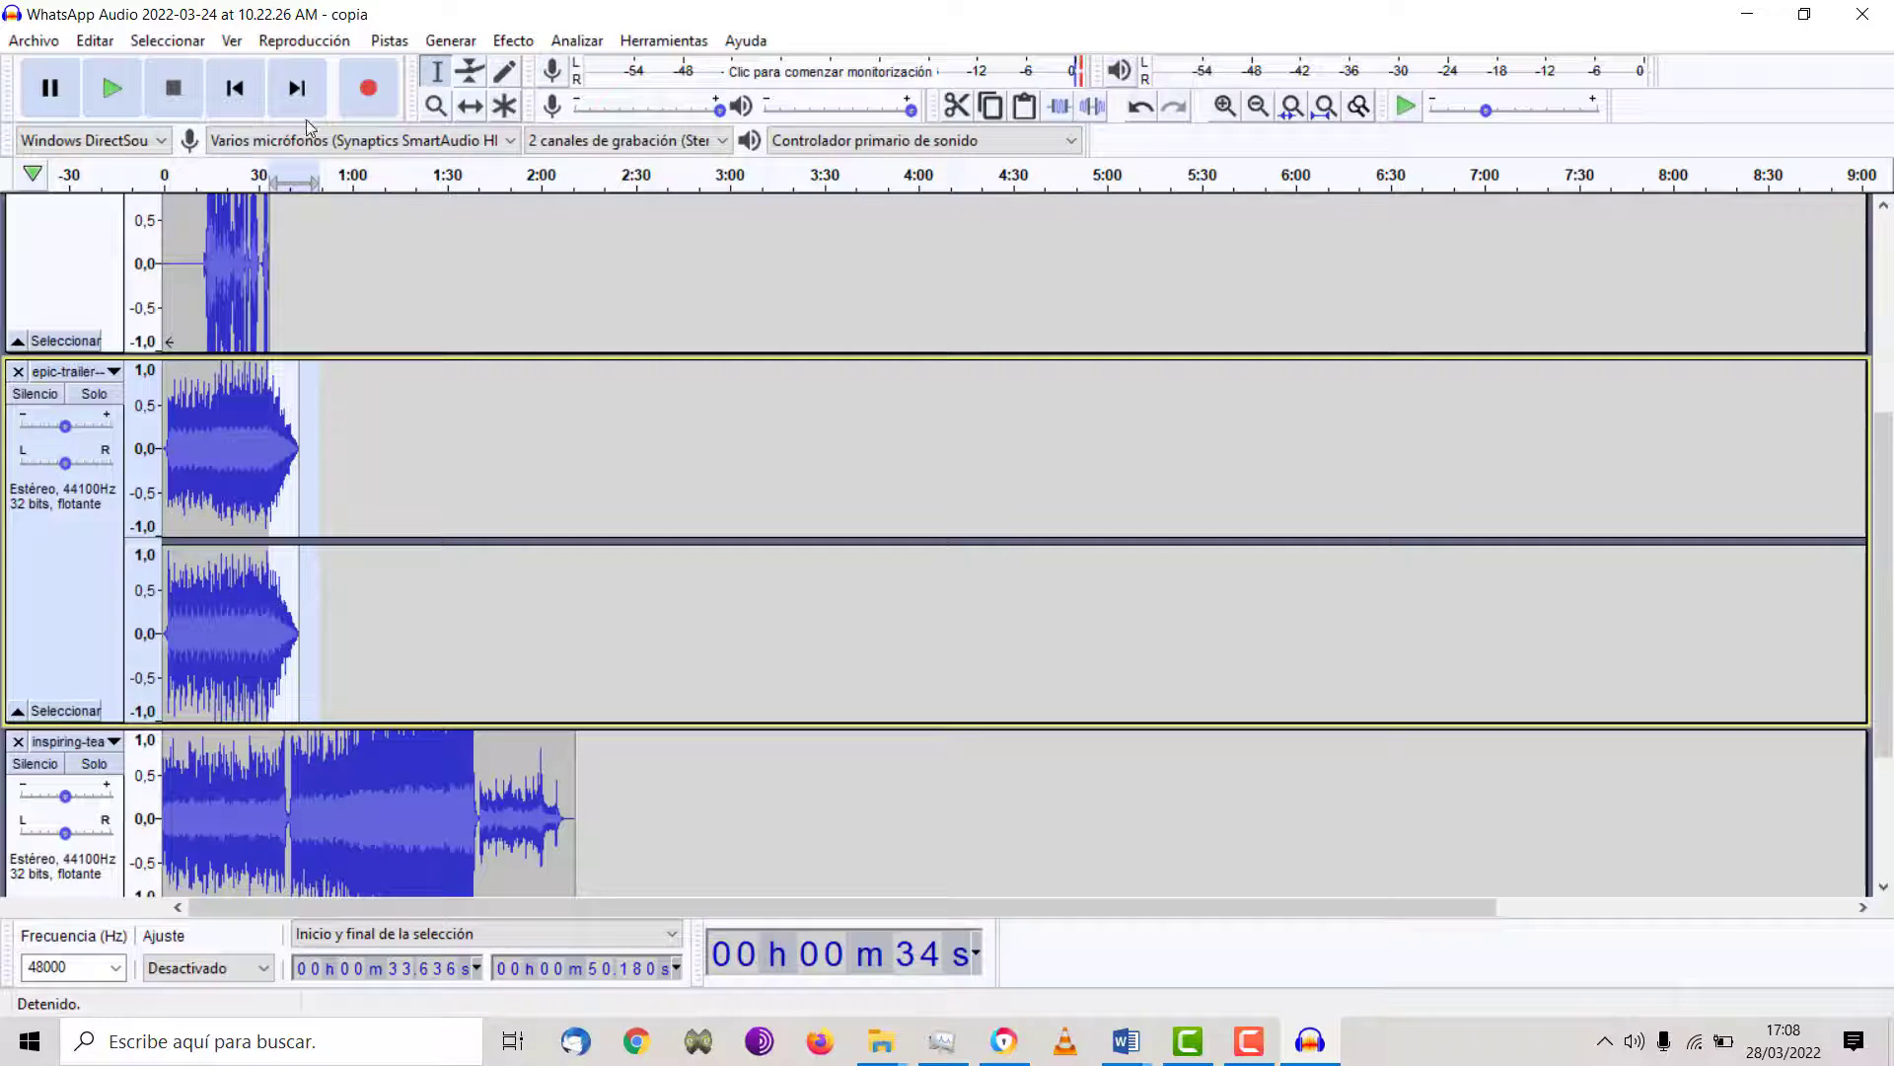
{"action": "left_click", "coordinate": [471, 104]}
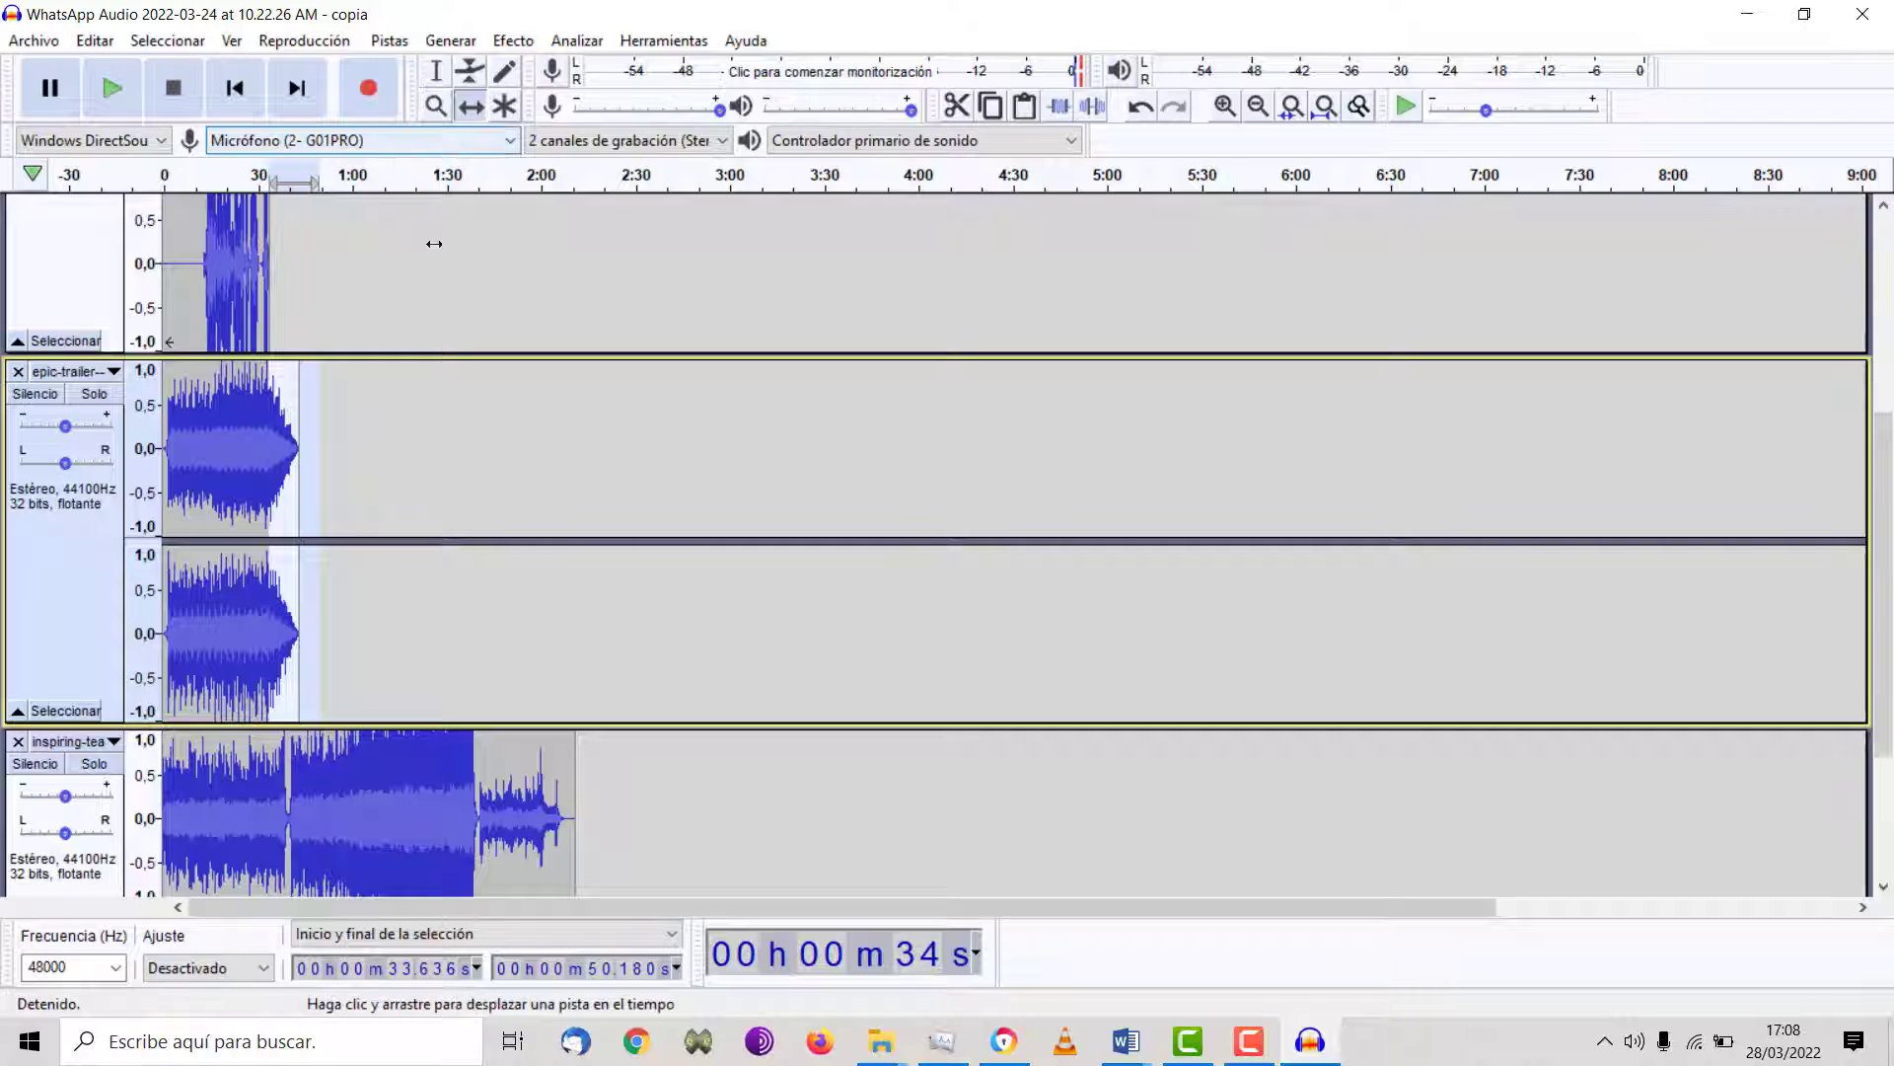
{"action": "left_click_drag", "start_coordinate": [281, 788], "coordinate": [404, 774]}
- Try to fade in the opening of the inspiring music using a selection from about 0:39 to 0:51
{"action": "left_click_drag", "start_coordinate": [344, 705], "coordinate": [322, 587]}
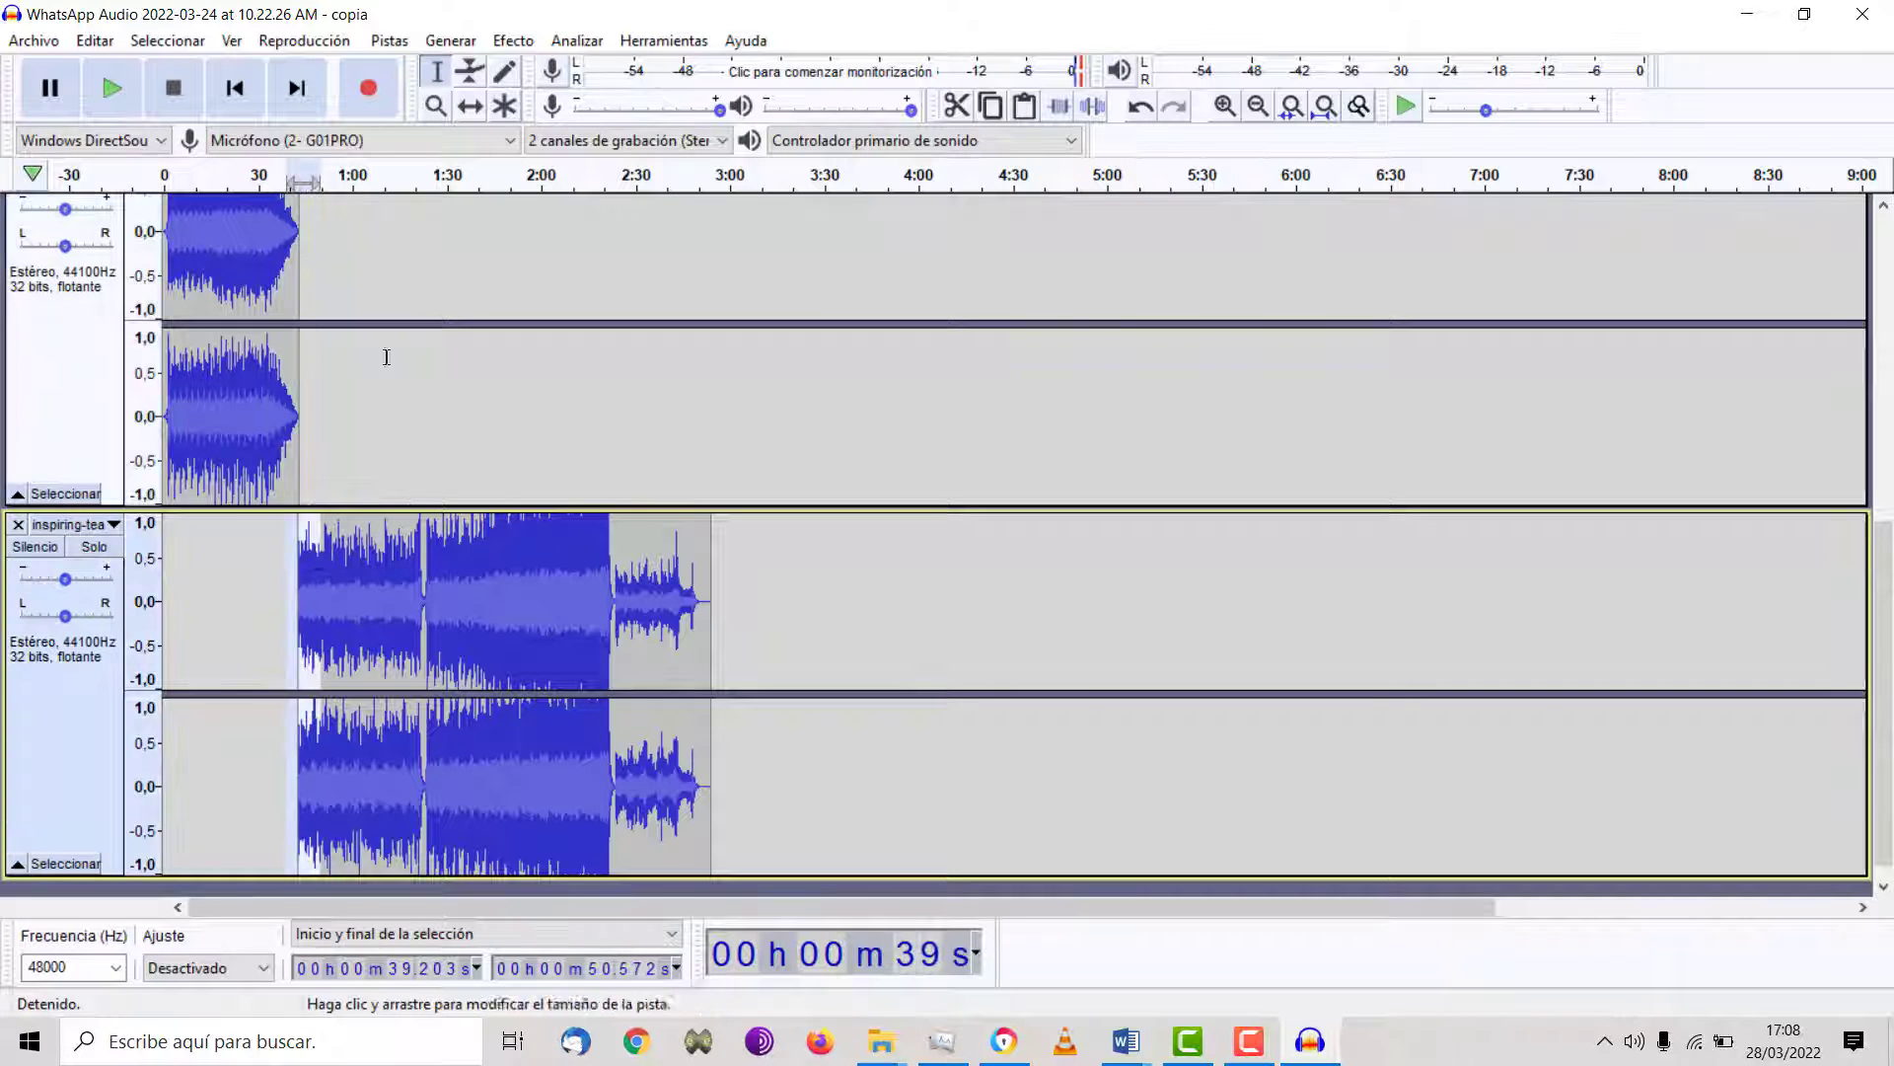
{"action": "left_click", "coordinate": [513, 41]}
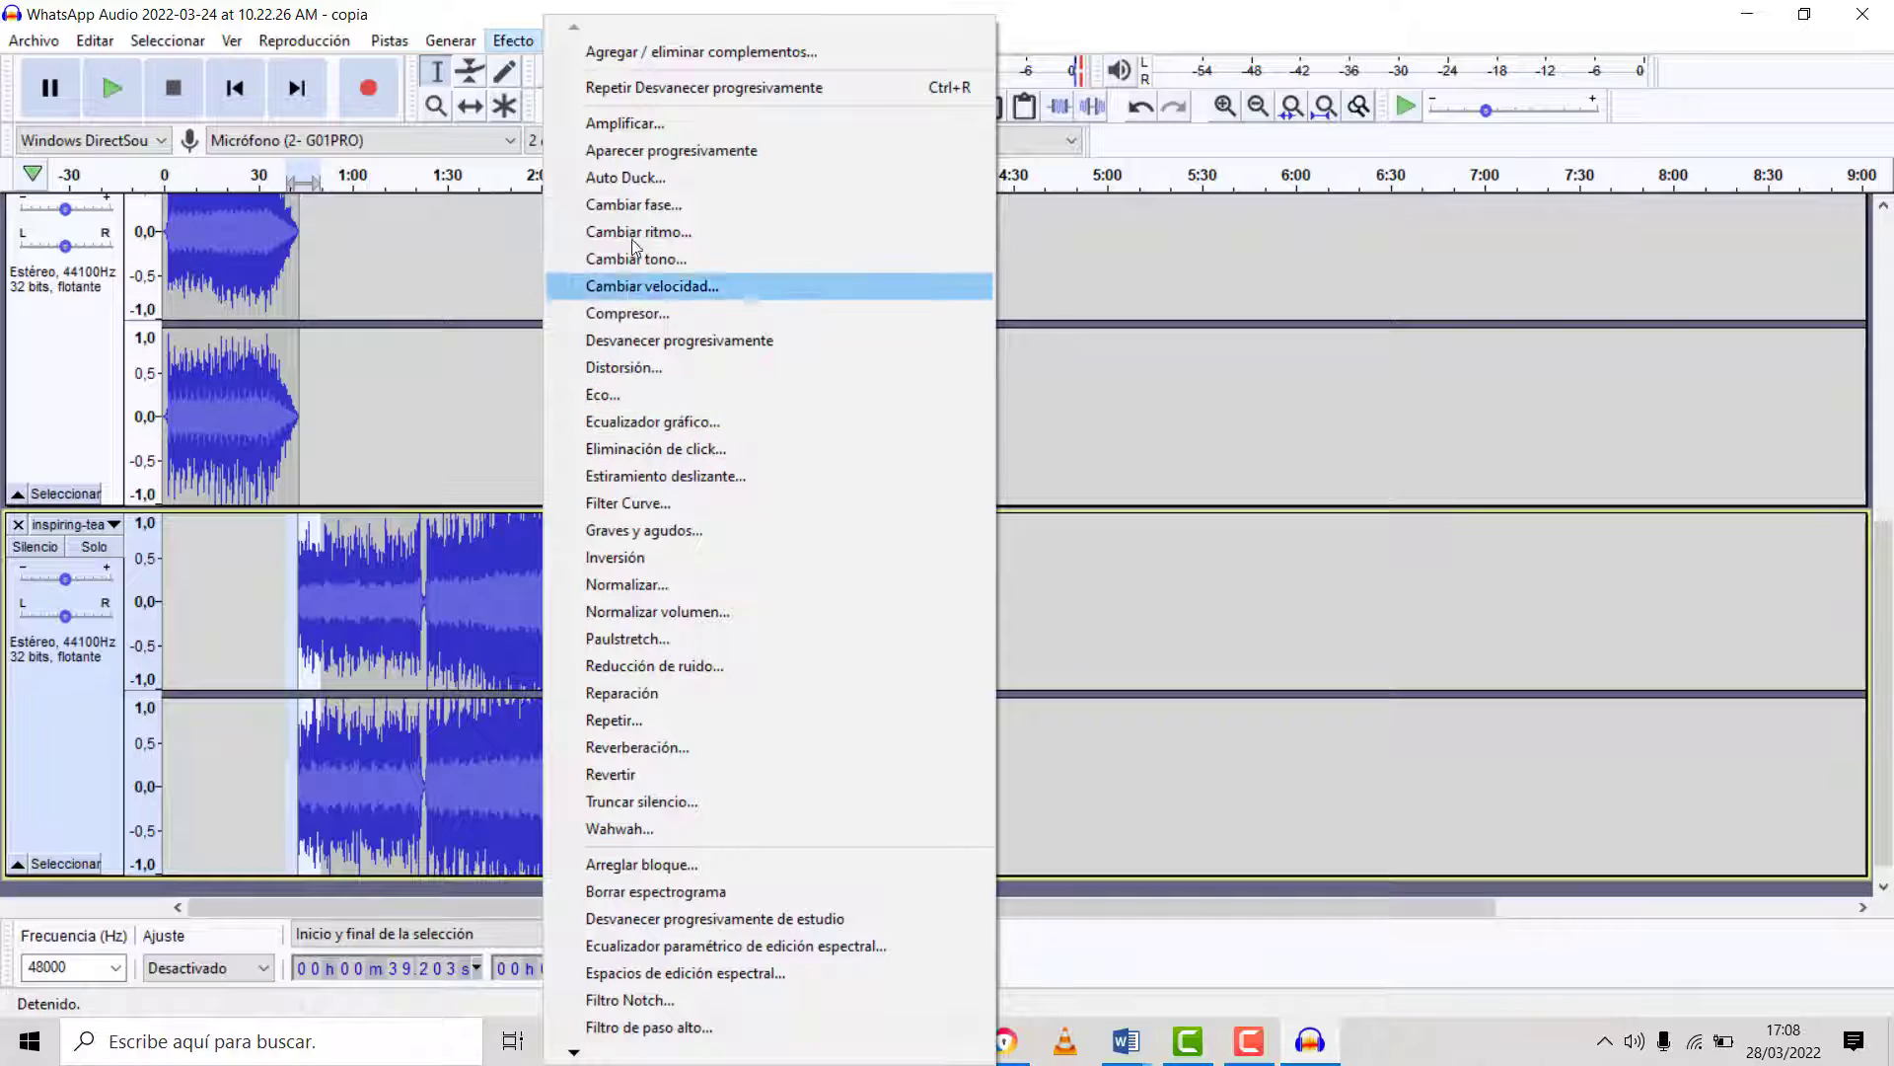
{"action": "left_click", "coordinate": [637, 150]}
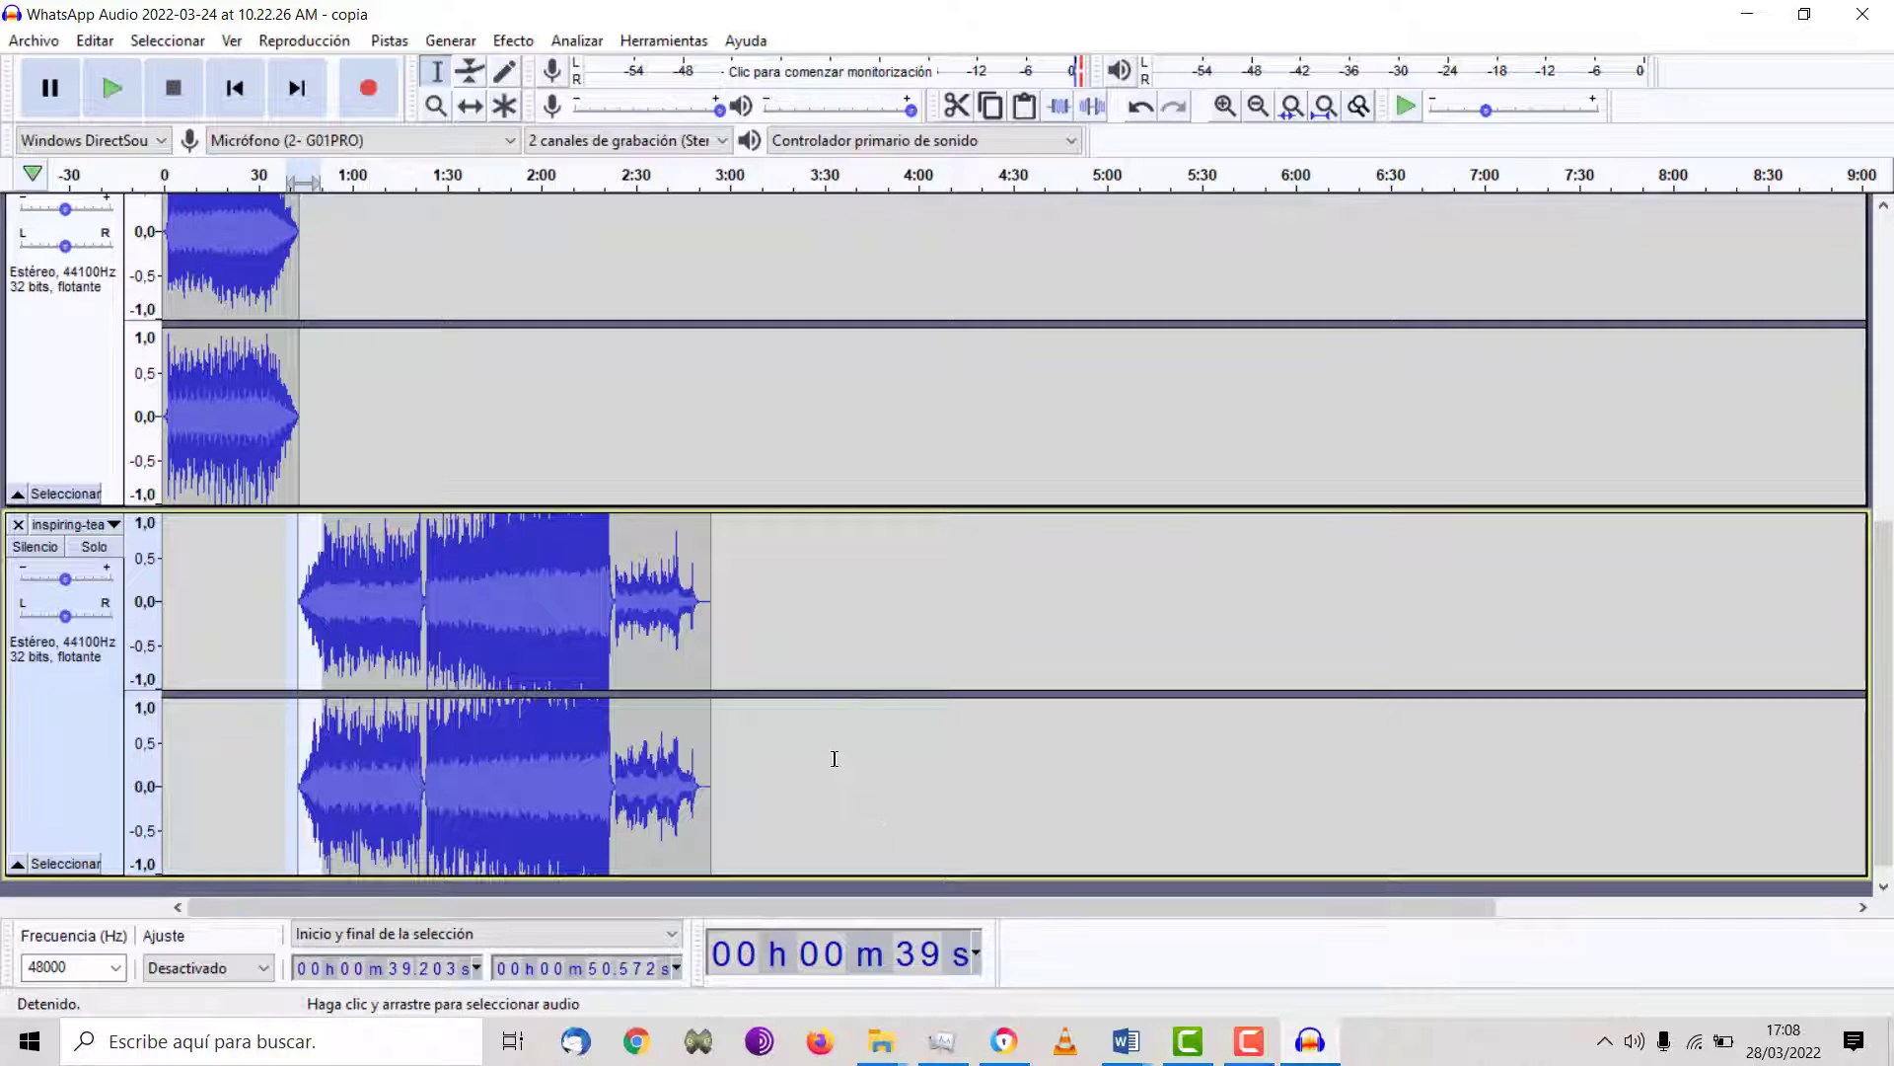
- Copy the whole inspiring music clip, paste it at about 2:58 and undo that paste
{"action": "double_click", "coordinate": [661, 612]}
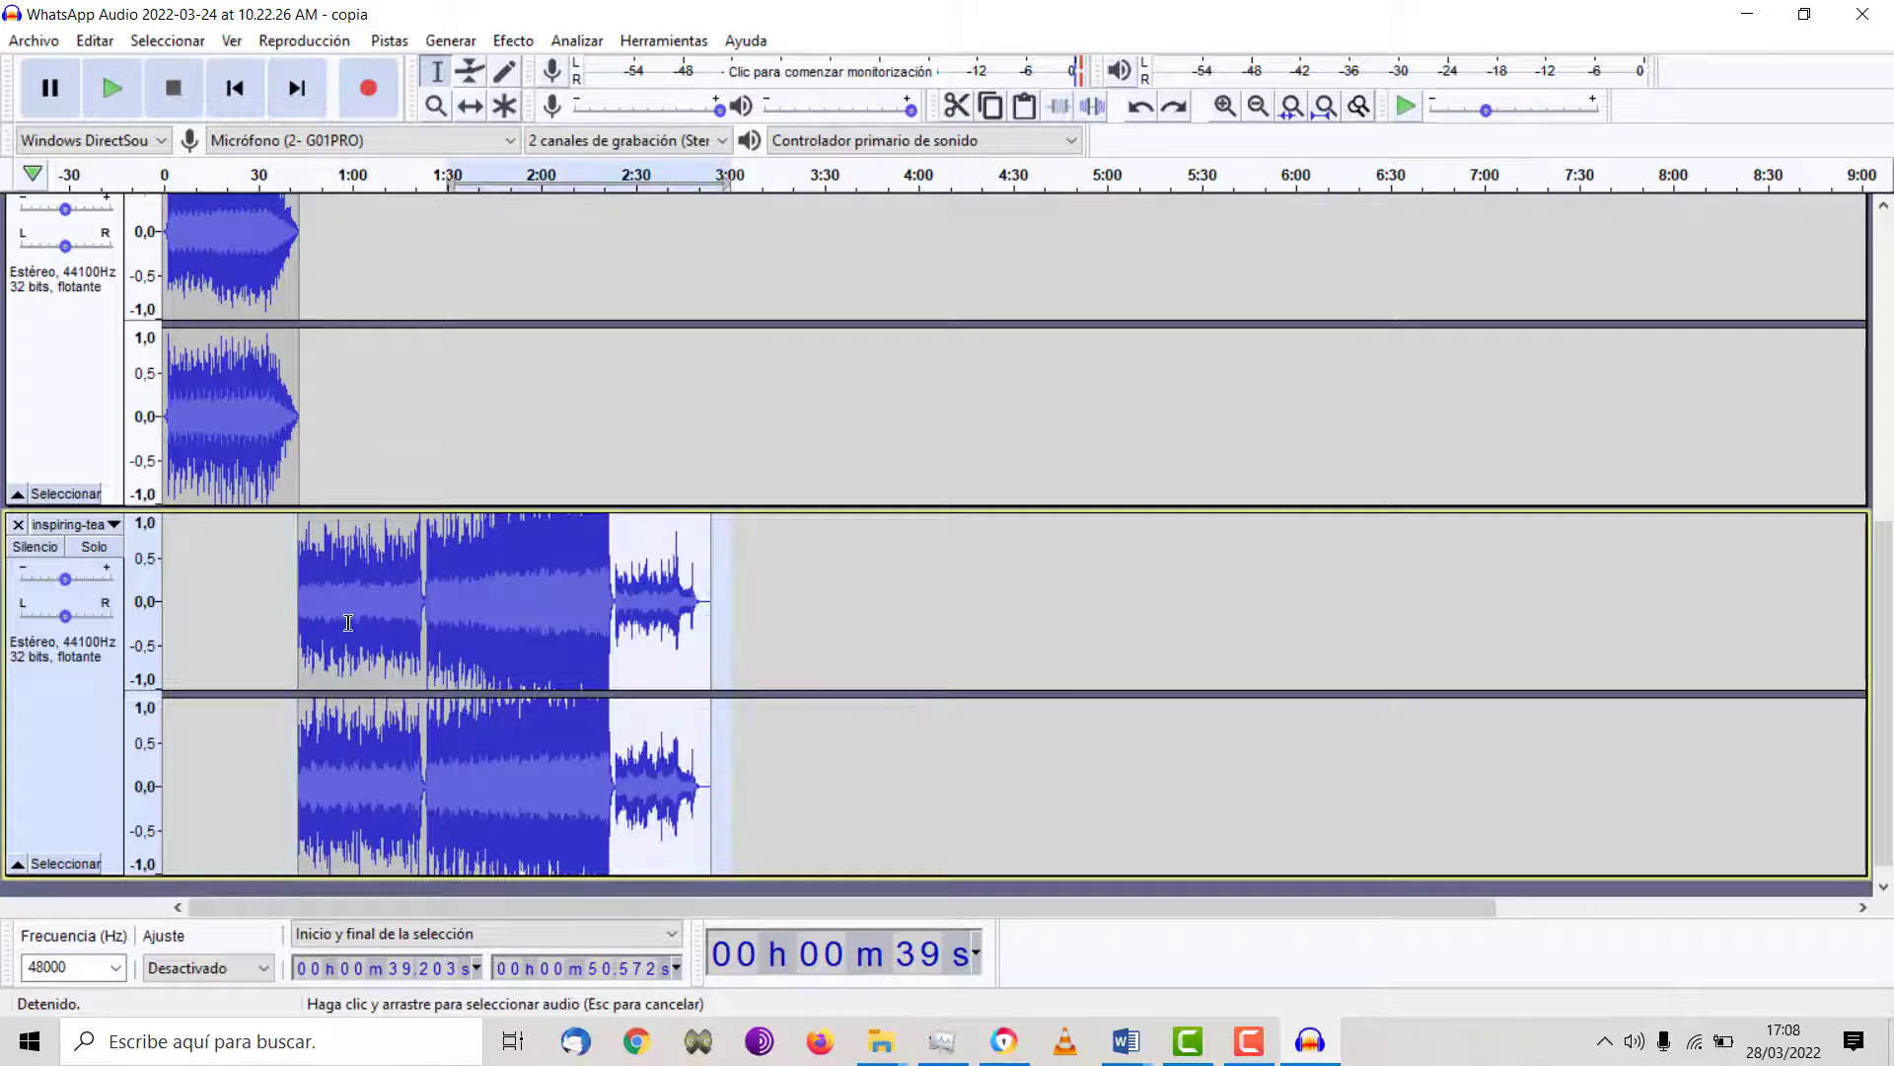
{"action": "double_click", "coordinate": [348, 622]}
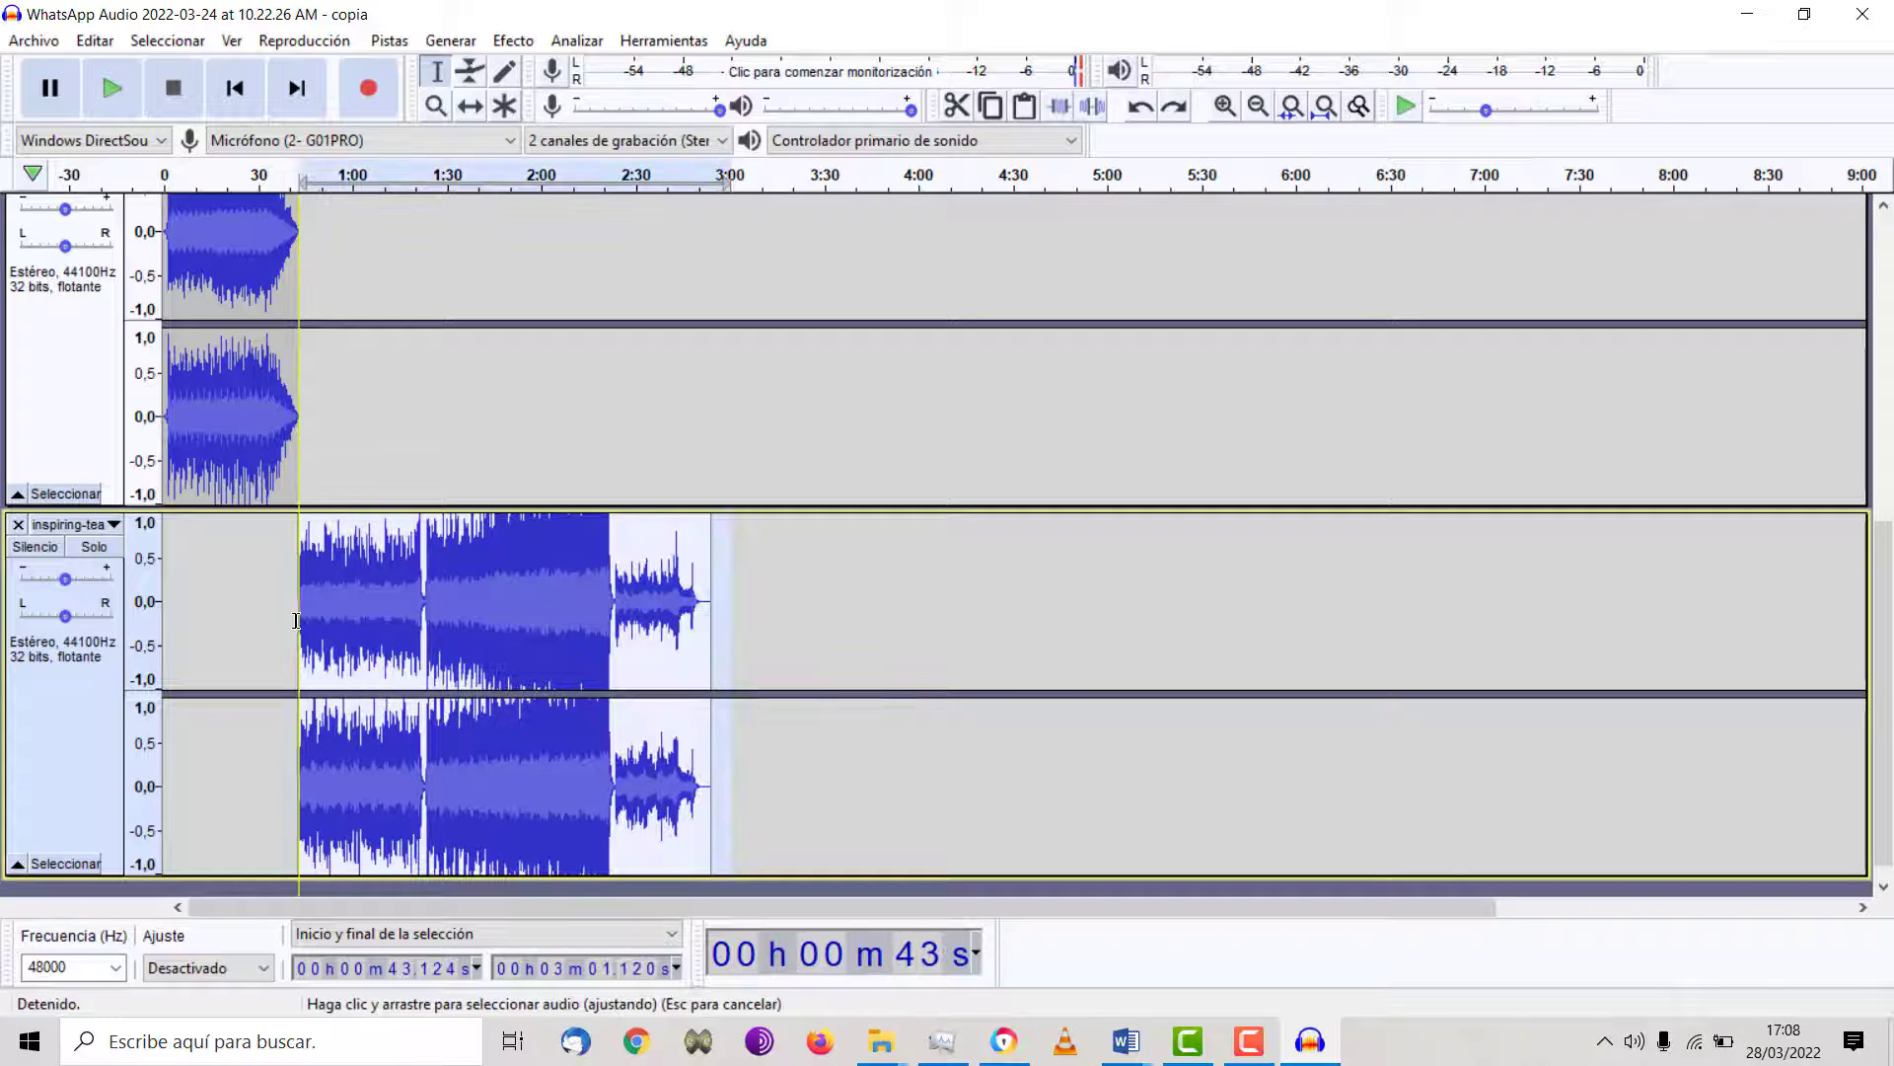
{"action": "left_click", "coordinate": [722, 614]}
{"action": "key", "text": "ctrl+v"}
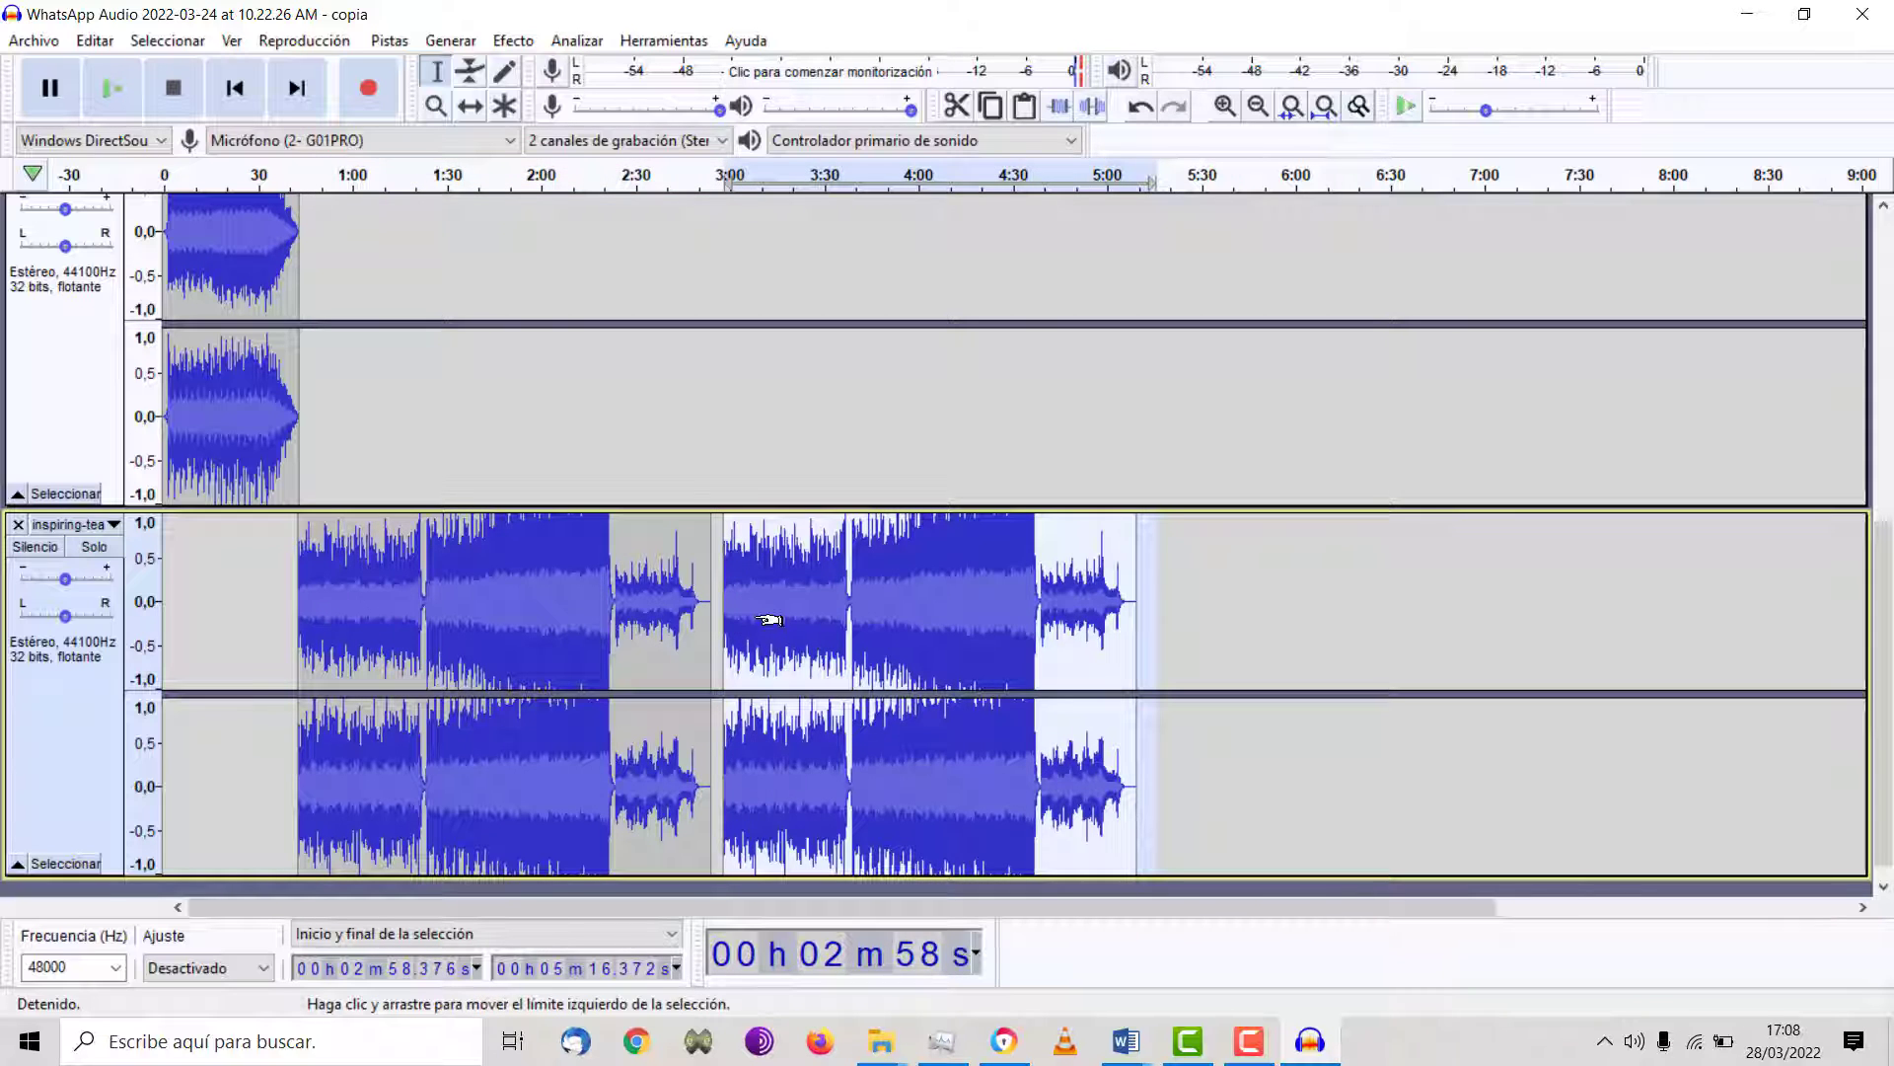
{"action": "key", "text": "ctrl+z"}
- Paste three copies of the inspiring music end to end at about 2:54, 5:05 and 7:16
{"action": "left_click", "coordinate": [711, 606]}
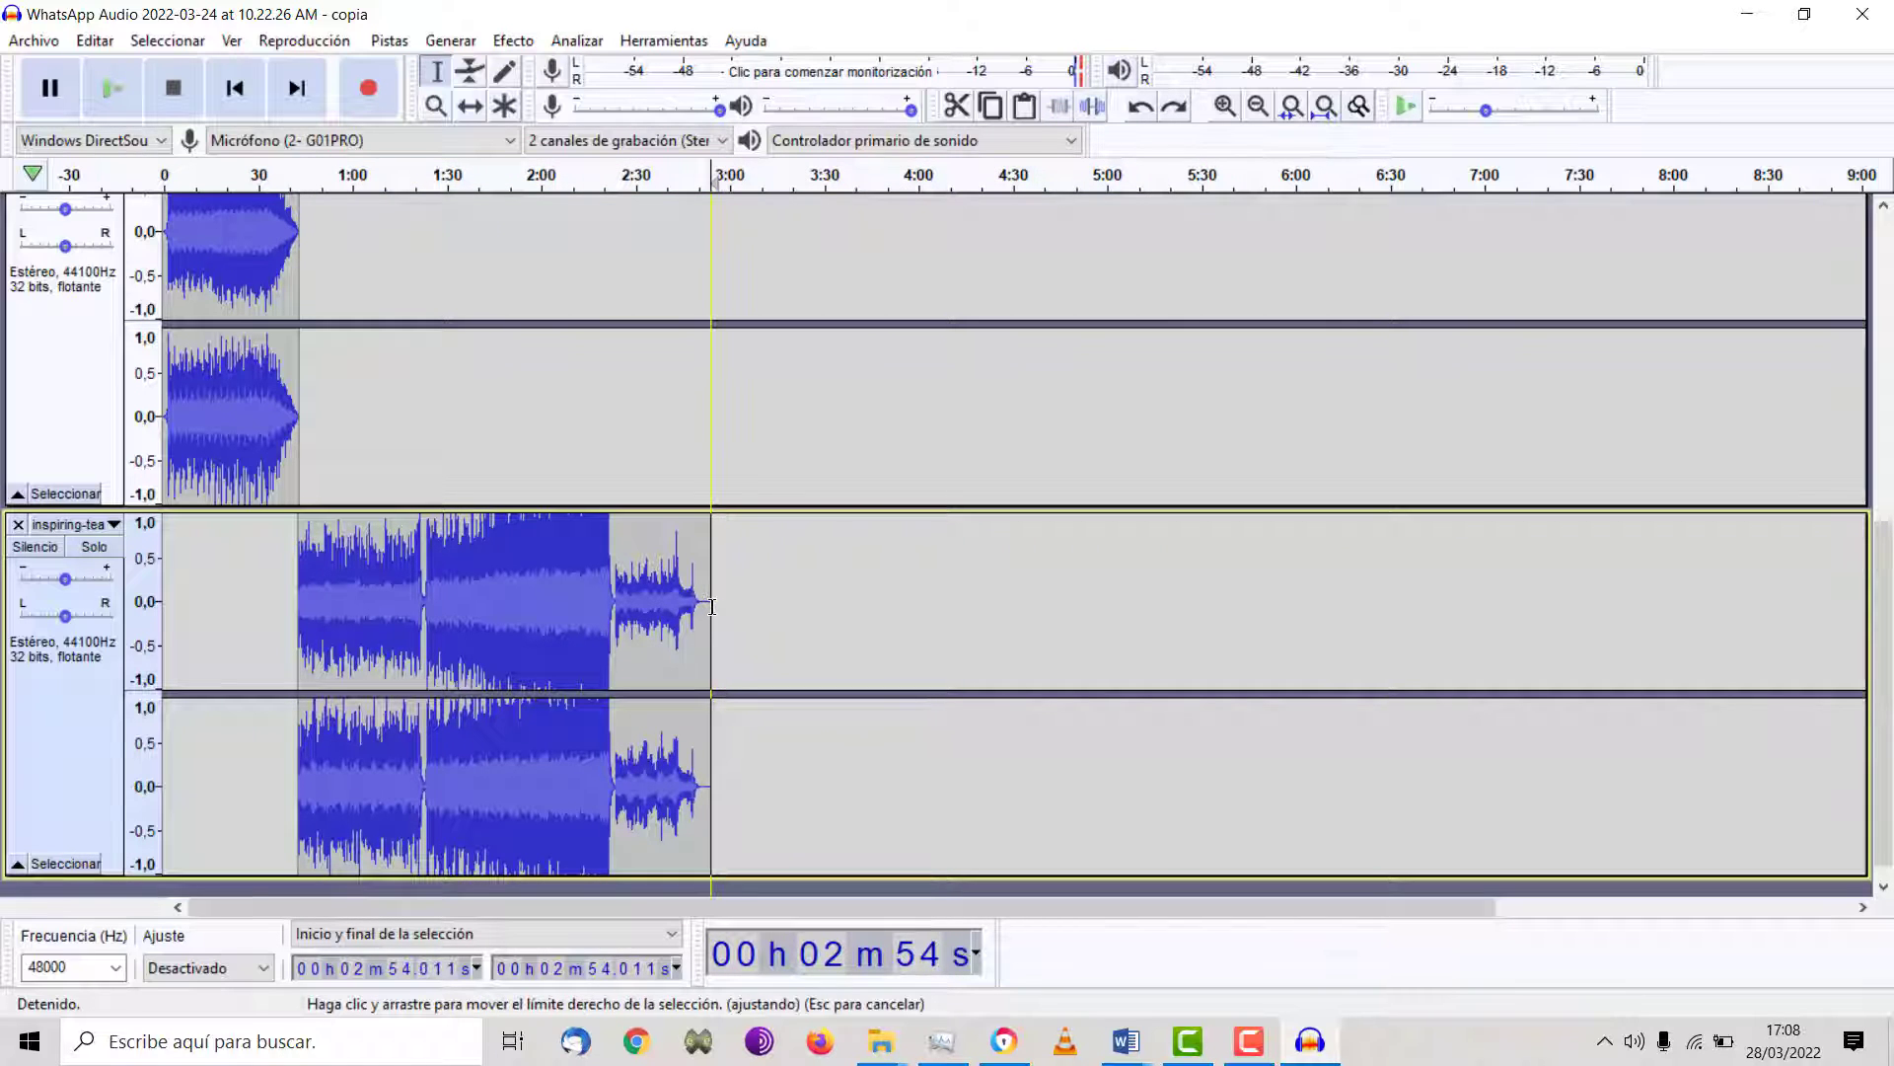
{"action": "key", "text": "ctrl+v"}
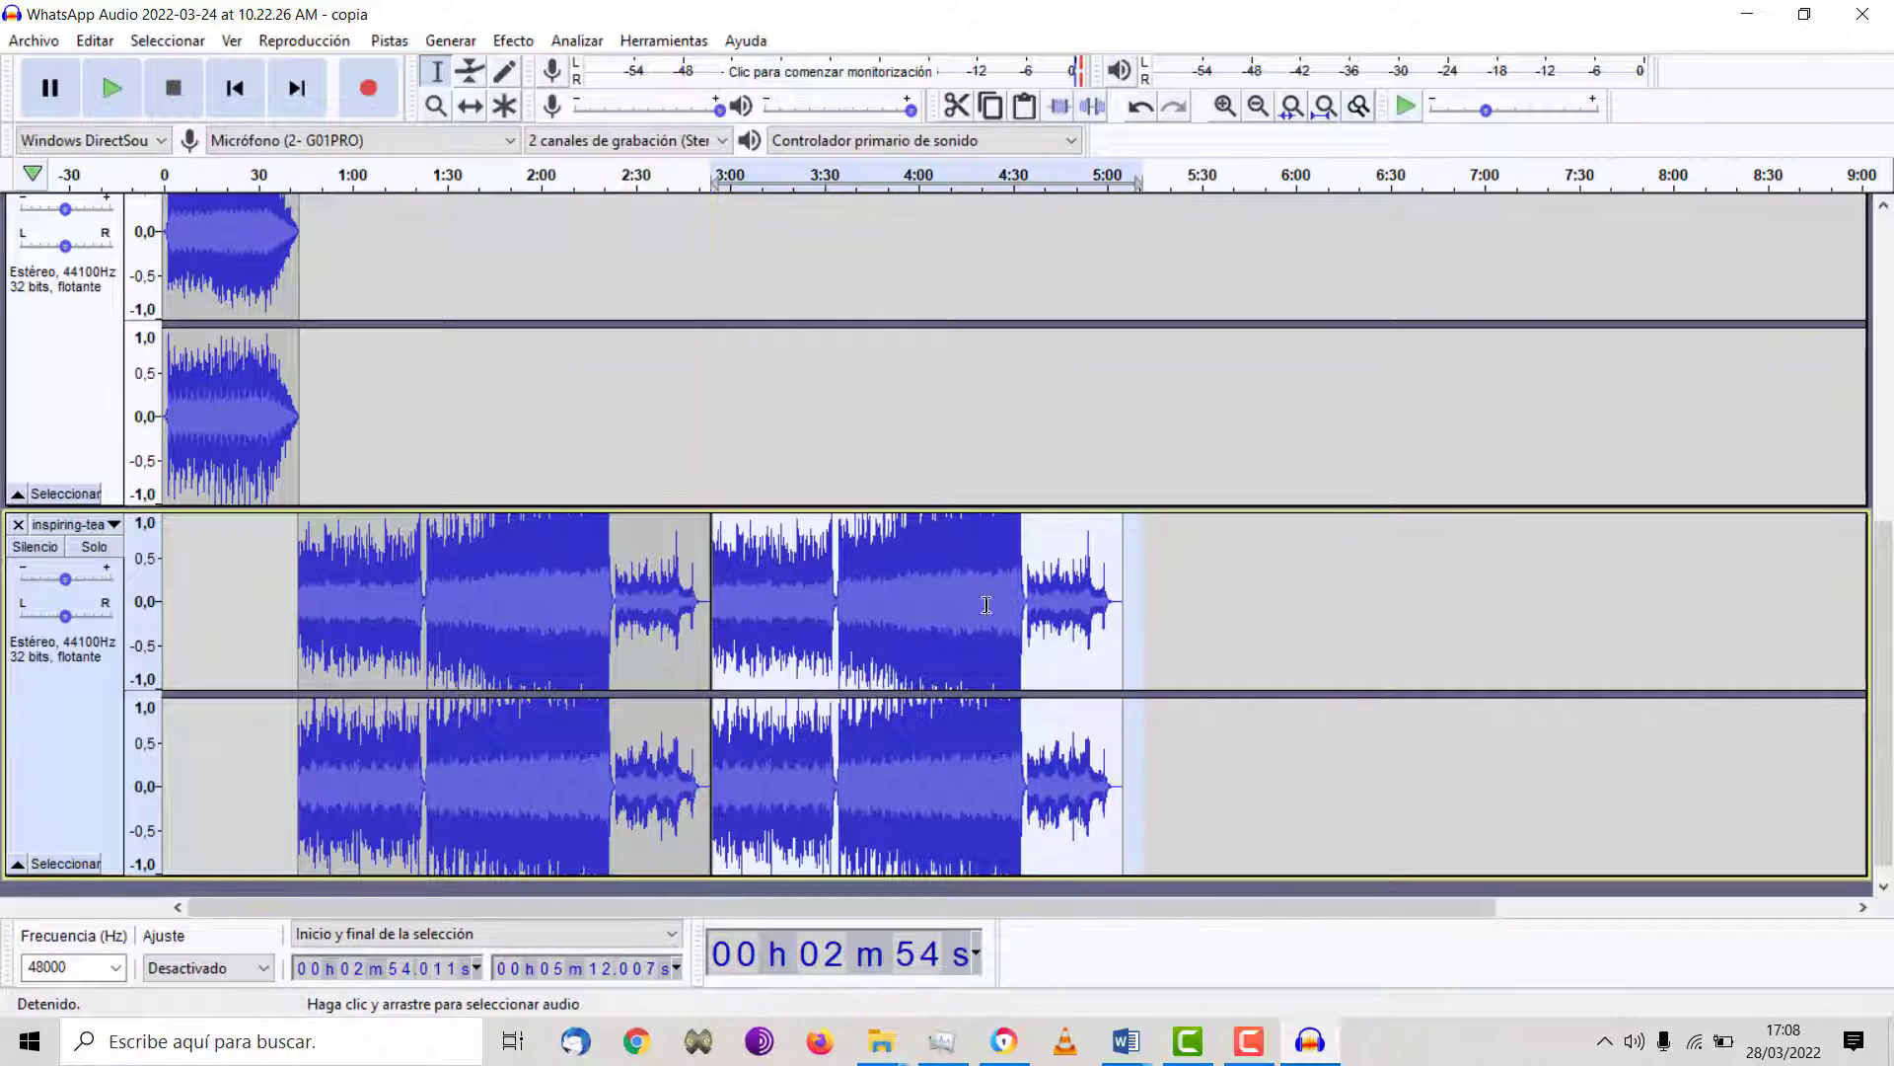
{"action": "left_click", "coordinate": [1123, 618]}
{"action": "key", "text": "ctrl+v"}
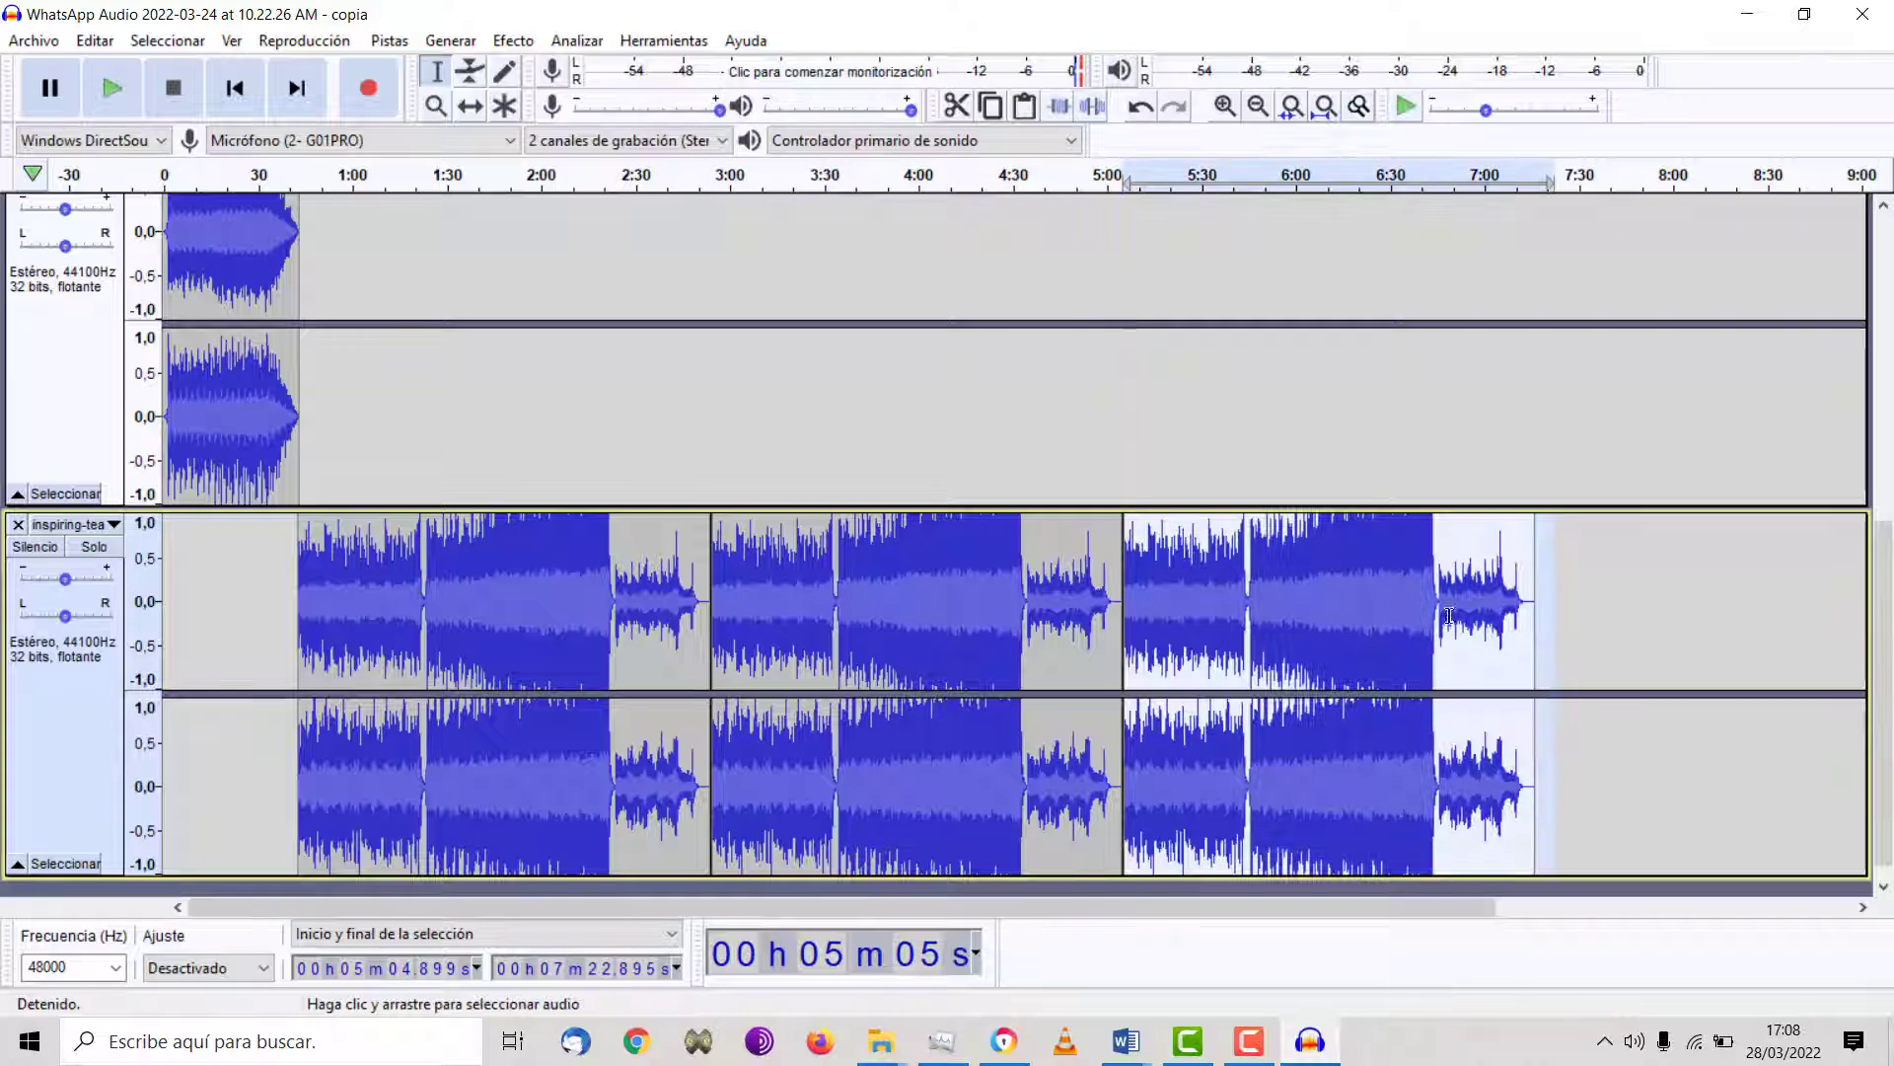
{"action": "left_click", "coordinate": [1534, 631]}
{"action": "key", "text": "ctrl+v"}
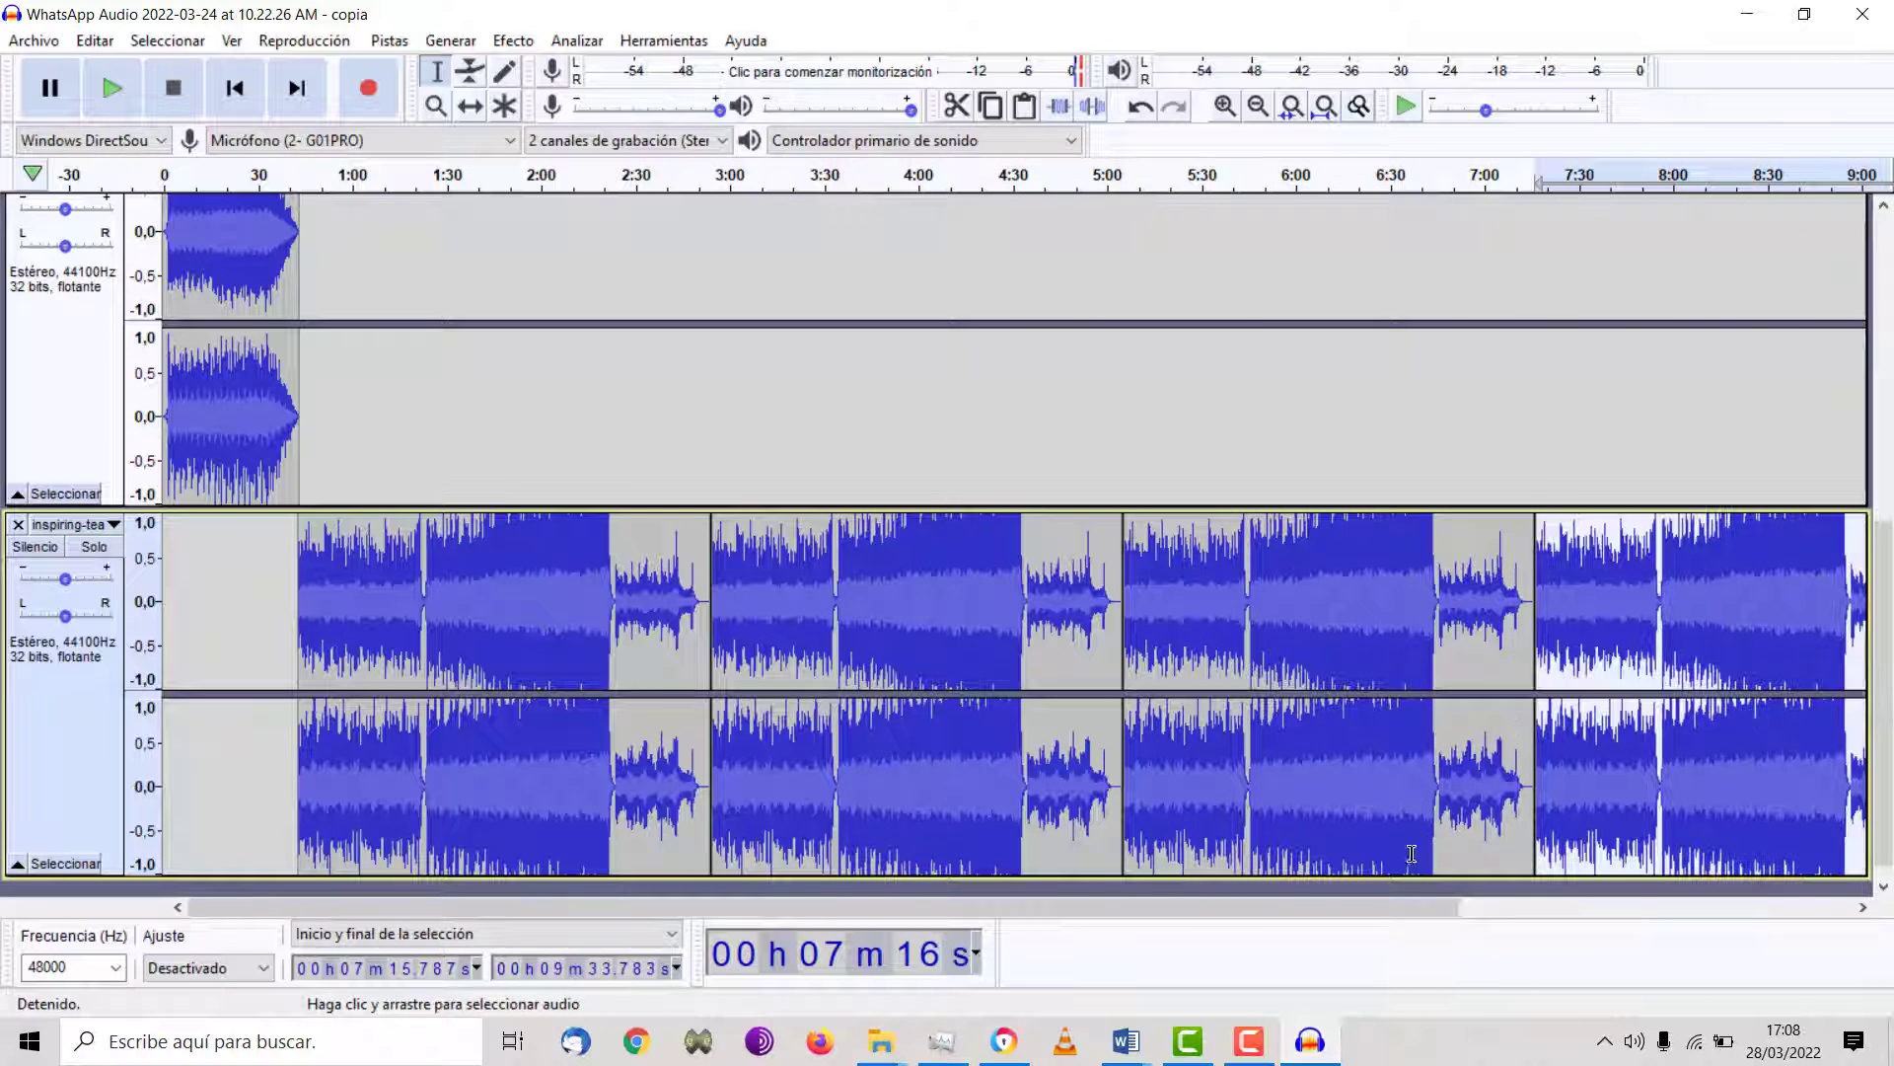
- Paste another copy of the inspiring music directly after the last one, at about 9:27, to extend past the interview's end
{"action": "scroll", "coordinate": [1468, 572], "scroll_direction": "up", "scroll_amount": 8}
{"action": "scroll", "coordinate": [1468, 575], "scroll_direction": "down", "scroll_amount": 3}
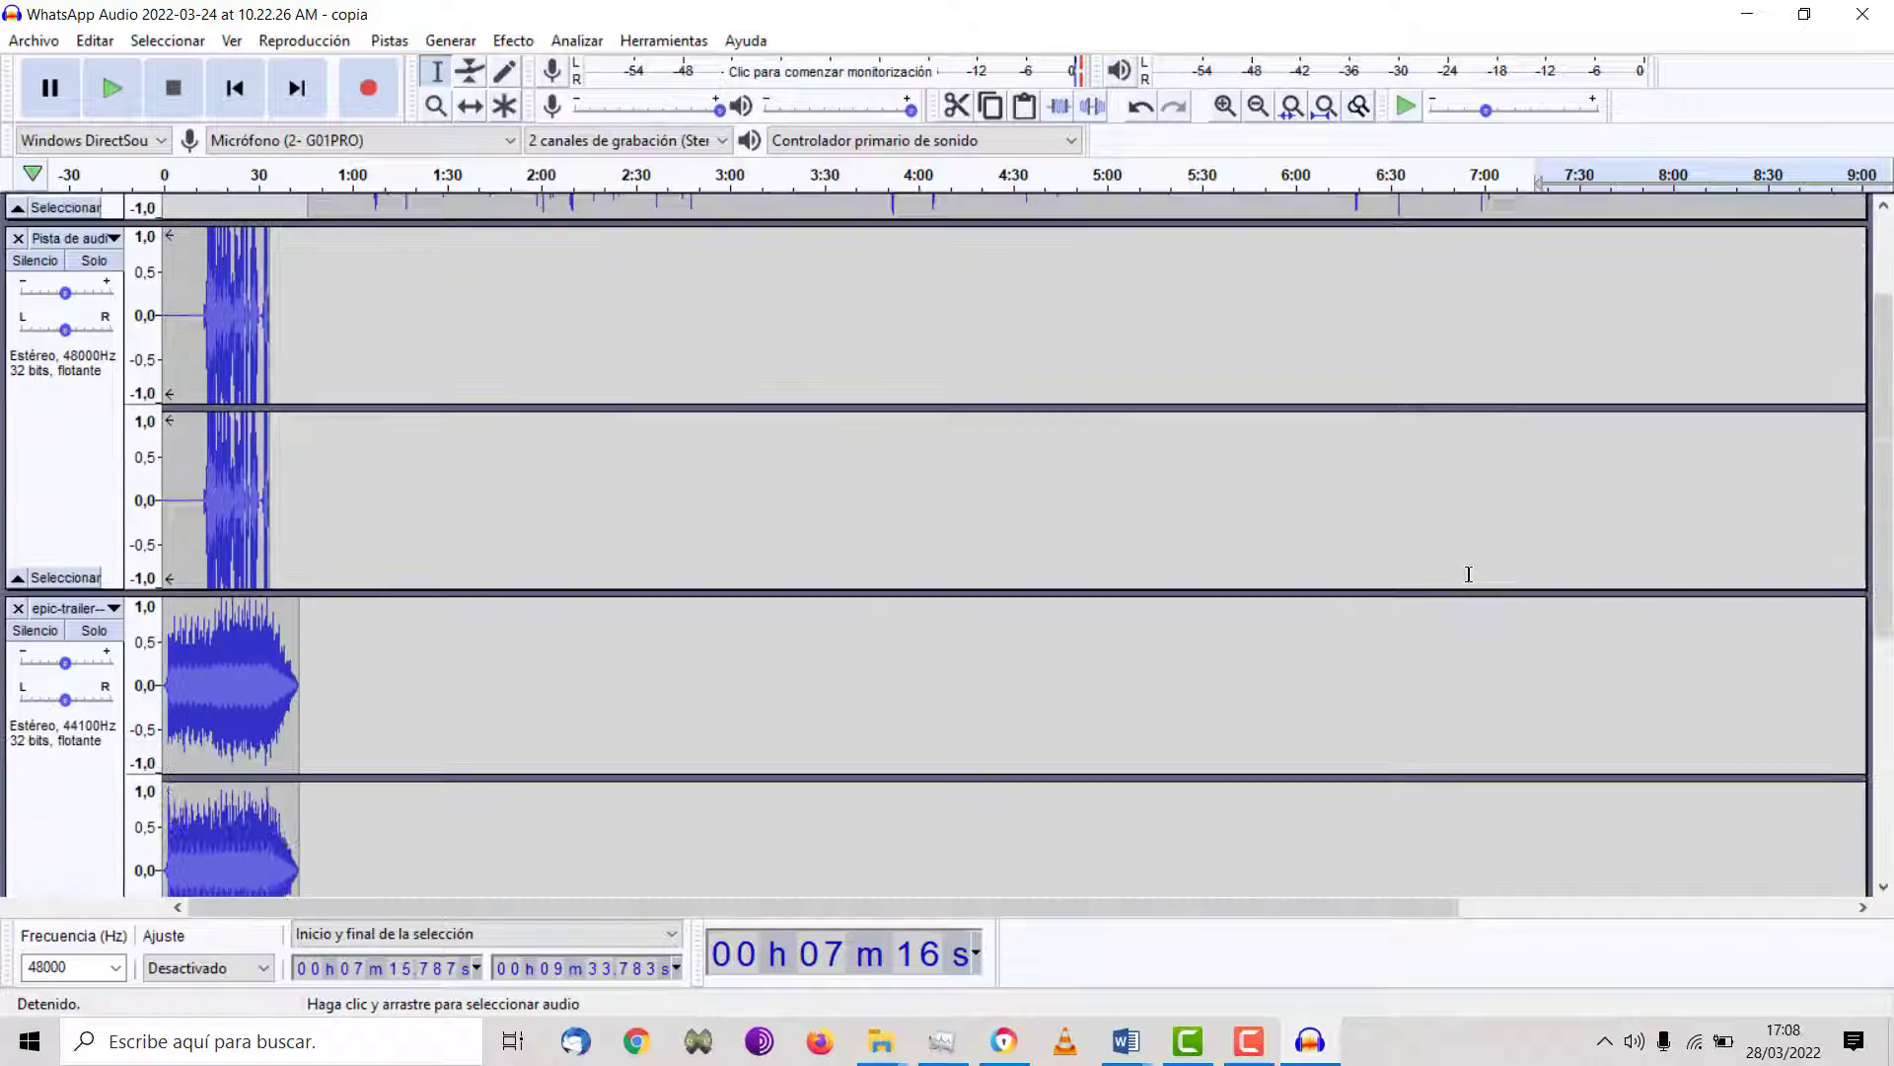
{"action": "left_click", "coordinate": [1259, 106]}
{"action": "scroll", "coordinate": [1286, 411], "scroll_direction": "up", "scroll_amount": 2}
{"action": "scroll", "coordinate": [1287, 412], "scroll_direction": "down", "scroll_amount": 5}
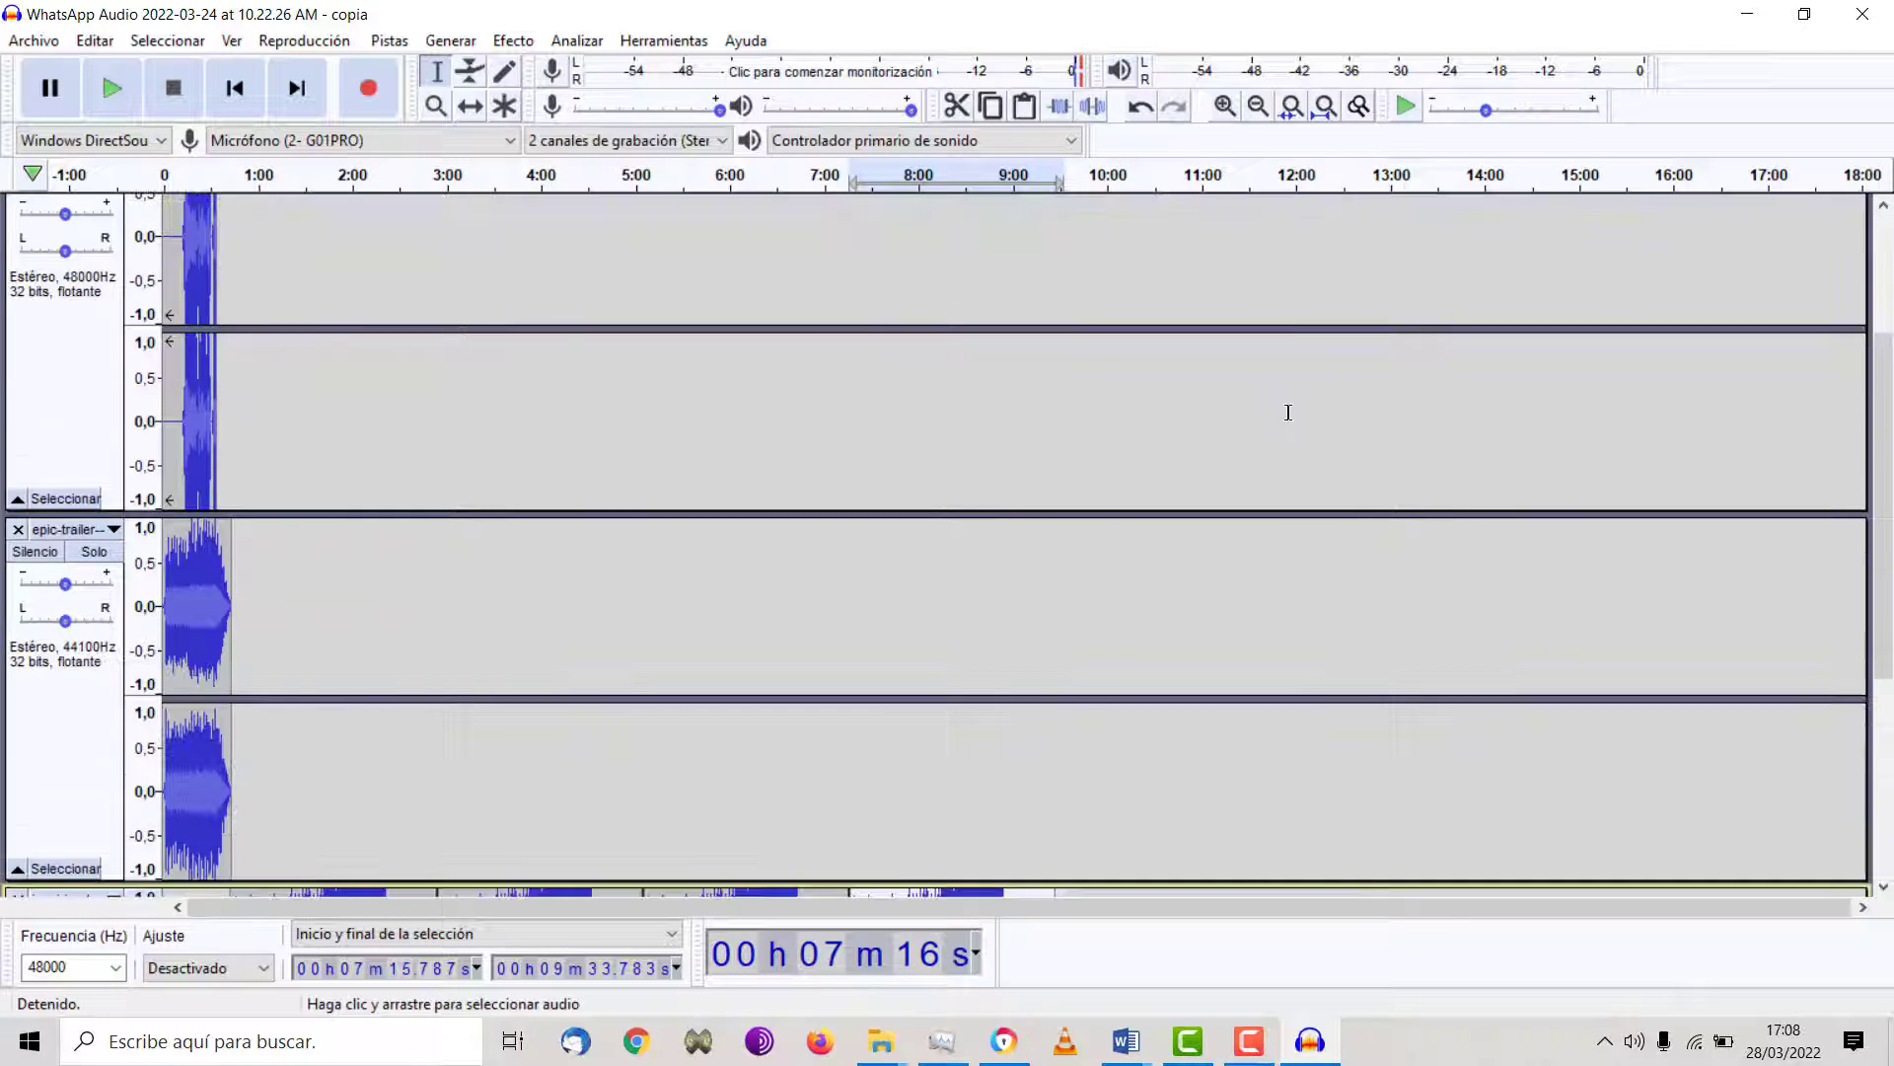
{"action": "scroll", "coordinate": [1287, 412], "scroll_direction": "up", "scroll_amount": 5}
{"action": "scroll", "coordinate": [1288, 412], "scroll_direction": "down", "scroll_amount": 3}
{"action": "scroll", "coordinate": [1281, 416], "scroll_direction": "down", "scroll_amount": 3}
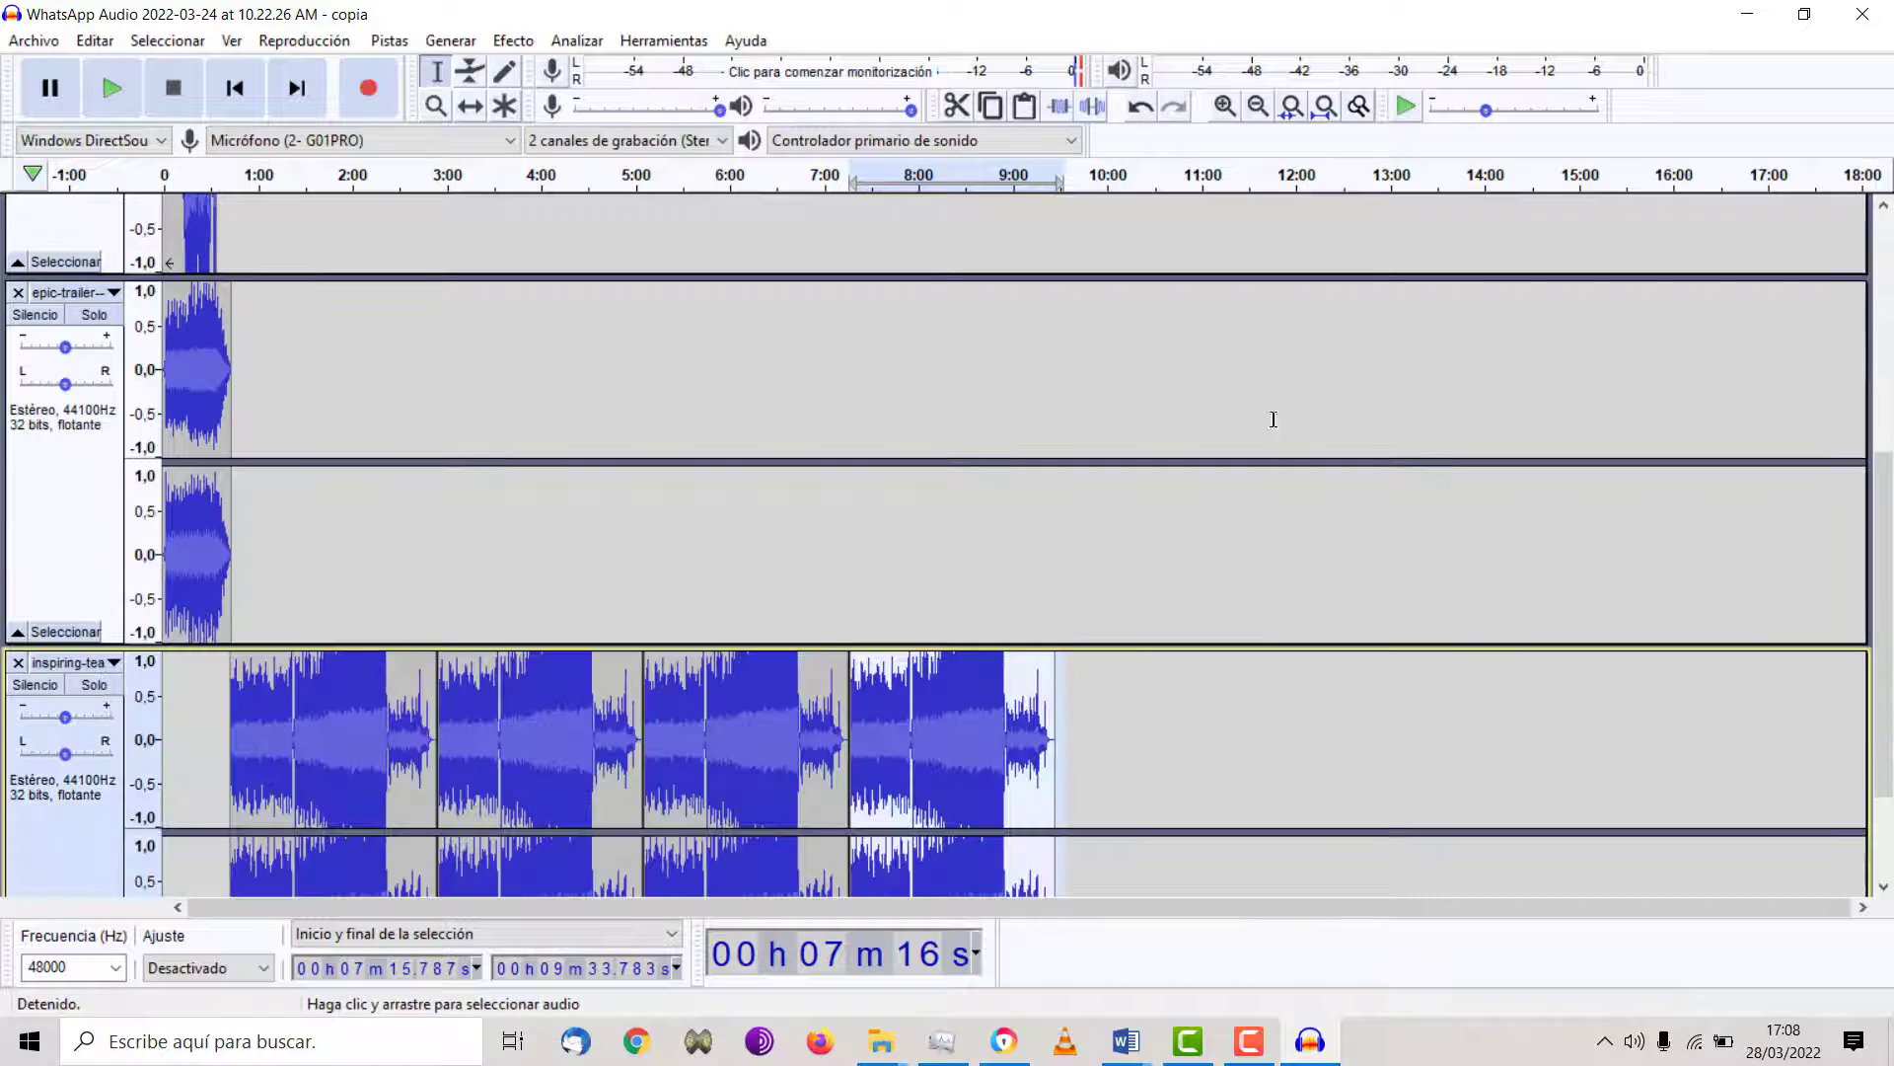
{"action": "left_click", "coordinate": [1056, 716]}
{"action": "scroll", "coordinate": [1061, 717], "scroll_direction": "down", "scroll_amount": 2}
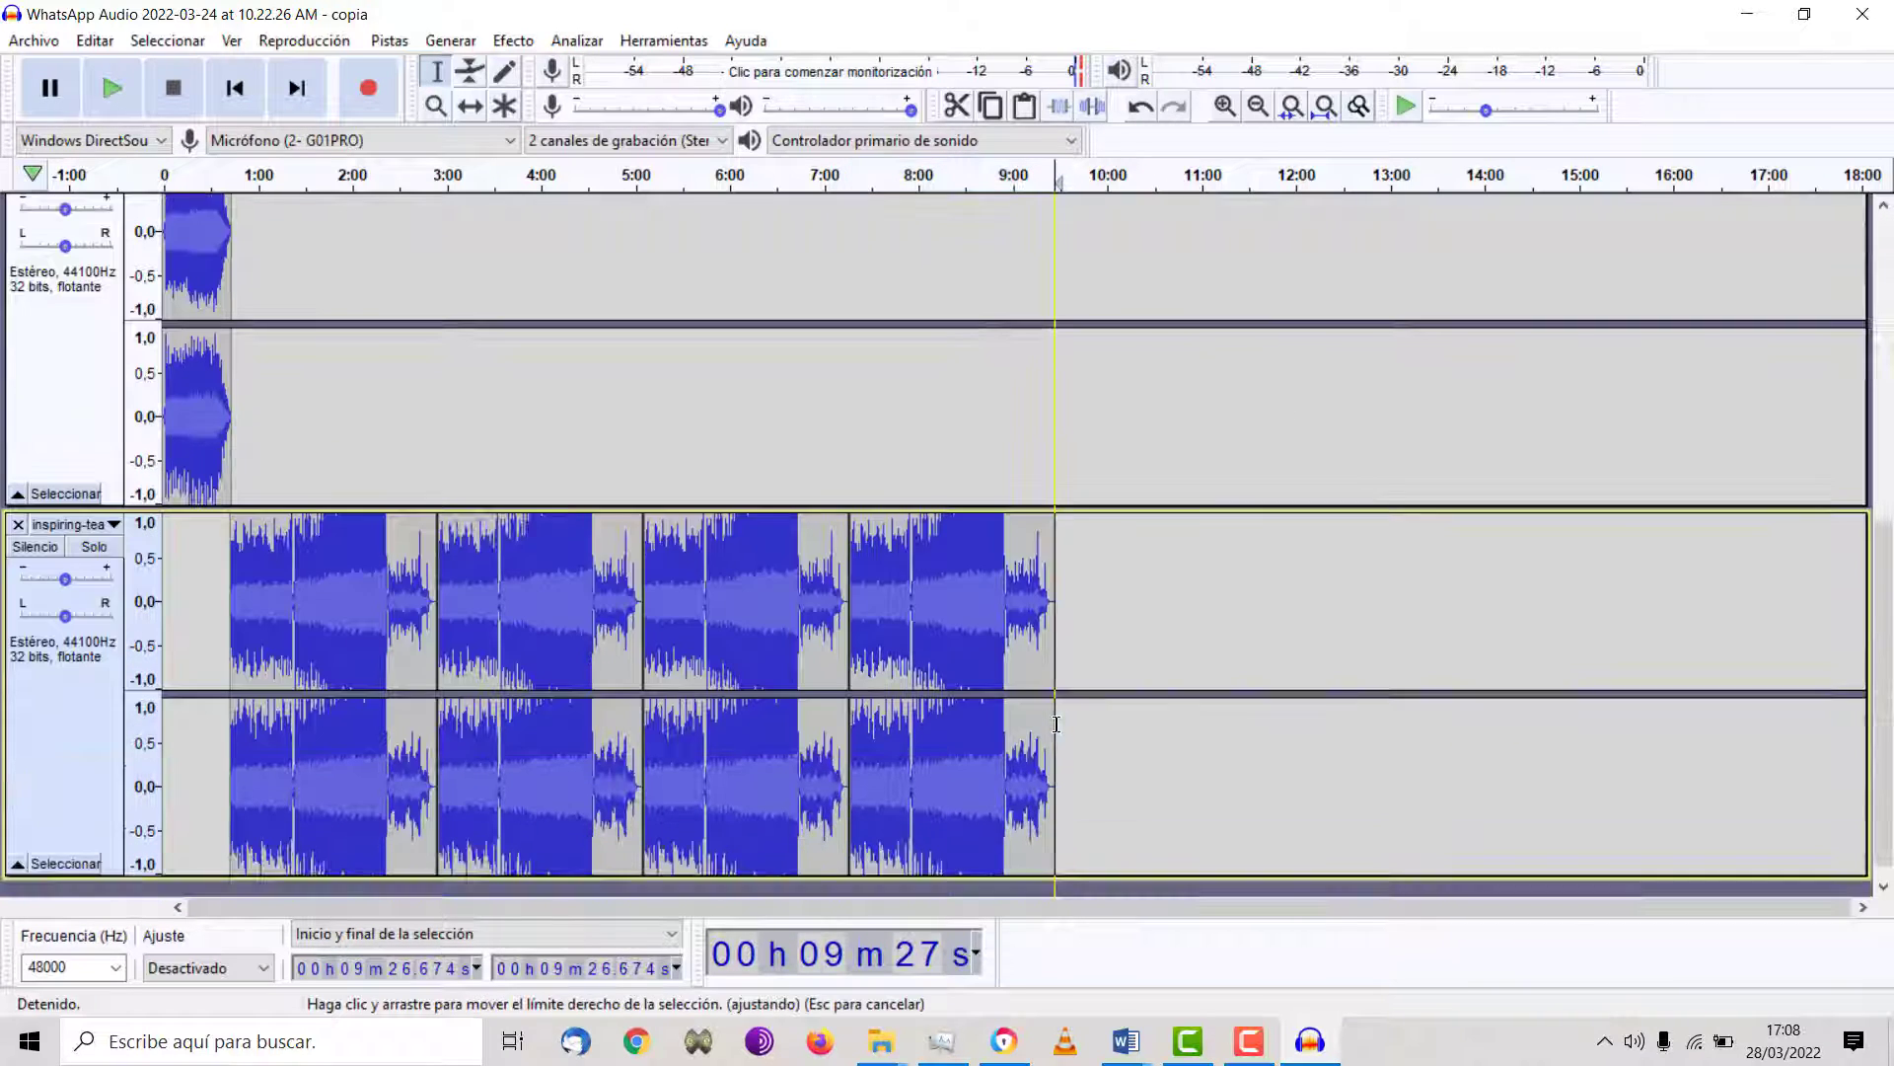
{"action": "key", "text": "ctrl+v"}
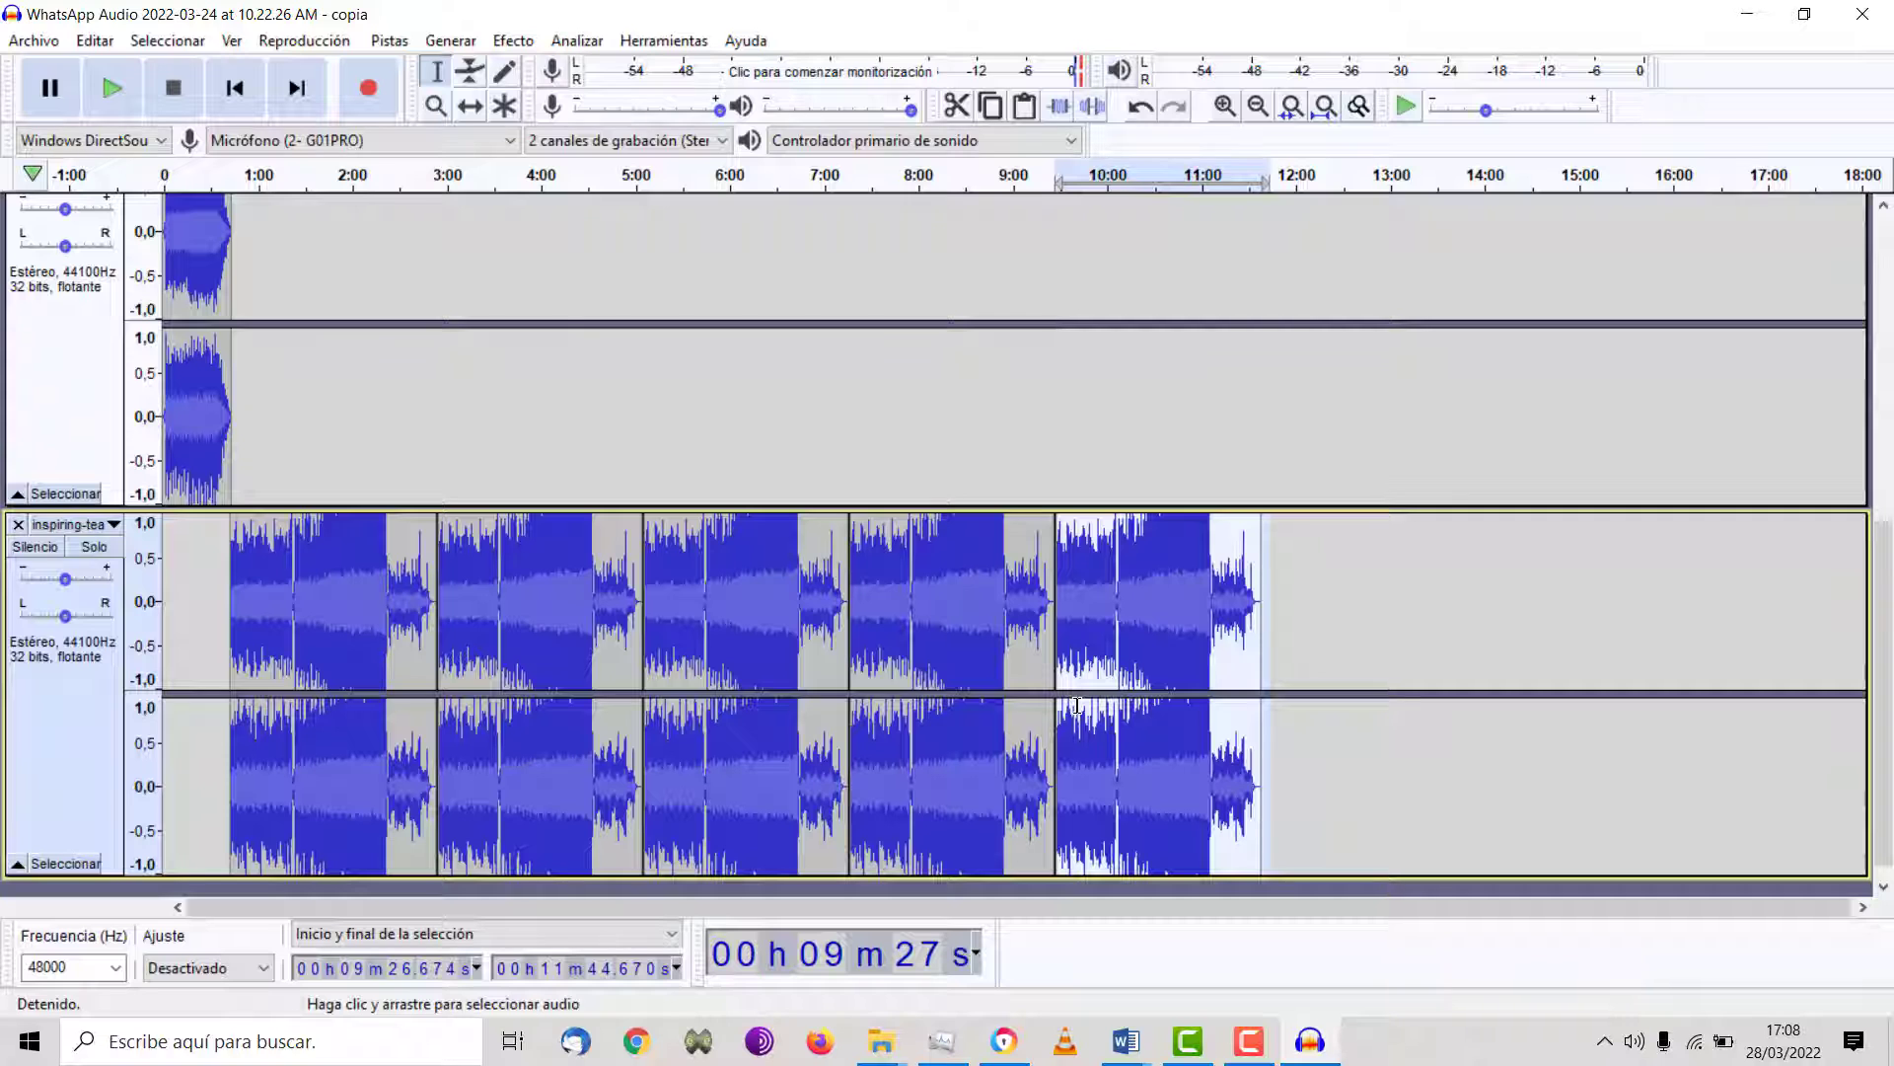
- Move the epic-trailer music track up one position so it sits directly above the recorded voice track
{"action": "scroll", "coordinate": [952, 651], "scroll_direction": "up", "scroll_amount": 5}
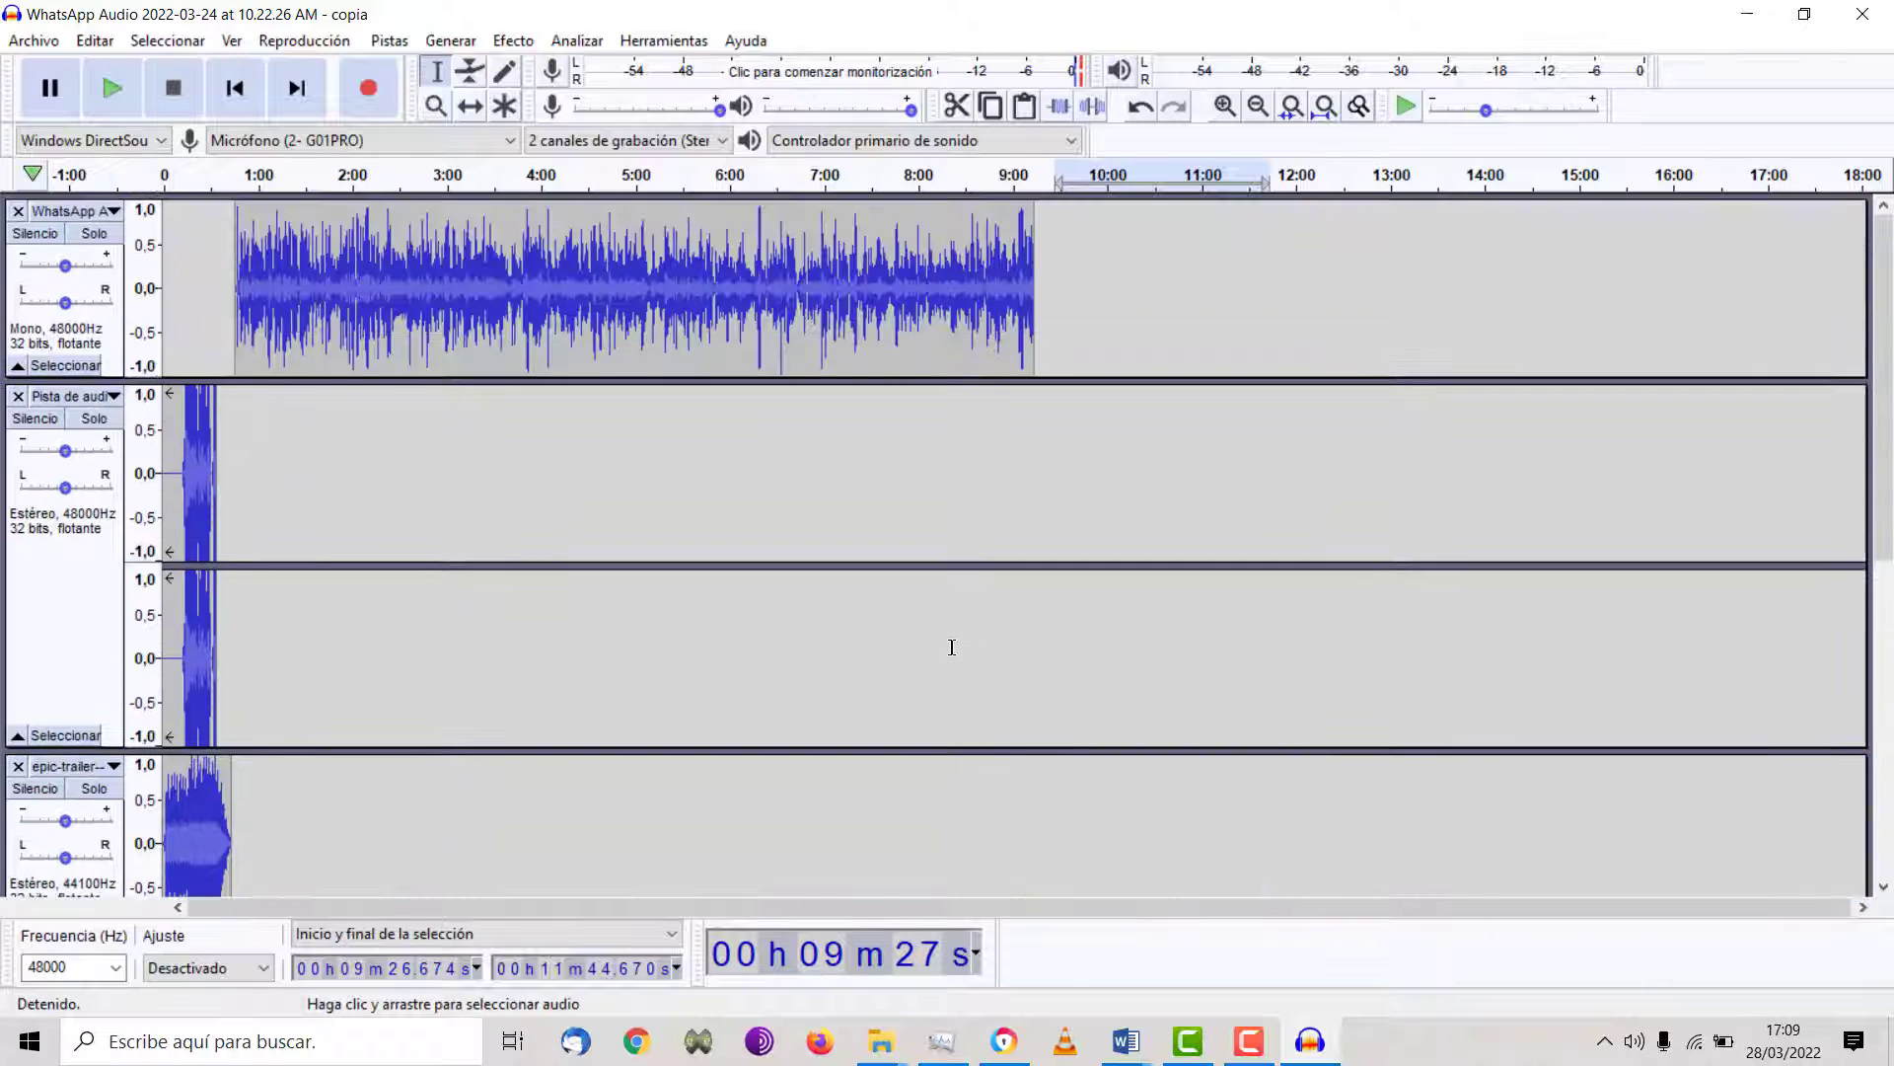
{"action": "scroll", "coordinate": [952, 648], "scroll_direction": "down", "scroll_amount": 2}
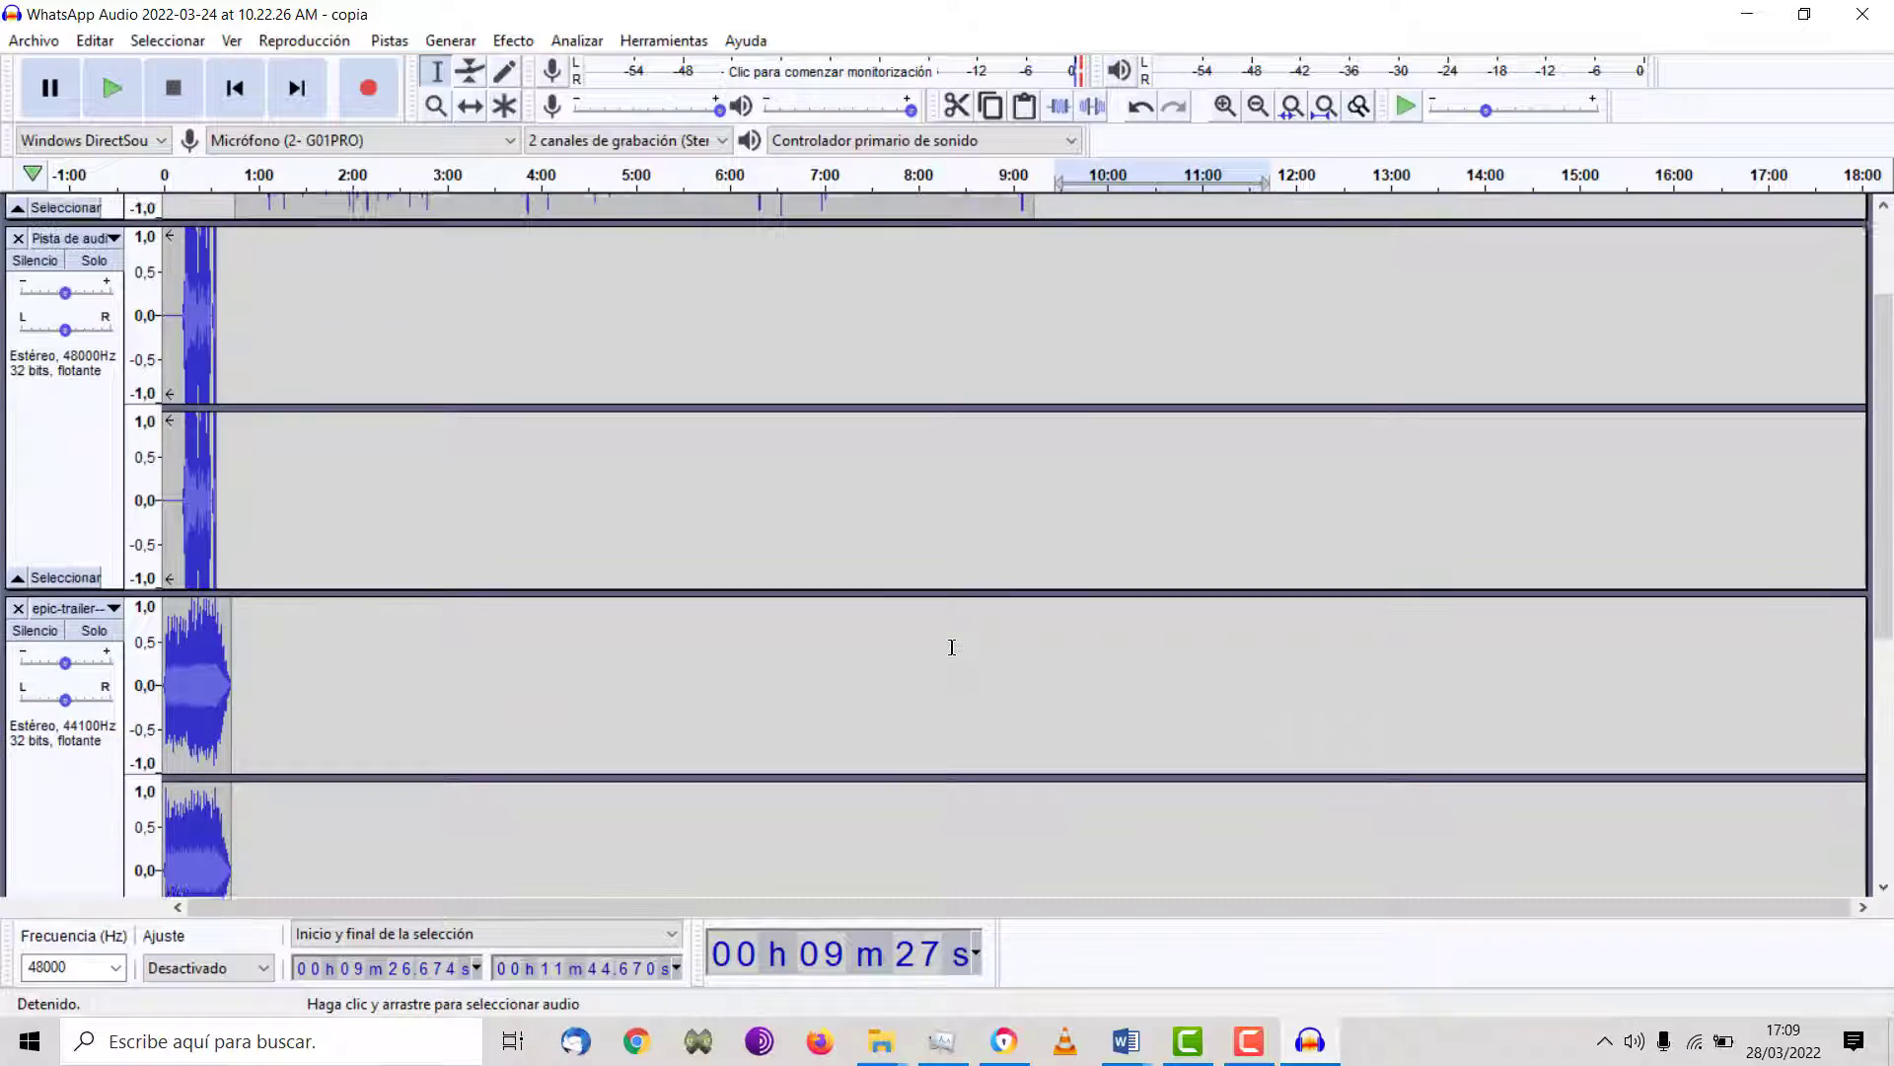
{"action": "scroll", "coordinate": [953, 647], "scroll_direction": "up", "scroll_amount": 1}
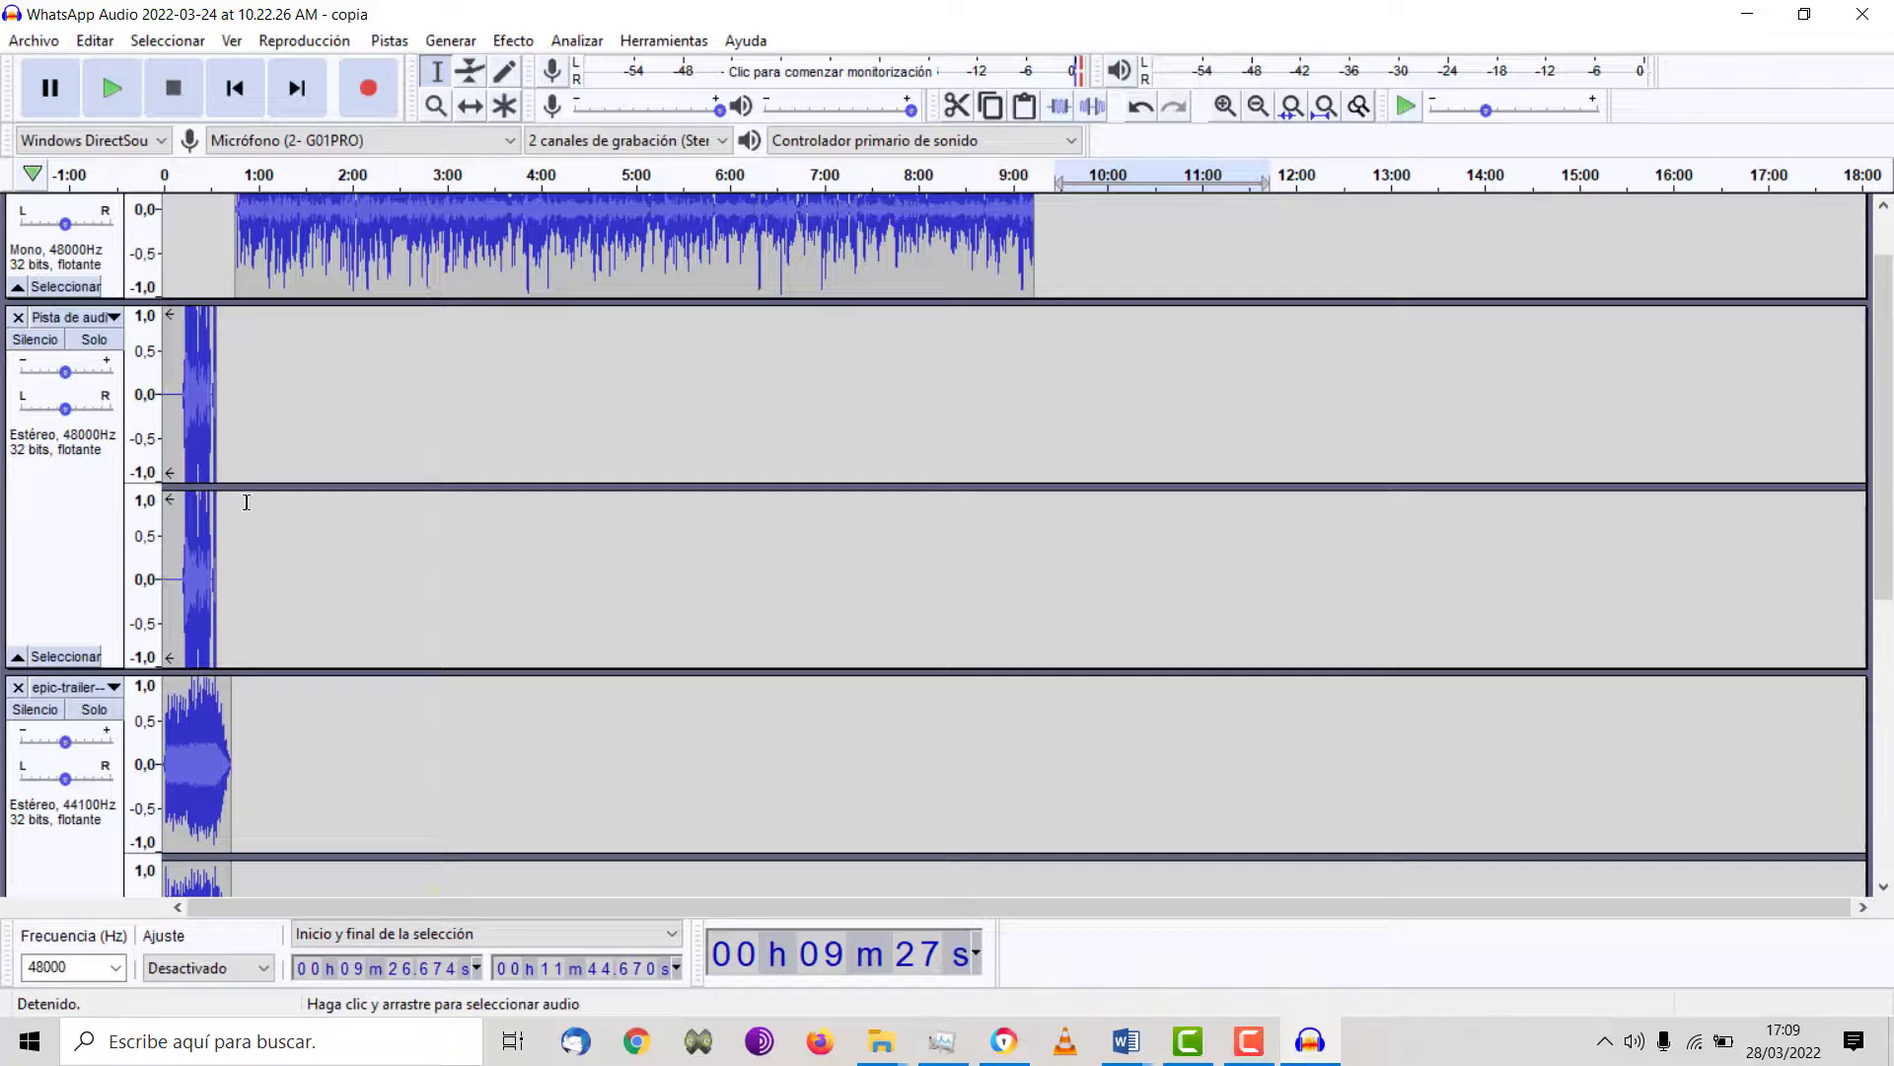
{"action": "scroll", "coordinate": [246, 503], "scroll_direction": "up", "scroll_amount": 1}
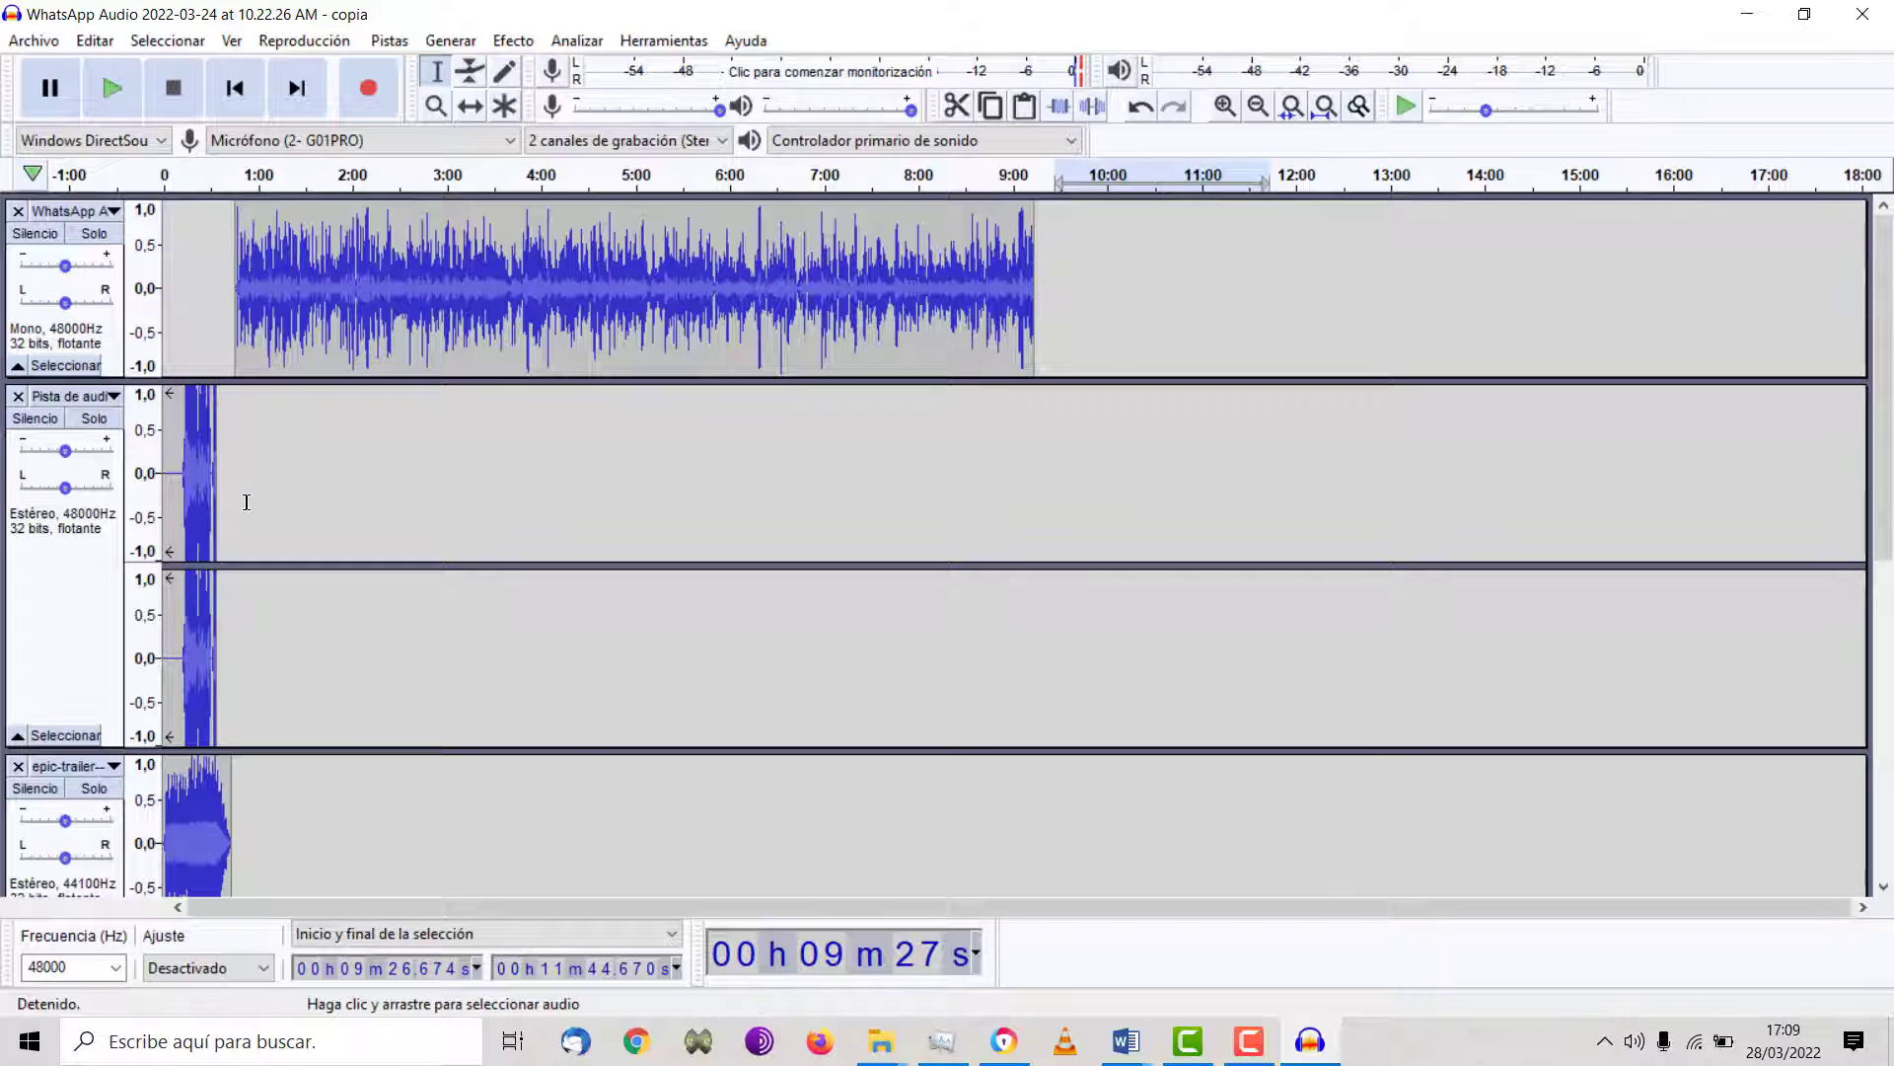
{"action": "scroll", "coordinate": [222, 490], "scroll_direction": "down", "scroll_amount": 4}
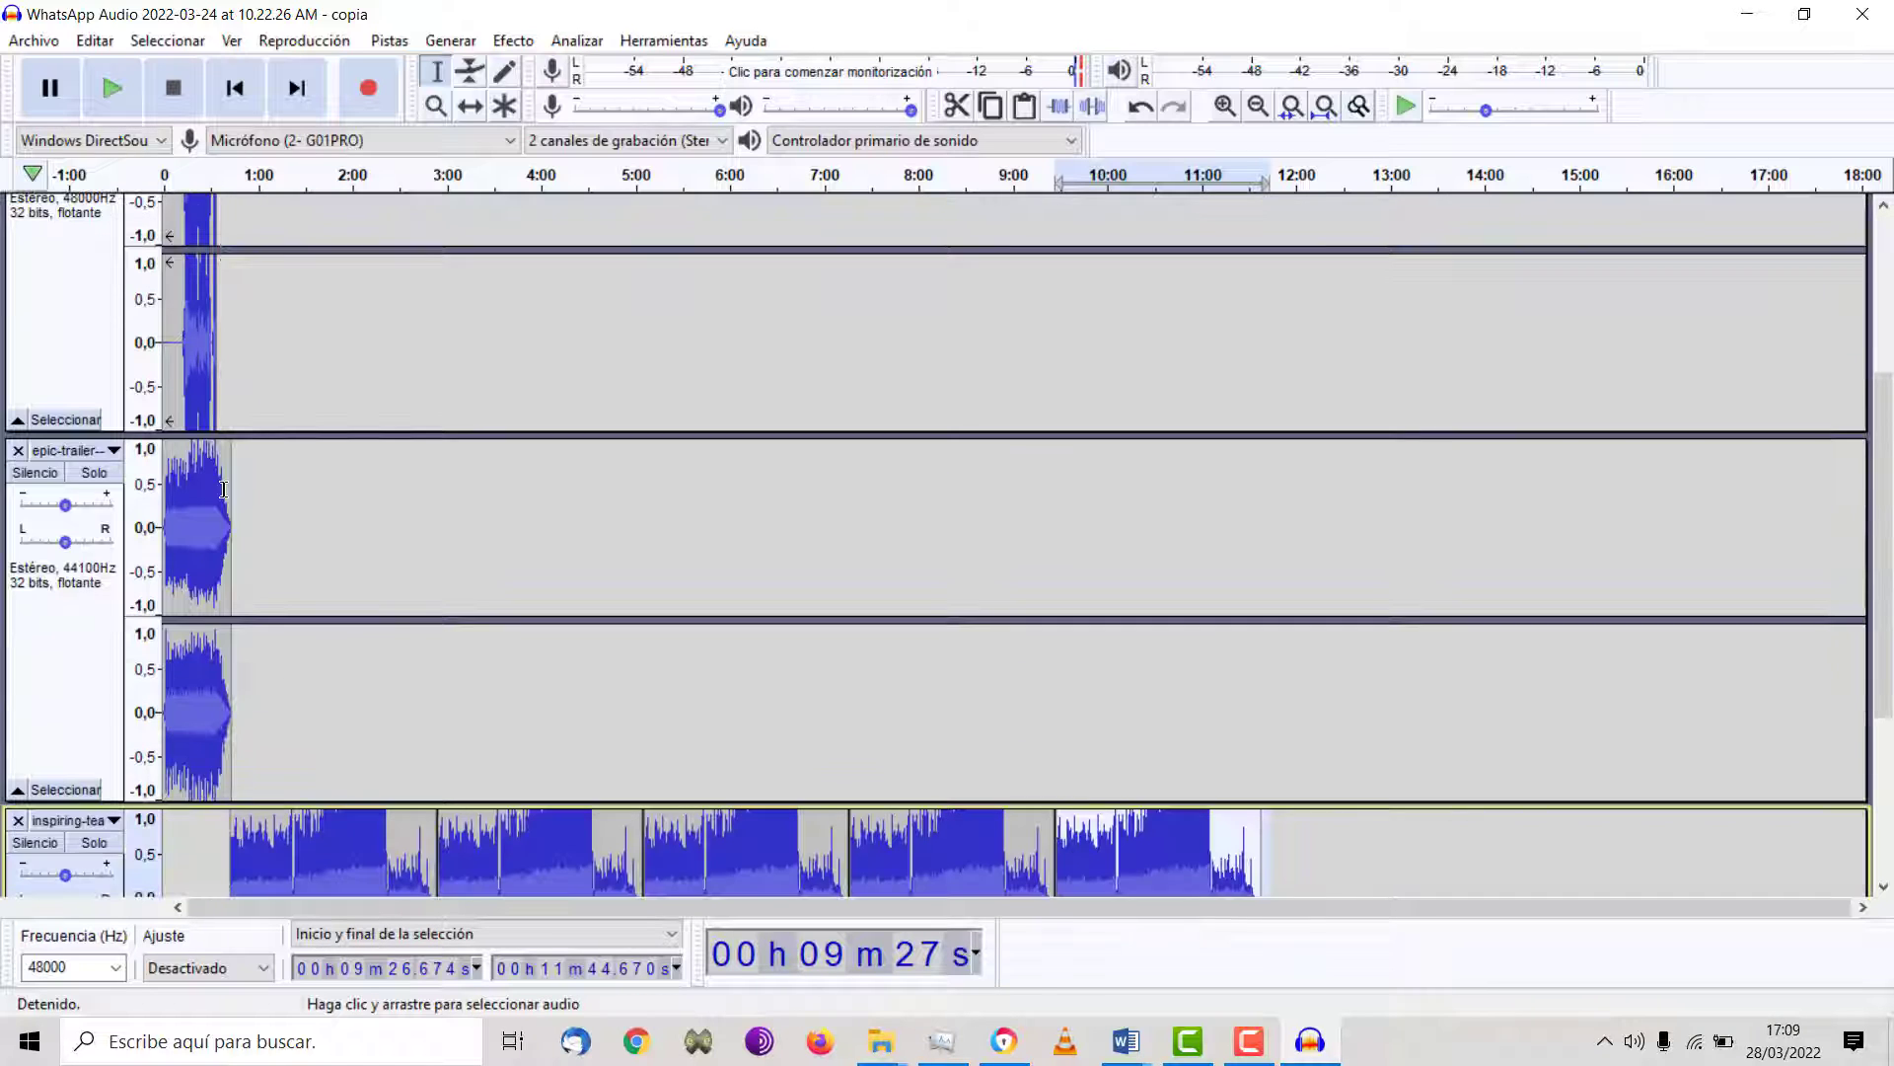
{"action": "scroll", "coordinate": [224, 489], "scroll_direction": "up", "scroll_amount": 2}
{"action": "scroll", "coordinate": [224, 489], "scroll_direction": "up", "scroll_amount": 2}
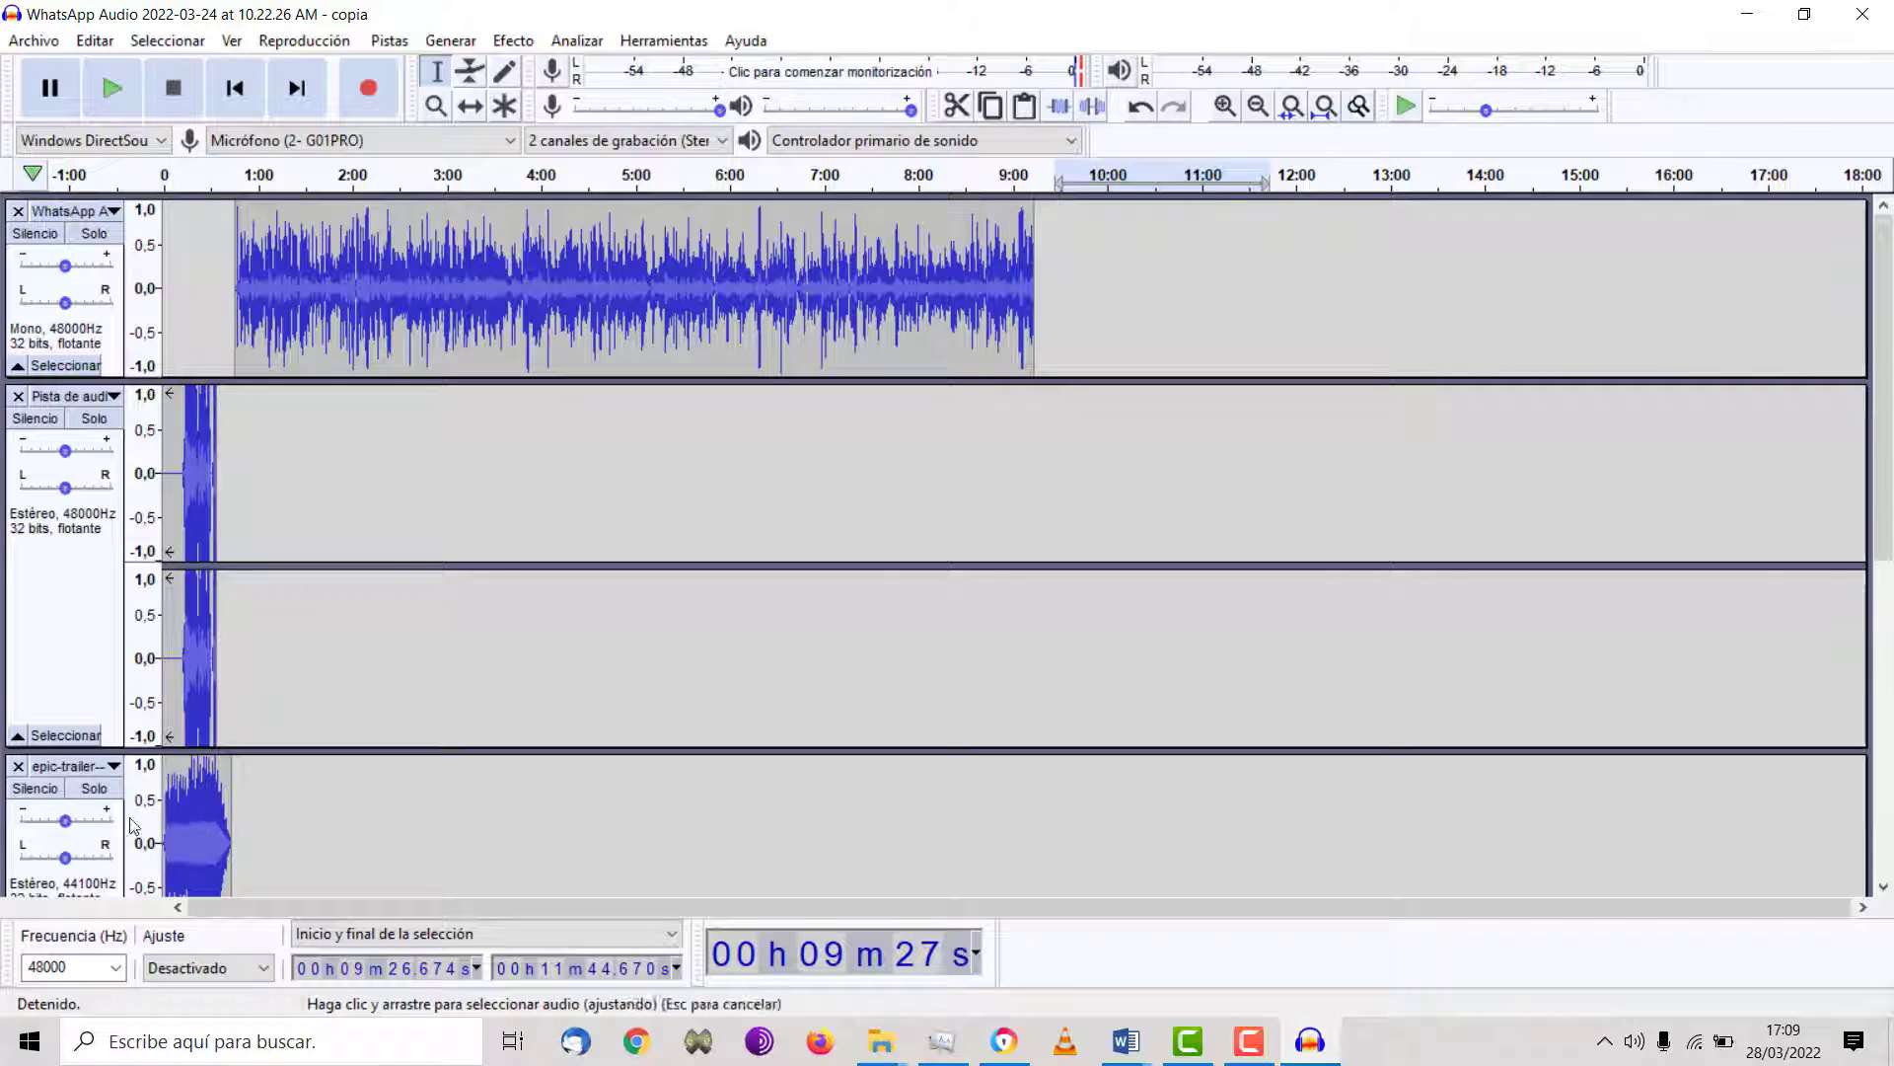
{"action": "scroll", "coordinate": [96, 724], "scroll_direction": "down", "scroll_amount": 2}
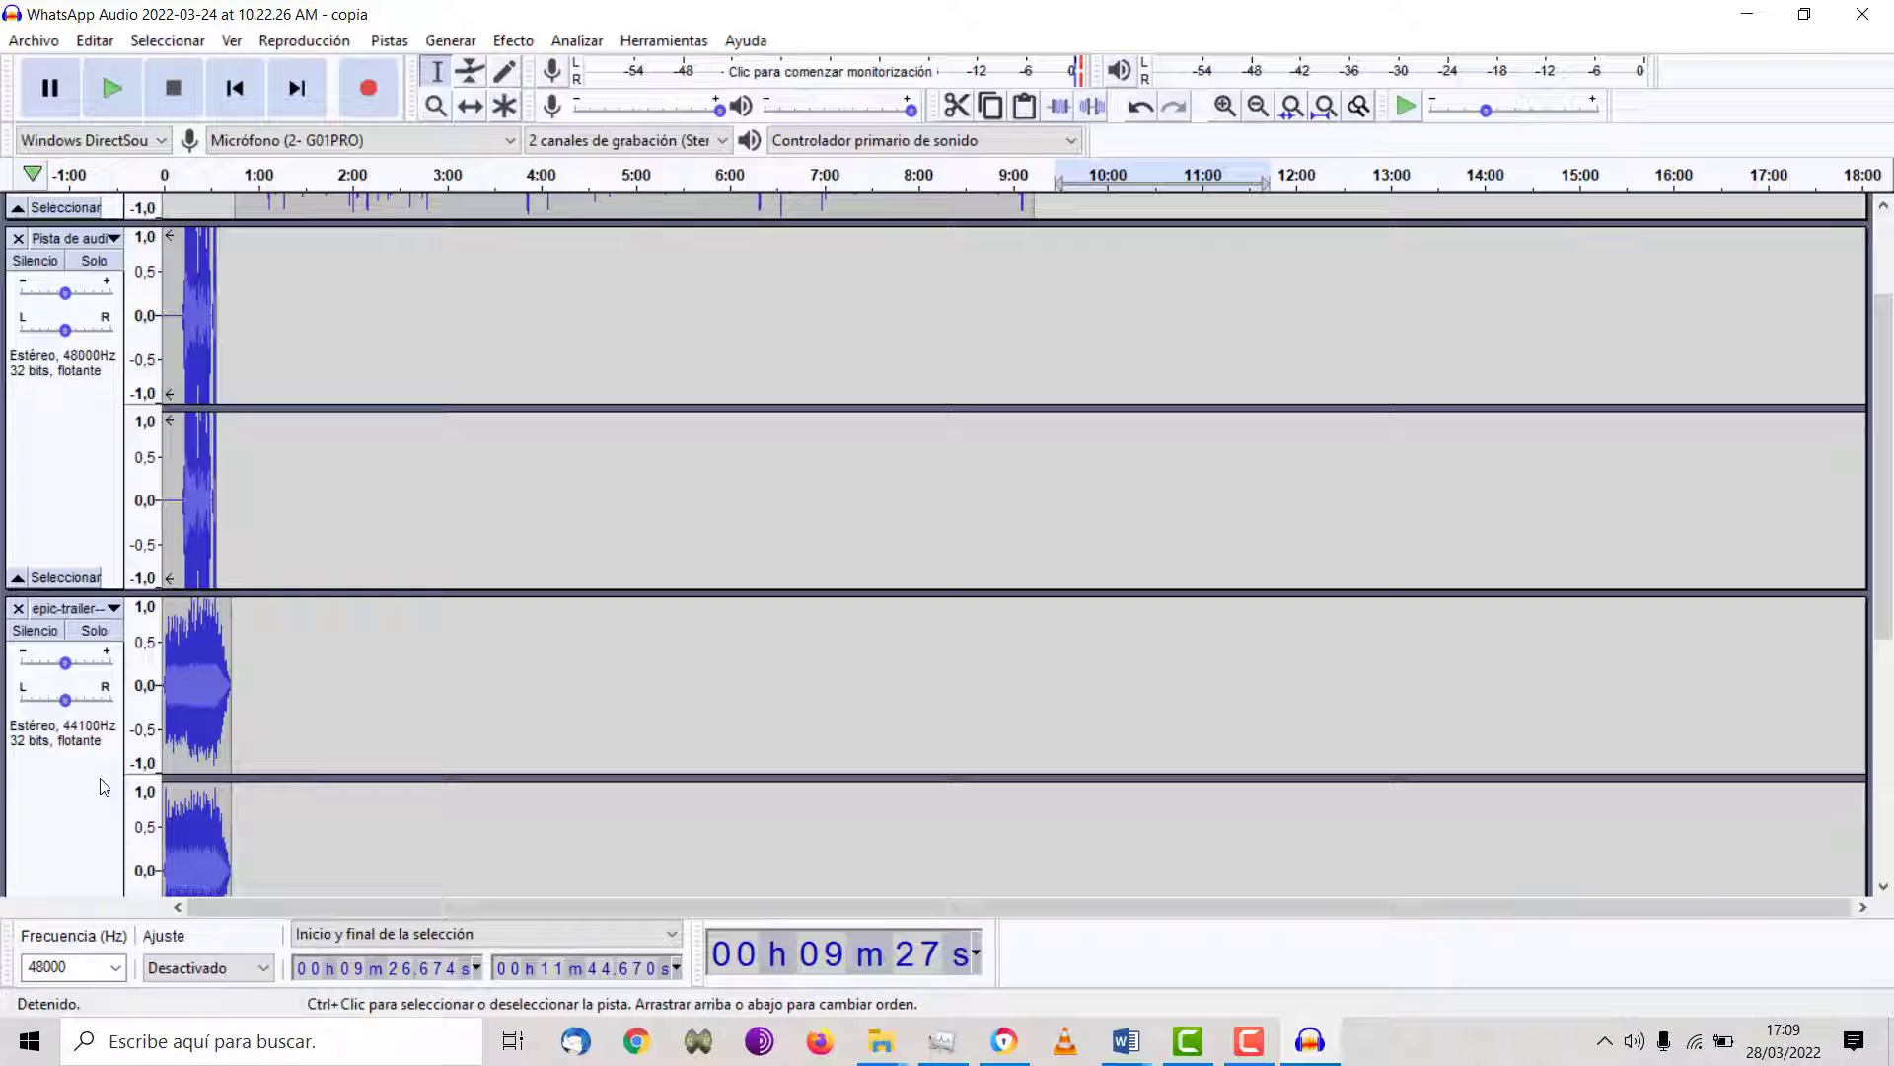
{"action": "left_click", "coordinate": [110, 609]}
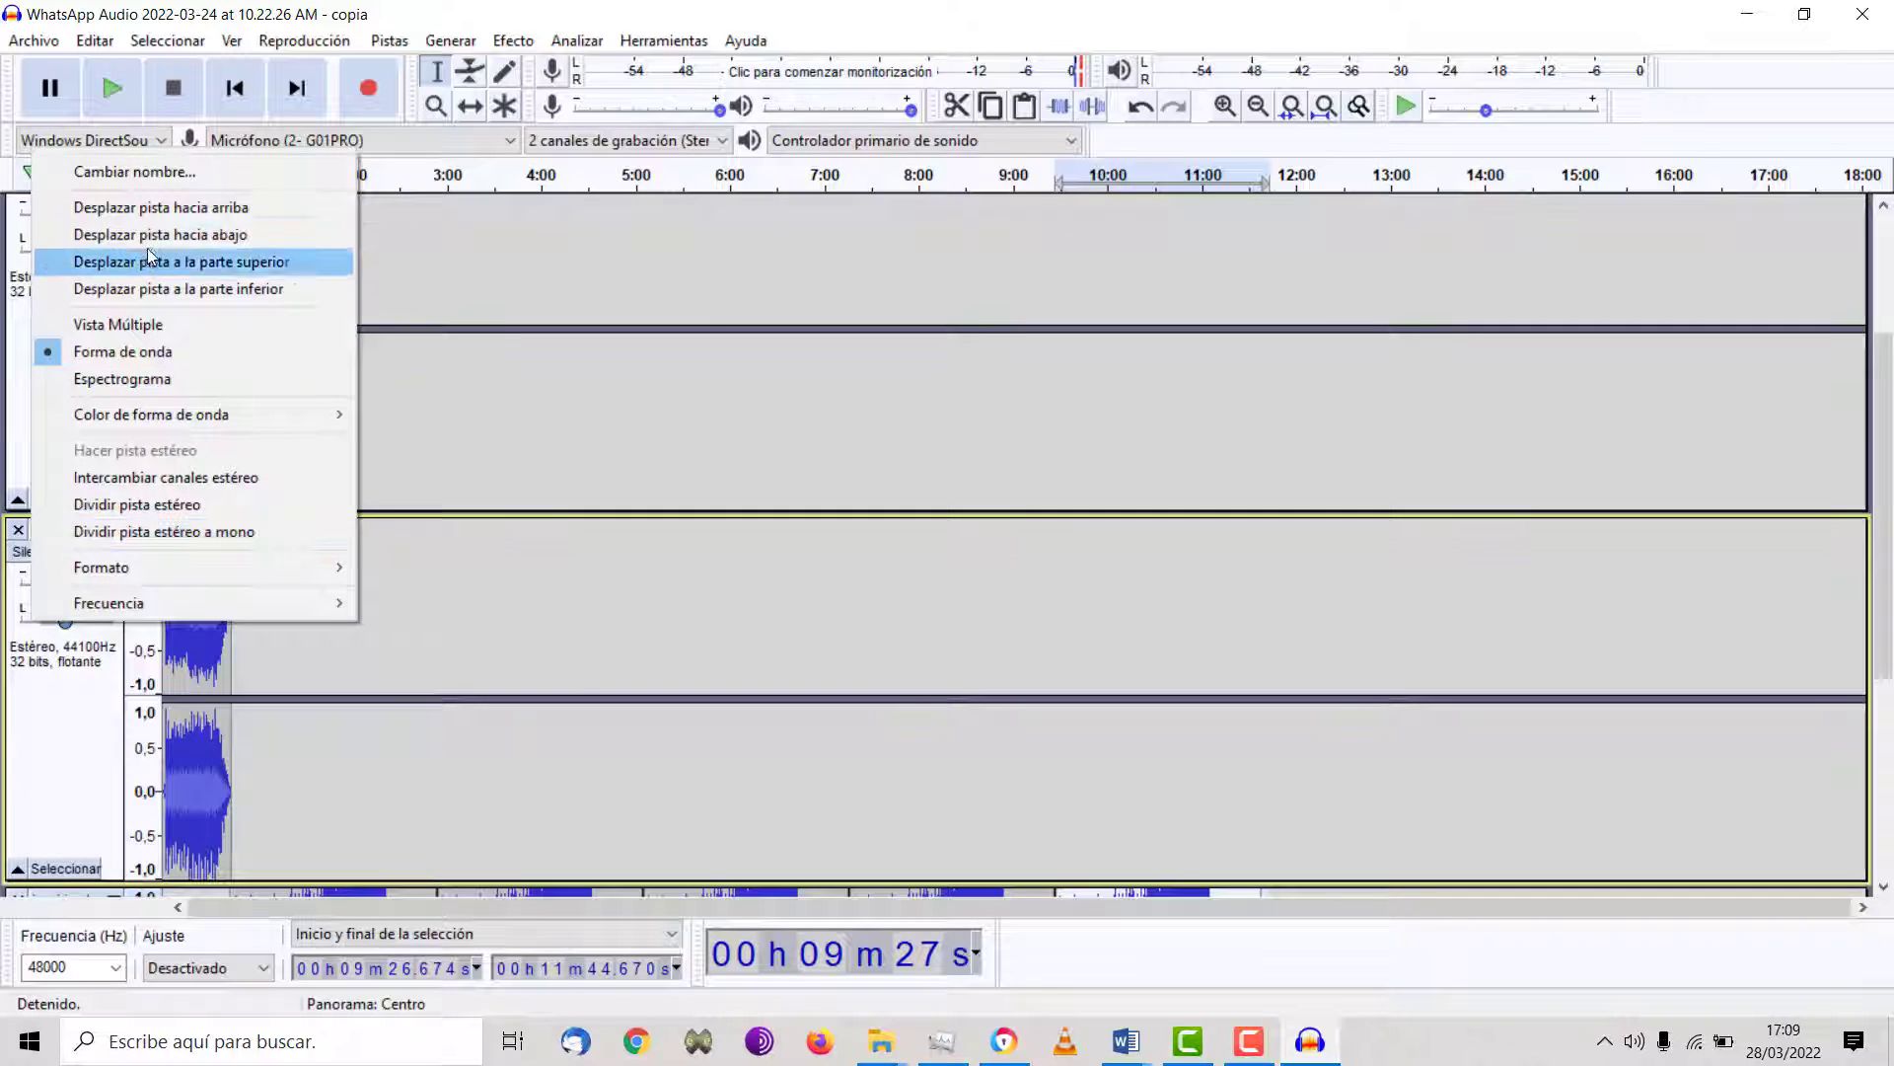
{"action": "left_click", "coordinate": [148, 207]}
{"action": "scroll", "coordinate": [164, 451], "scroll_direction": "up", "scroll_amount": 3}
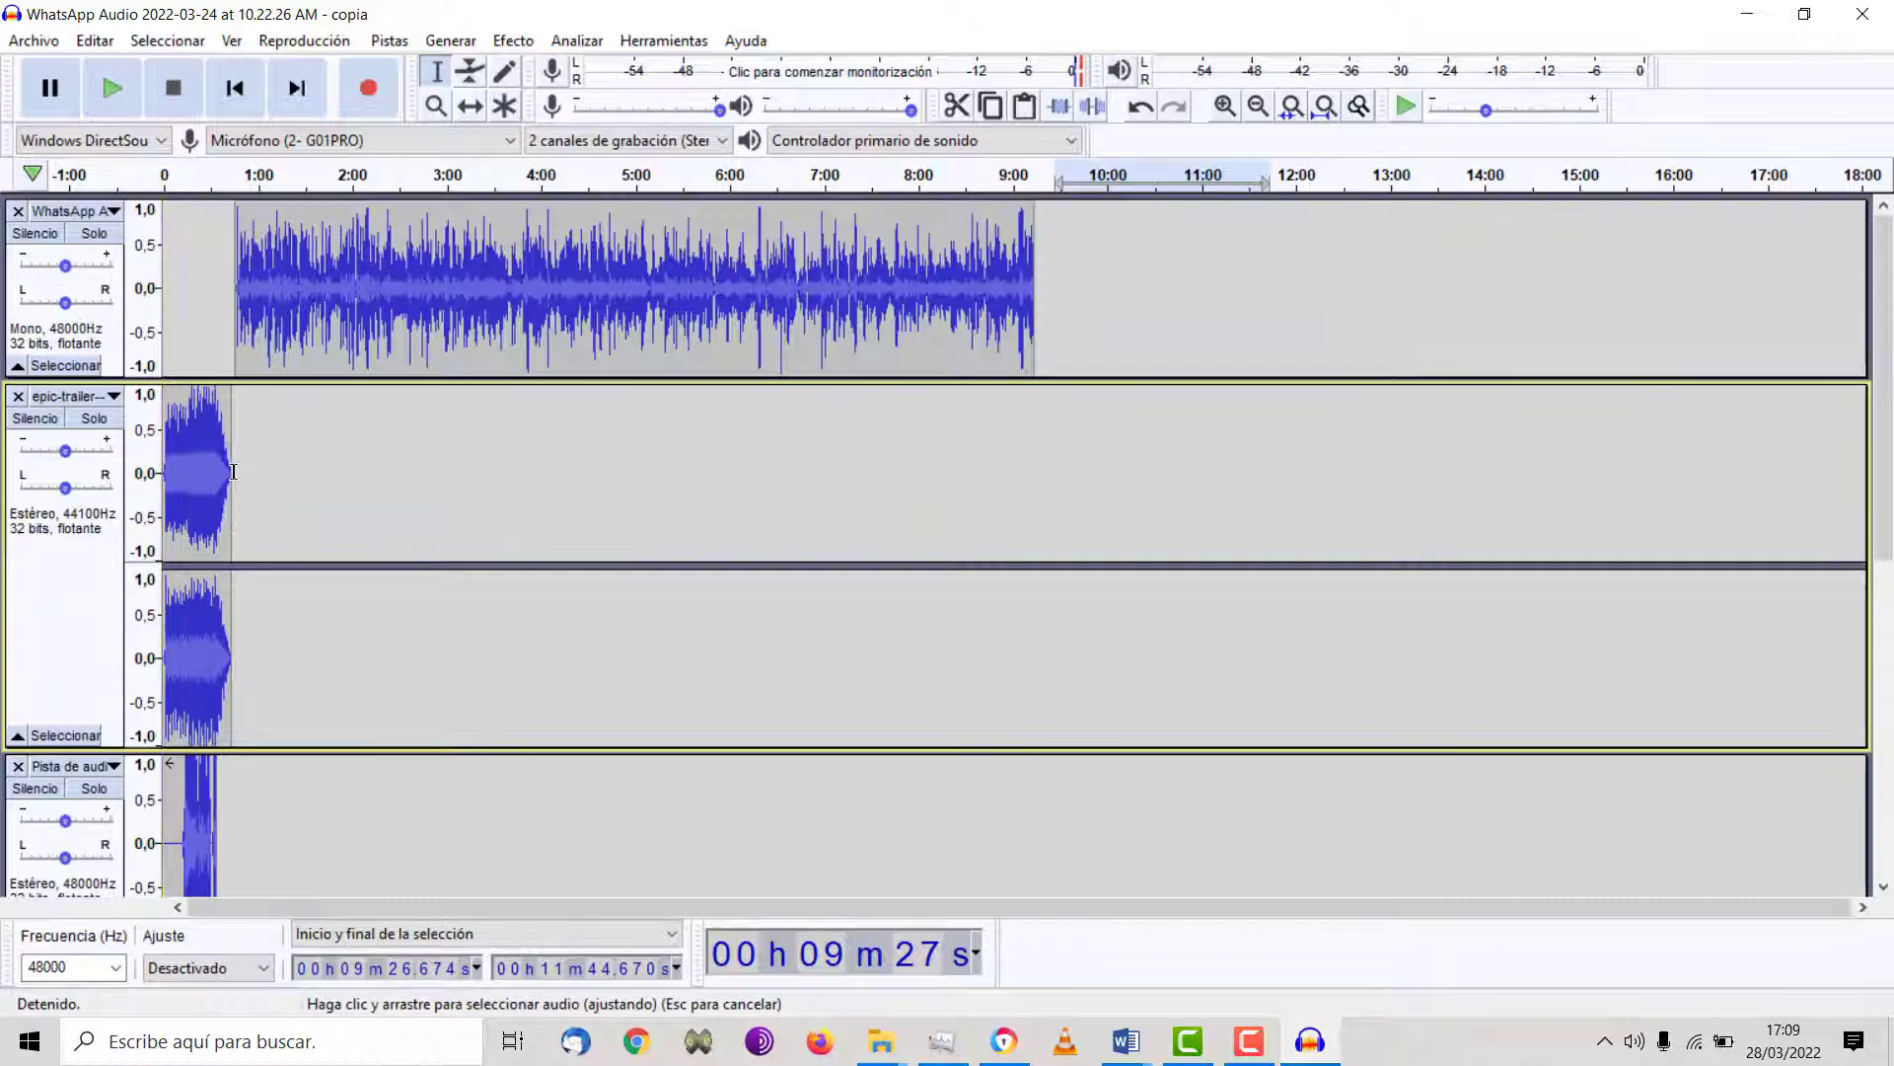
- Select the epic-trailer music from 0:00 to about 0:46 and apply Auto Duck to lower it under the recorded voice
{"action": "left_click_drag", "start_coordinate": [237, 465], "coordinate": [164, 469]}
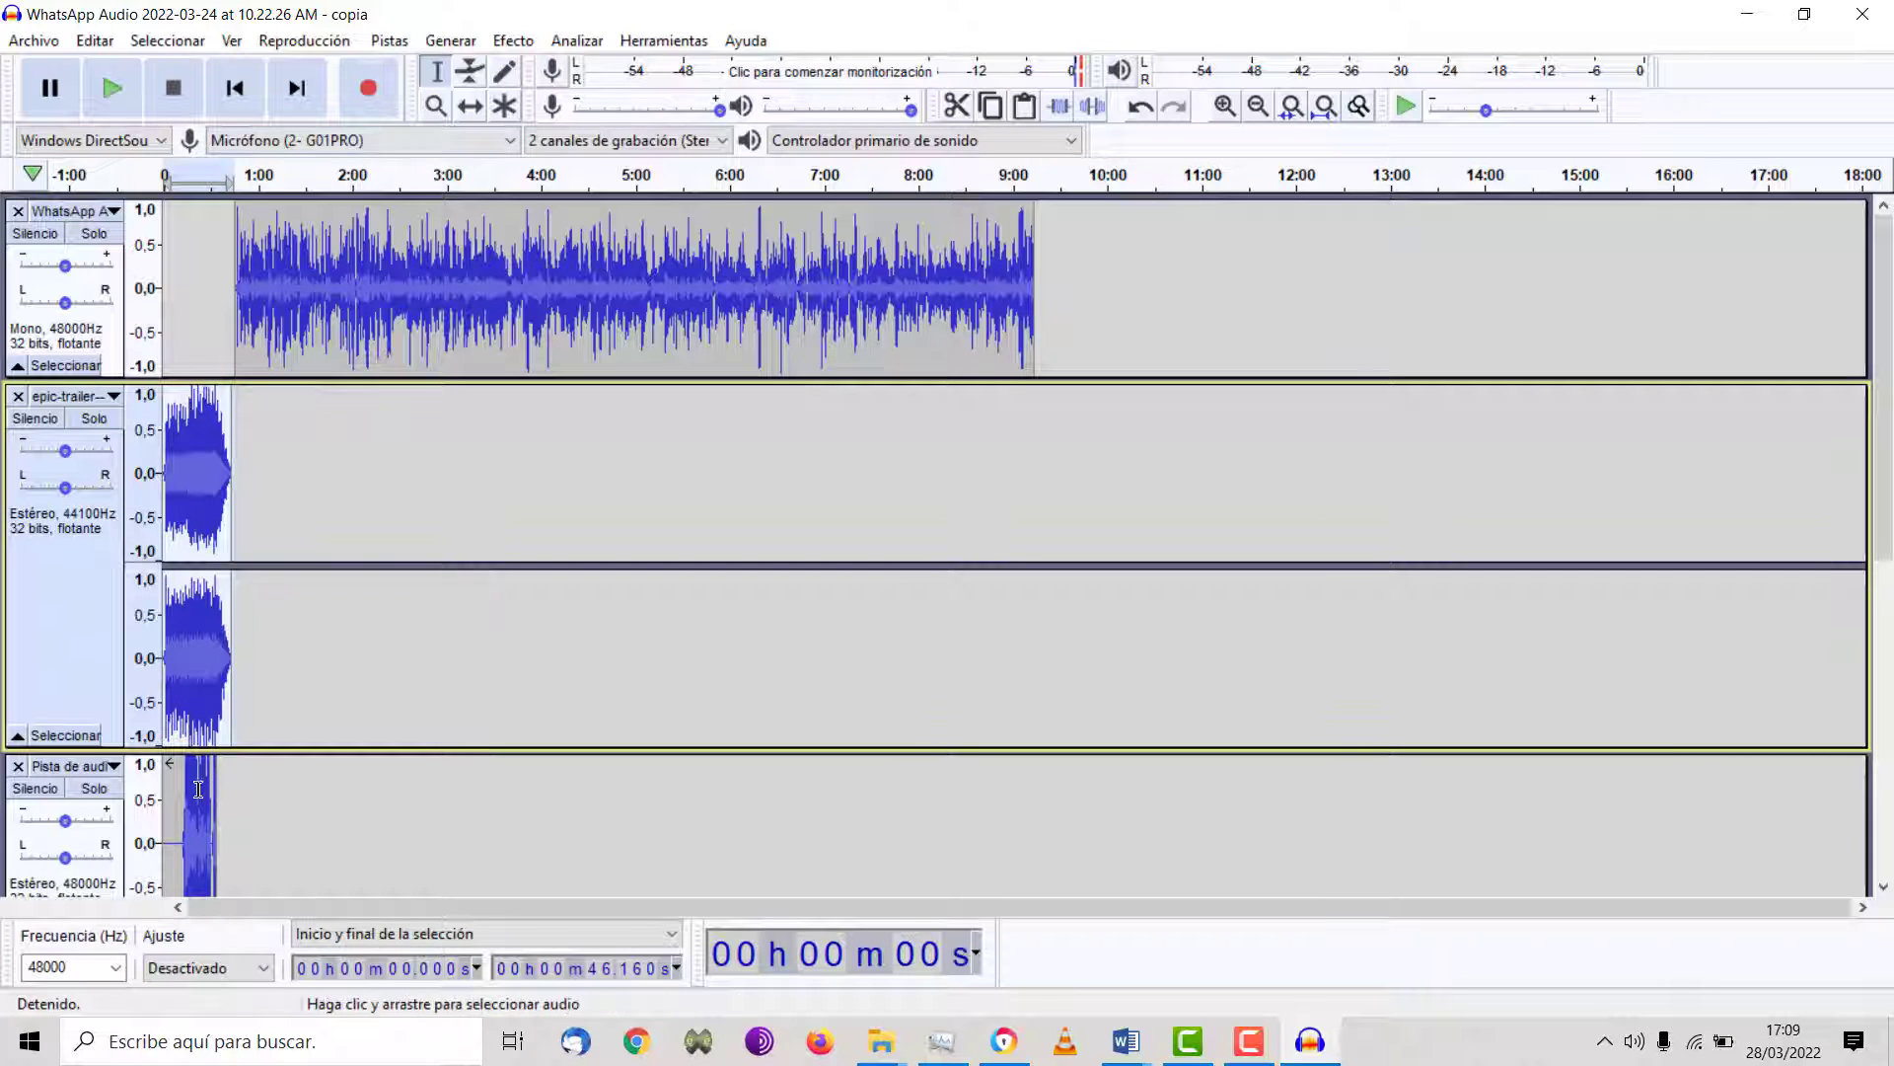
{"action": "left_click", "coordinate": [513, 40]}
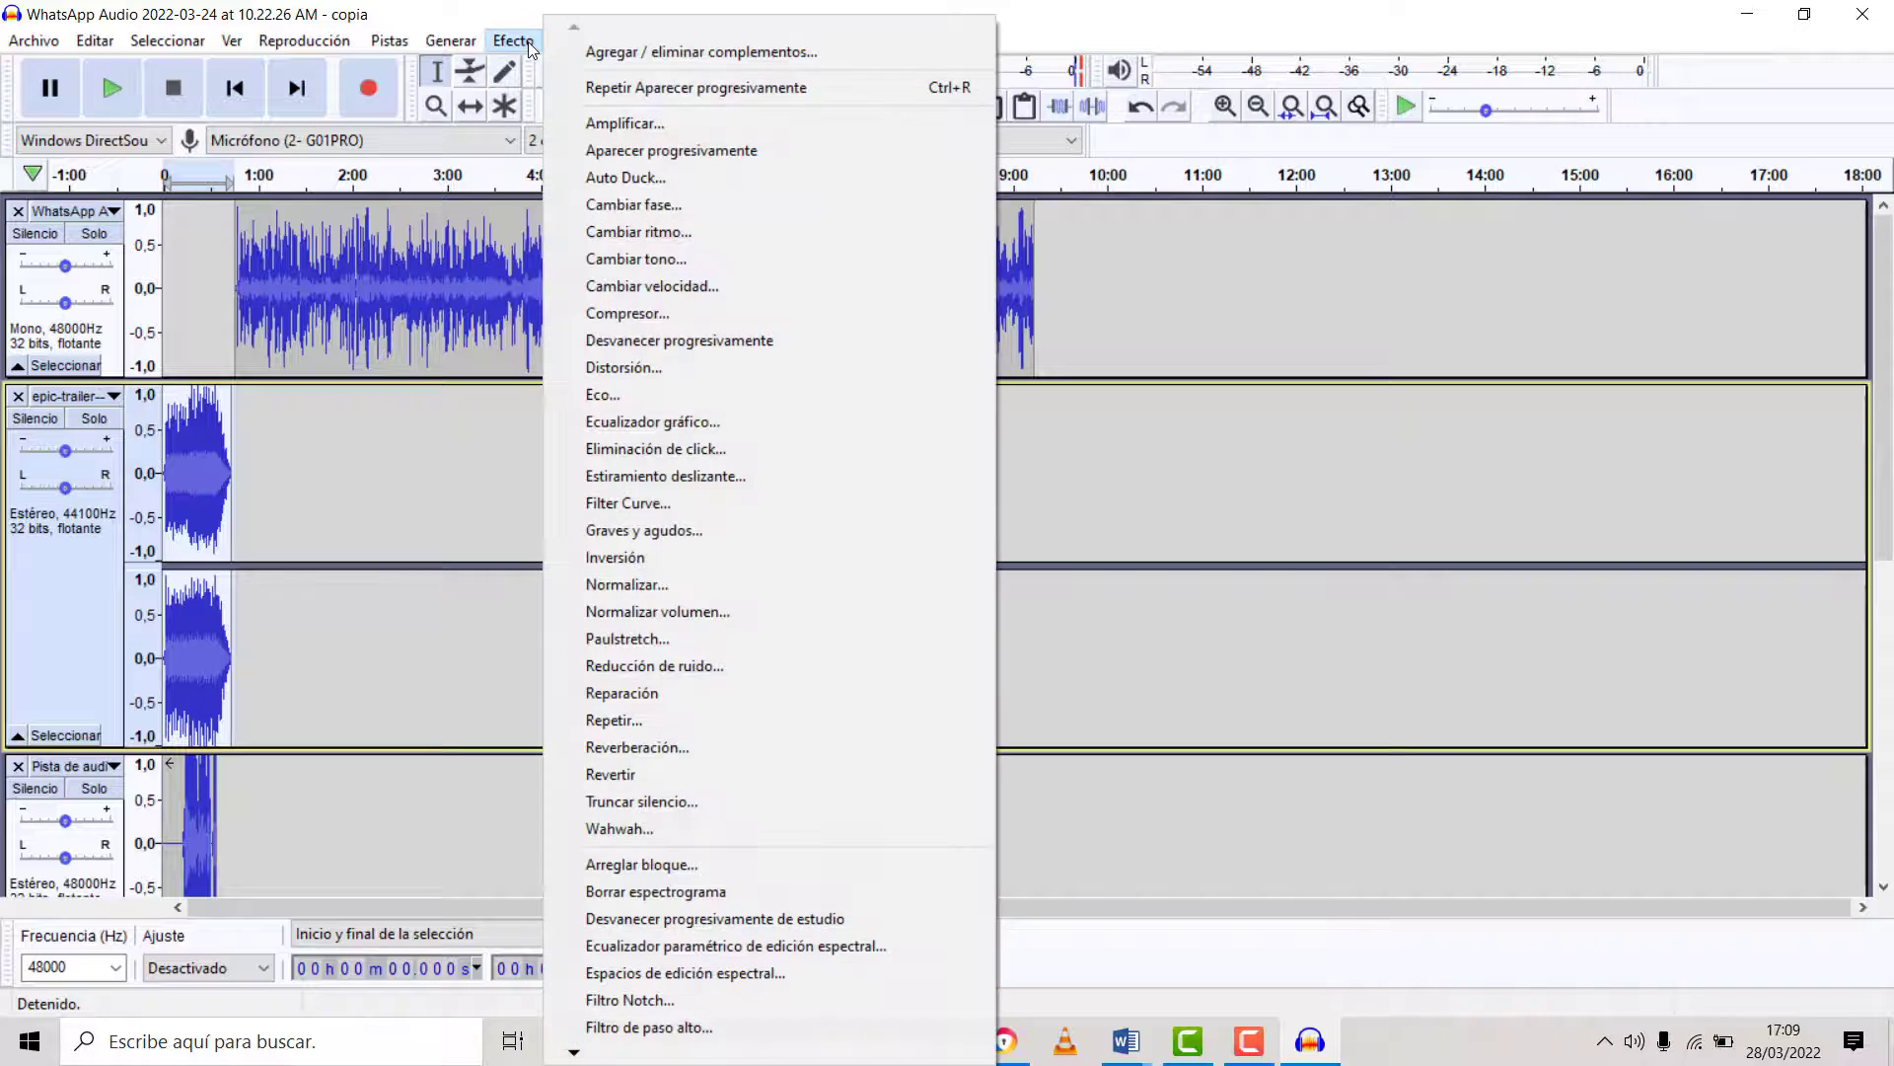
{"action": "left_click", "coordinate": [655, 180]}
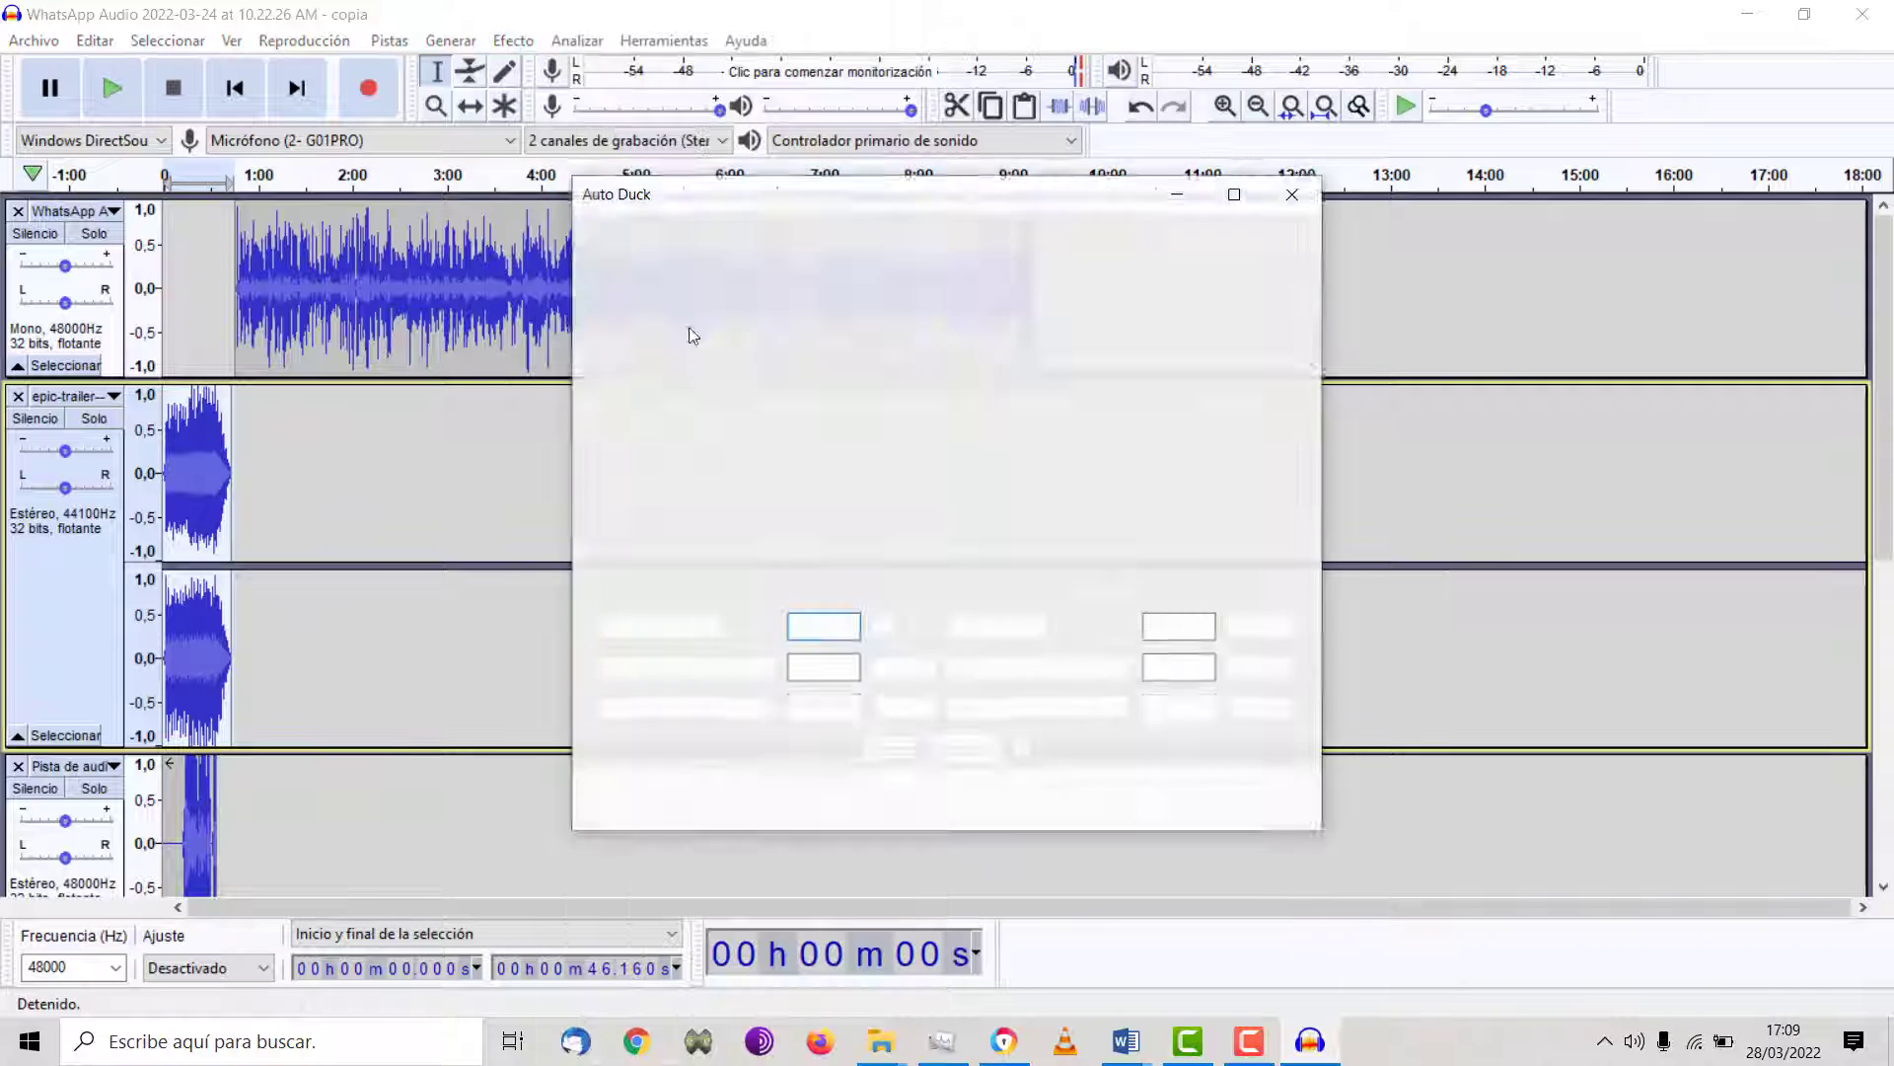
{"action": "left_click", "coordinate": [1137, 800]}
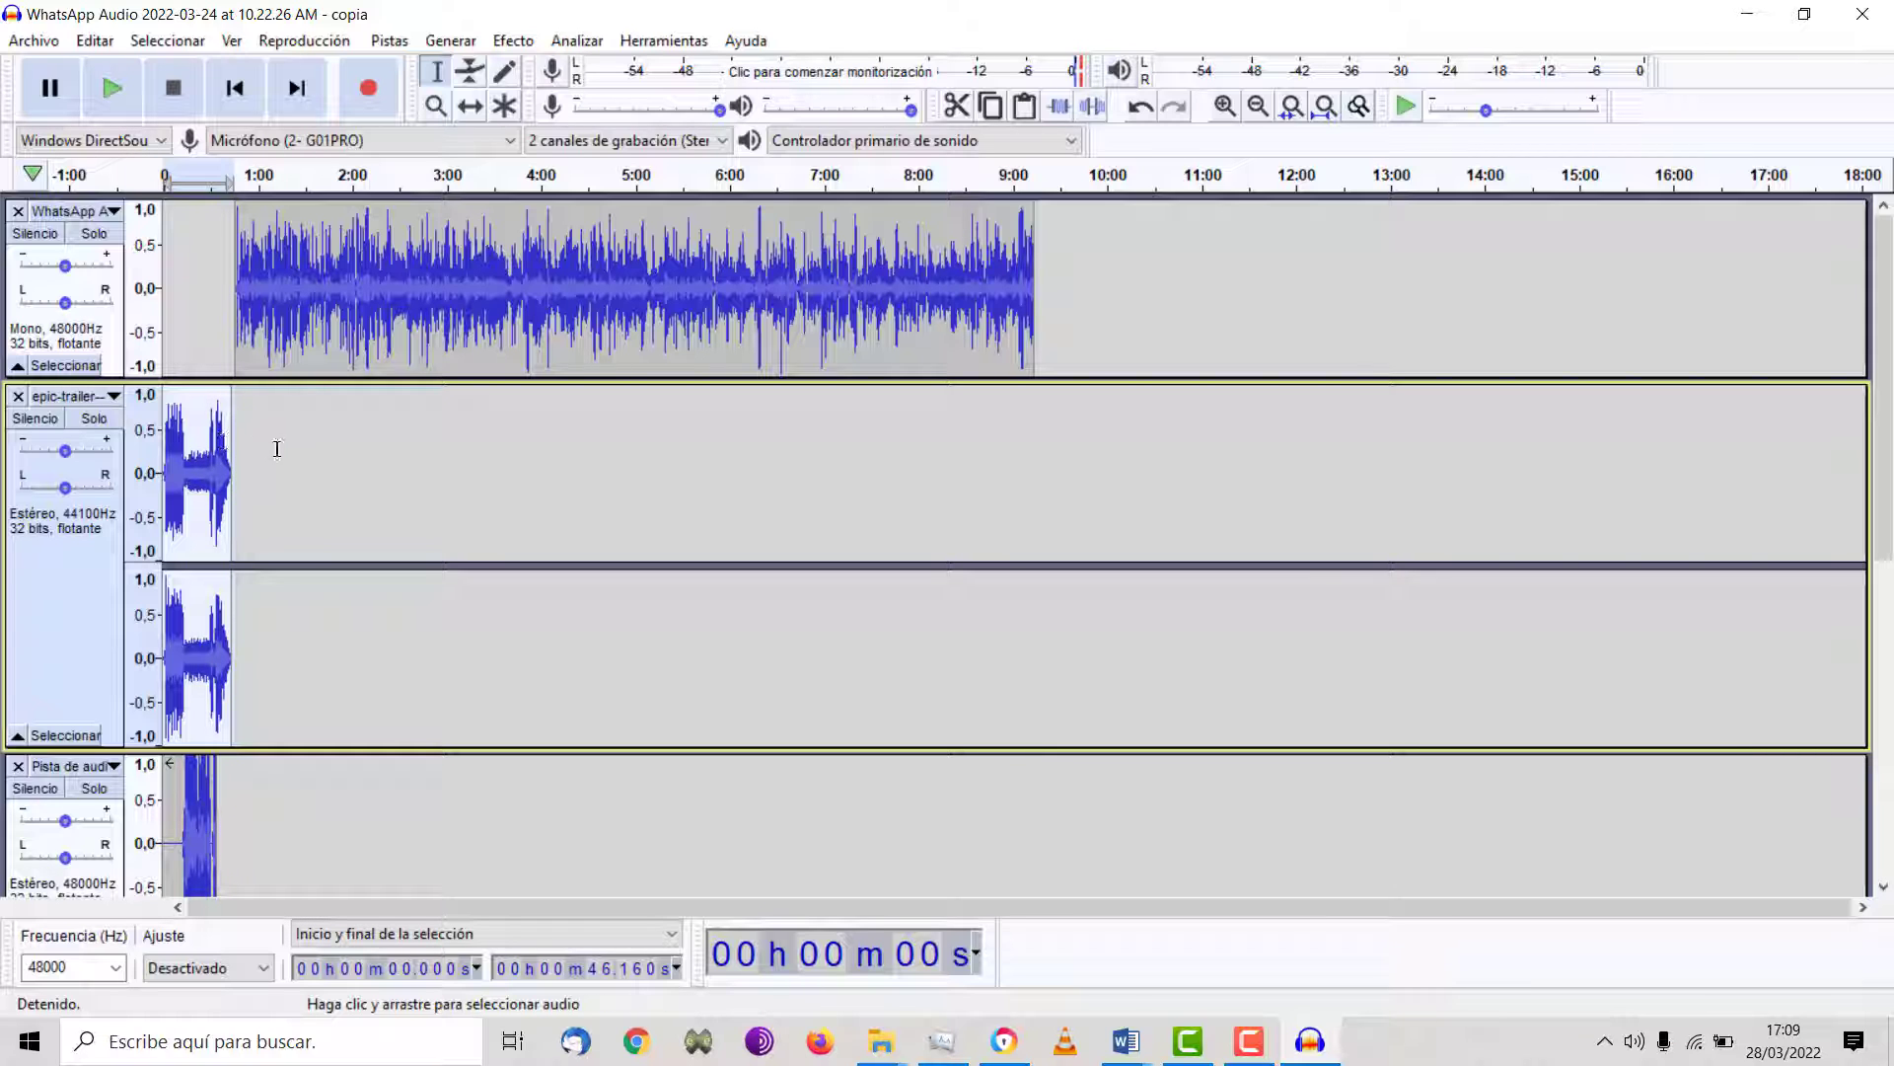
{"action": "scroll", "coordinate": [295, 452], "scroll_direction": "down", "scroll_amount": 5}
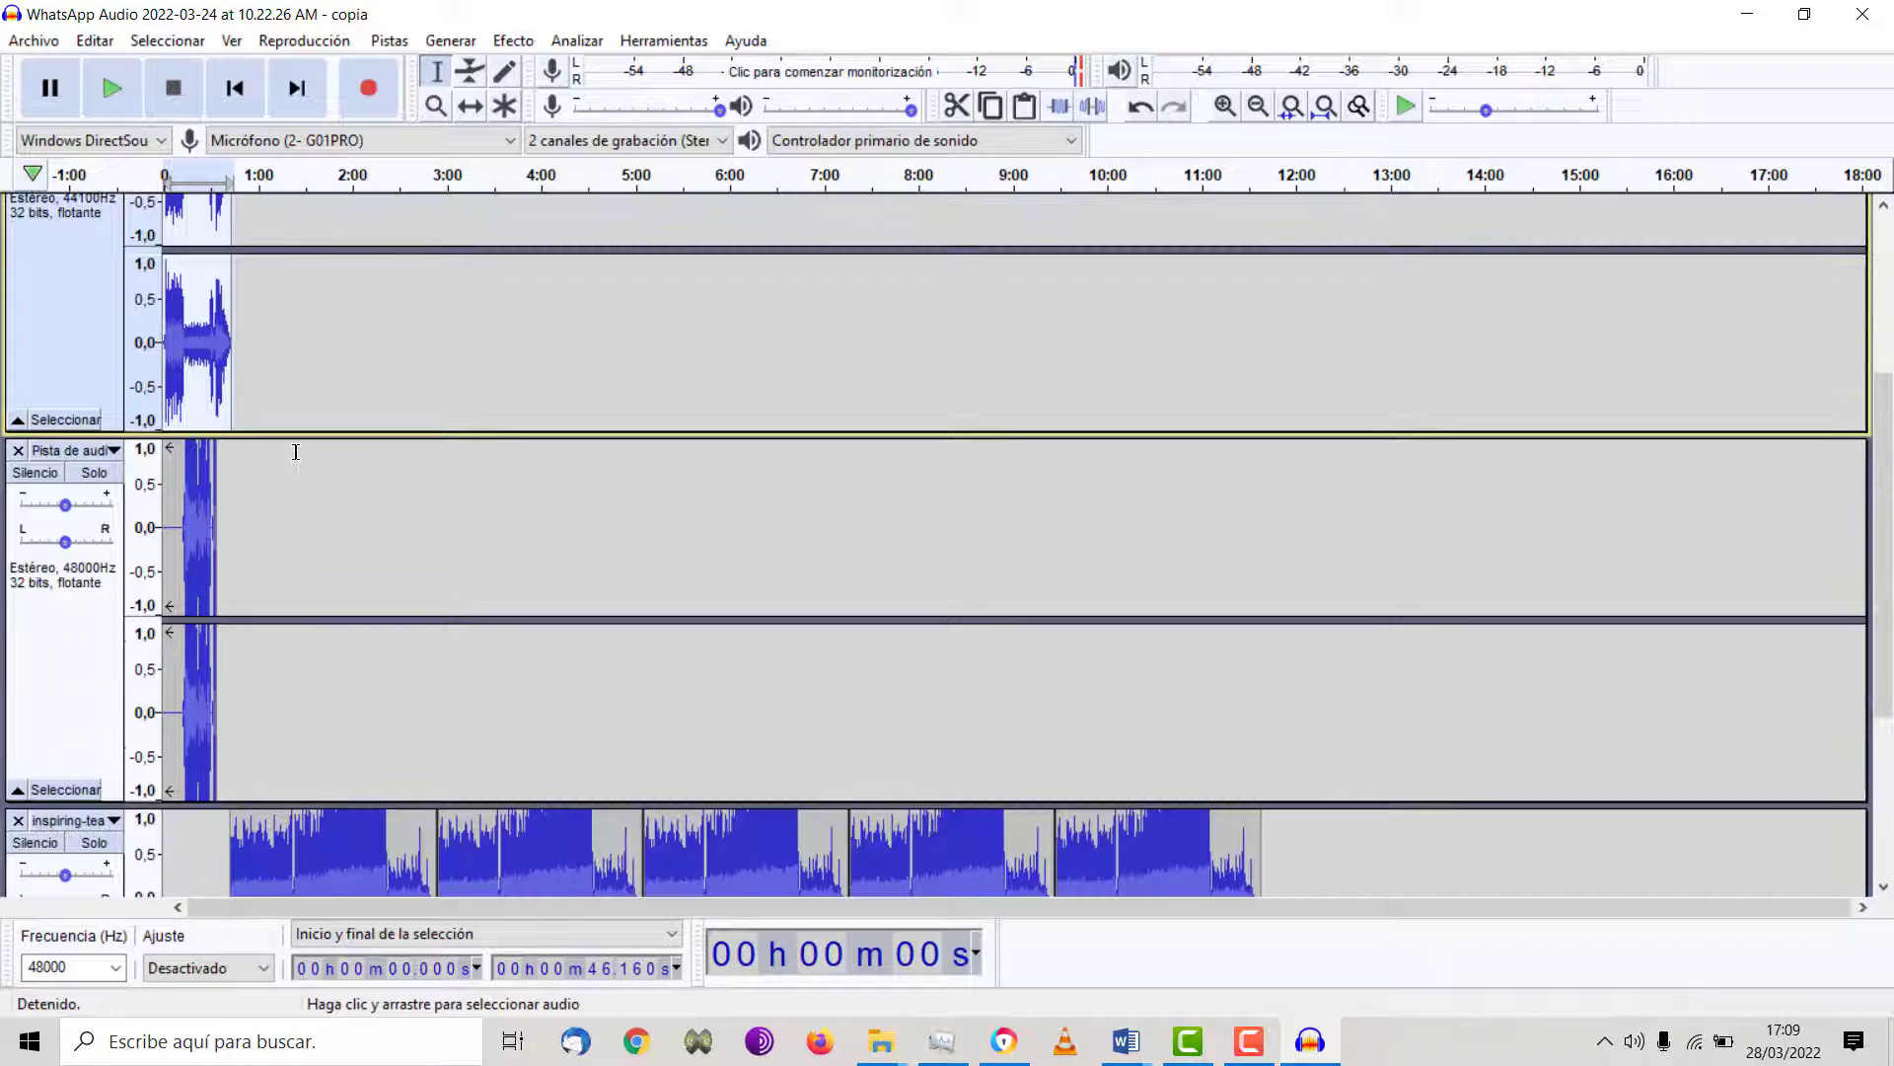
{"action": "scroll", "coordinate": [295, 452], "scroll_direction": "up", "scroll_amount": 5}
{"action": "scroll", "coordinate": [295, 452], "scroll_direction": "down", "scroll_amount": 10}
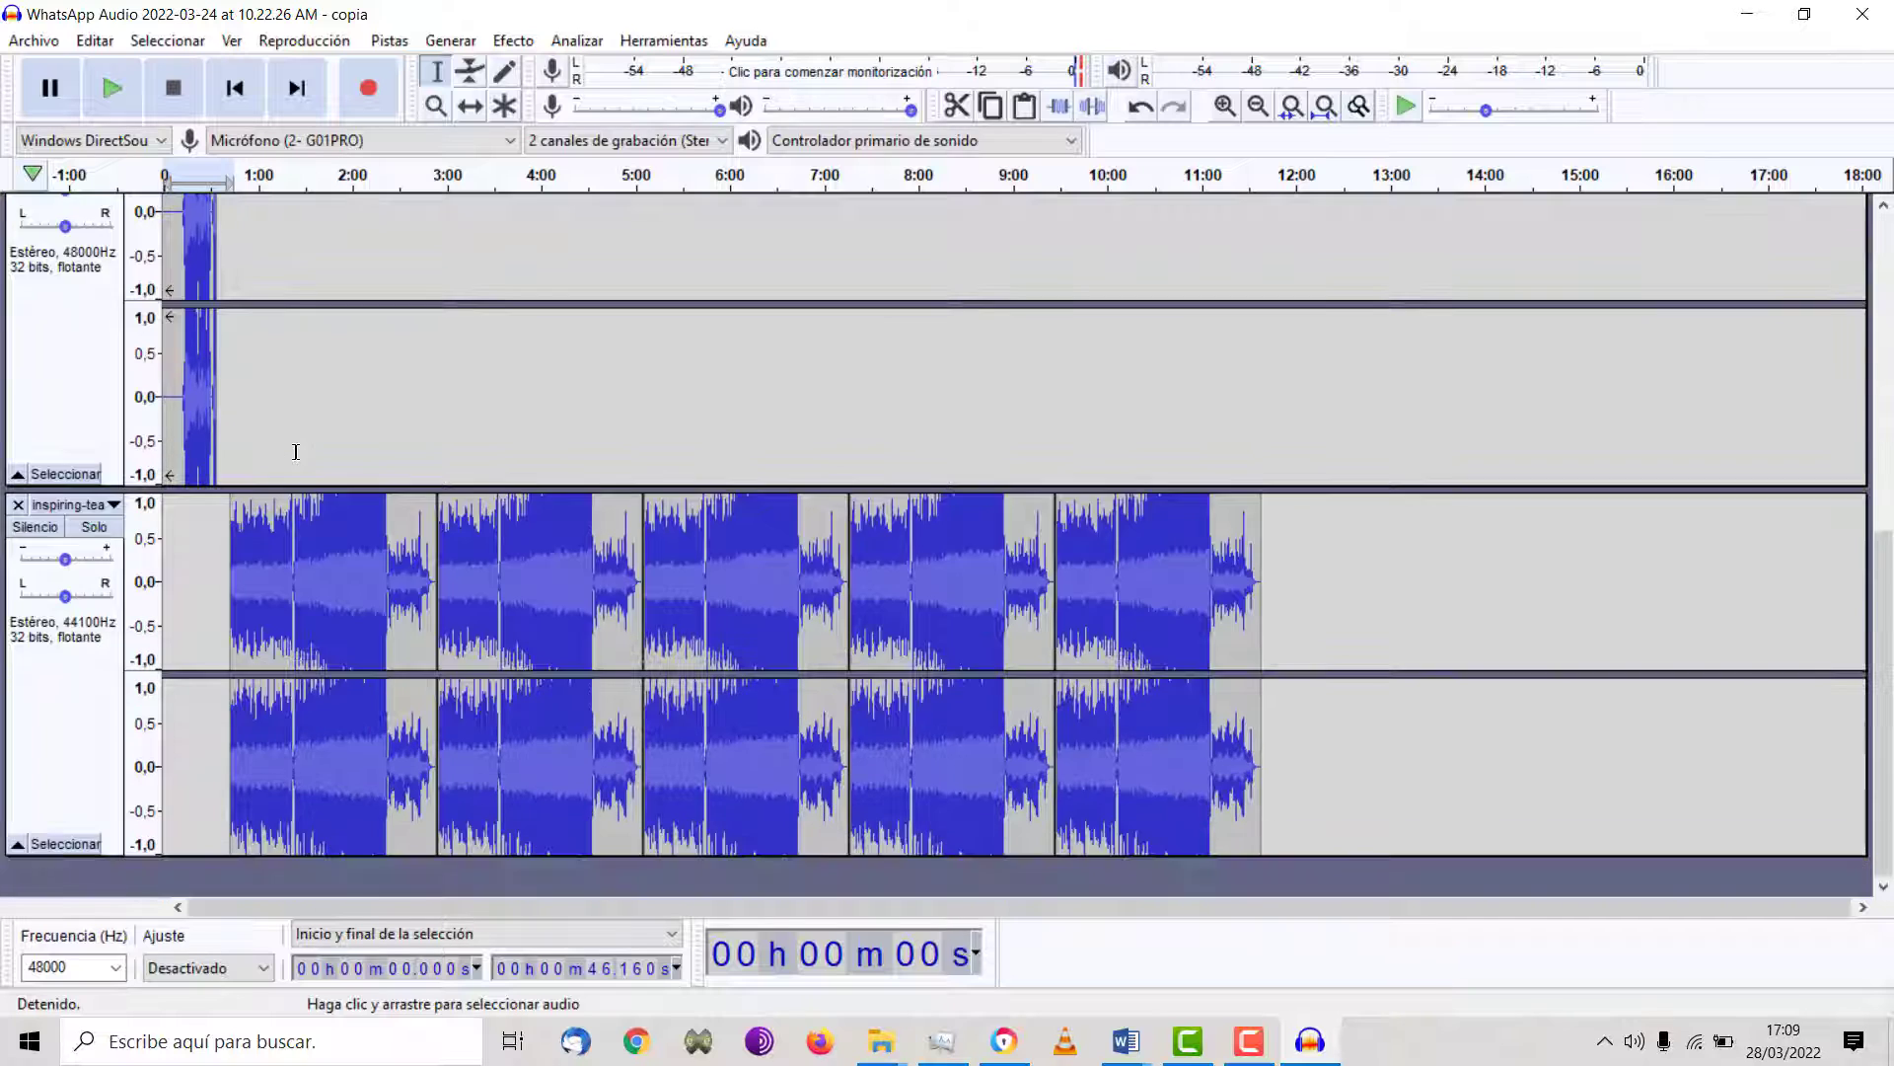
{"action": "scroll", "coordinate": [295, 452], "scroll_direction": "up", "scroll_amount": 3}
{"action": "scroll", "coordinate": [295, 452], "scroll_direction": "up", "scroll_amount": 2}
{"action": "scroll", "coordinate": [295, 452], "scroll_direction": "down", "scroll_amount": 1}
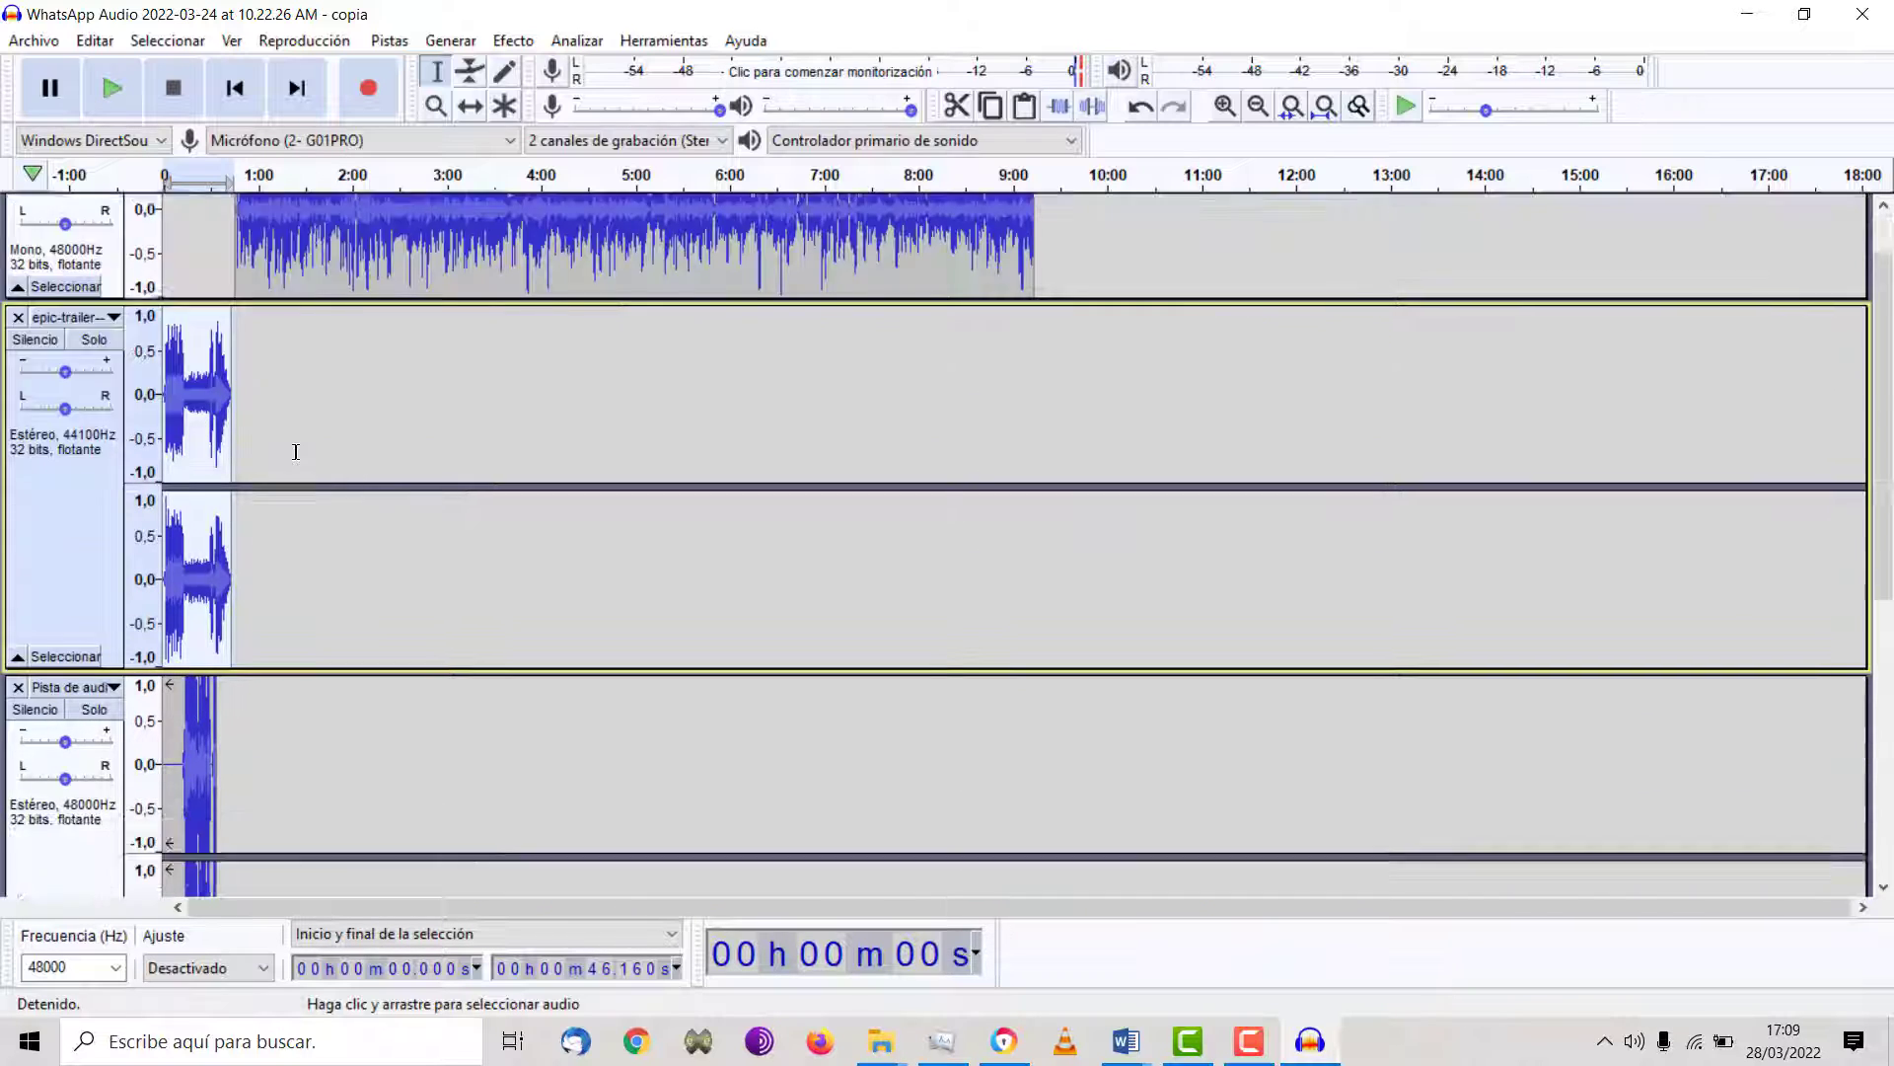
- Move the inspiring-teaser music track to the very top so it sits directly above the WhatsApp interview track
{"action": "scroll", "coordinate": [295, 452], "scroll_direction": "up", "scroll_amount": 1}
{"action": "scroll", "coordinate": [295, 452], "scroll_direction": "down", "scroll_amount": 3}
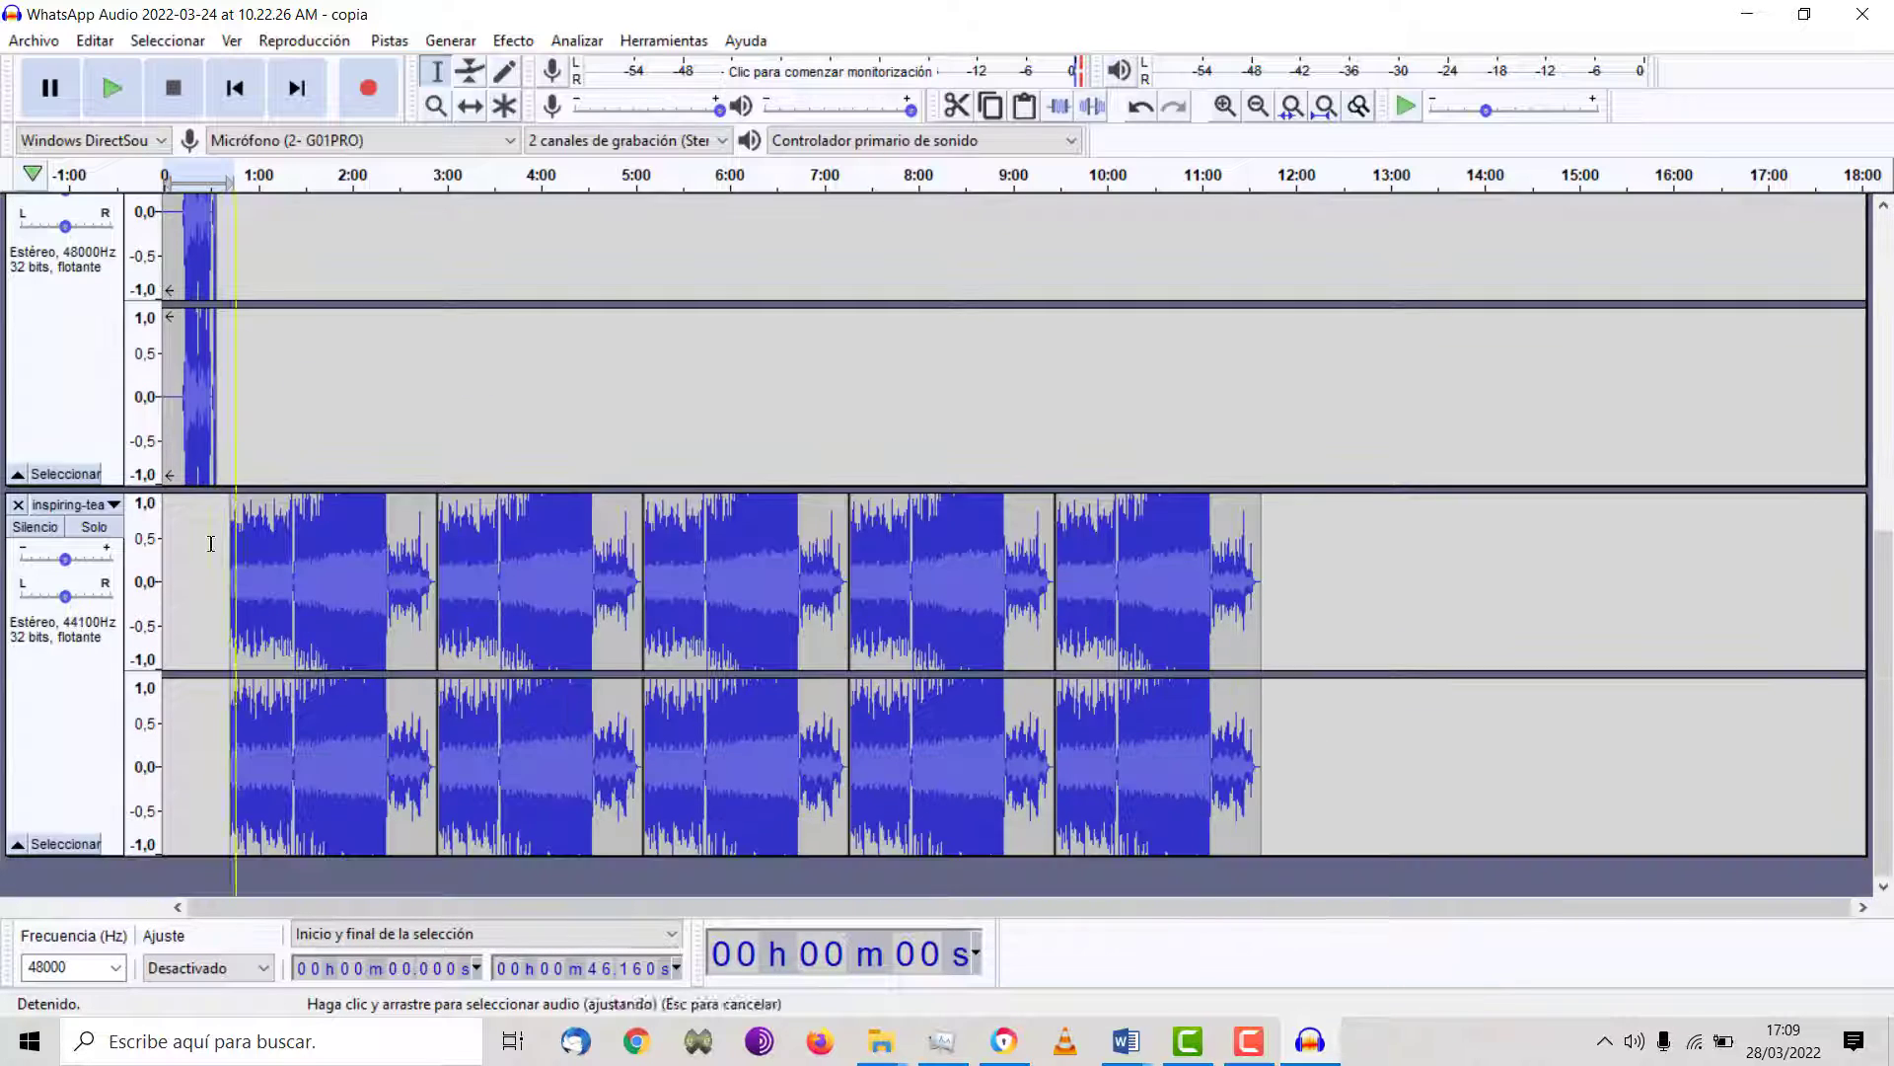
{"action": "left_click", "coordinate": [113, 507]}
{"action": "left_click", "coordinate": [145, 577]}
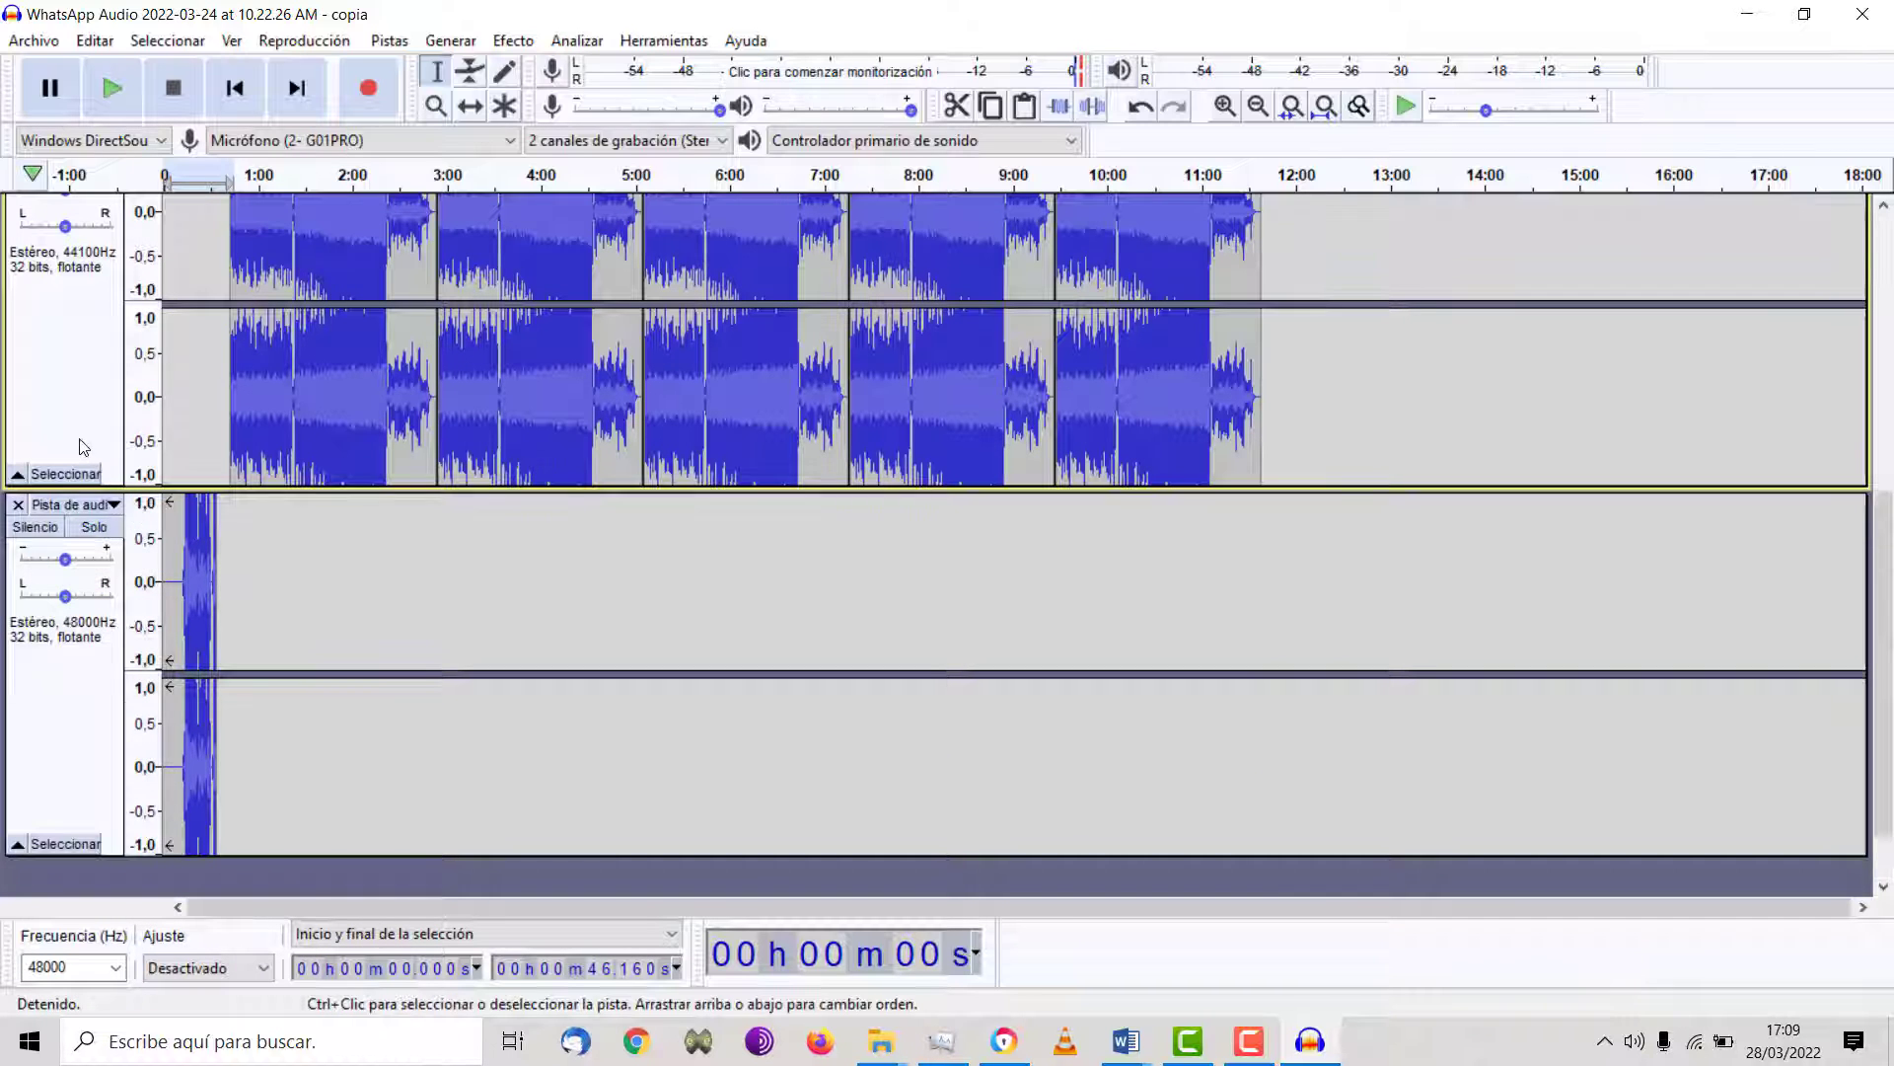
{"action": "scroll", "coordinate": [135, 516], "scroll_direction": "up", "scroll_amount": 3}
{"action": "left_click", "coordinate": [99, 372]}
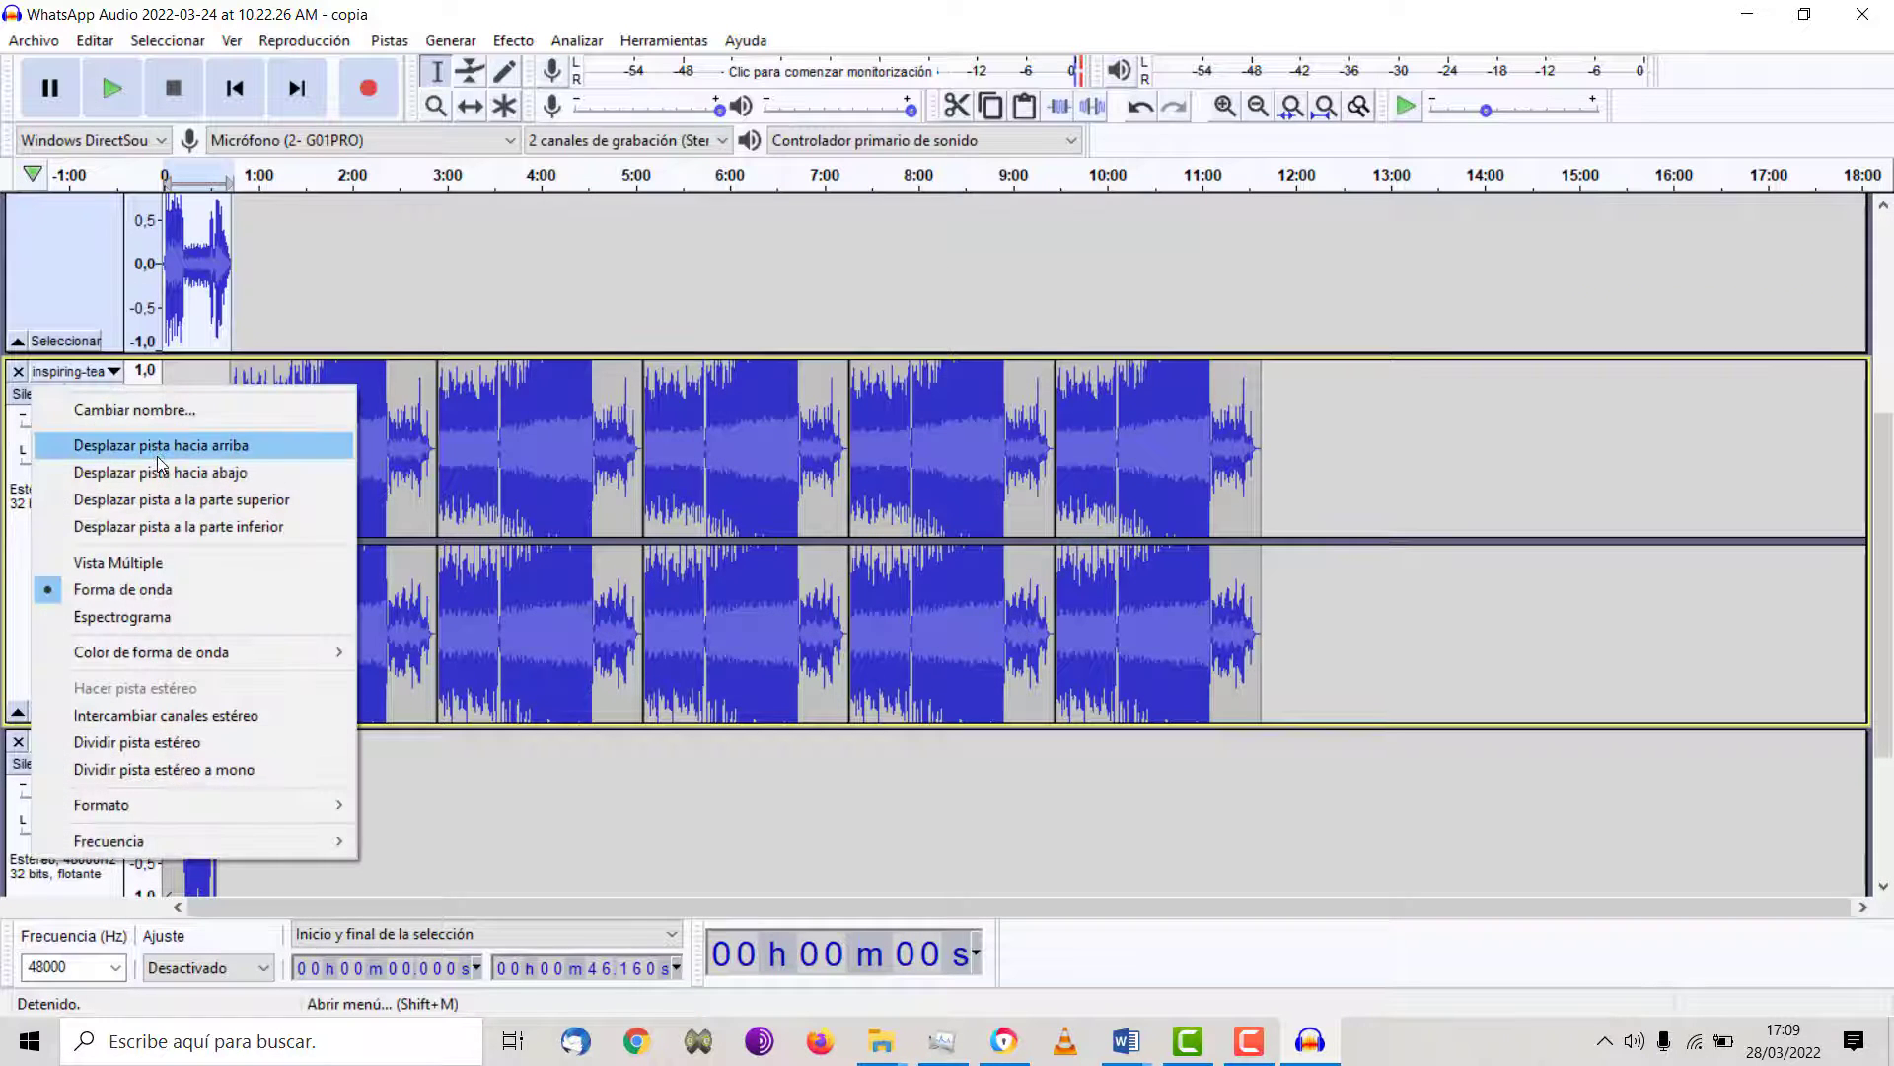
{"action": "left_click", "coordinate": [164, 500]}
{"action": "scroll", "coordinate": [586, 352], "scroll_direction": "up", "scroll_amount": 5}
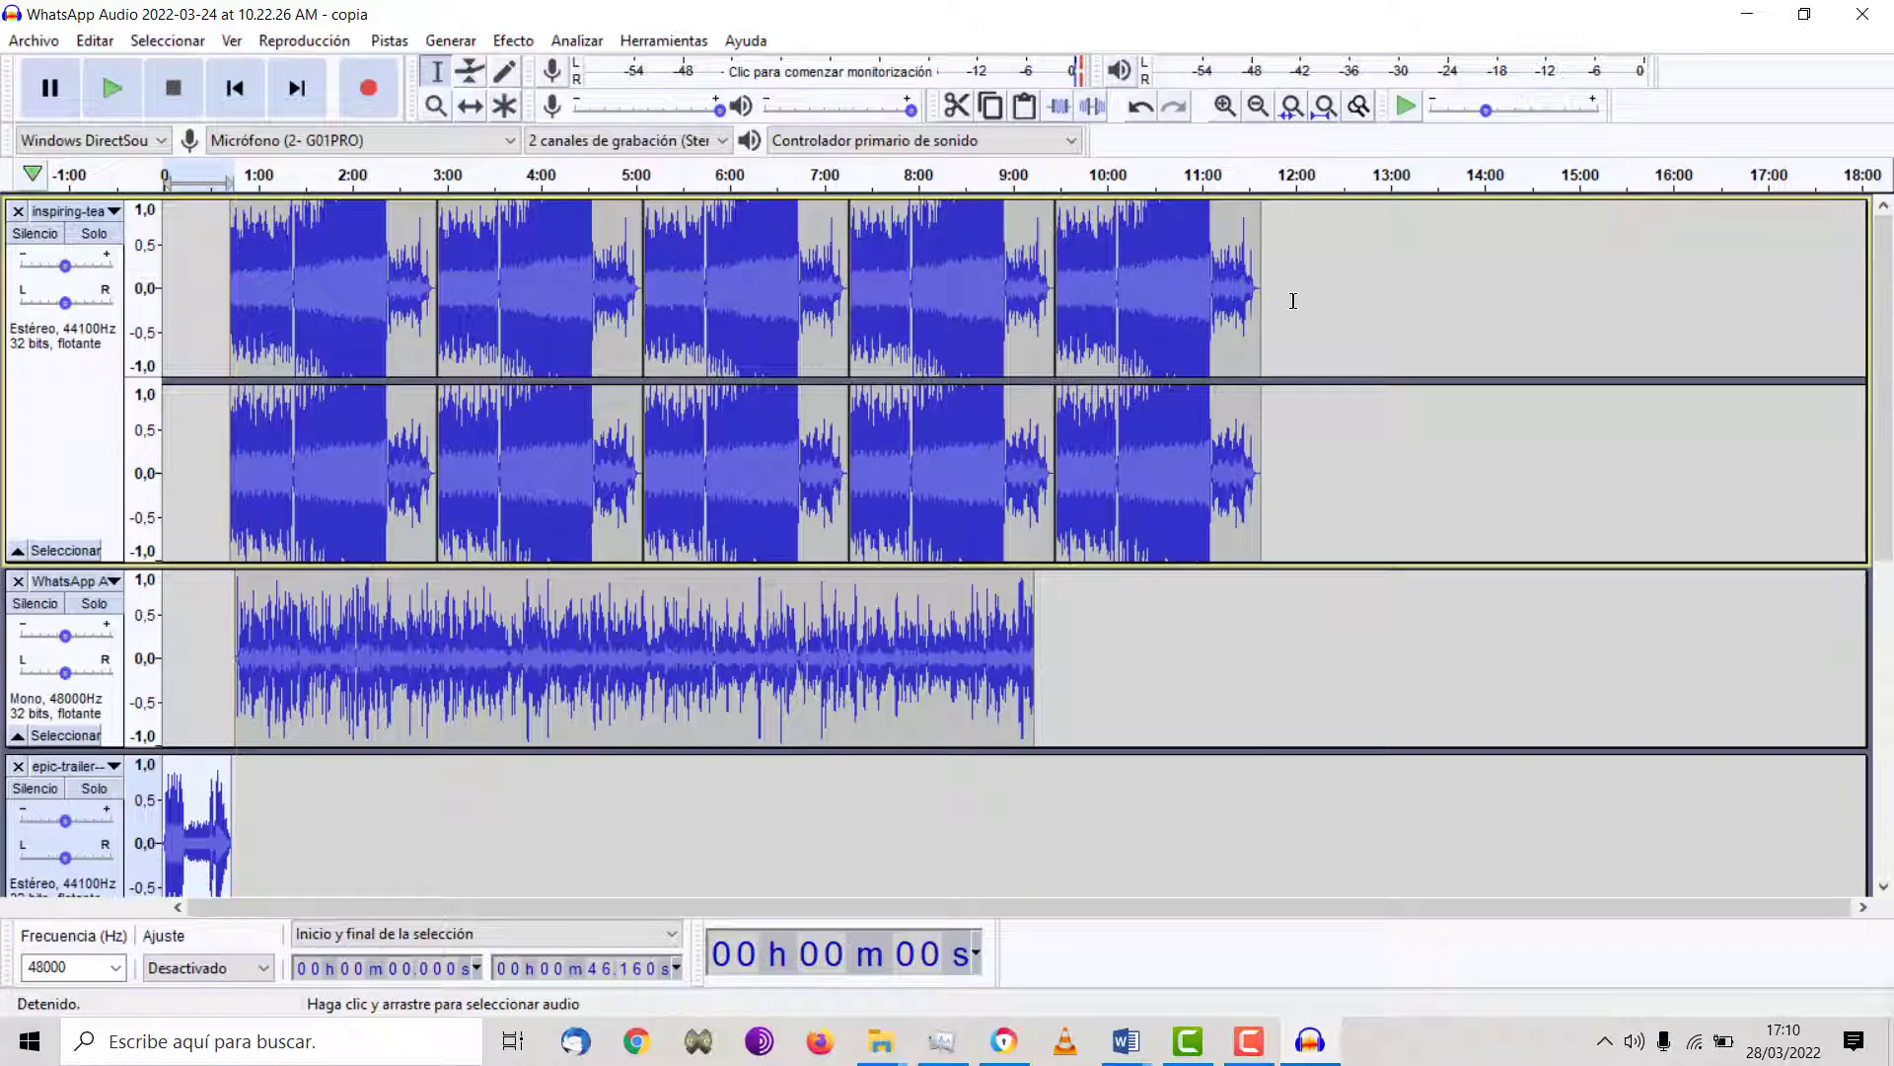
- Select all of the inspiring music from about 0:40 to 11:58 and apply Auto Duck with a -12 dB duck amount
{"action": "left_click_drag", "start_coordinate": [1285, 296], "coordinate": [227, 357]}
{"action": "left_click", "coordinate": [512, 41]}
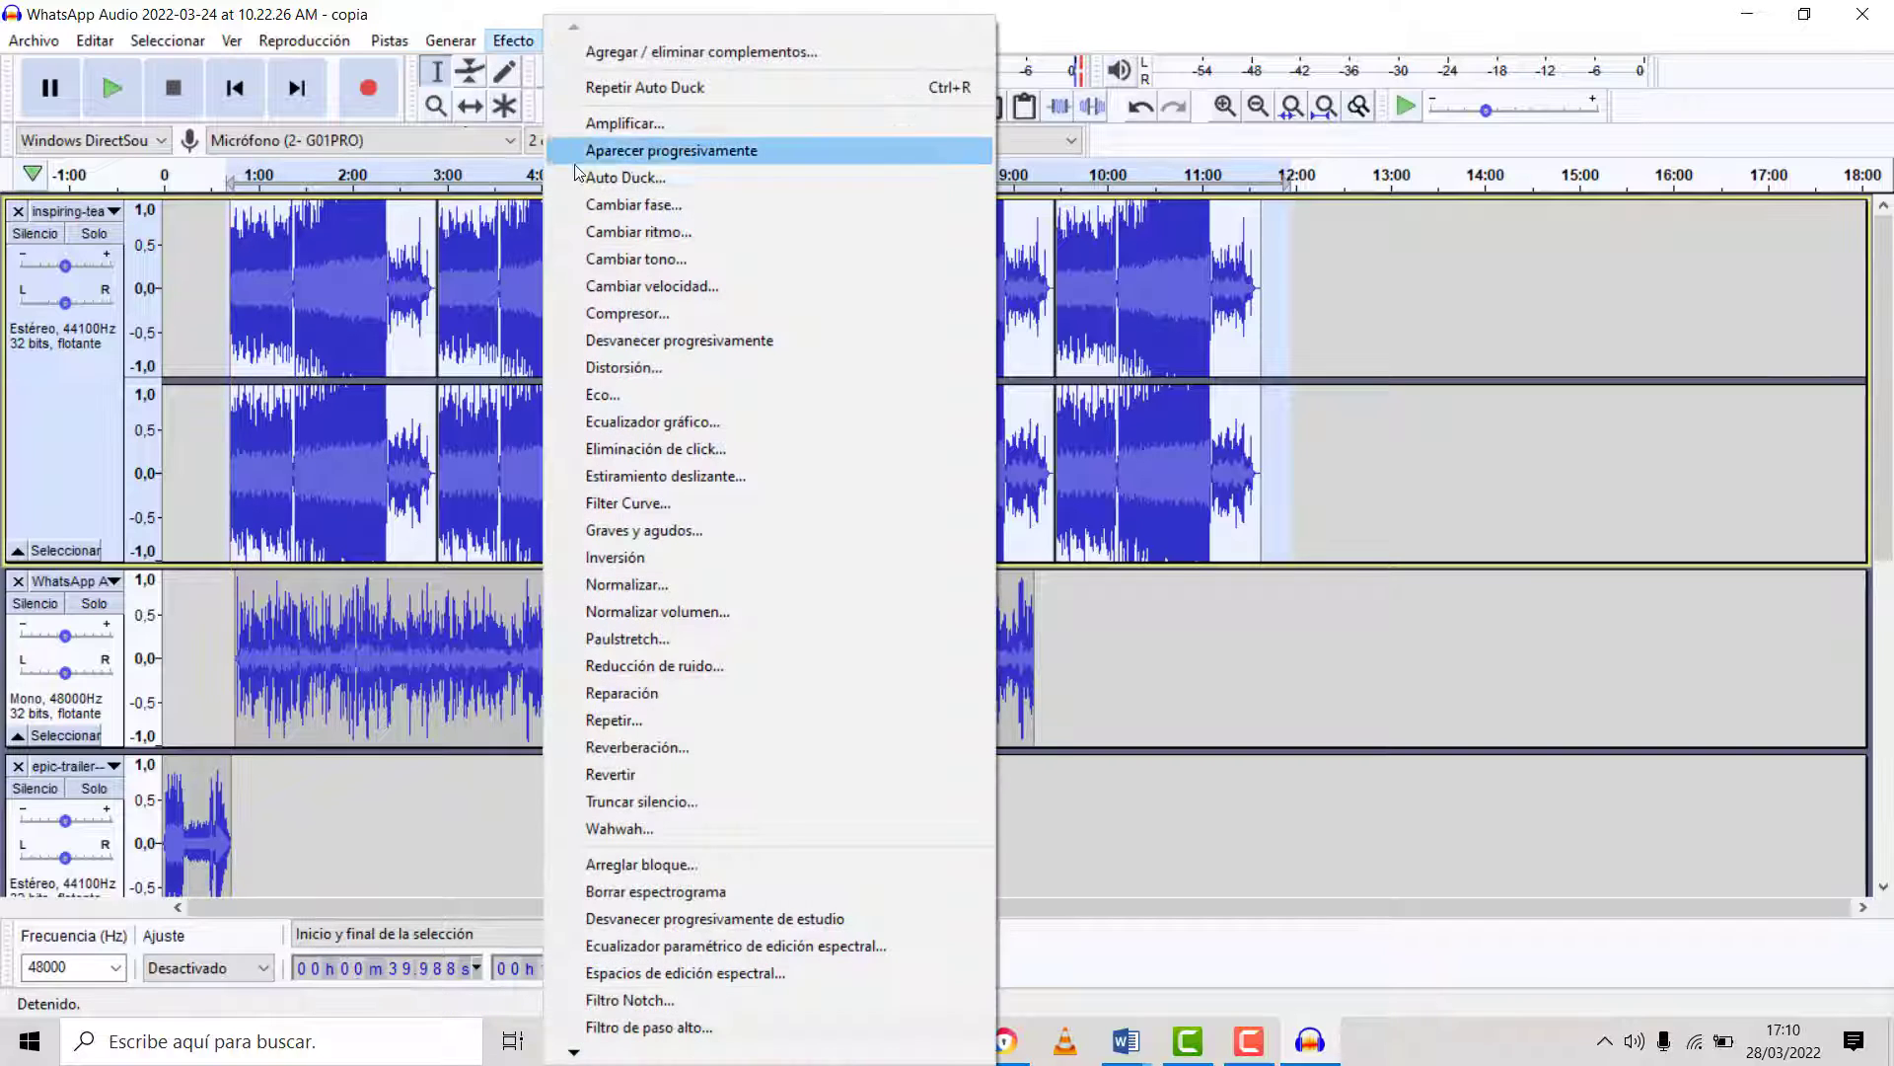
{"action": "left_click", "coordinate": [578, 170]}
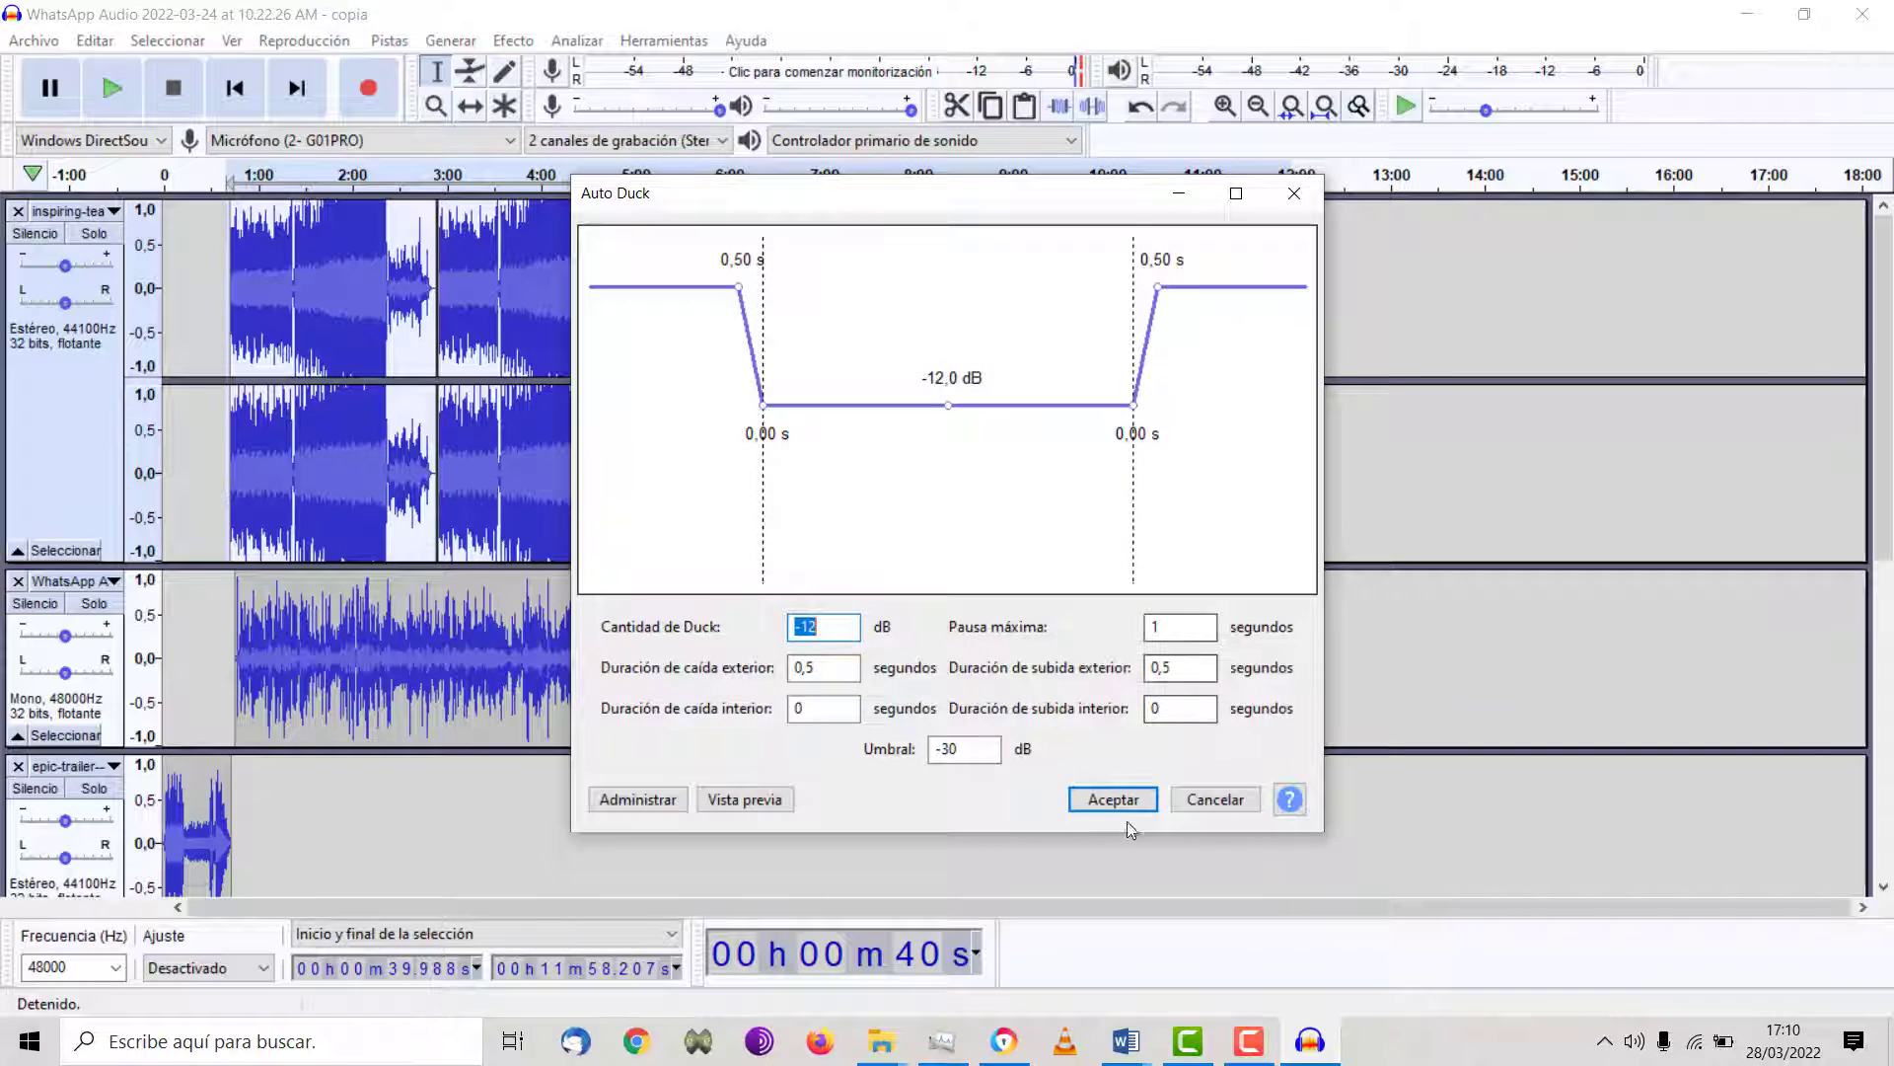
{"action": "left_click", "coordinate": [1120, 804]}
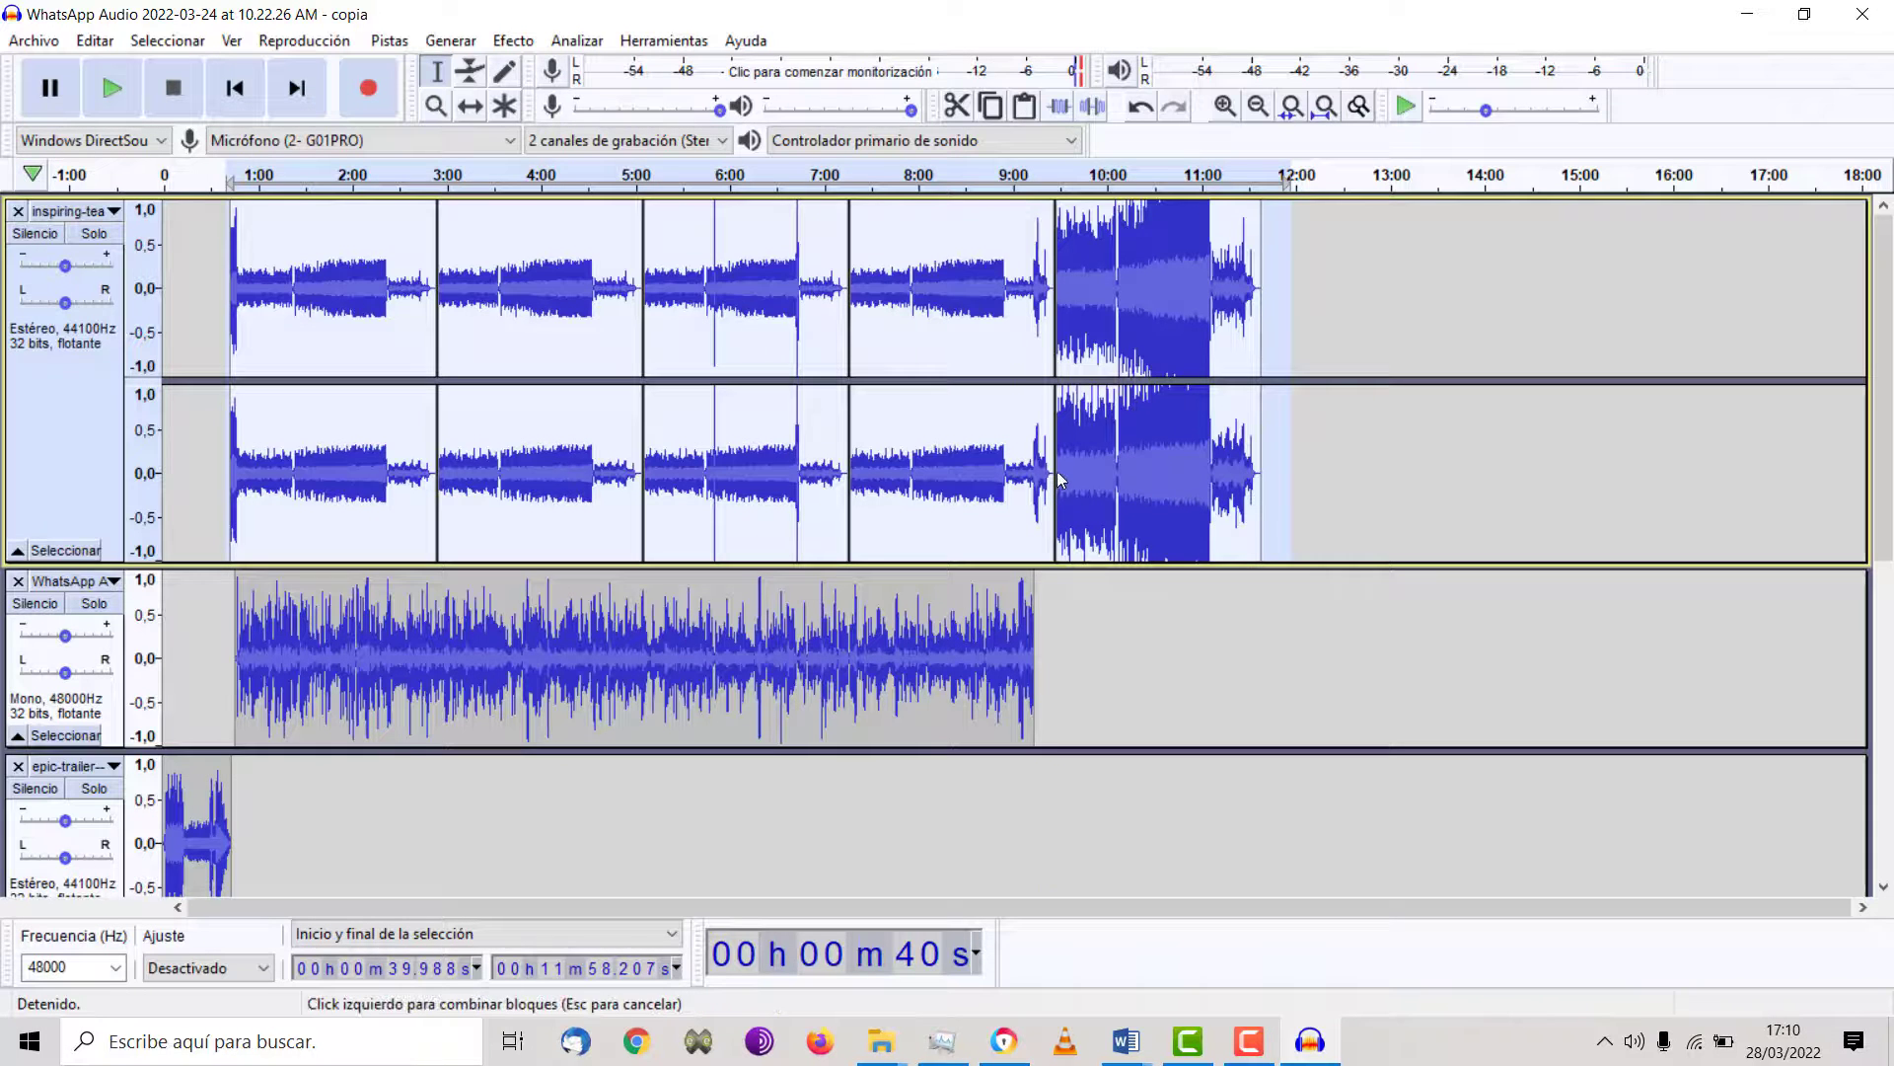
- Delete the surplus inspiring music from about 9:42 to its end
{"action": "left_click", "coordinate": [1284, 446]}
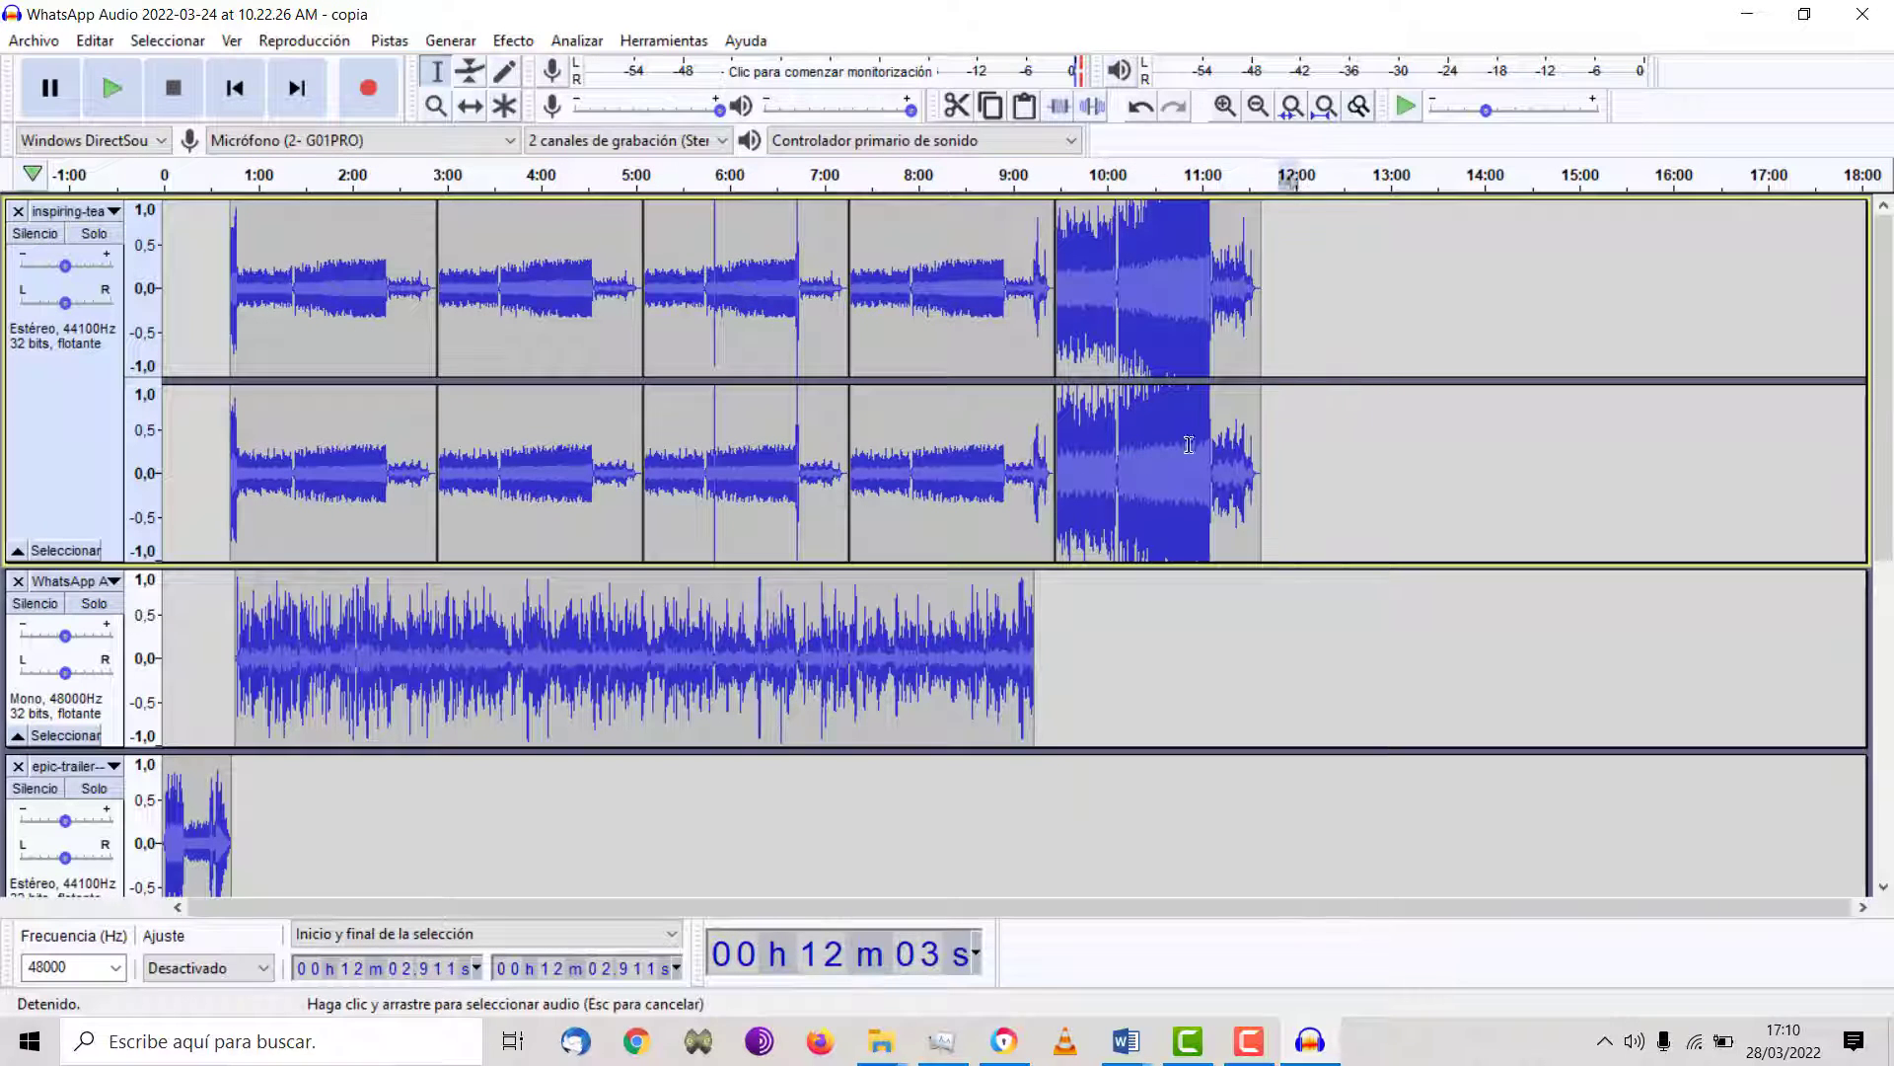
{"action": "left_click_drag", "start_coordinate": [1189, 444], "coordinate": [1080, 444]}
{"action": "key", "text": "Delete"}
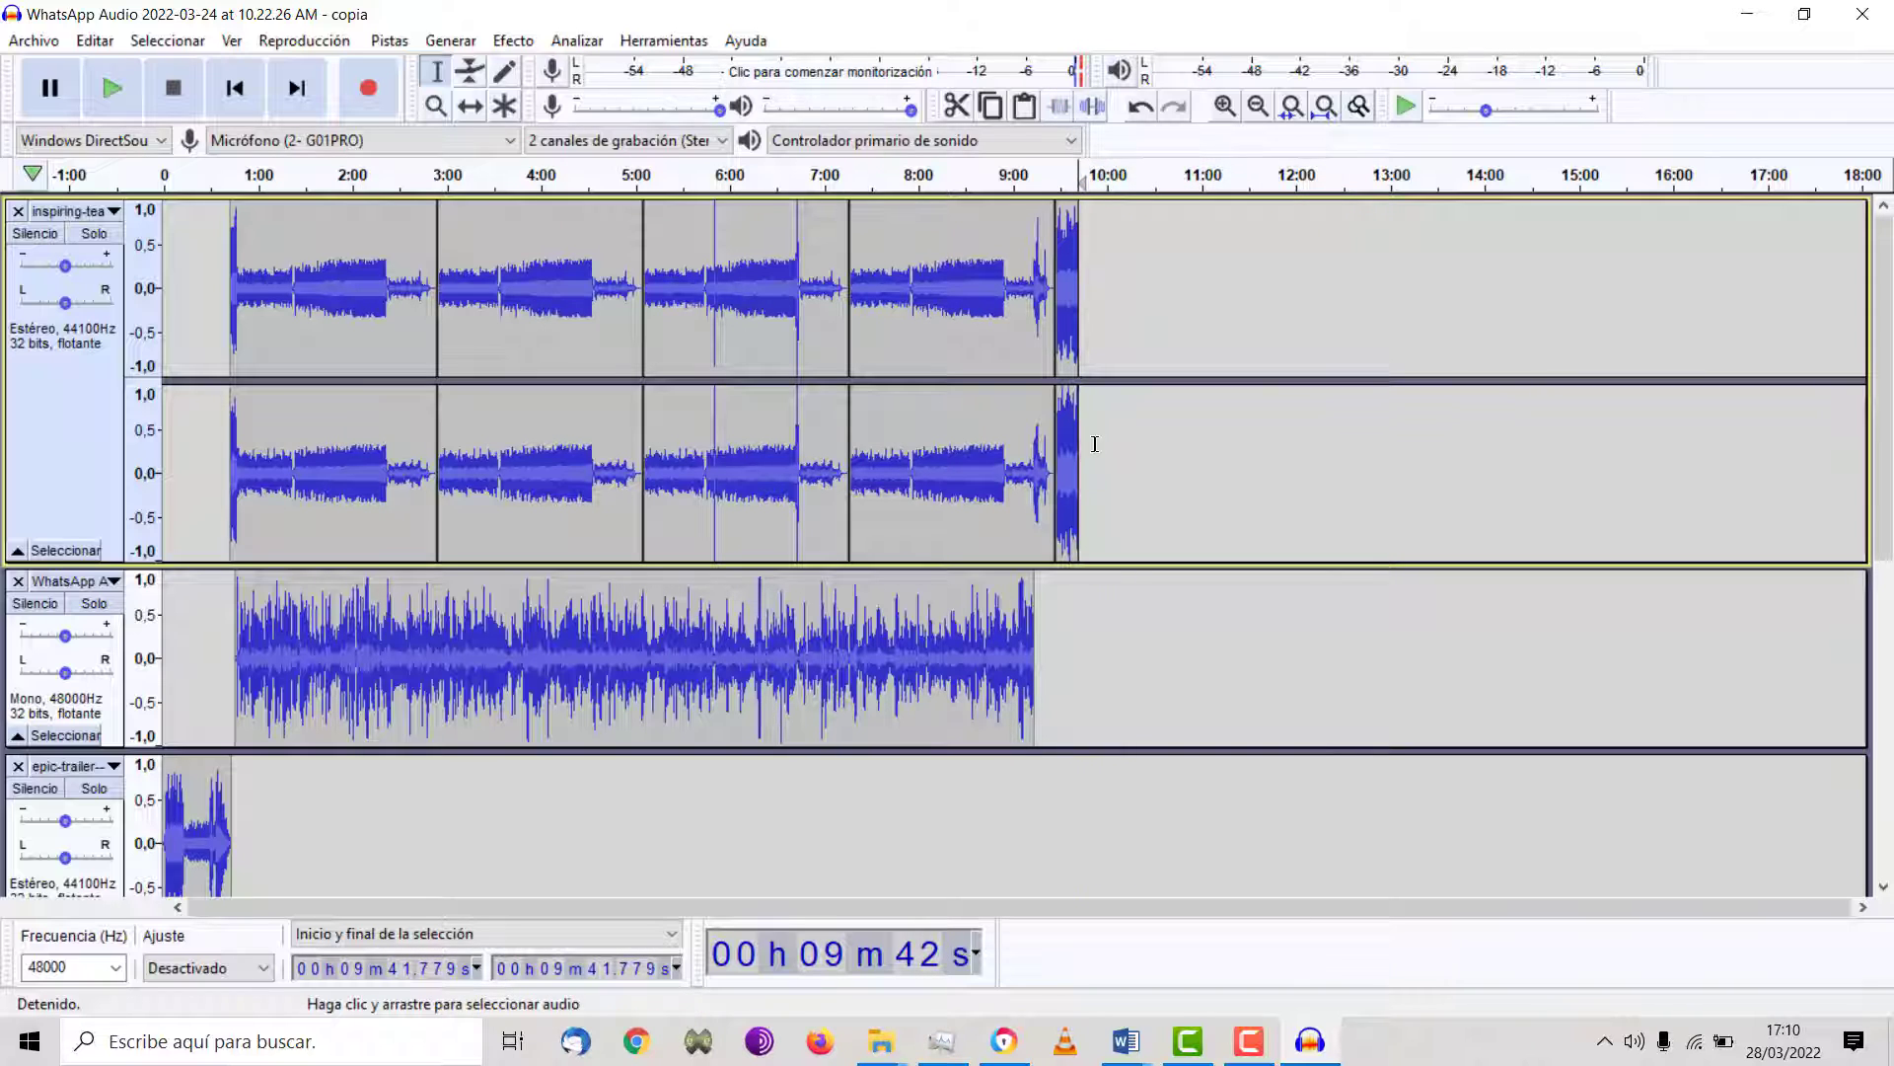
- Fade out the end of the inspiring music across a selection from about 9:14 to 9:54
{"action": "left_click_drag", "start_coordinate": [1097, 444], "coordinate": [1031, 448]}
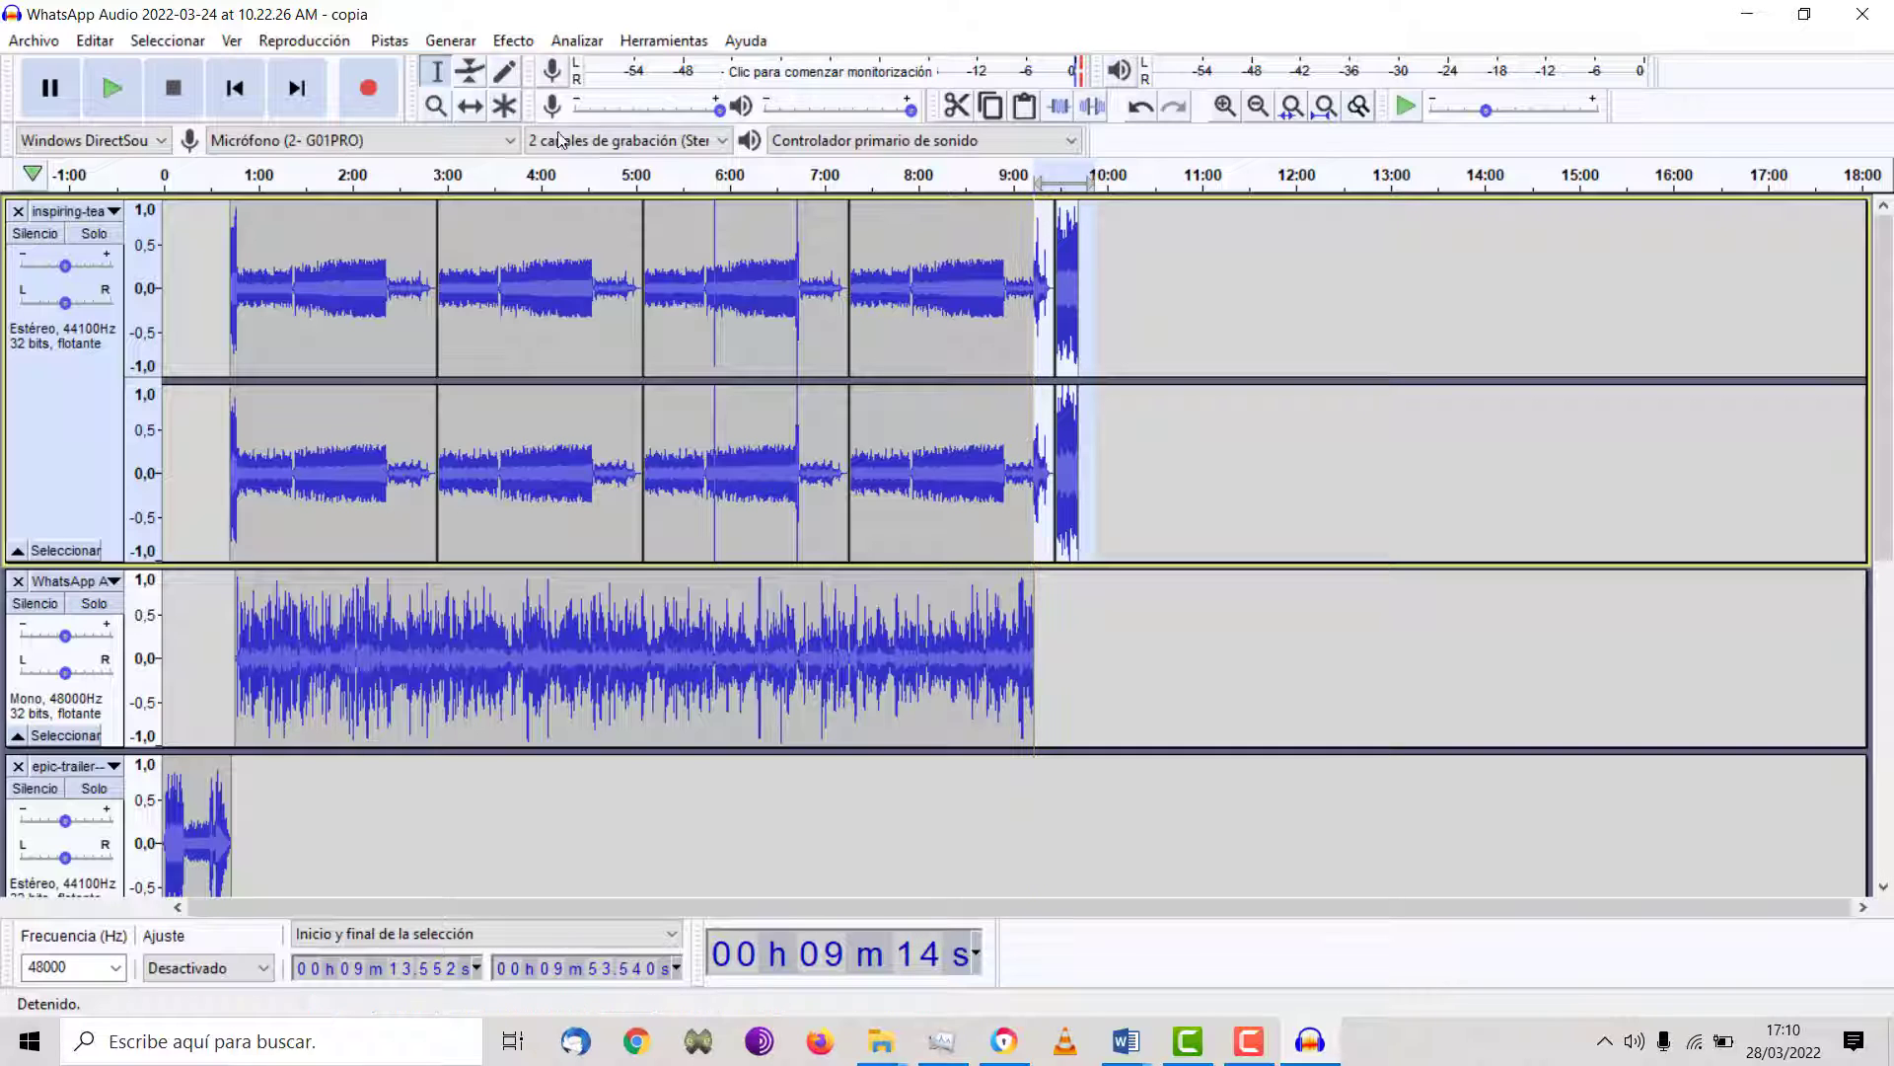
{"action": "left_click", "coordinate": [512, 41]}
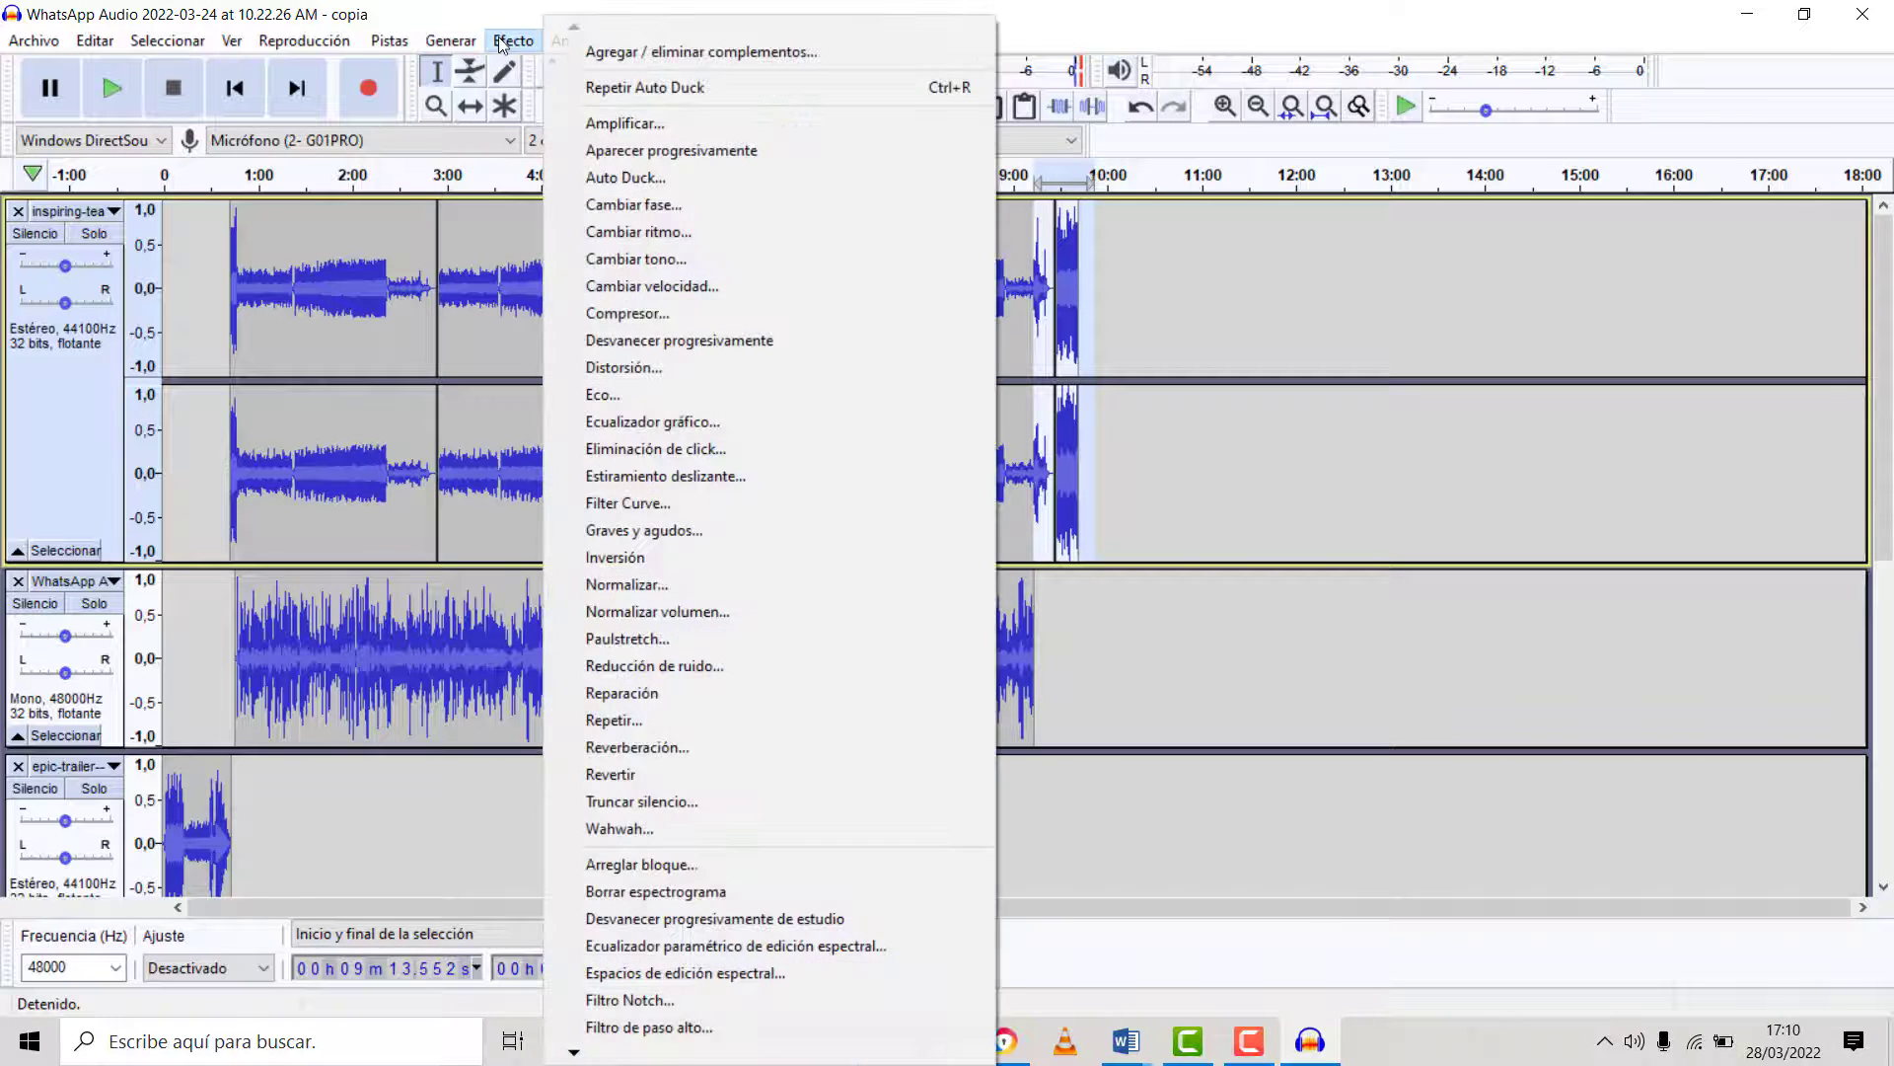
{"action": "left_click", "coordinate": [669, 316]}
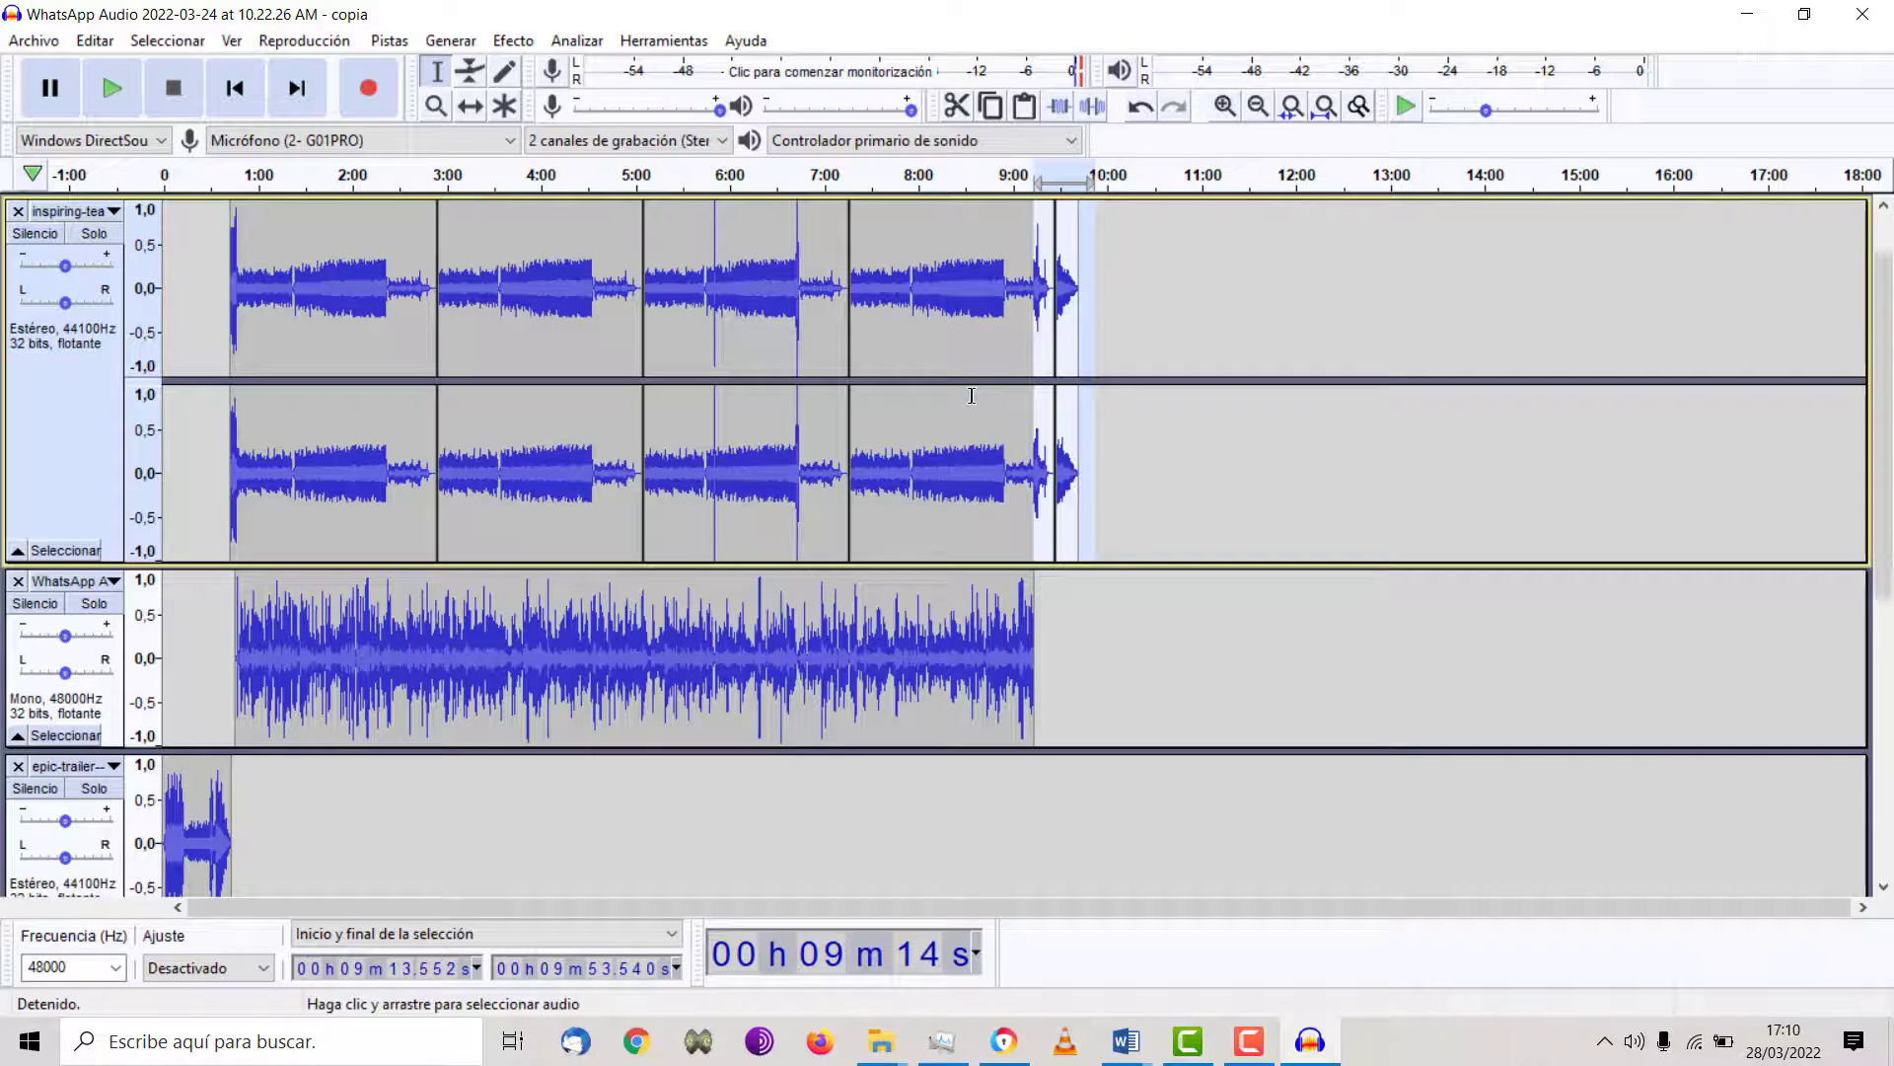
{"action": "scroll", "coordinate": [971, 395], "scroll_direction": "down", "scroll_amount": 8}
{"action": "scroll", "coordinate": [970, 395], "scroll_direction": "up", "scroll_amount": 5}
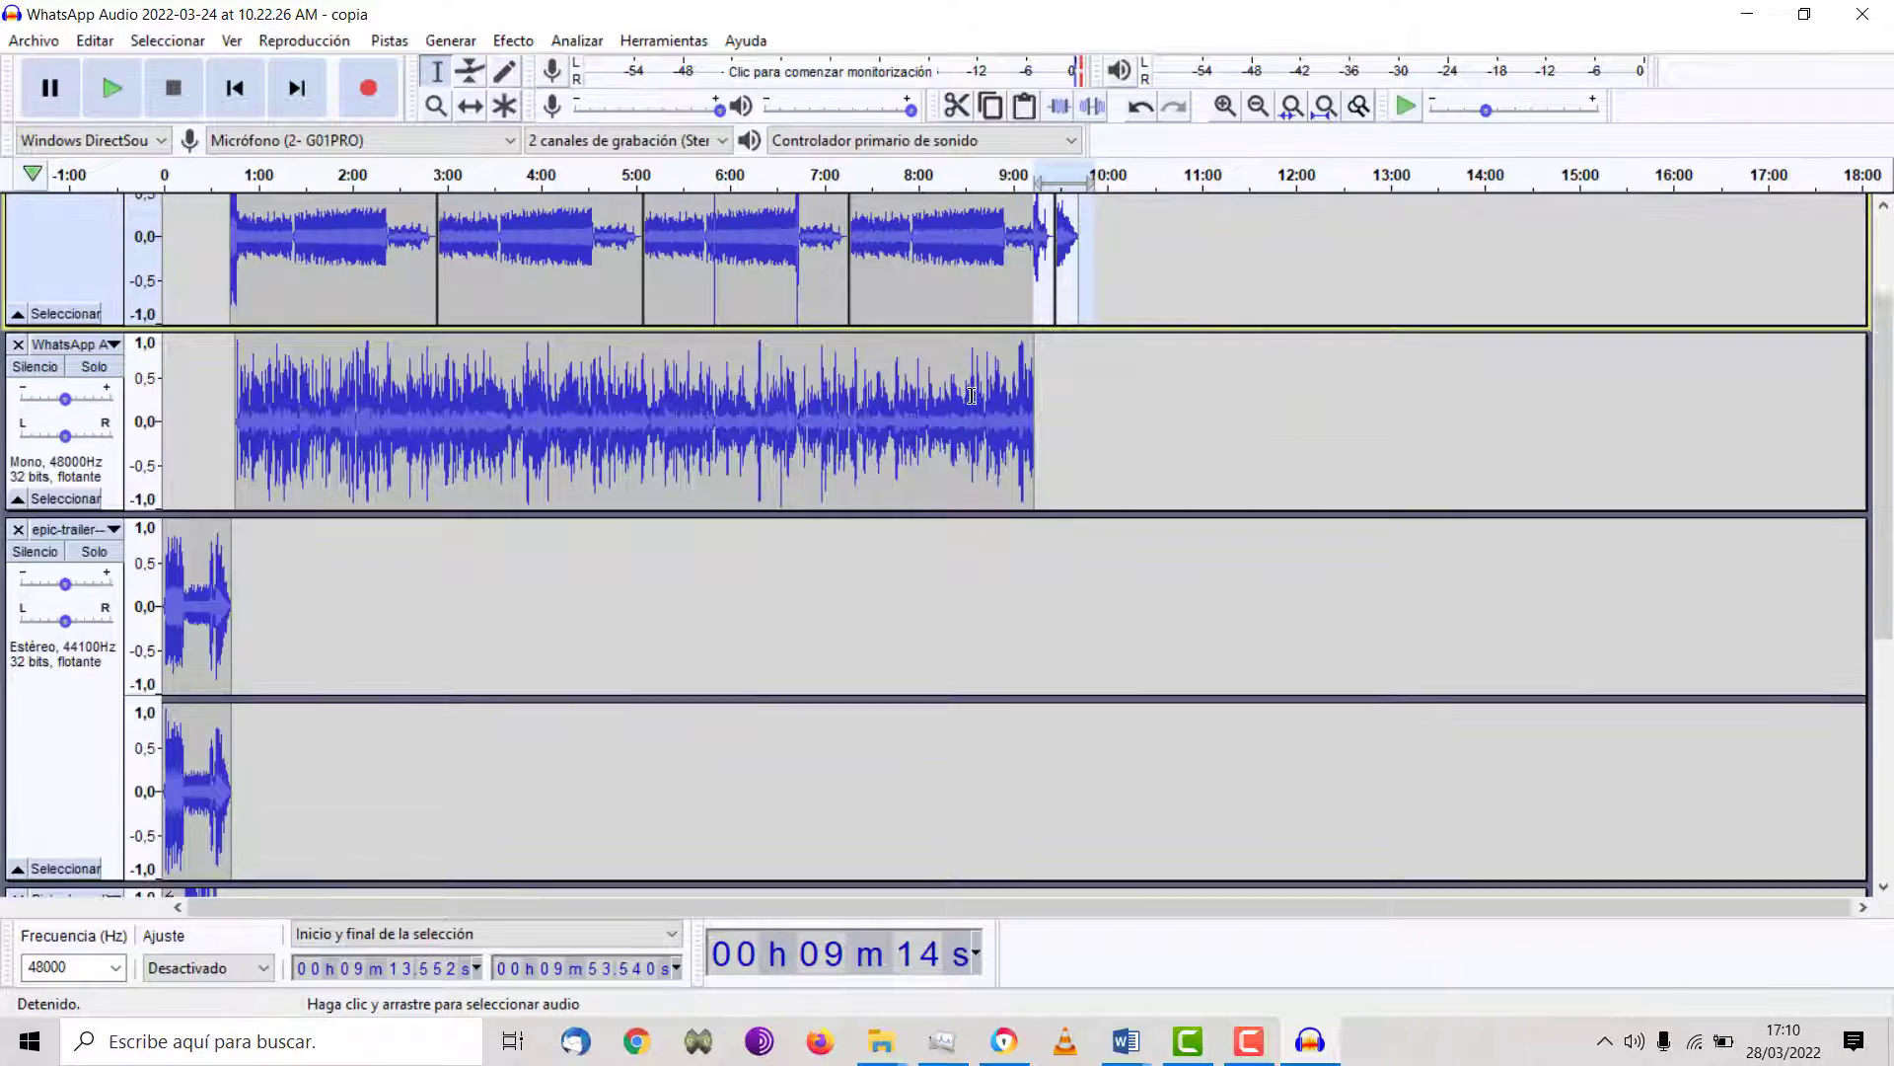
{"action": "scroll", "coordinate": [970, 395], "scroll_direction": "up", "scroll_amount": 3}
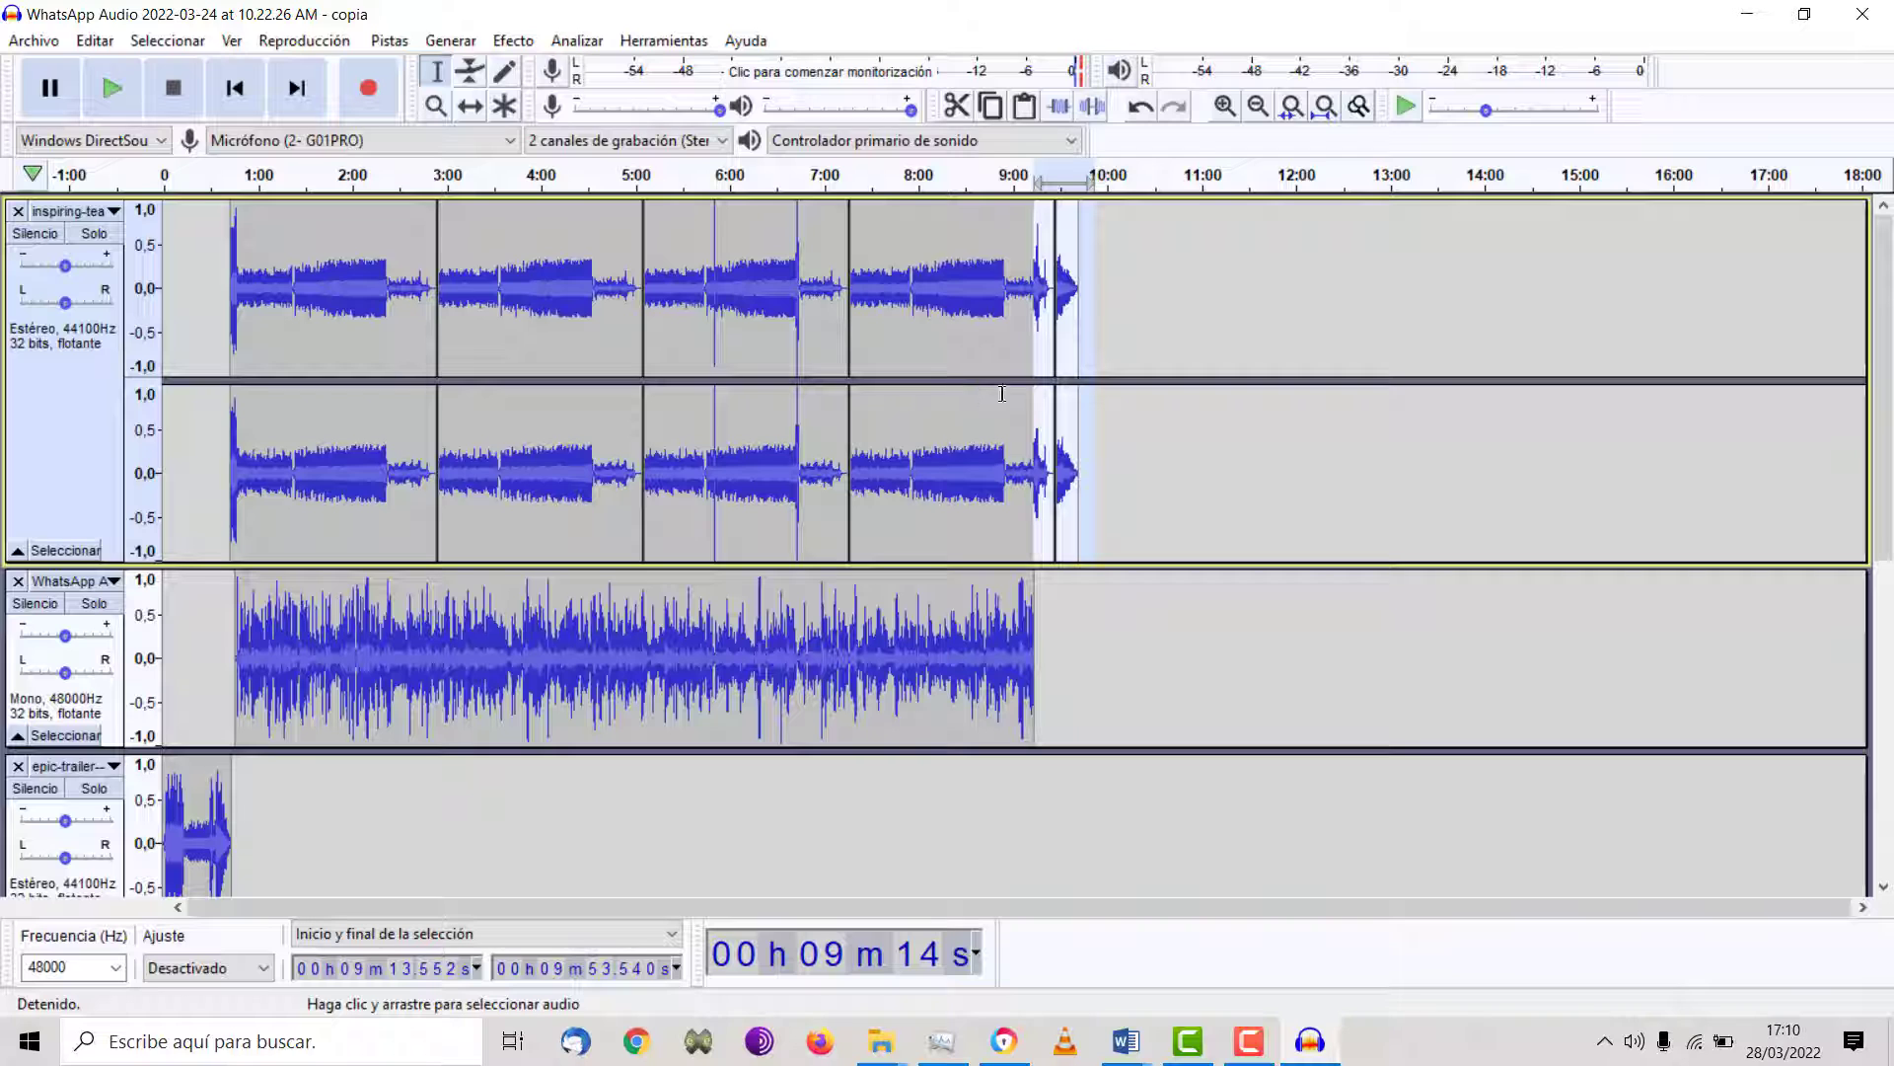
{"action": "left_click", "coordinate": [1085, 356]}
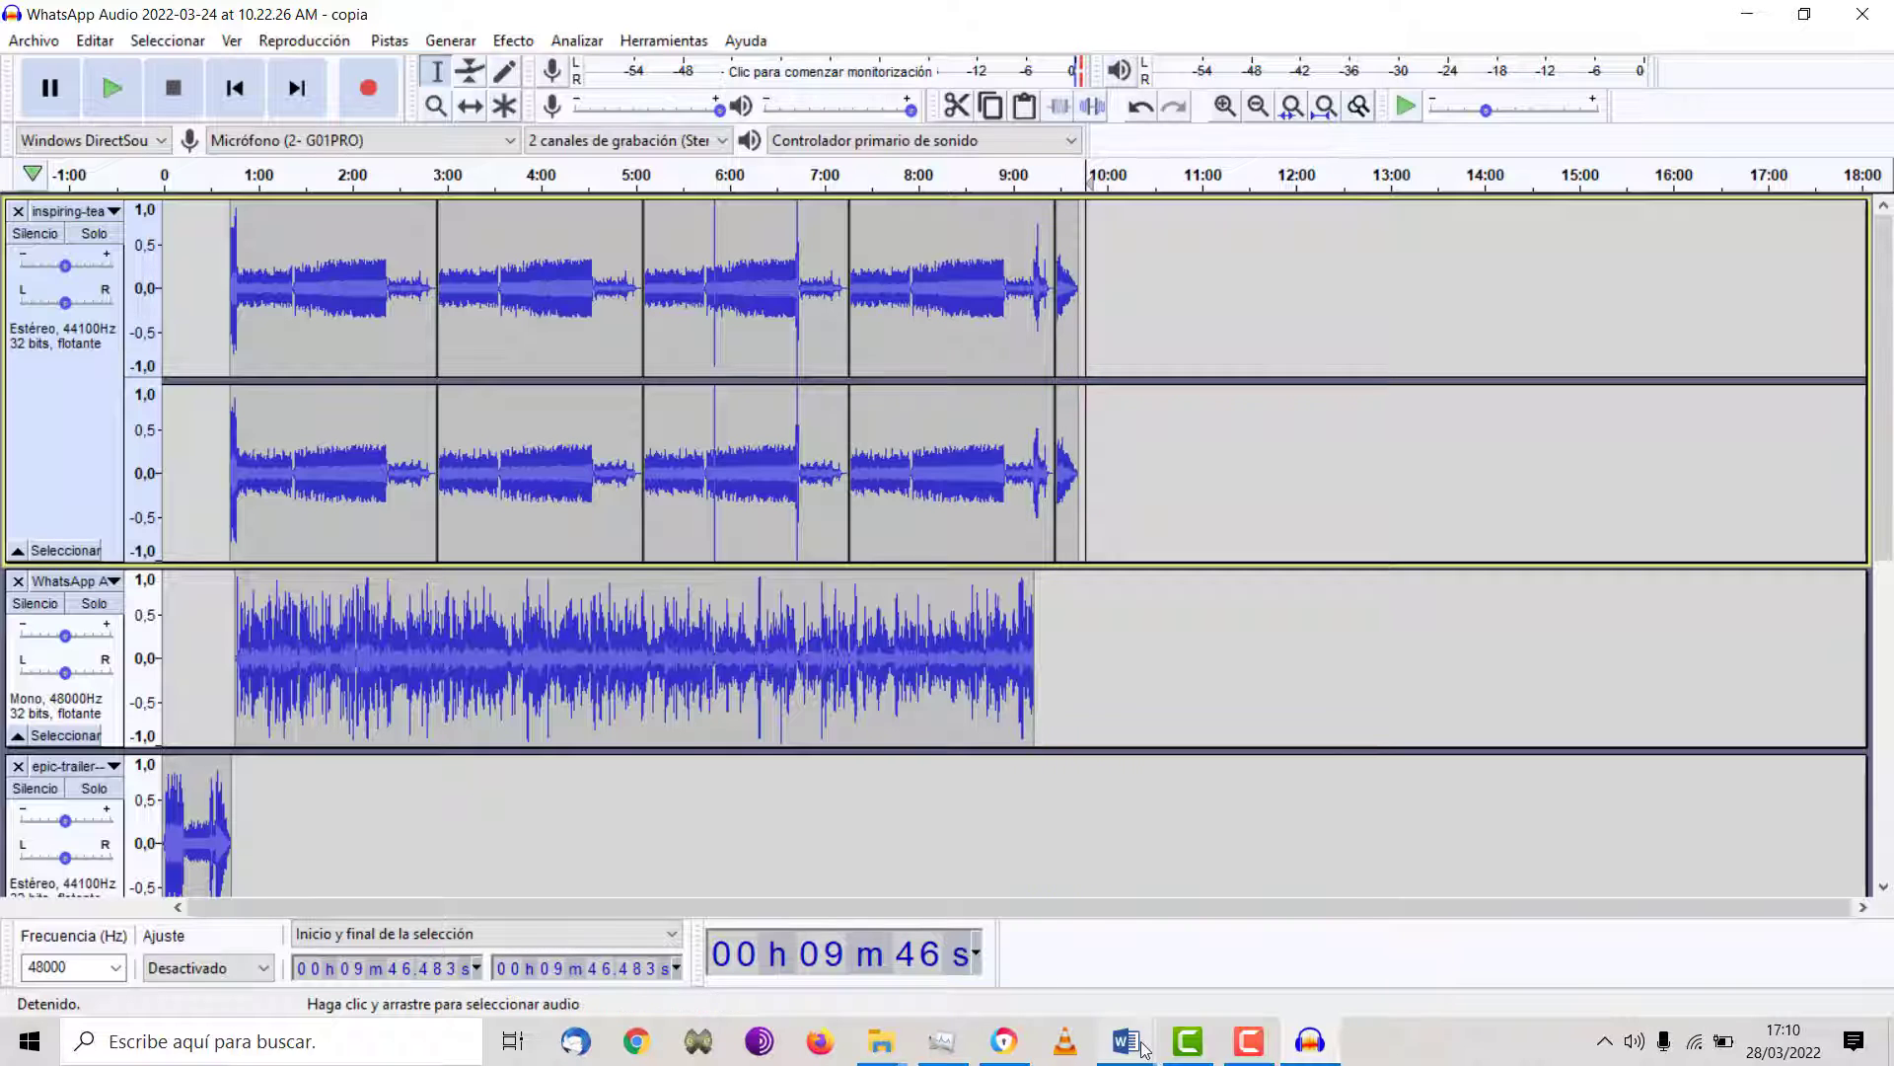
- Switch to PODCASTIESMONTERROSO.docx in Word to read the music credits, and set Audacity's cursor at the interview's end, about 9:17
{"action": "mouse_move", "coordinate": [1141, 1046]}
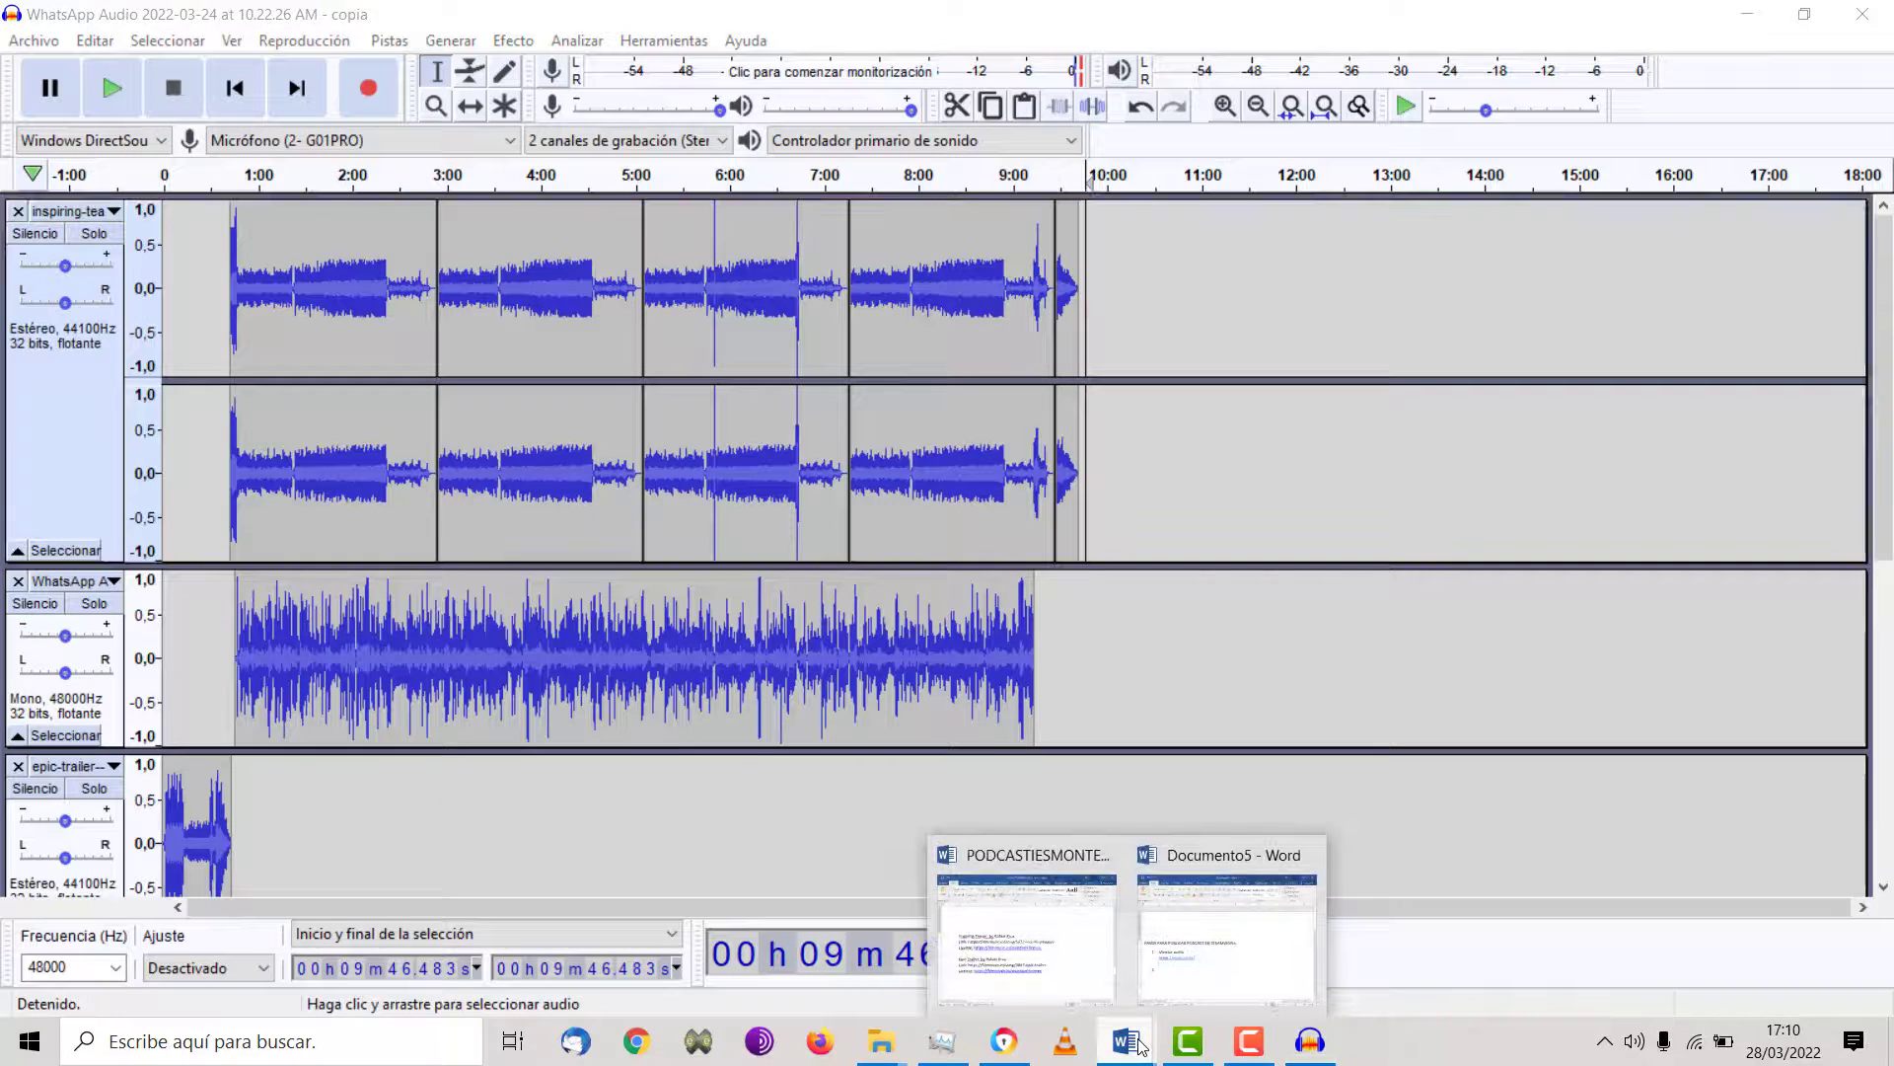
{"action": "left_click", "coordinate": [1089, 1000]}
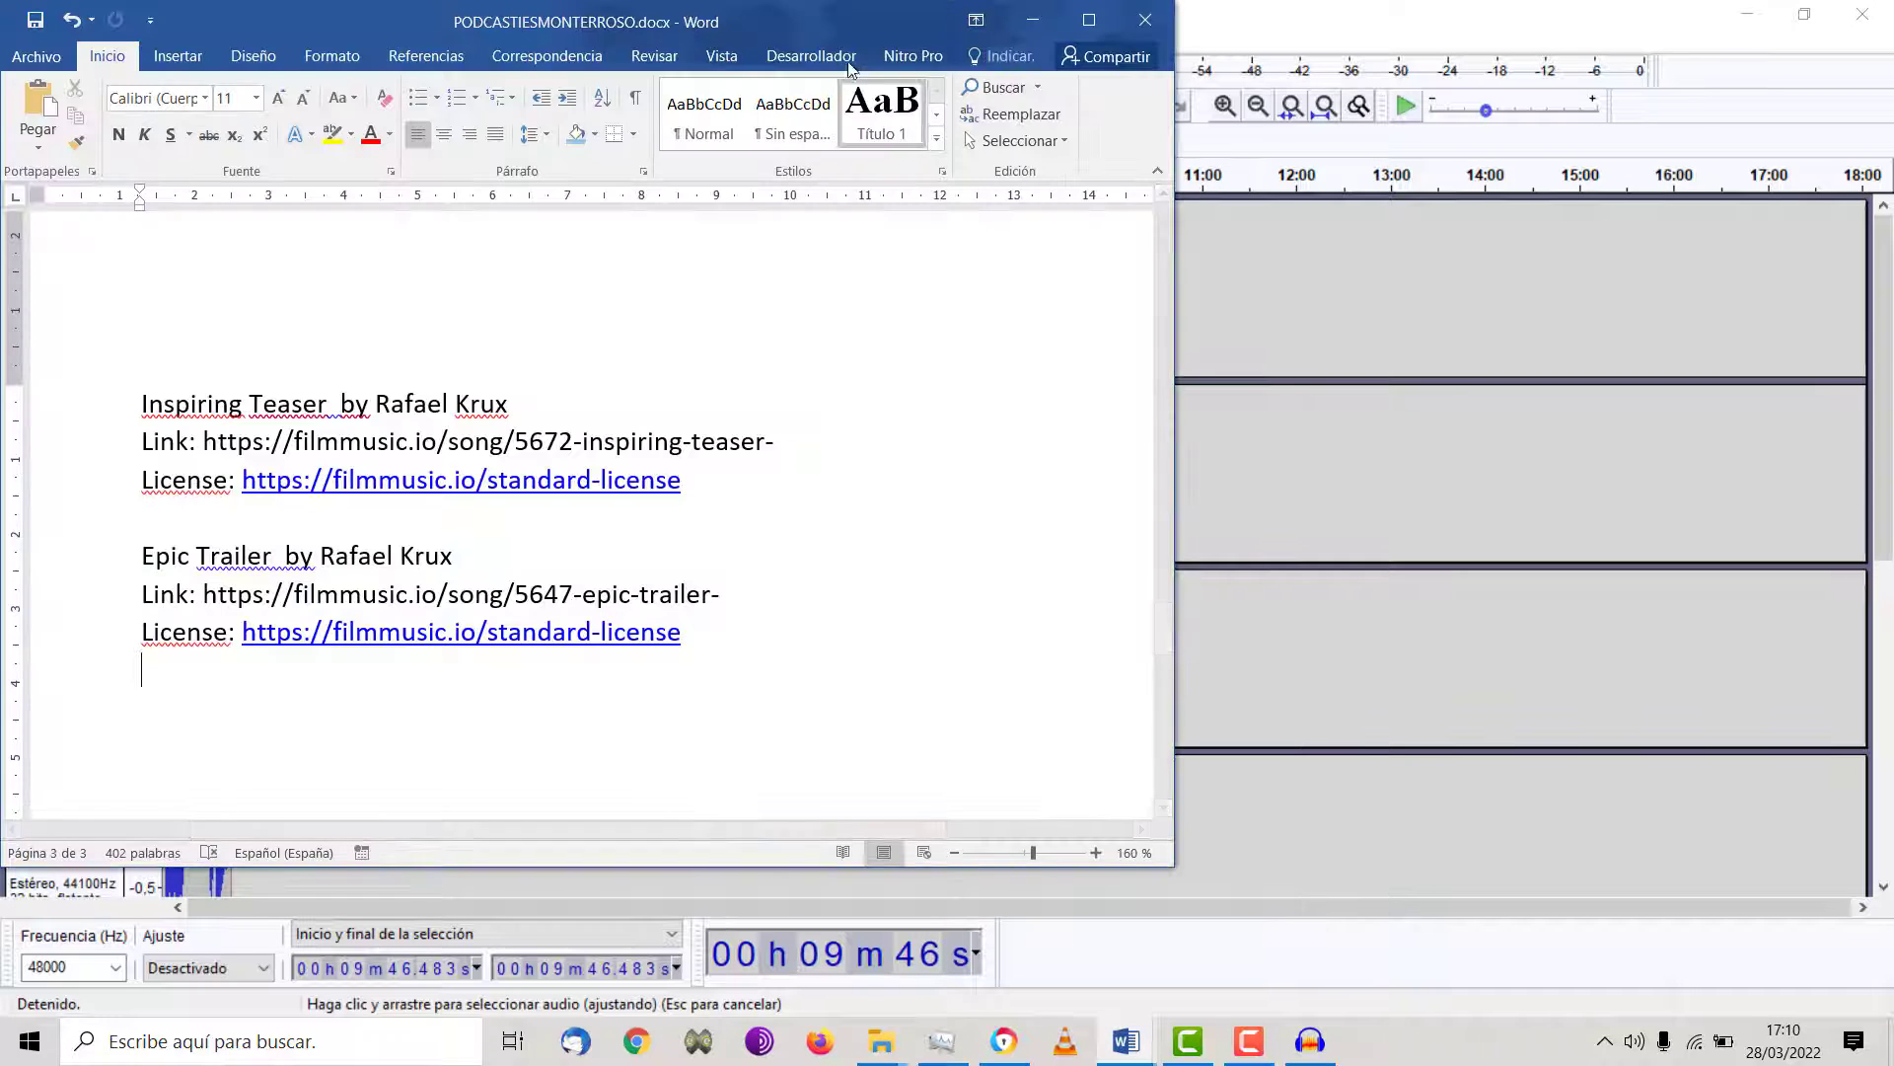
{"action": "left_click_drag", "start_coordinate": [844, 4], "coordinate": [665, 162]}
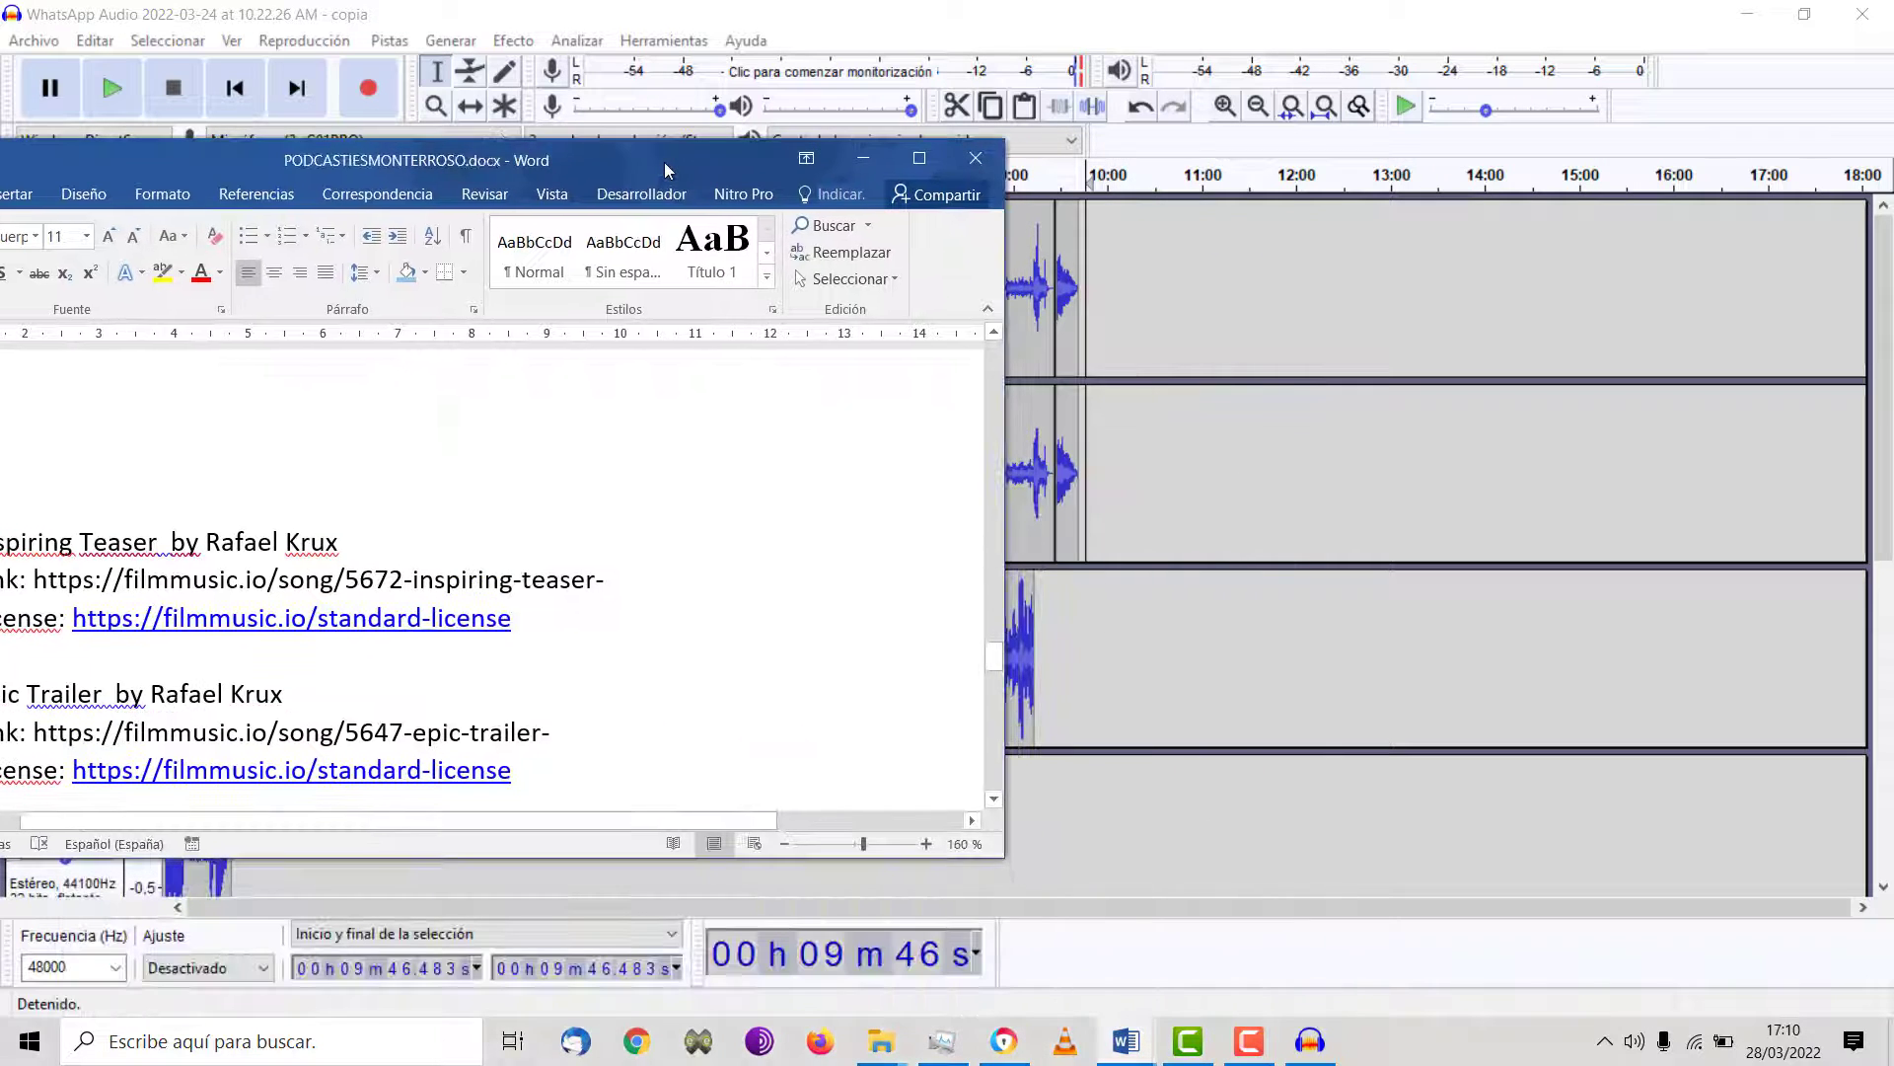
{"action": "left_click", "coordinate": [1037, 657]}
{"action": "left_click", "coordinate": [1037, 657]}
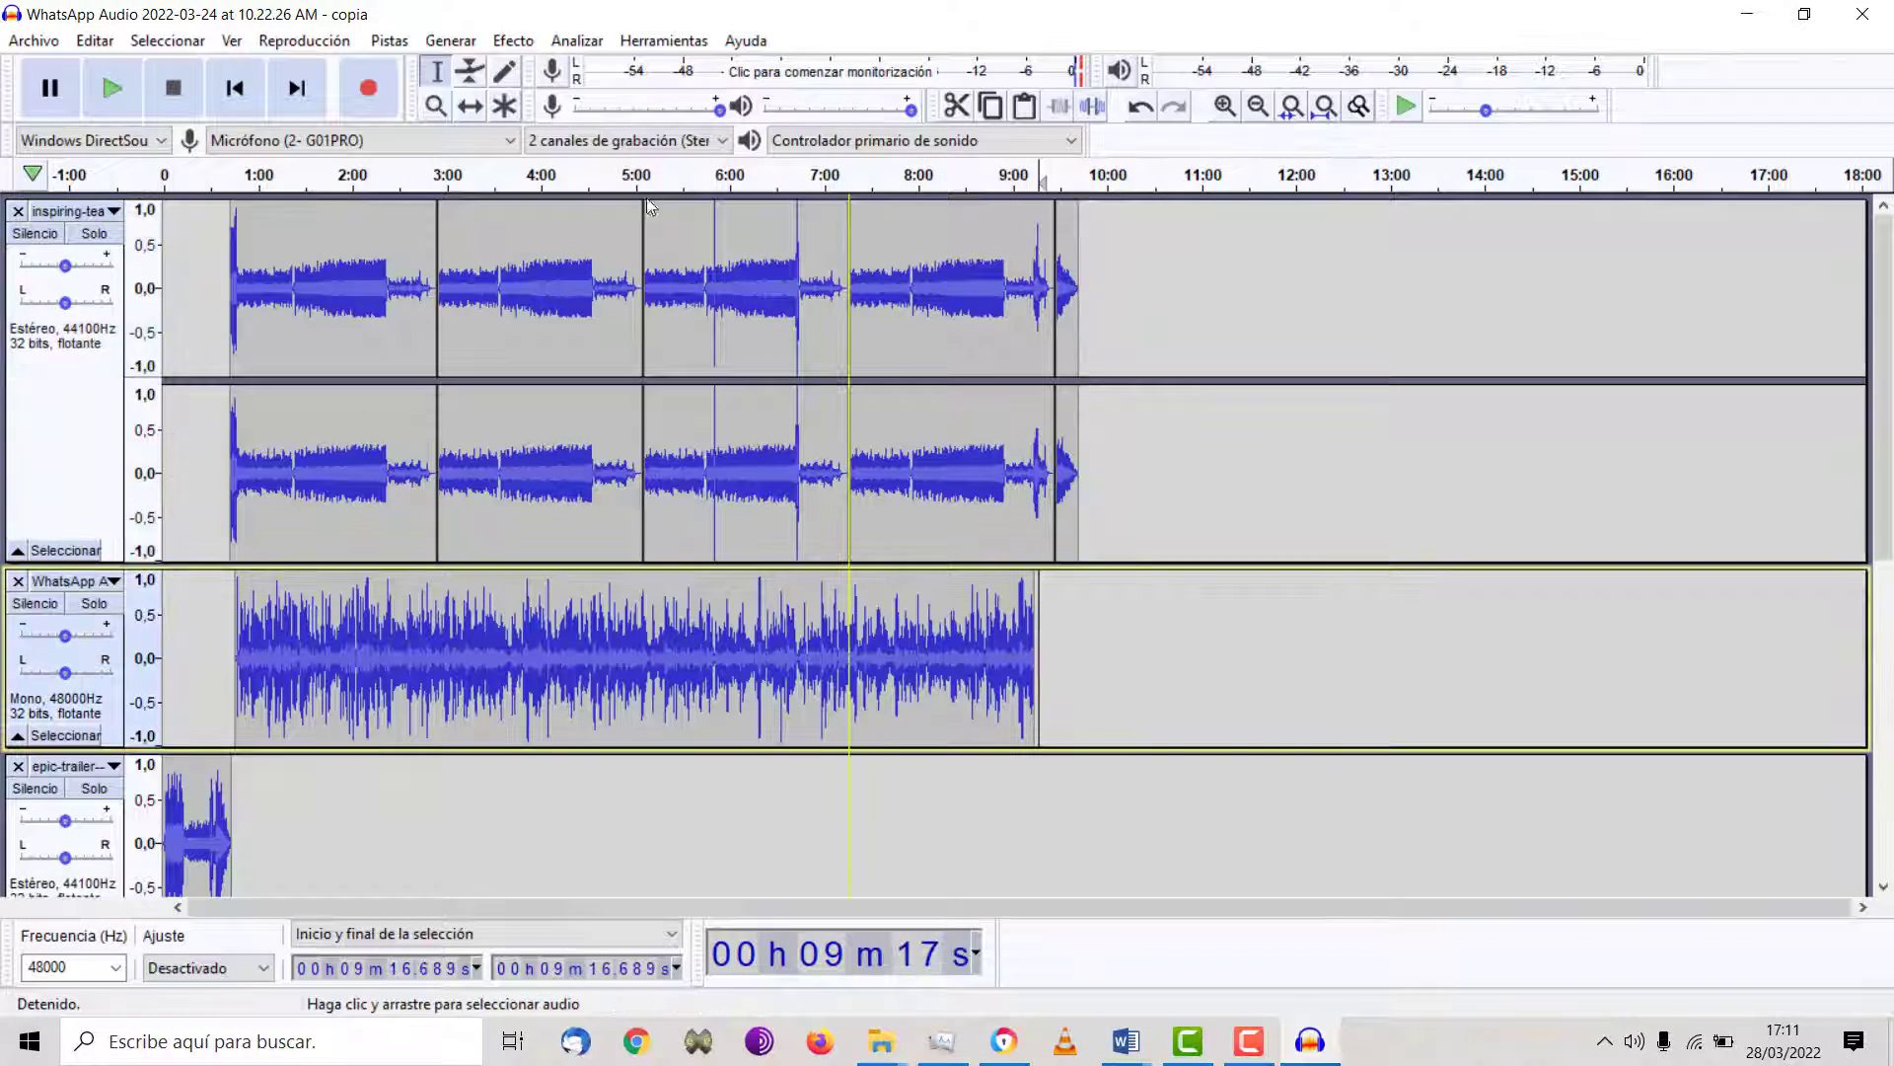
{"action": "left_click", "coordinate": [1138, 1043]}
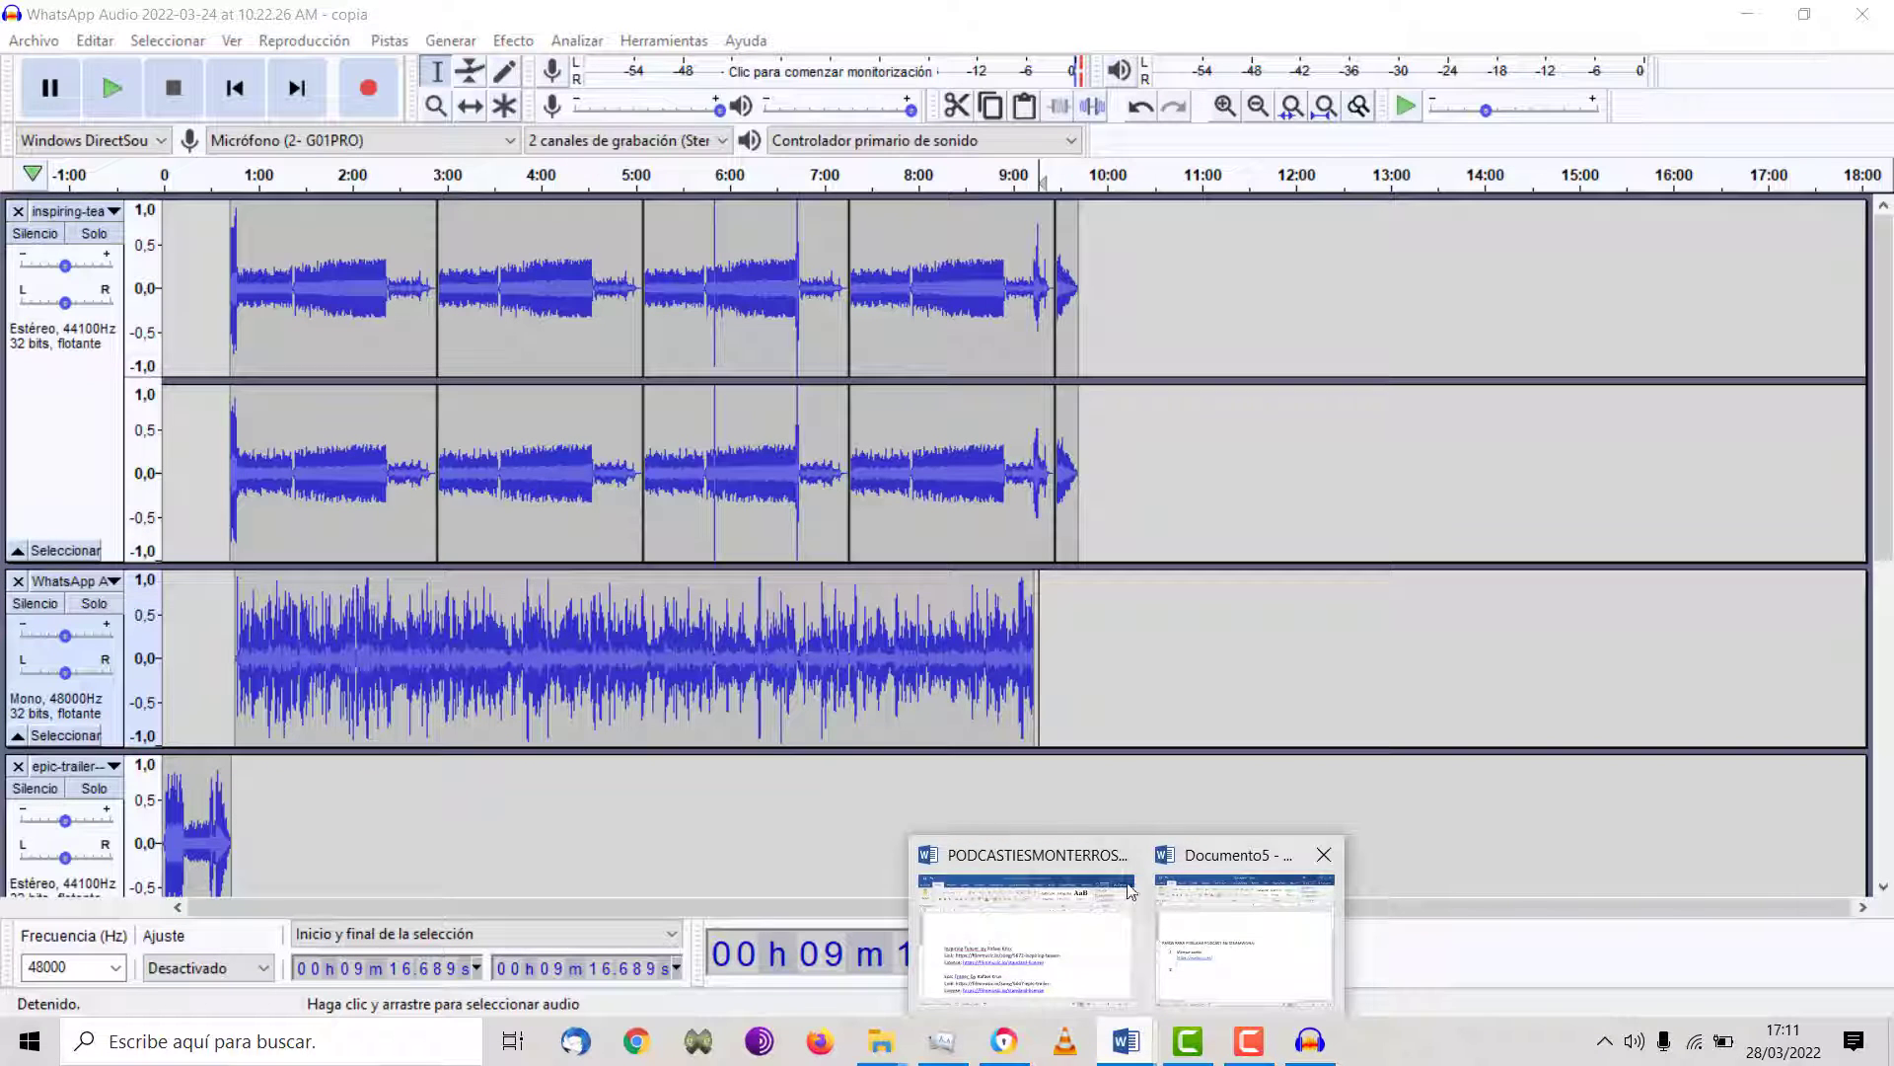
{"action": "left_click", "coordinate": [1026, 937]}
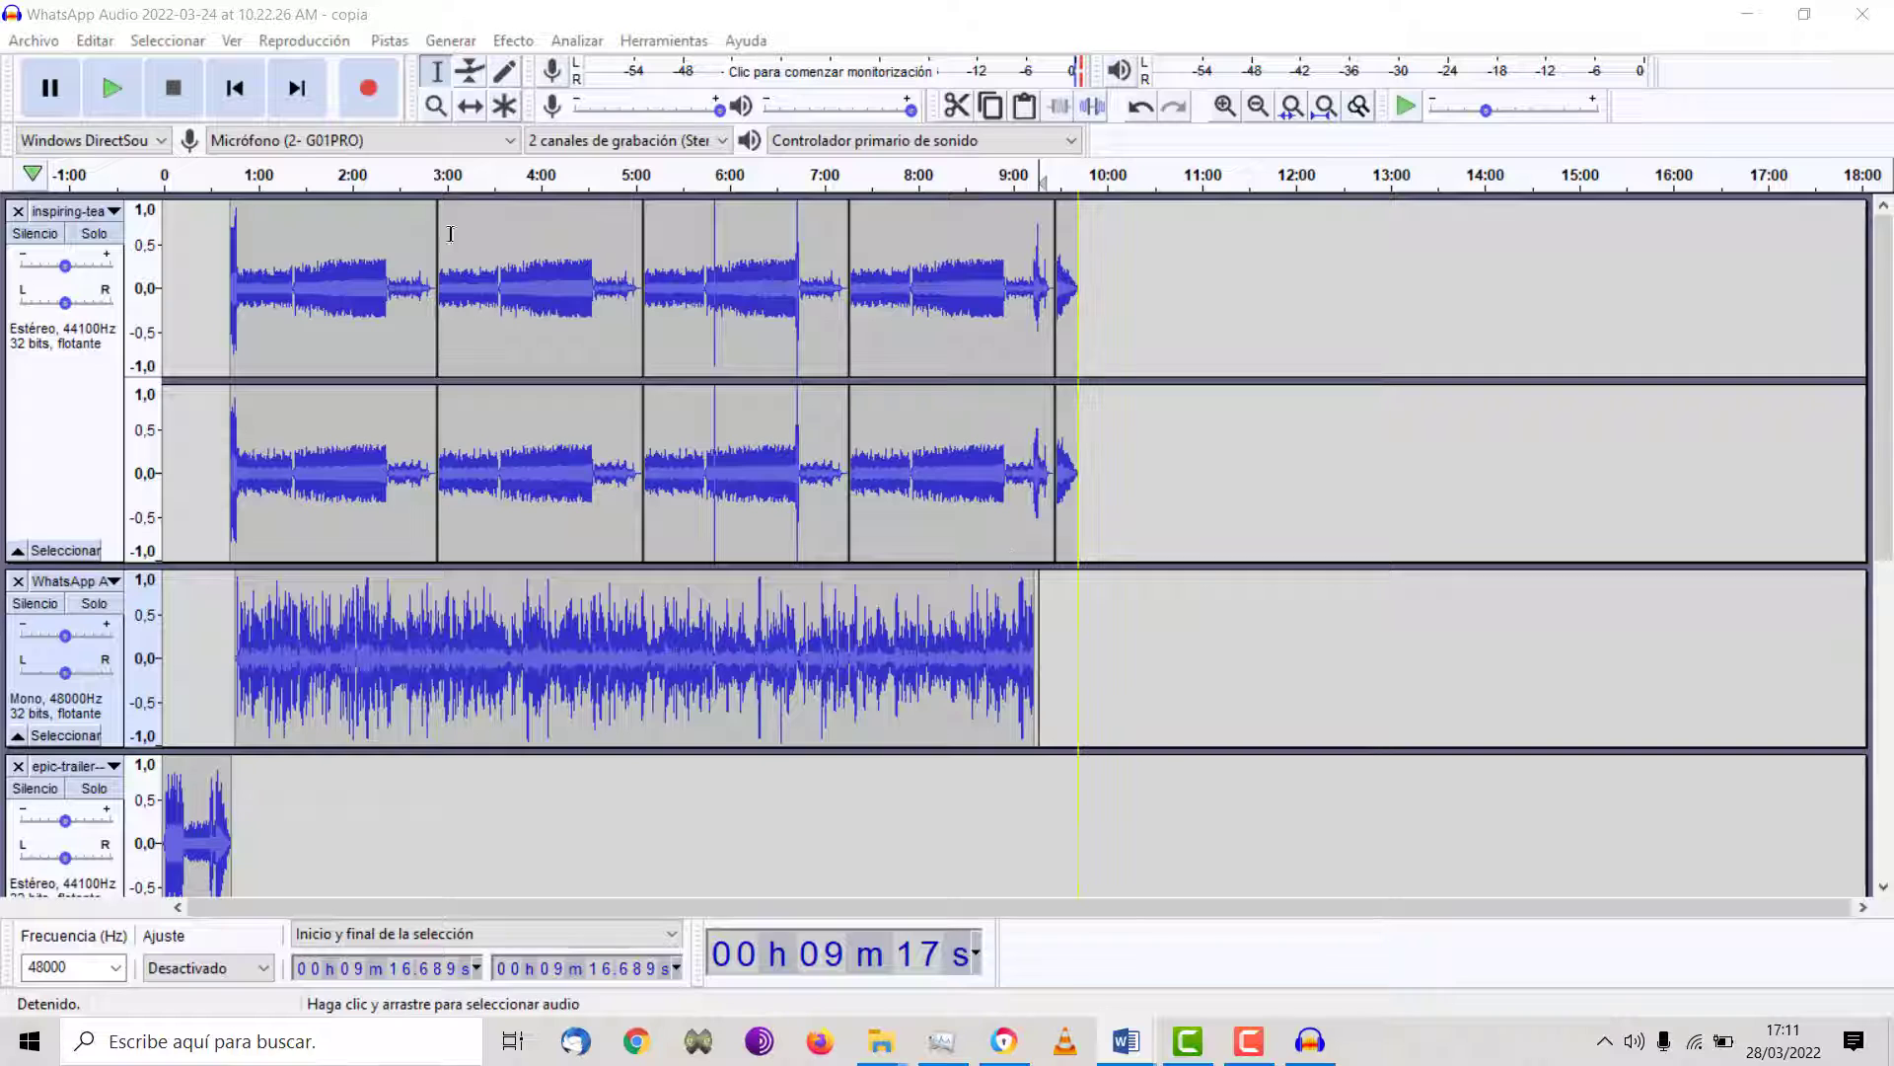
- Record a closing take onto the end of the voice track, stop recording and review the tracks
{"action": "left_click", "coordinate": [385, 91]}
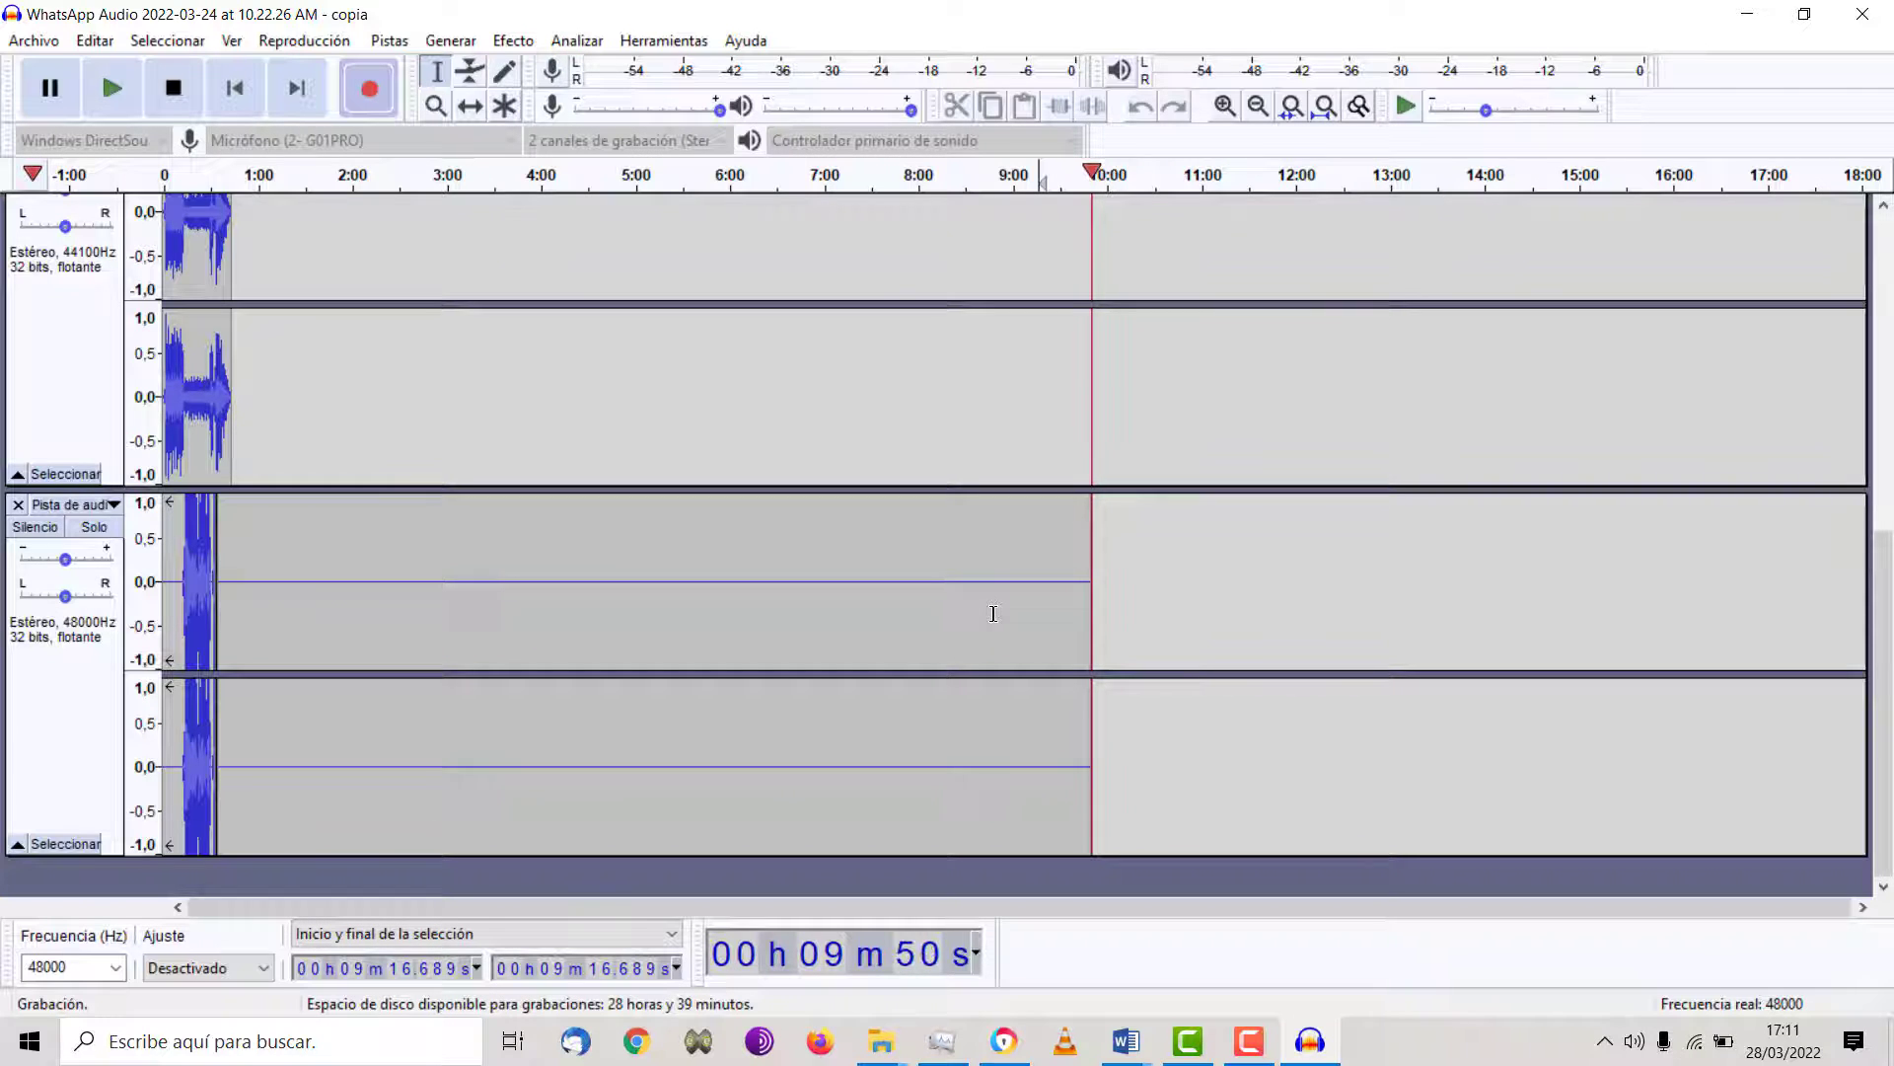
{"action": "left_click", "coordinate": [174, 88]}
{"action": "scroll", "coordinate": [943, 528], "scroll_direction": "up", "scroll_amount": 3}
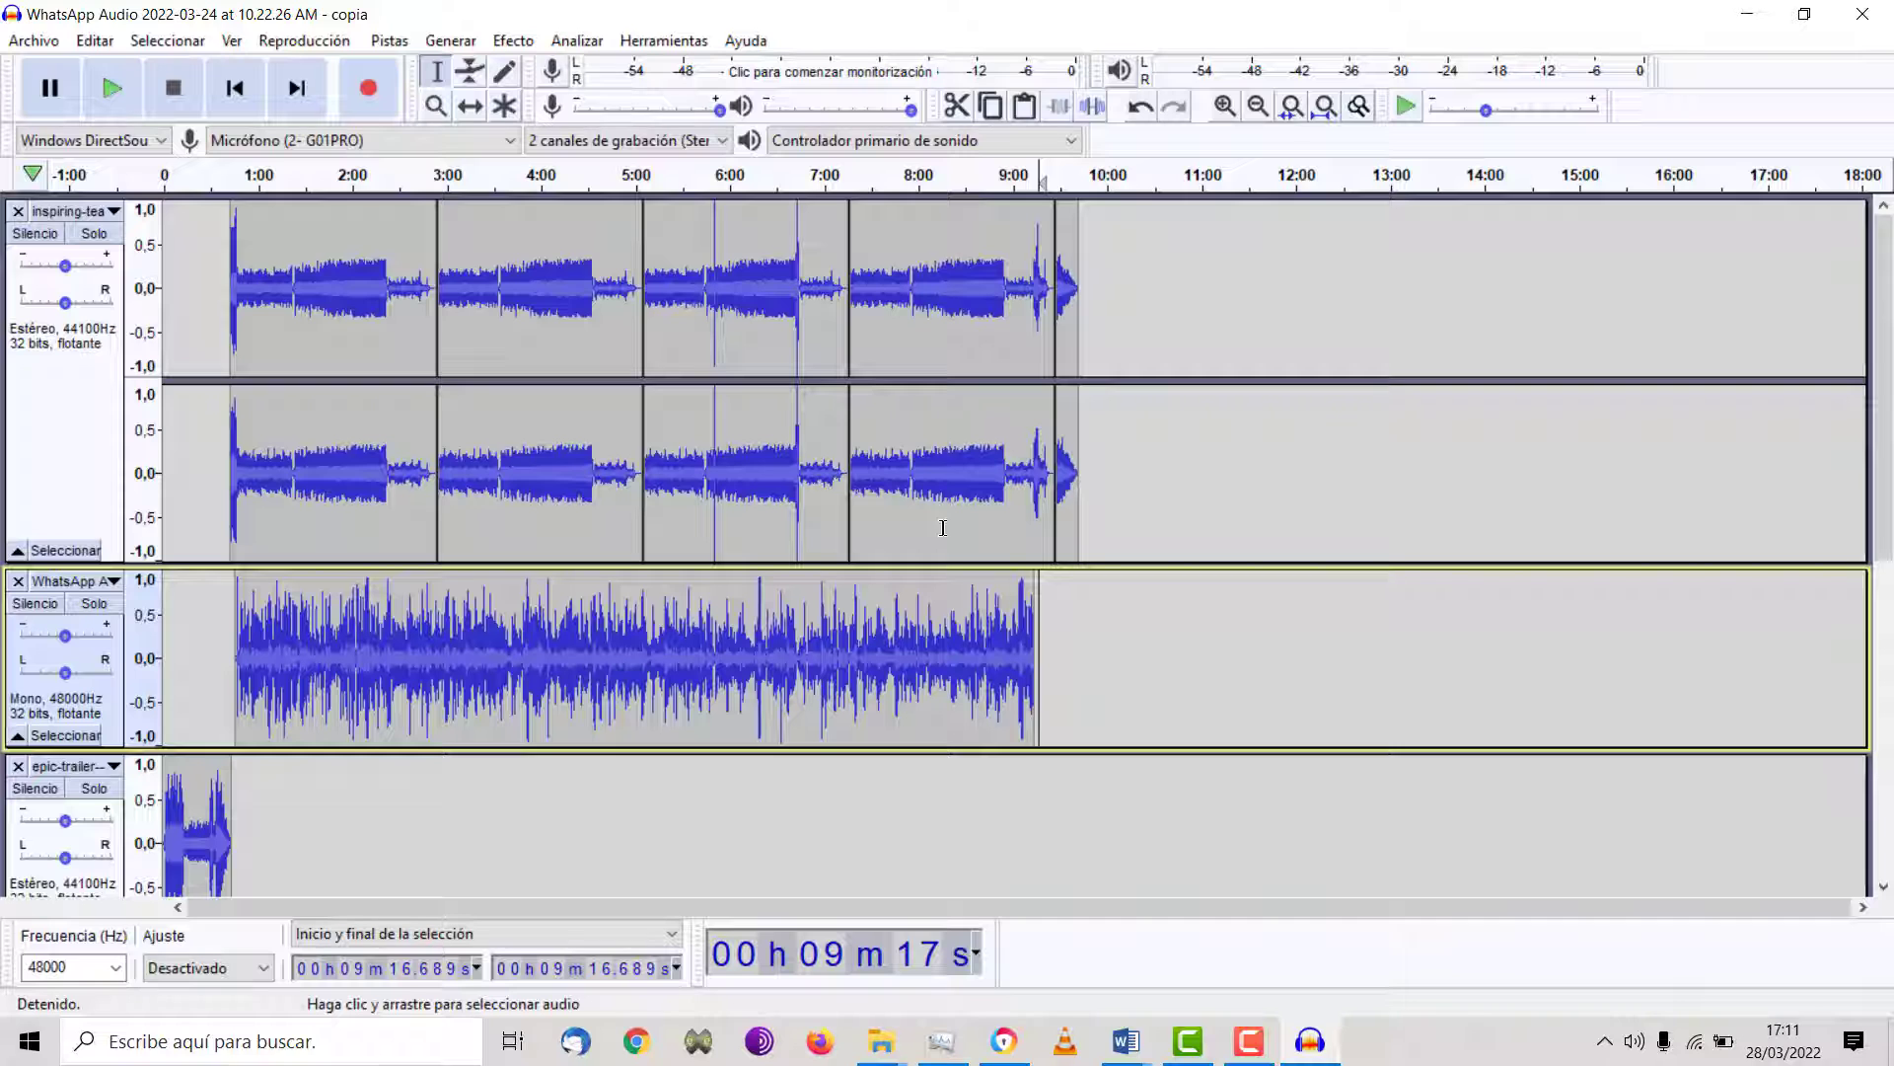
{"action": "scroll", "coordinate": [943, 528], "scroll_direction": "down", "scroll_amount": 6}
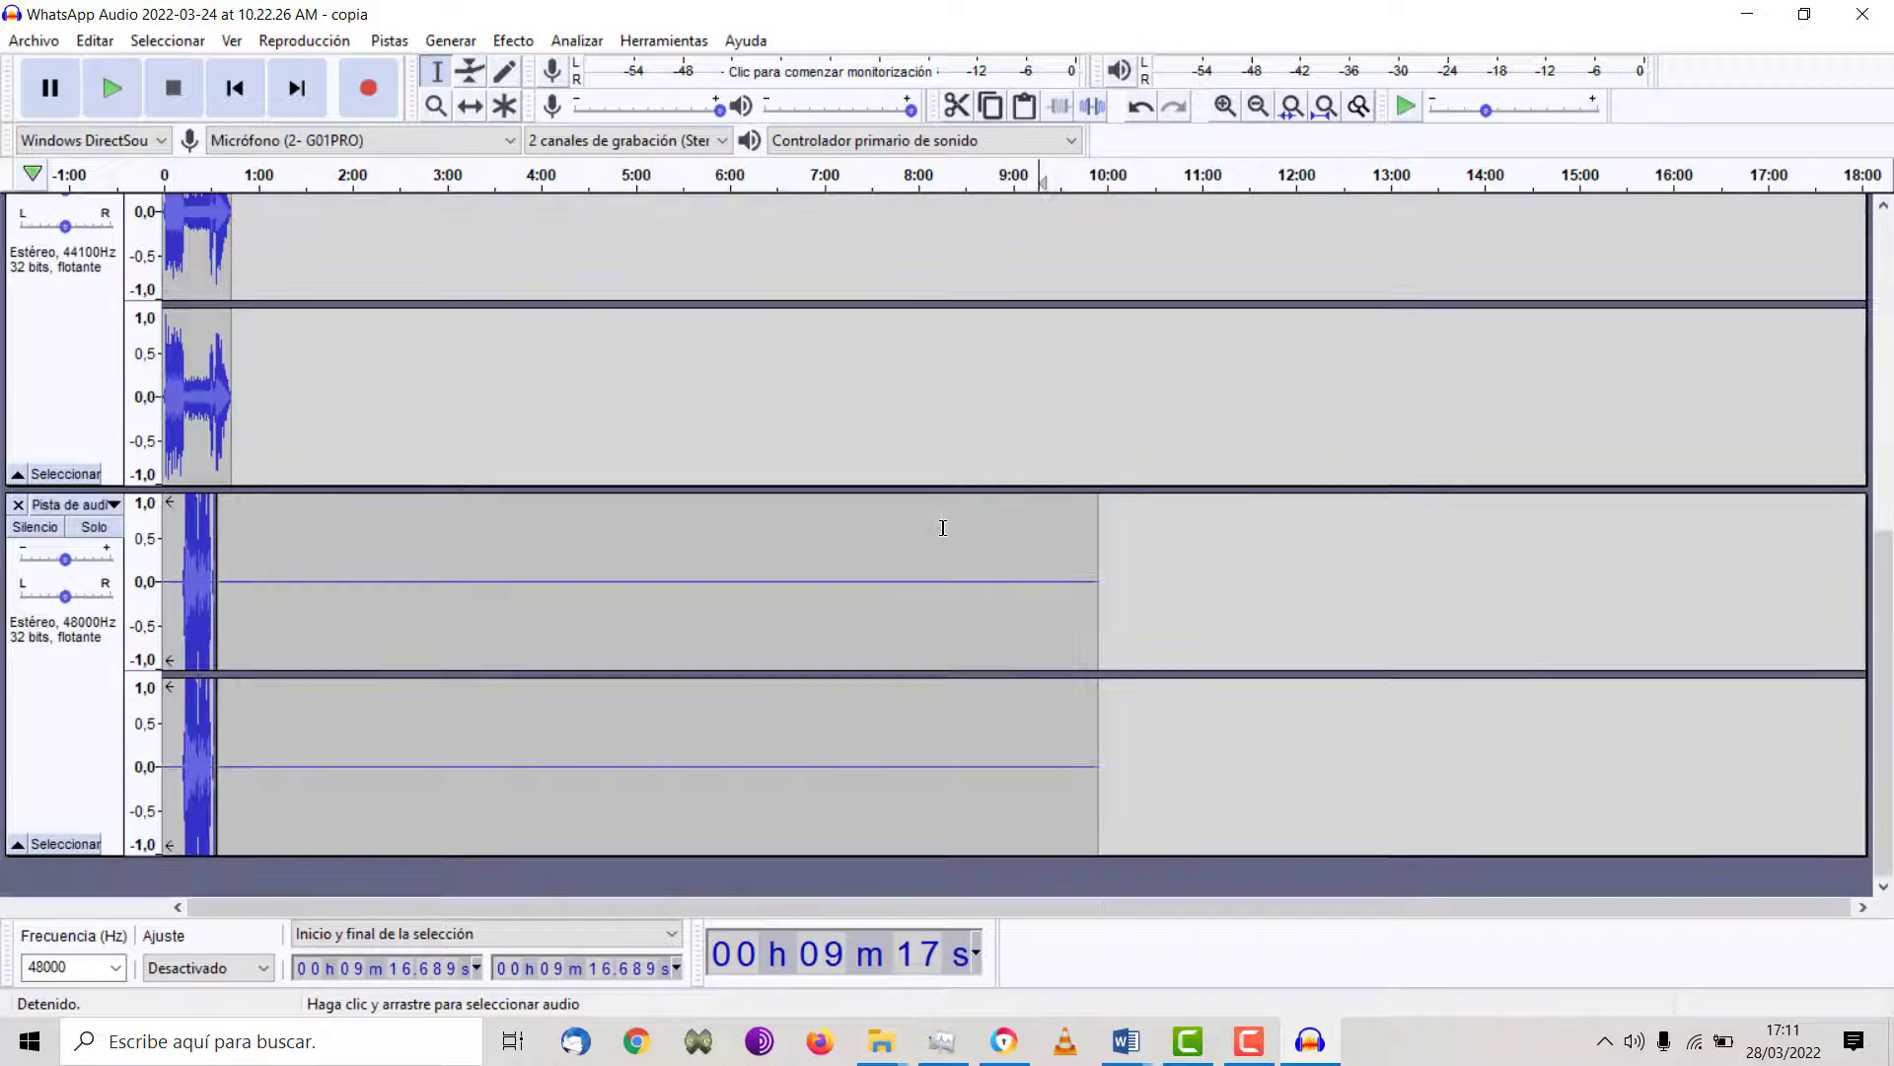
{"action": "scroll", "coordinate": [943, 528], "scroll_direction": "up", "scroll_amount": 6}
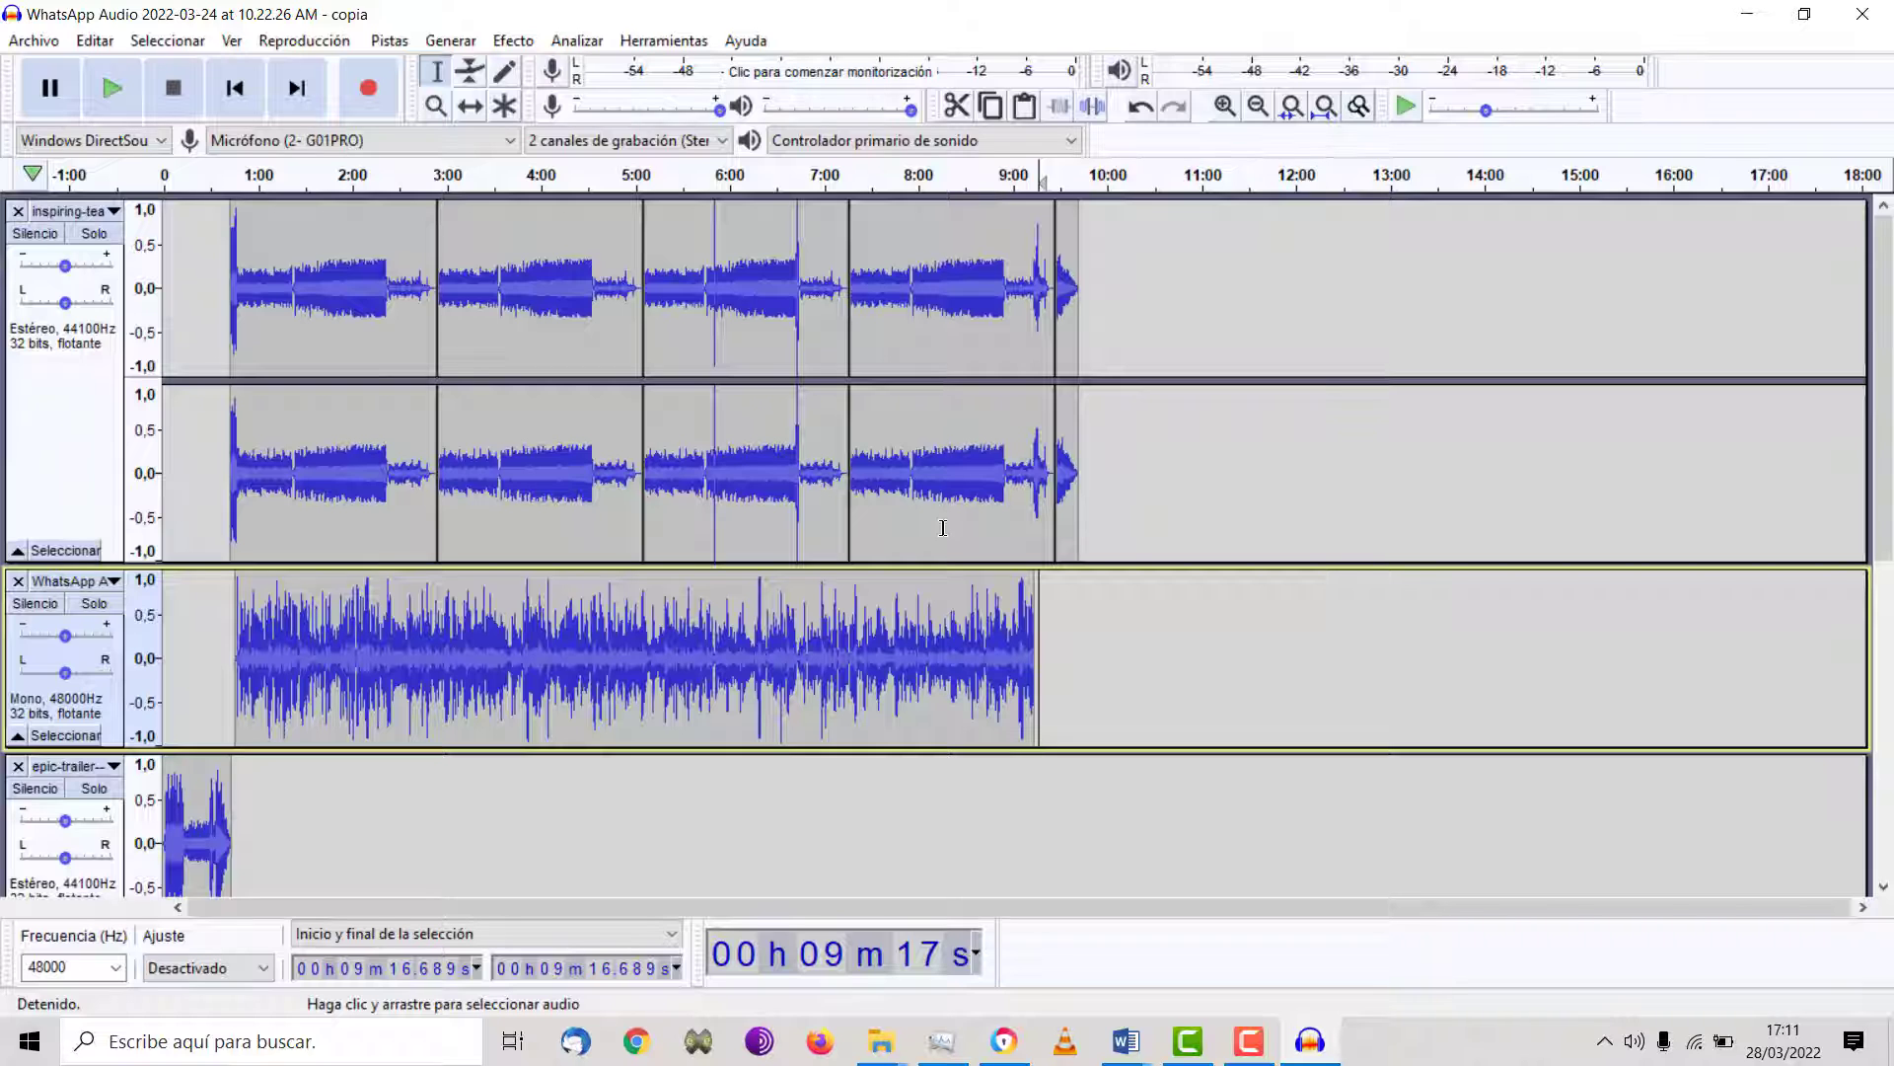
{"action": "scroll", "coordinate": [943, 528], "scroll_direction": "down", "scroll_amount": 6}
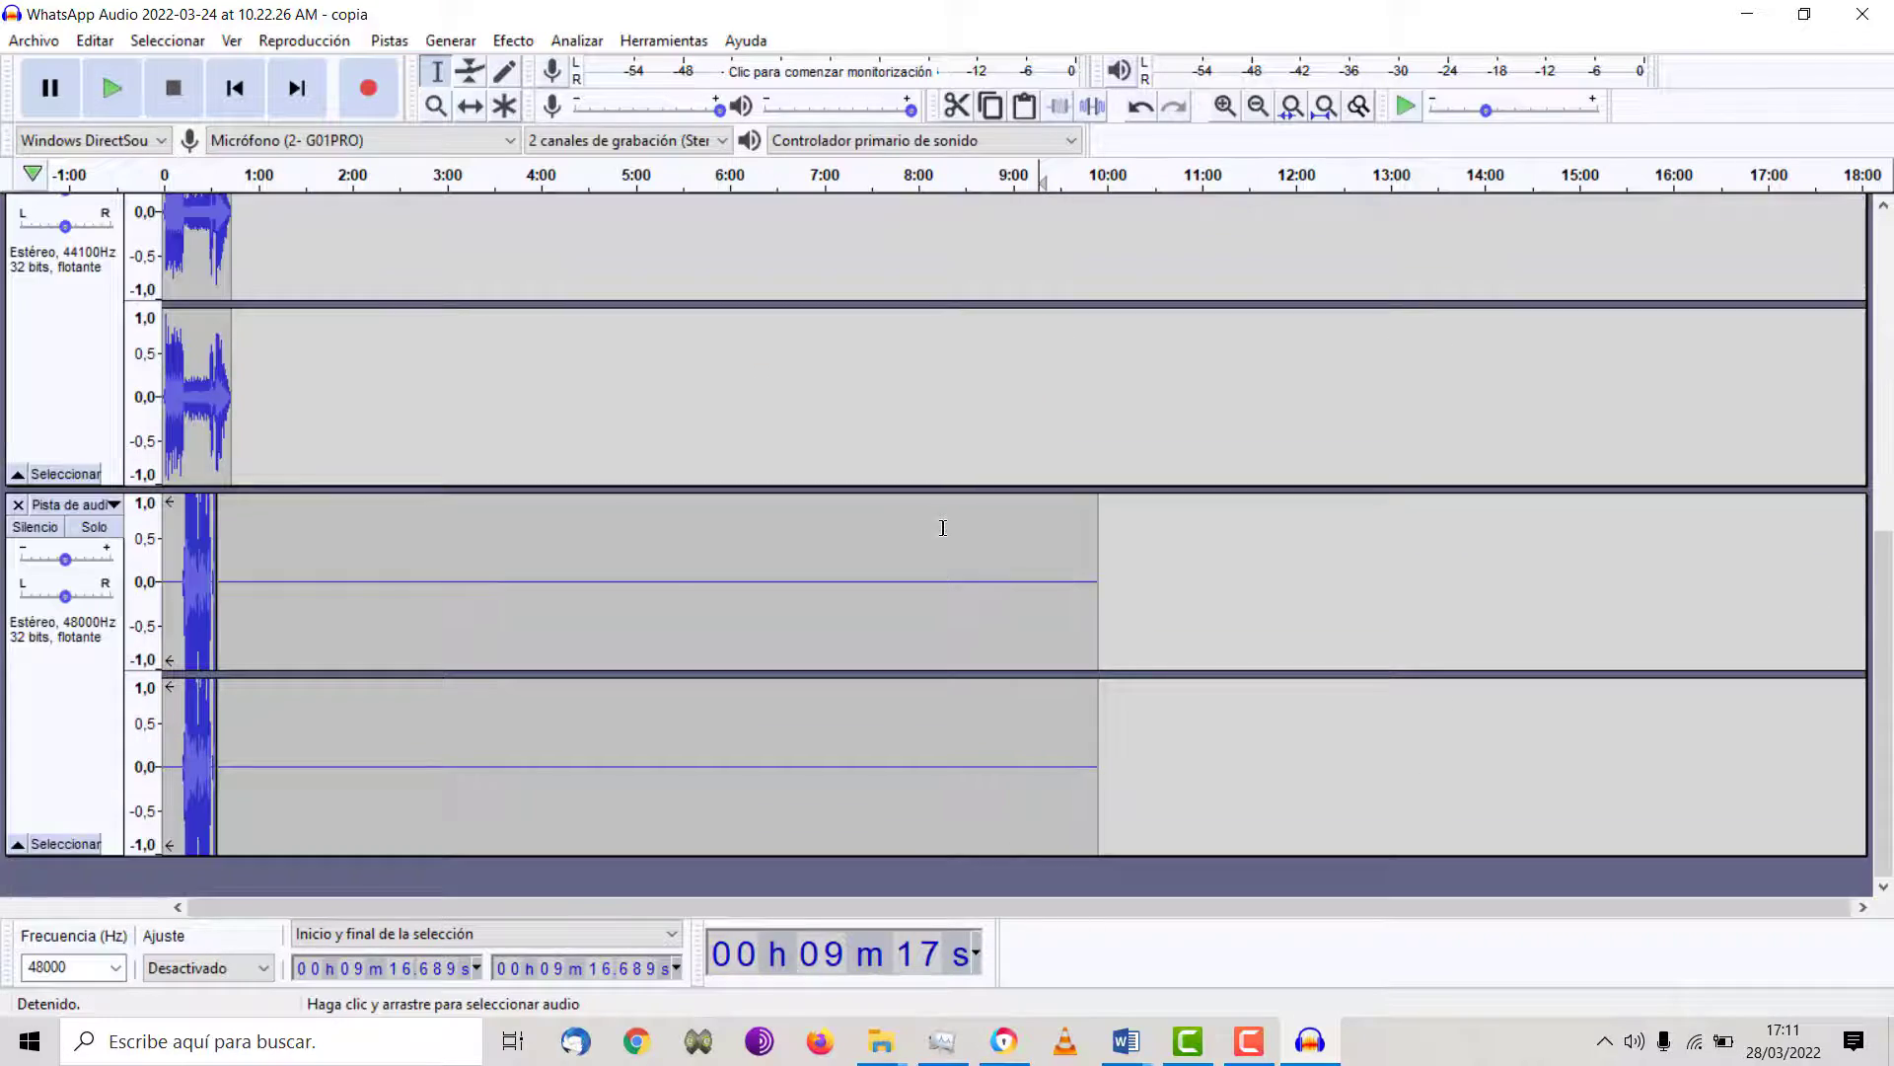
{"action": "scroll", "coordinate": [943, 528], "scroll_direction": "up", "scroll_amount": 6}
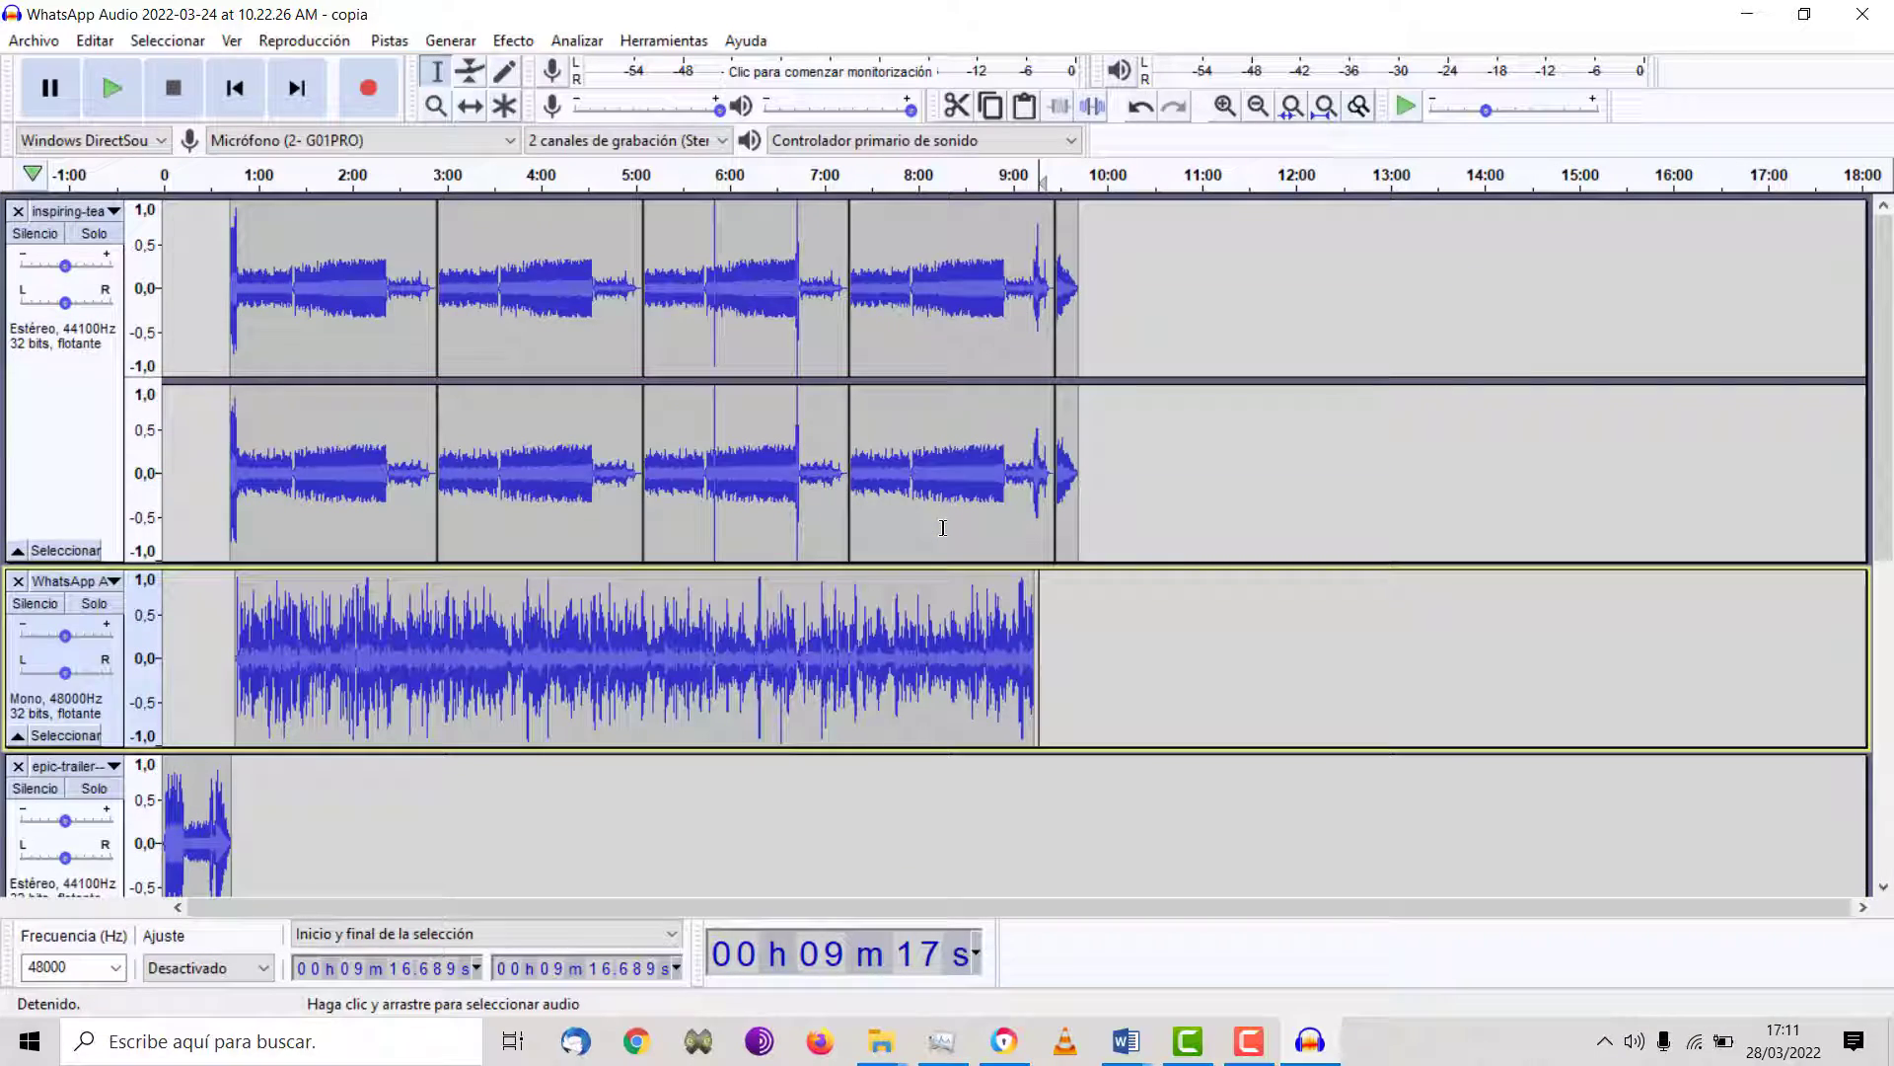
- Try recording another closing take on the voice track with the Varios micrófonos (Synaptics) device as input
{"action": "left_click", "coordinate": [1038, 619]}
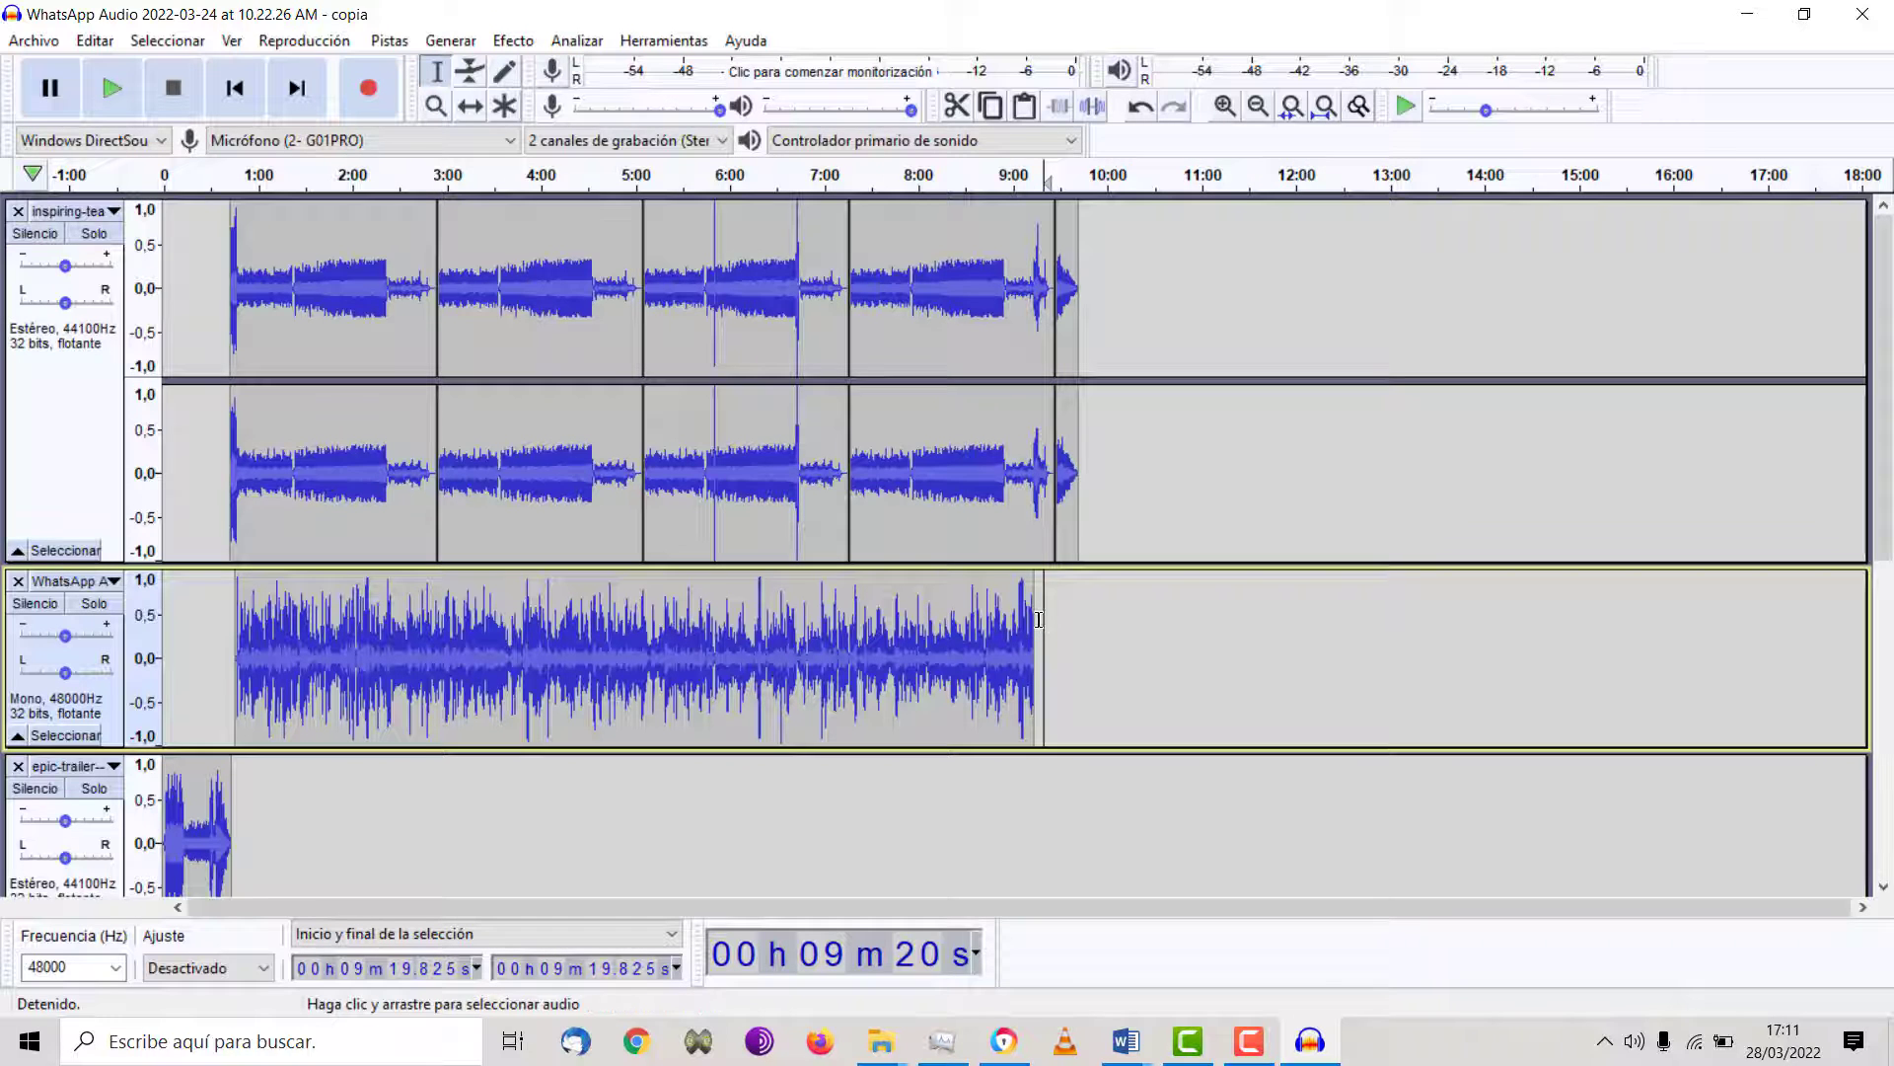
{"action": "left_click", "coordinate": [1034, 619]}
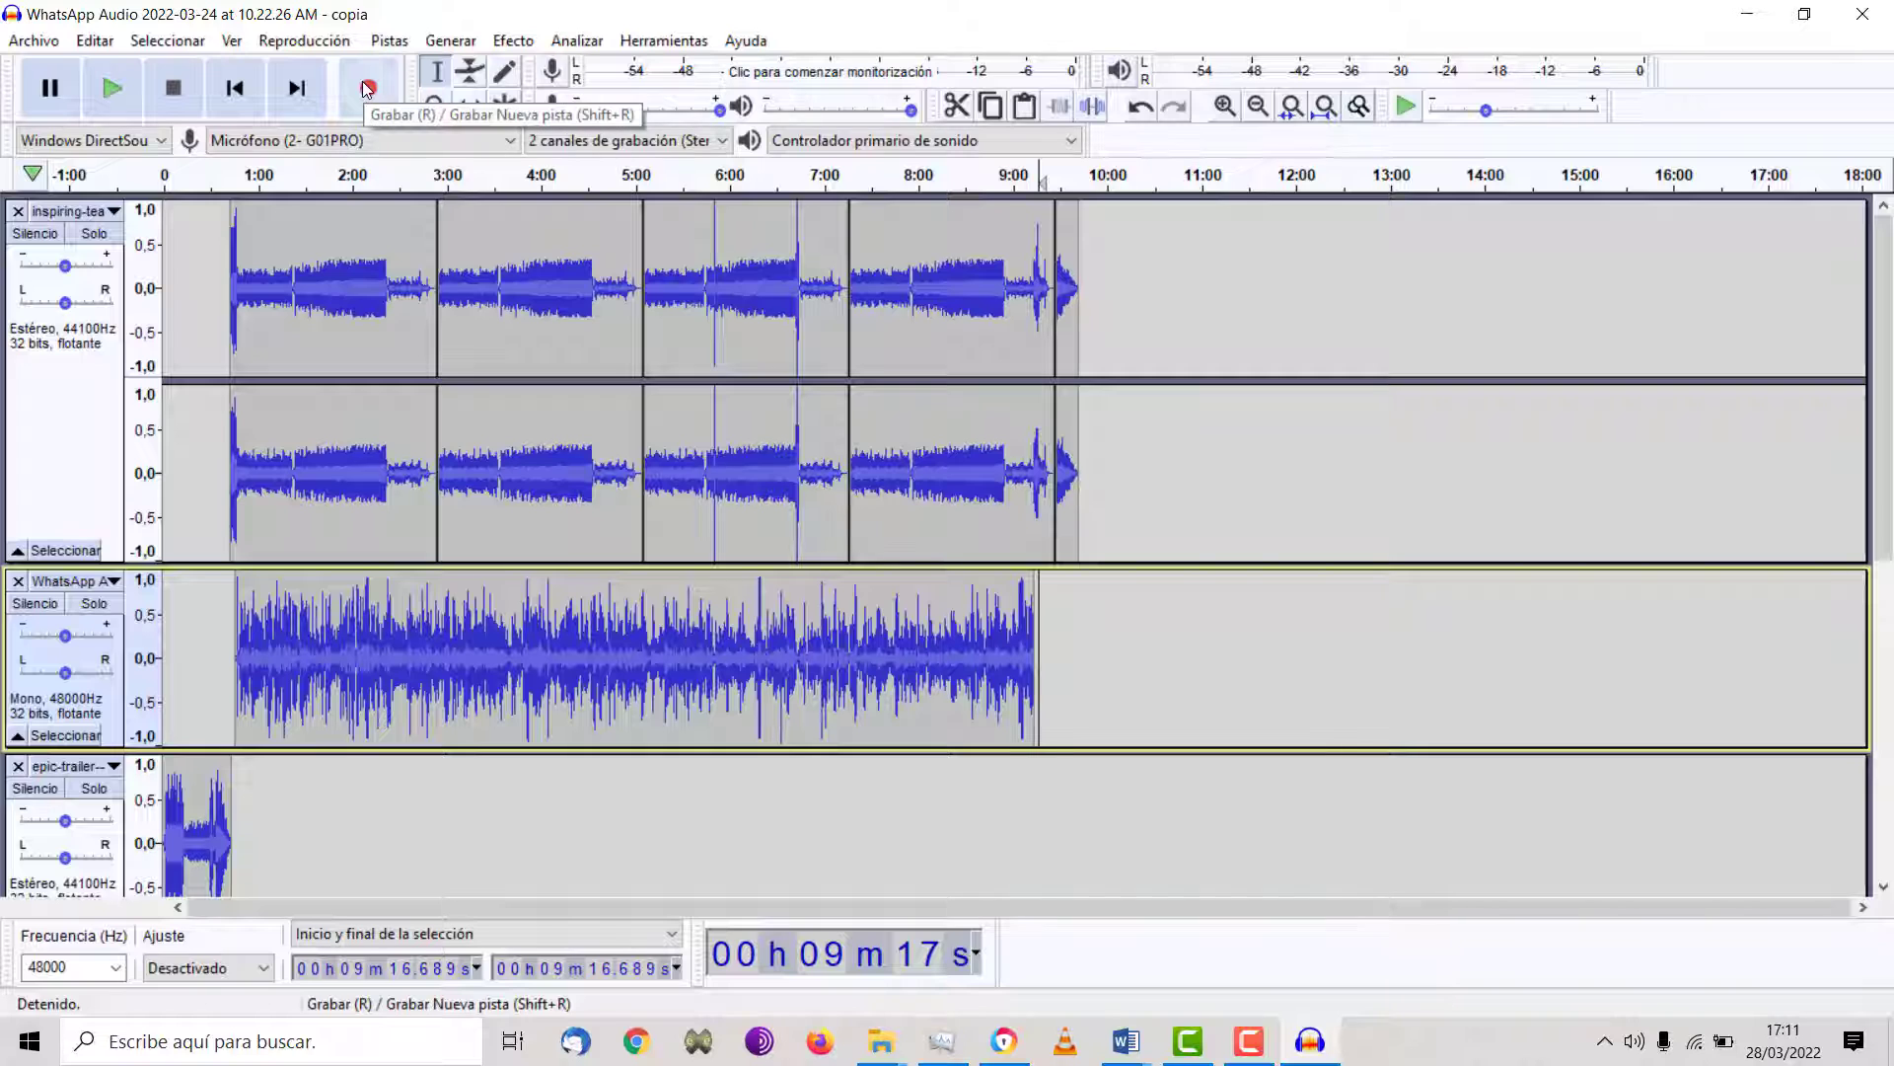
{"action": "left_click", "coordinate": [394, 140]}
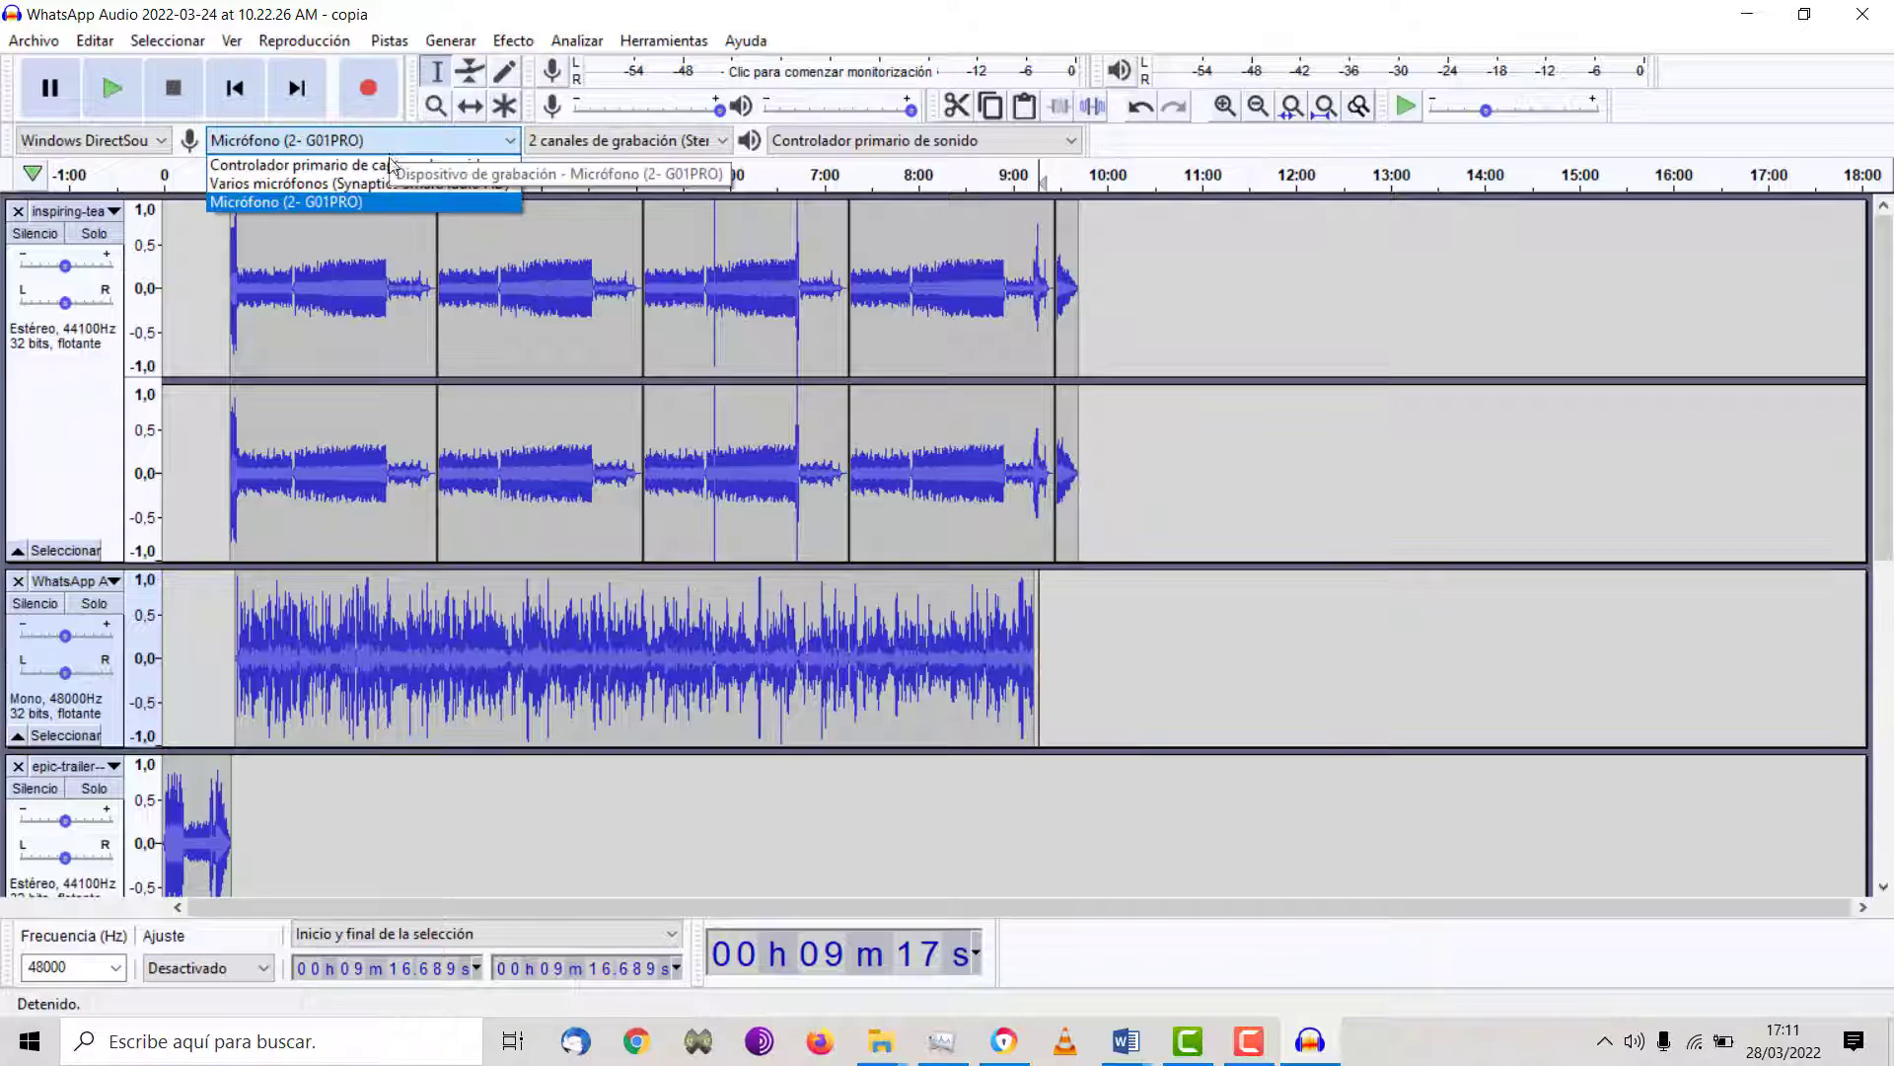
{"action": "left_click", "coordinate": [395, 185]}
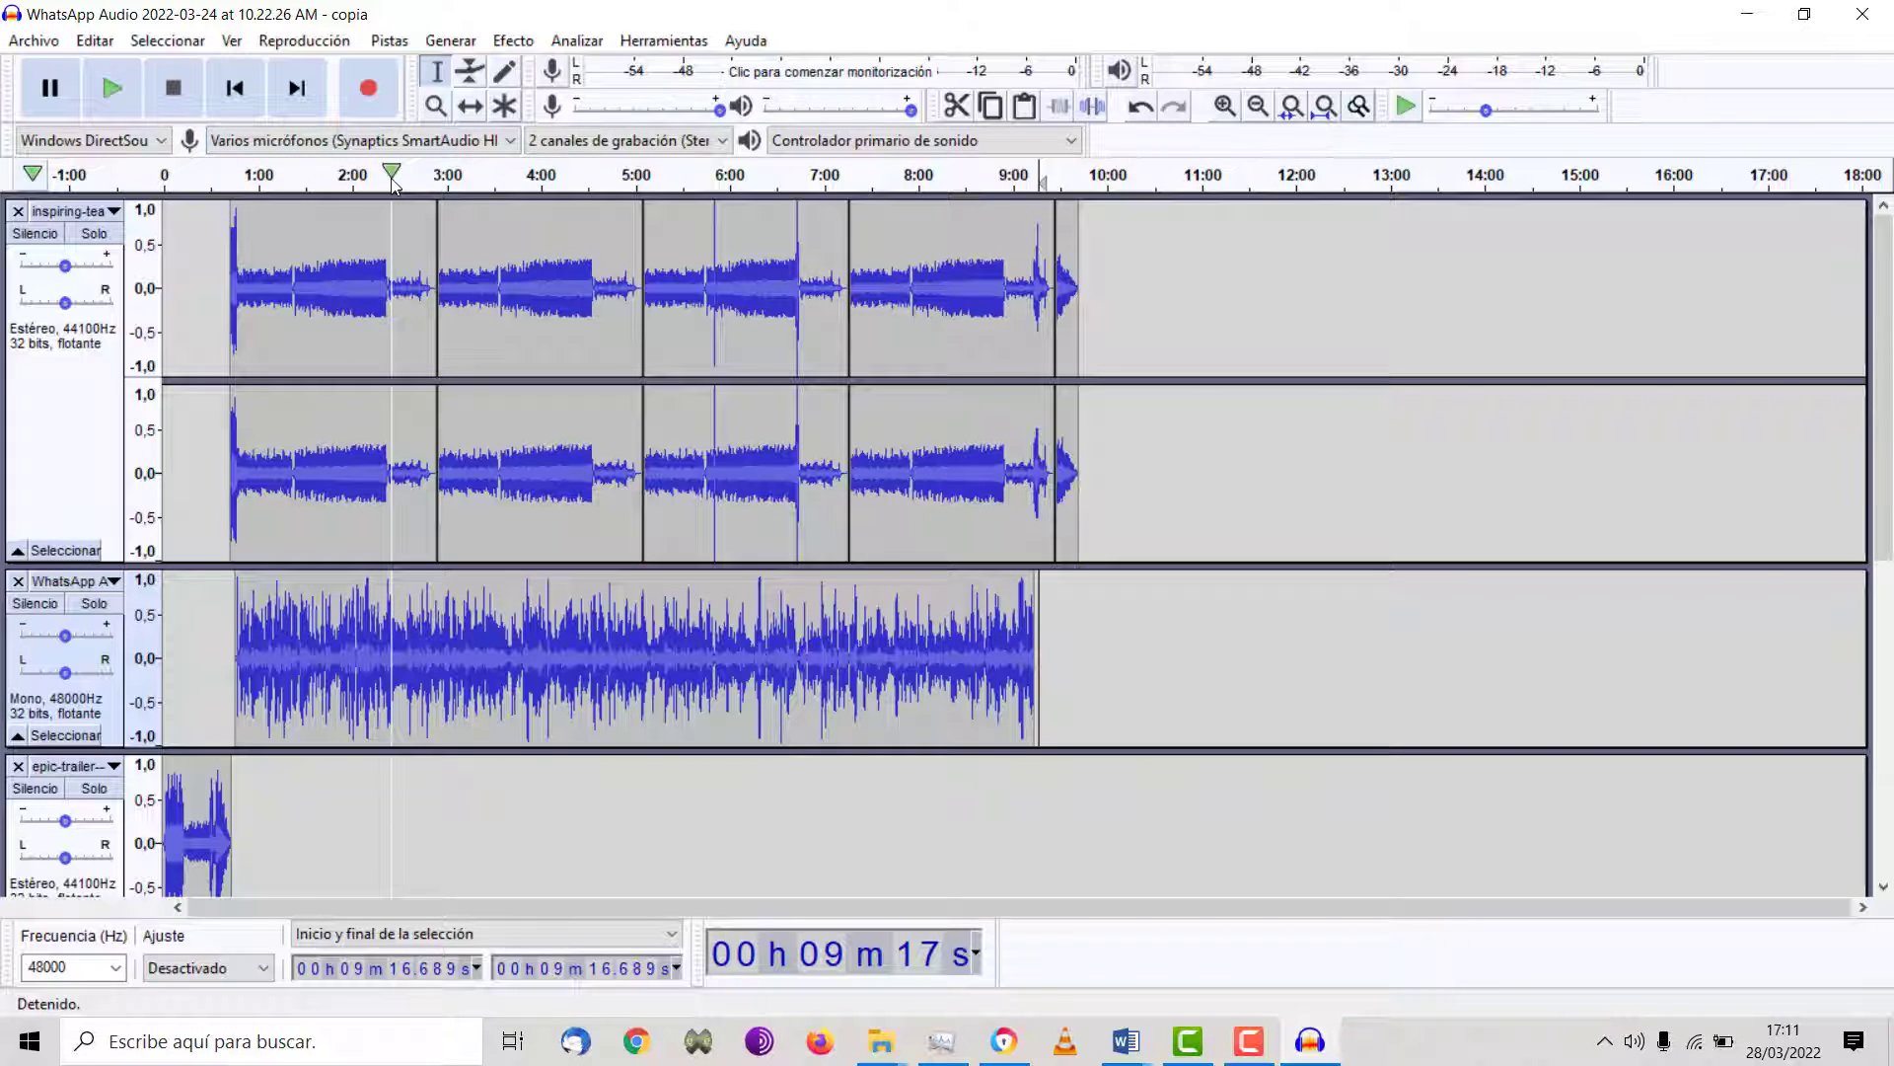
{"action": "left_click", "coordinate": [1045, 616]}
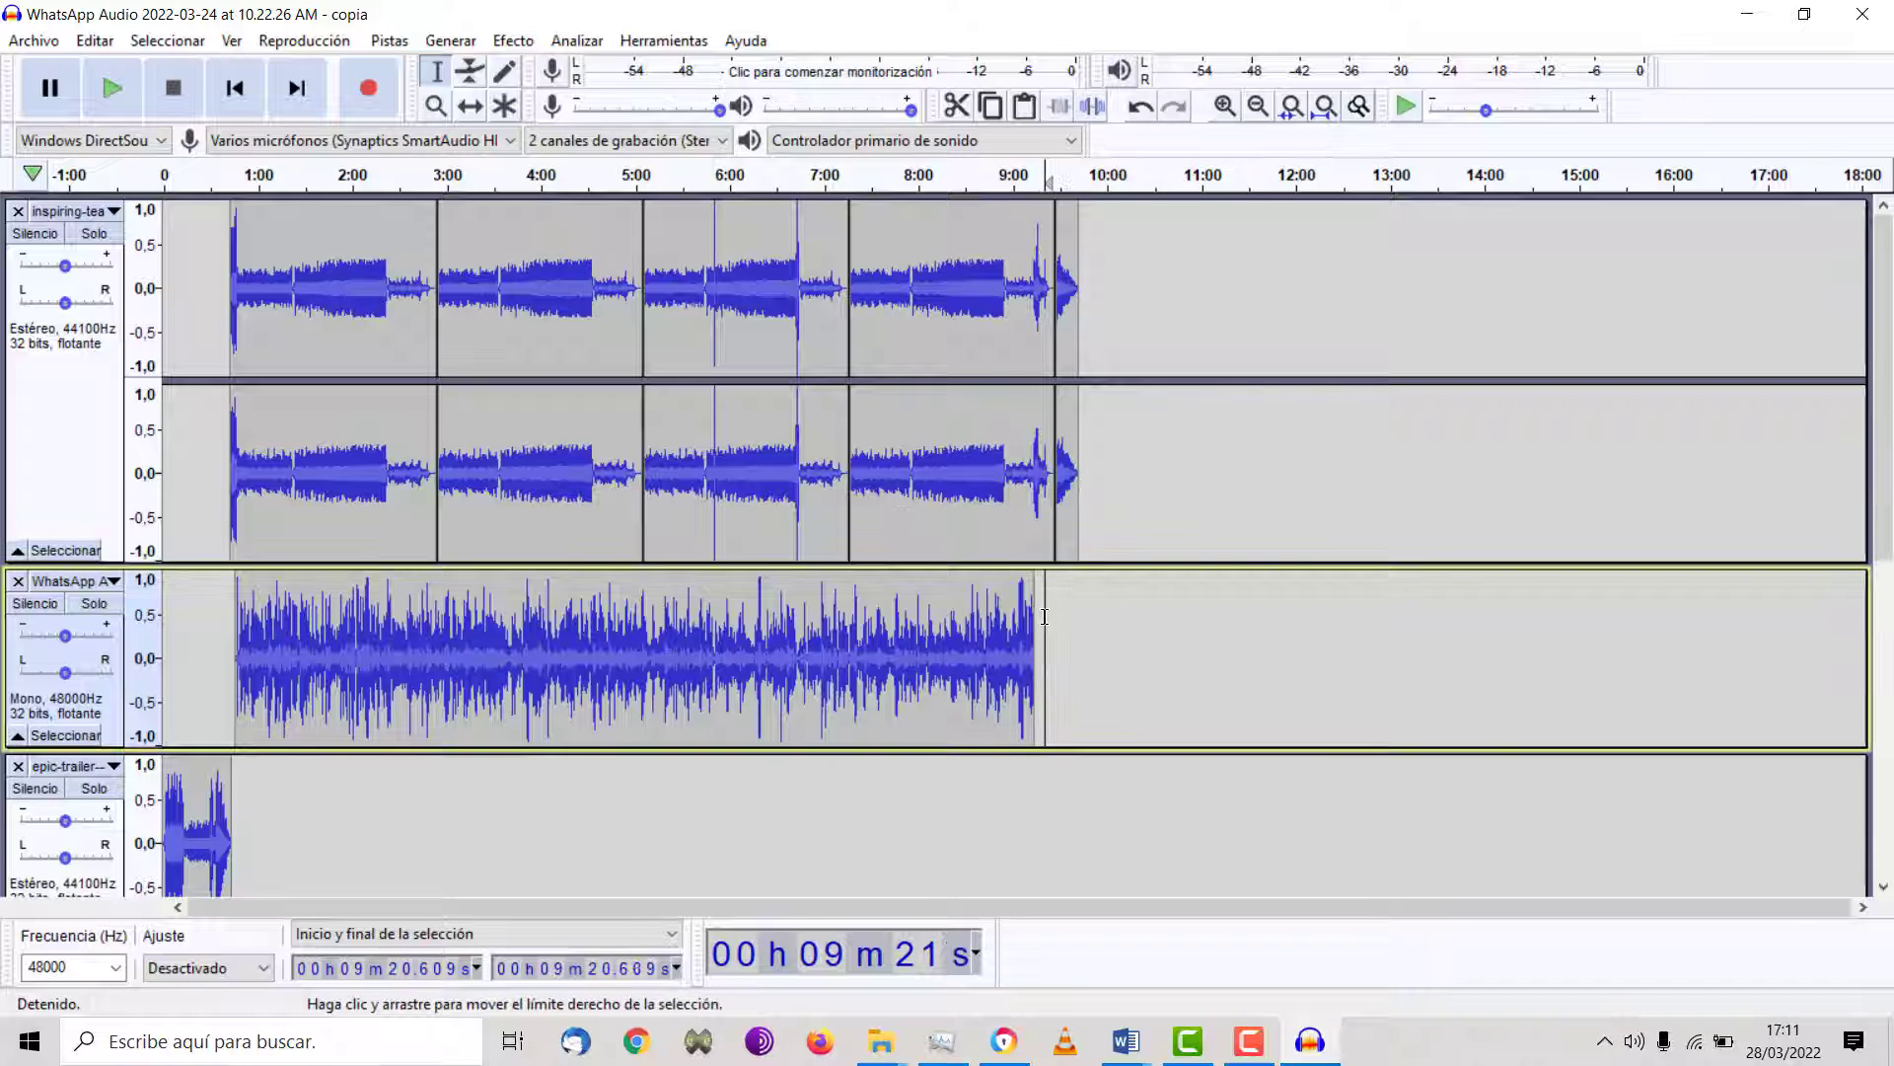
{"action": "left_click", "coordinate": [370, 90]}
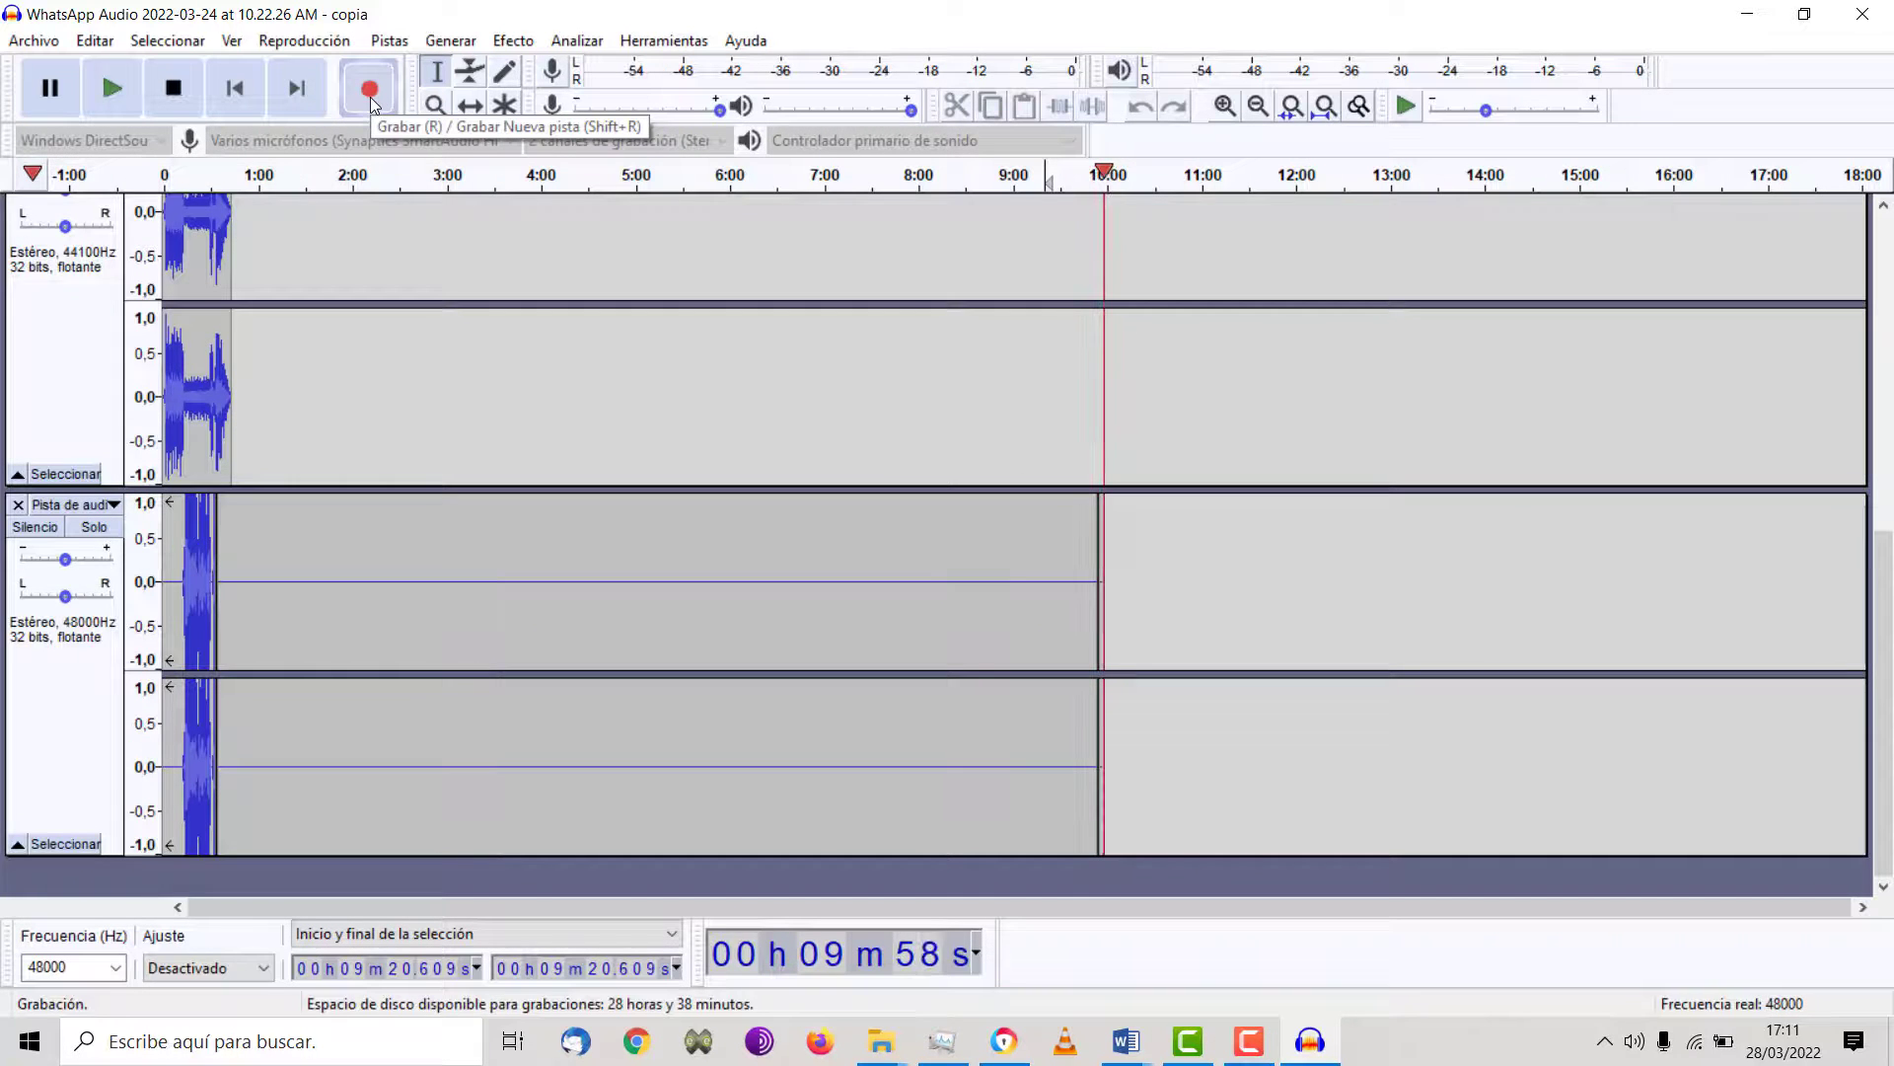
{"action": "left_click", "coordinate": [198, 91]}
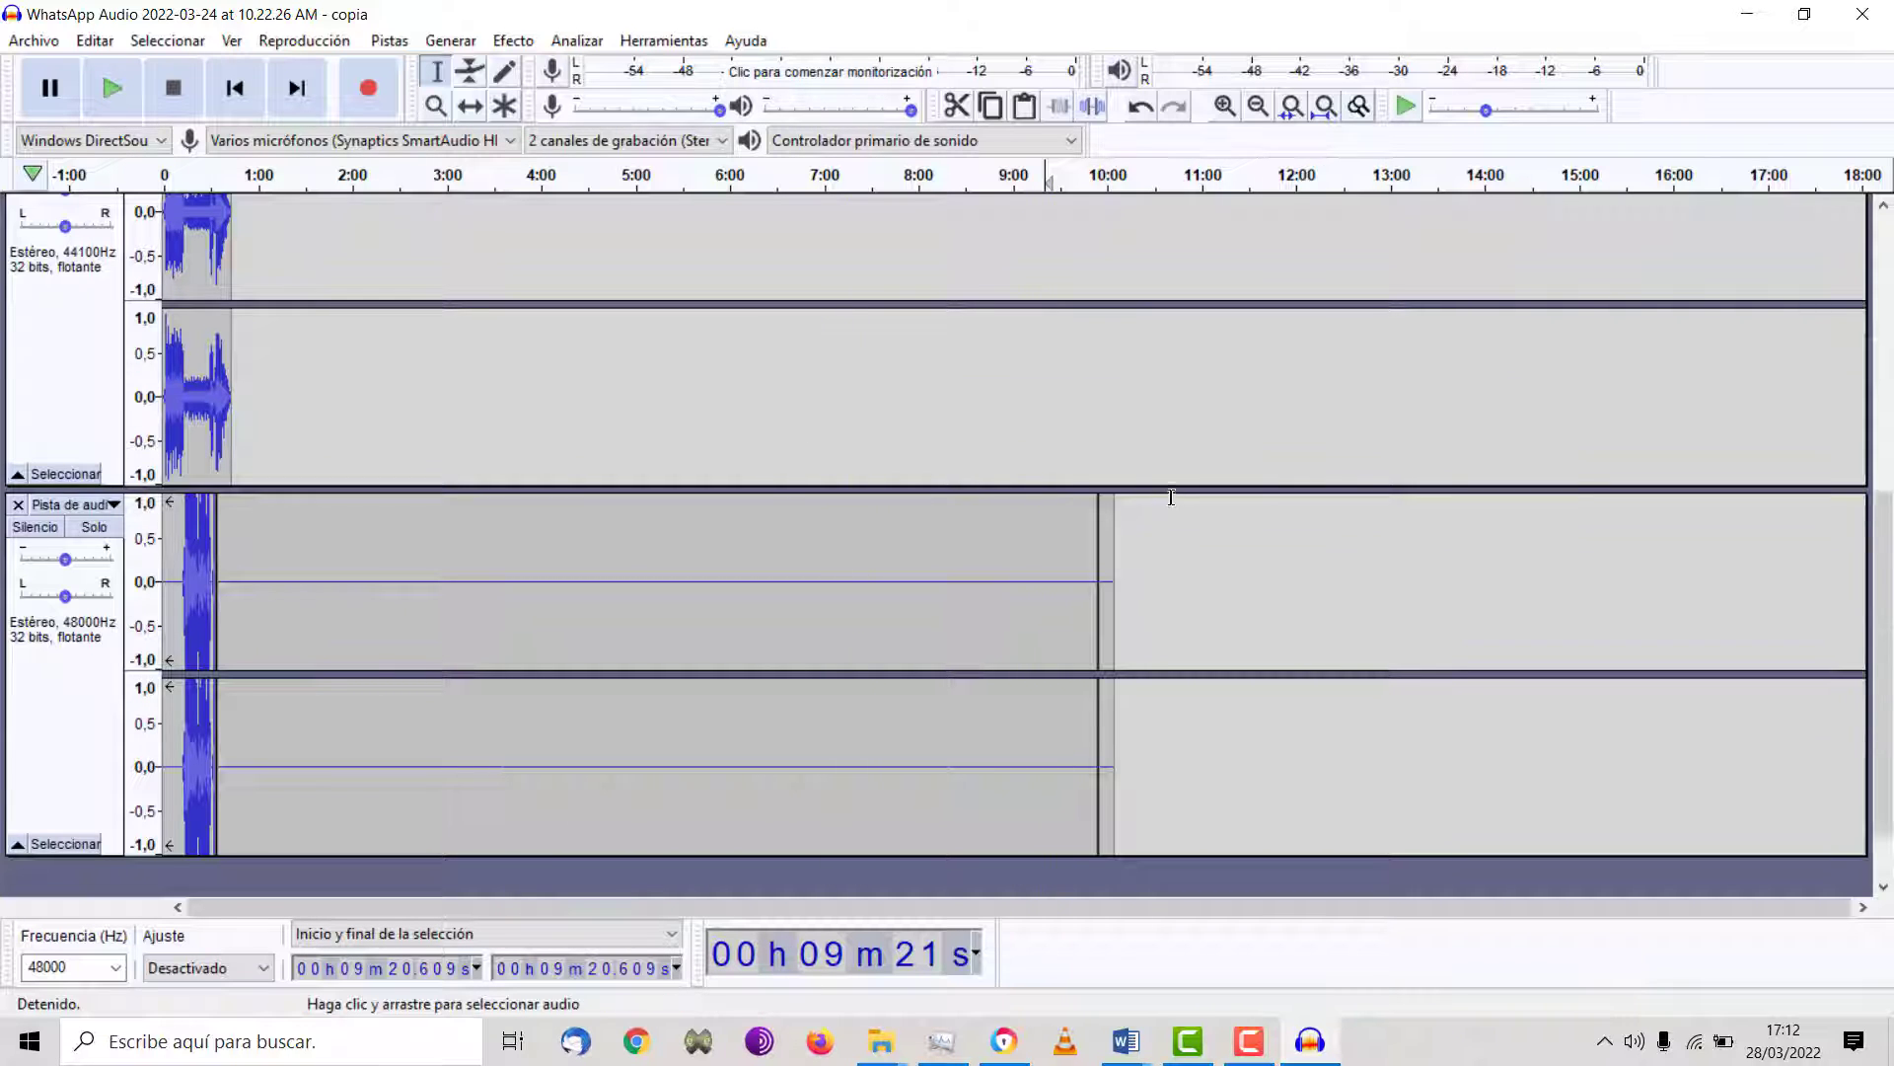
{"action": "scroll", "coordinate": [1165, 499], "scroll_direction": "up", "scroll_amount": 5}
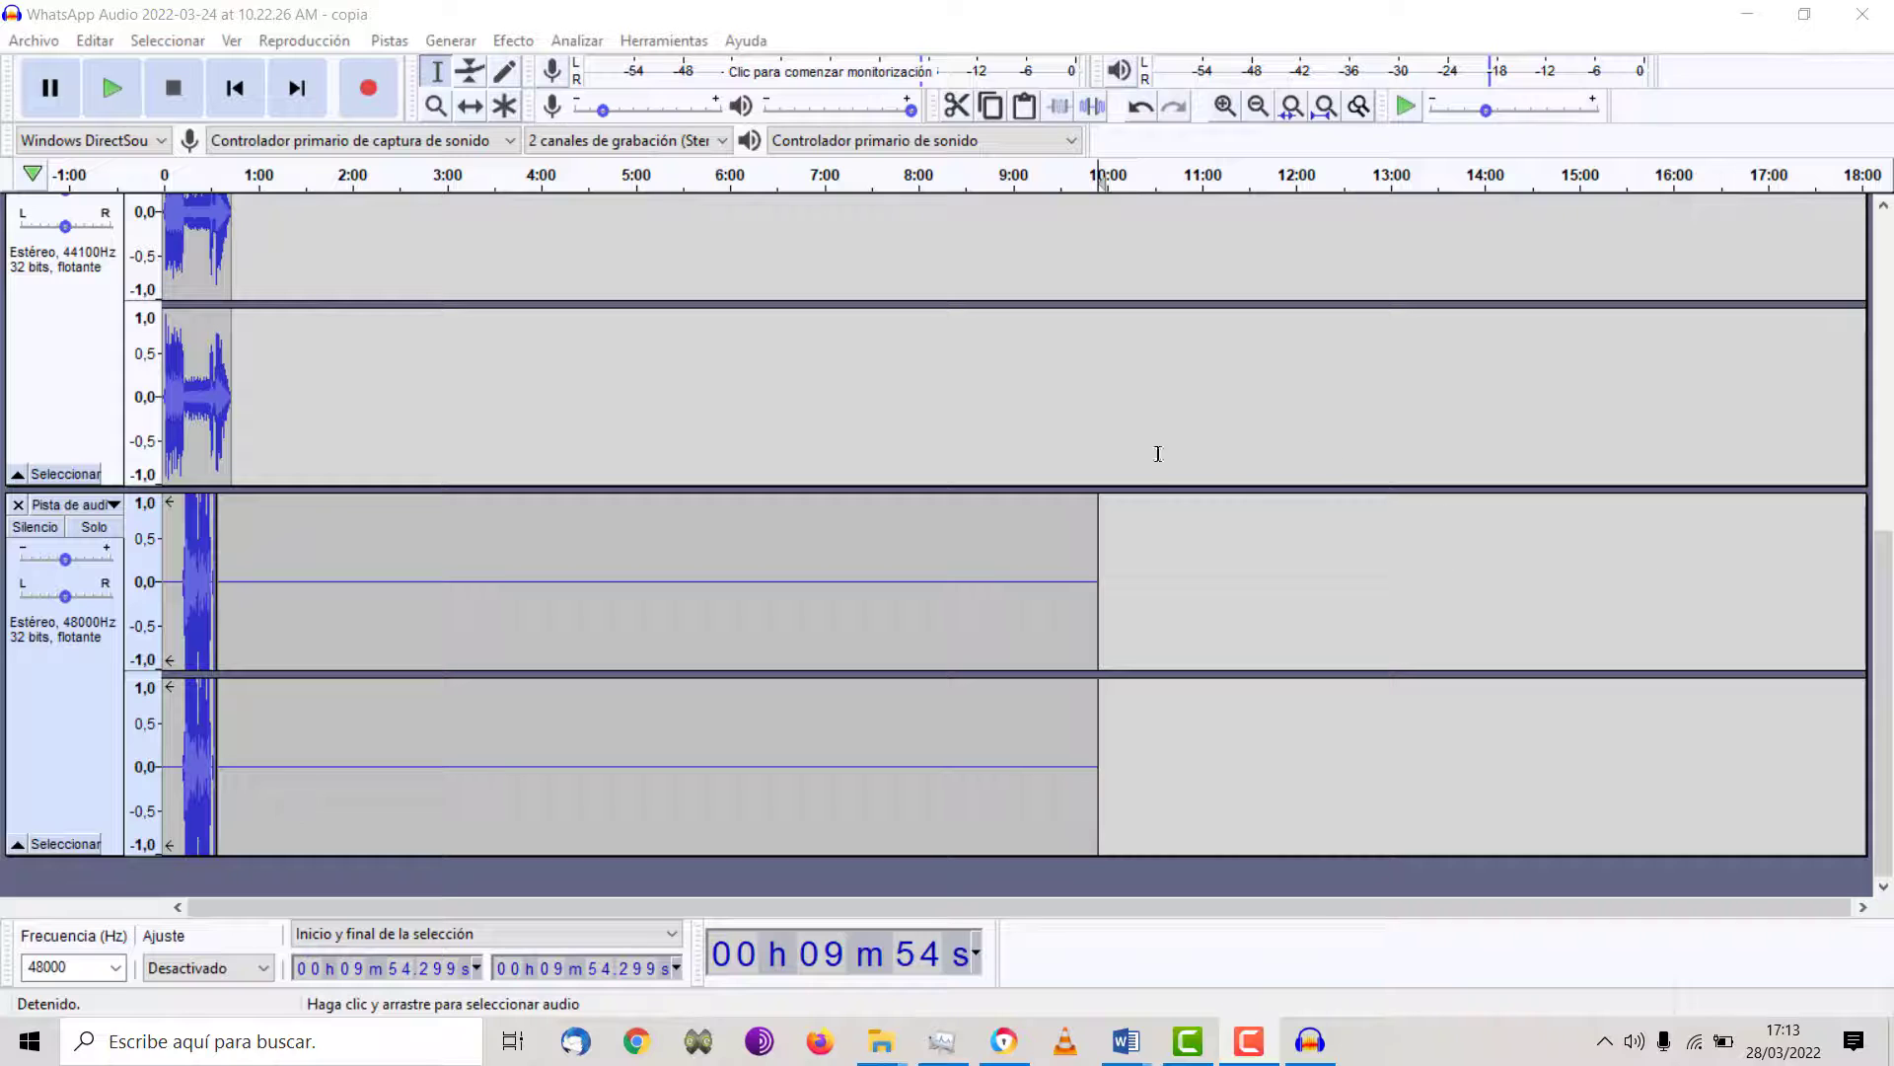
- Record a closing take of about 12 seconds on the voice track, starting at about 9:57
{"action": "left_click", "coordinate": [1102, 555]}
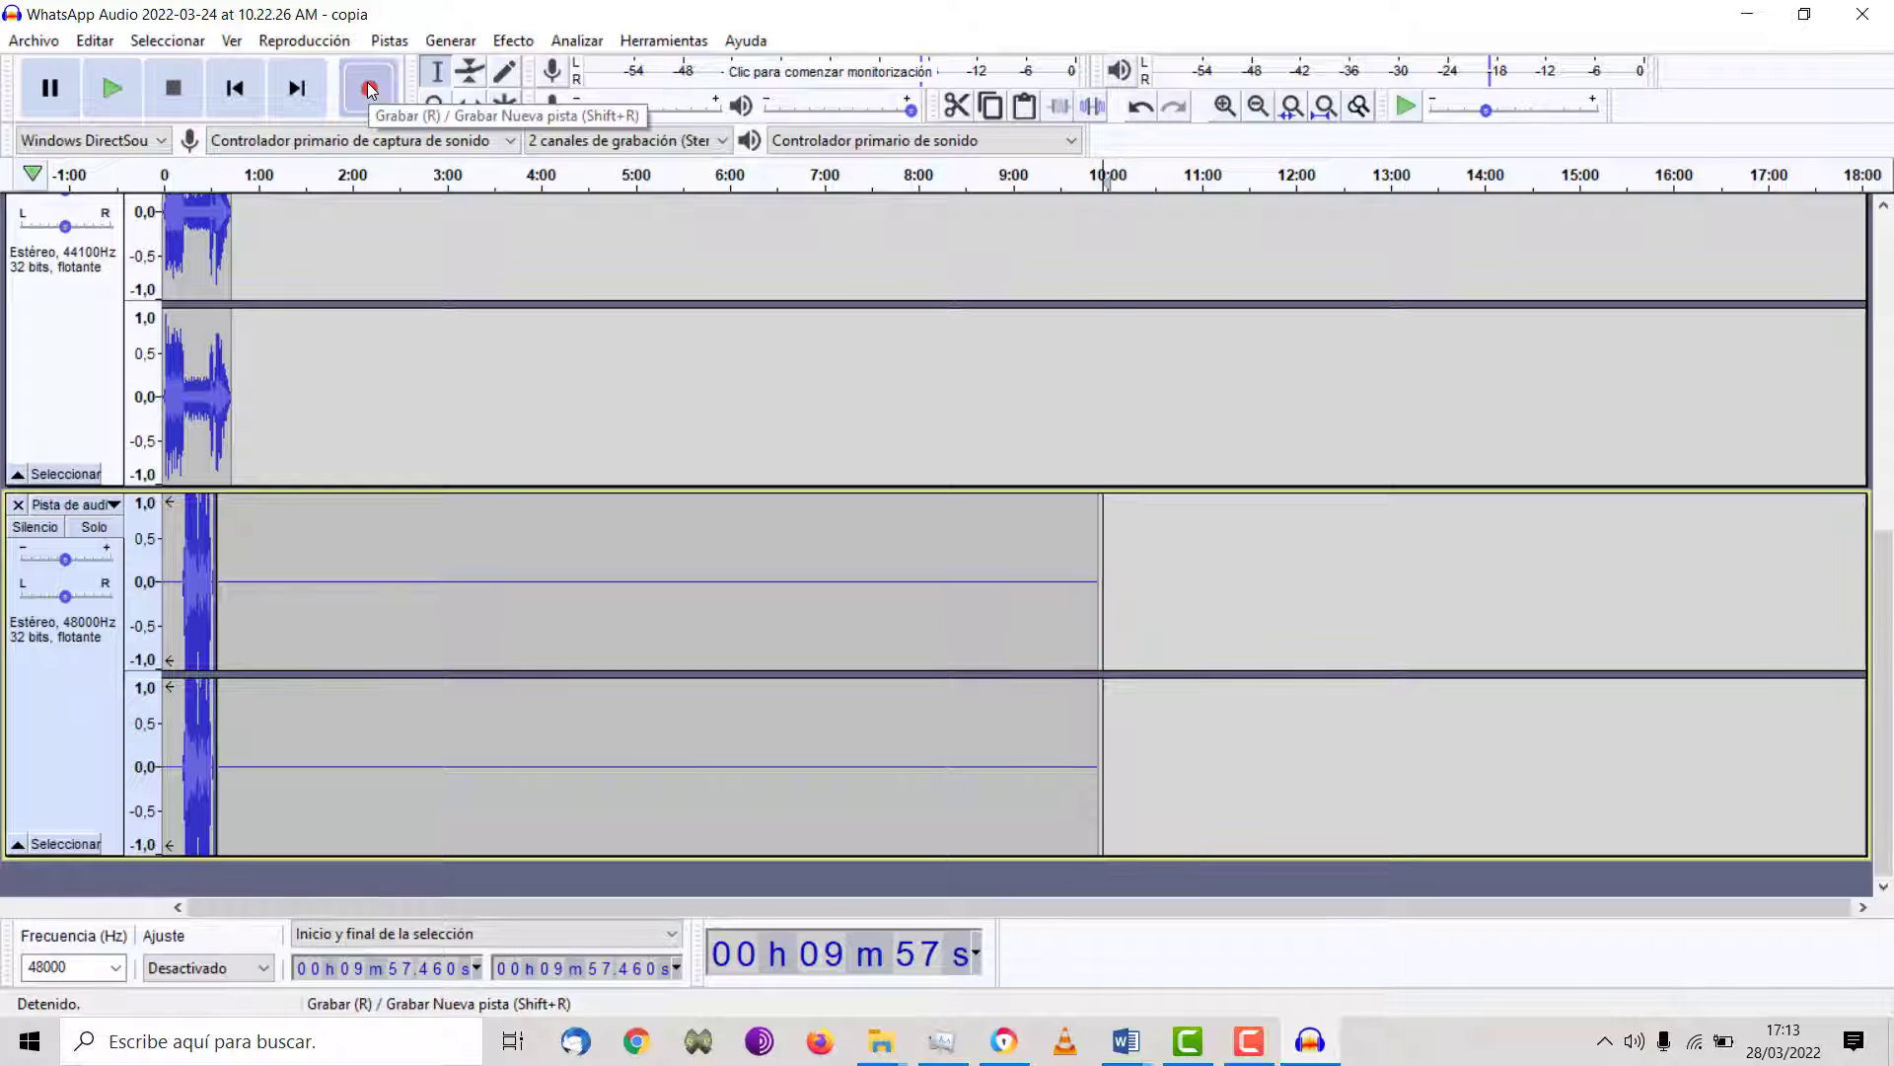
{"action": "left_click", "coordinate": [368, 89]}
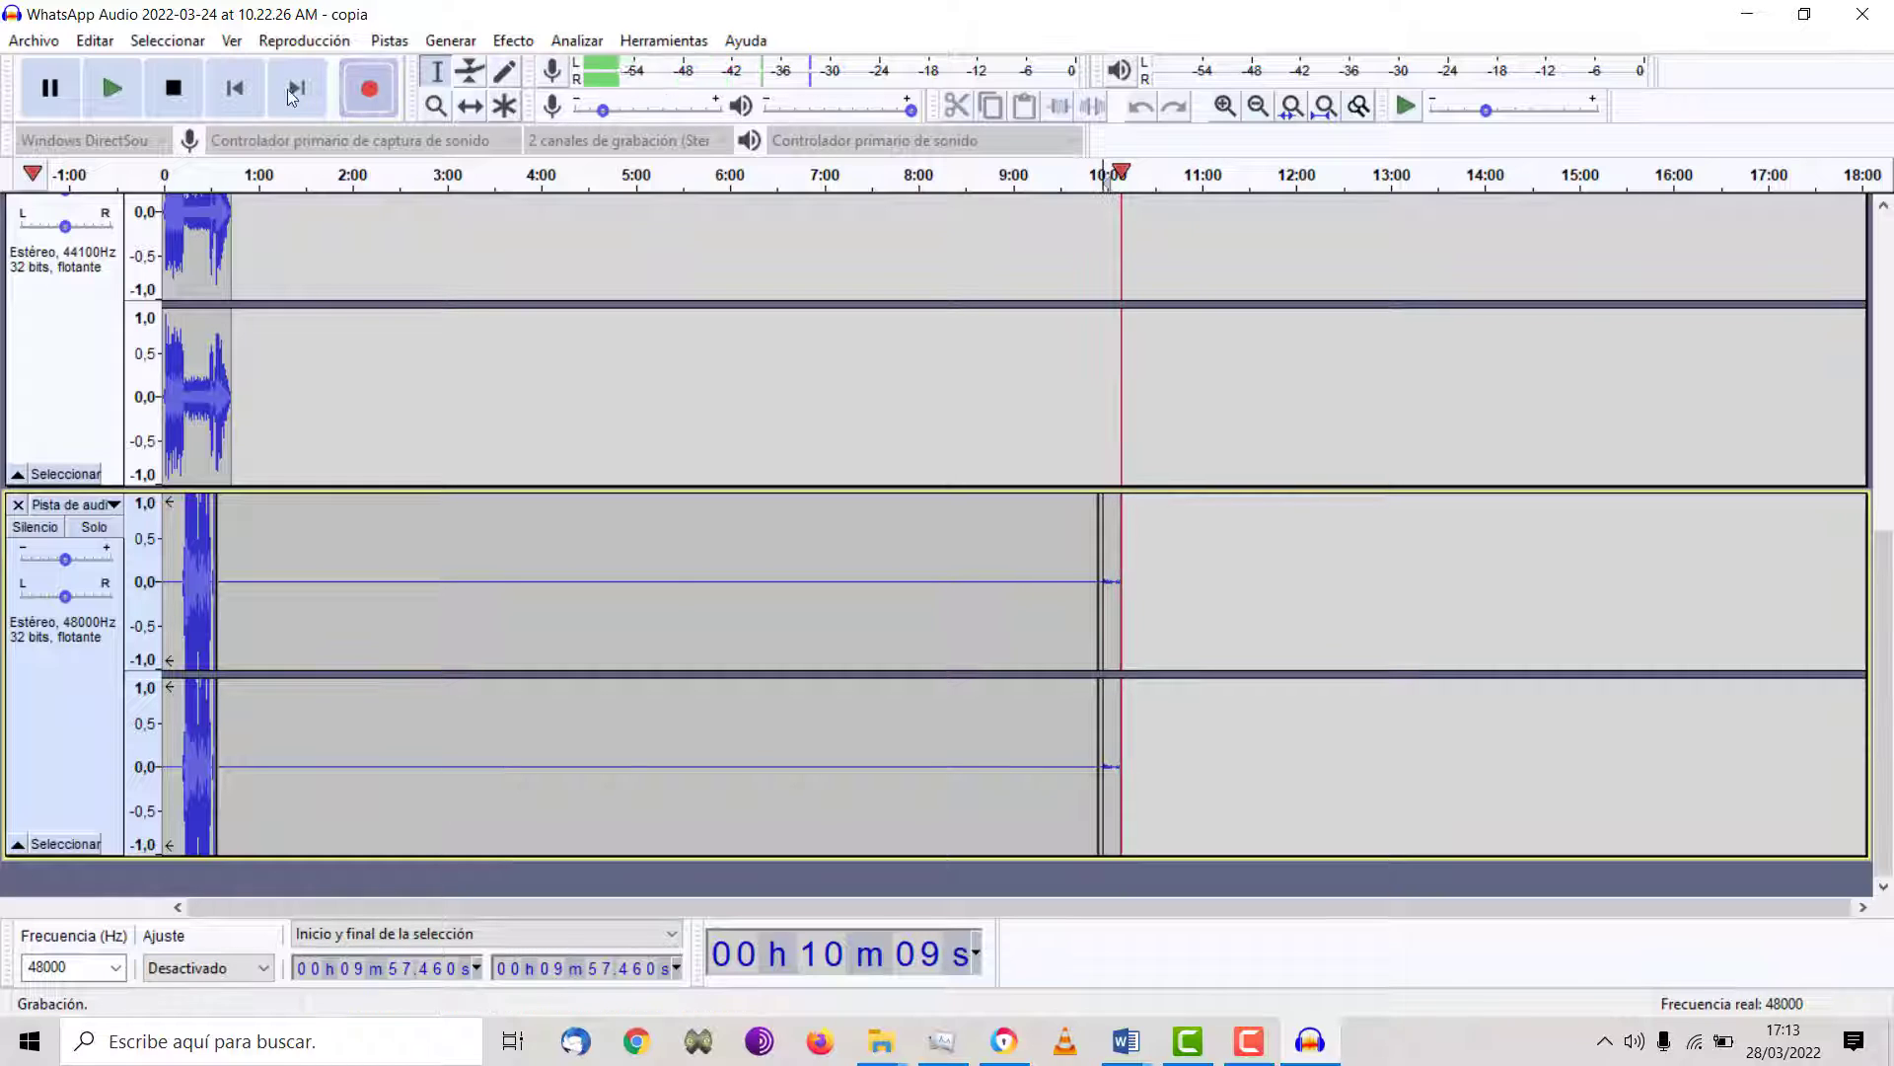
{"action": "left_click", "coordinate": [195, 90]}
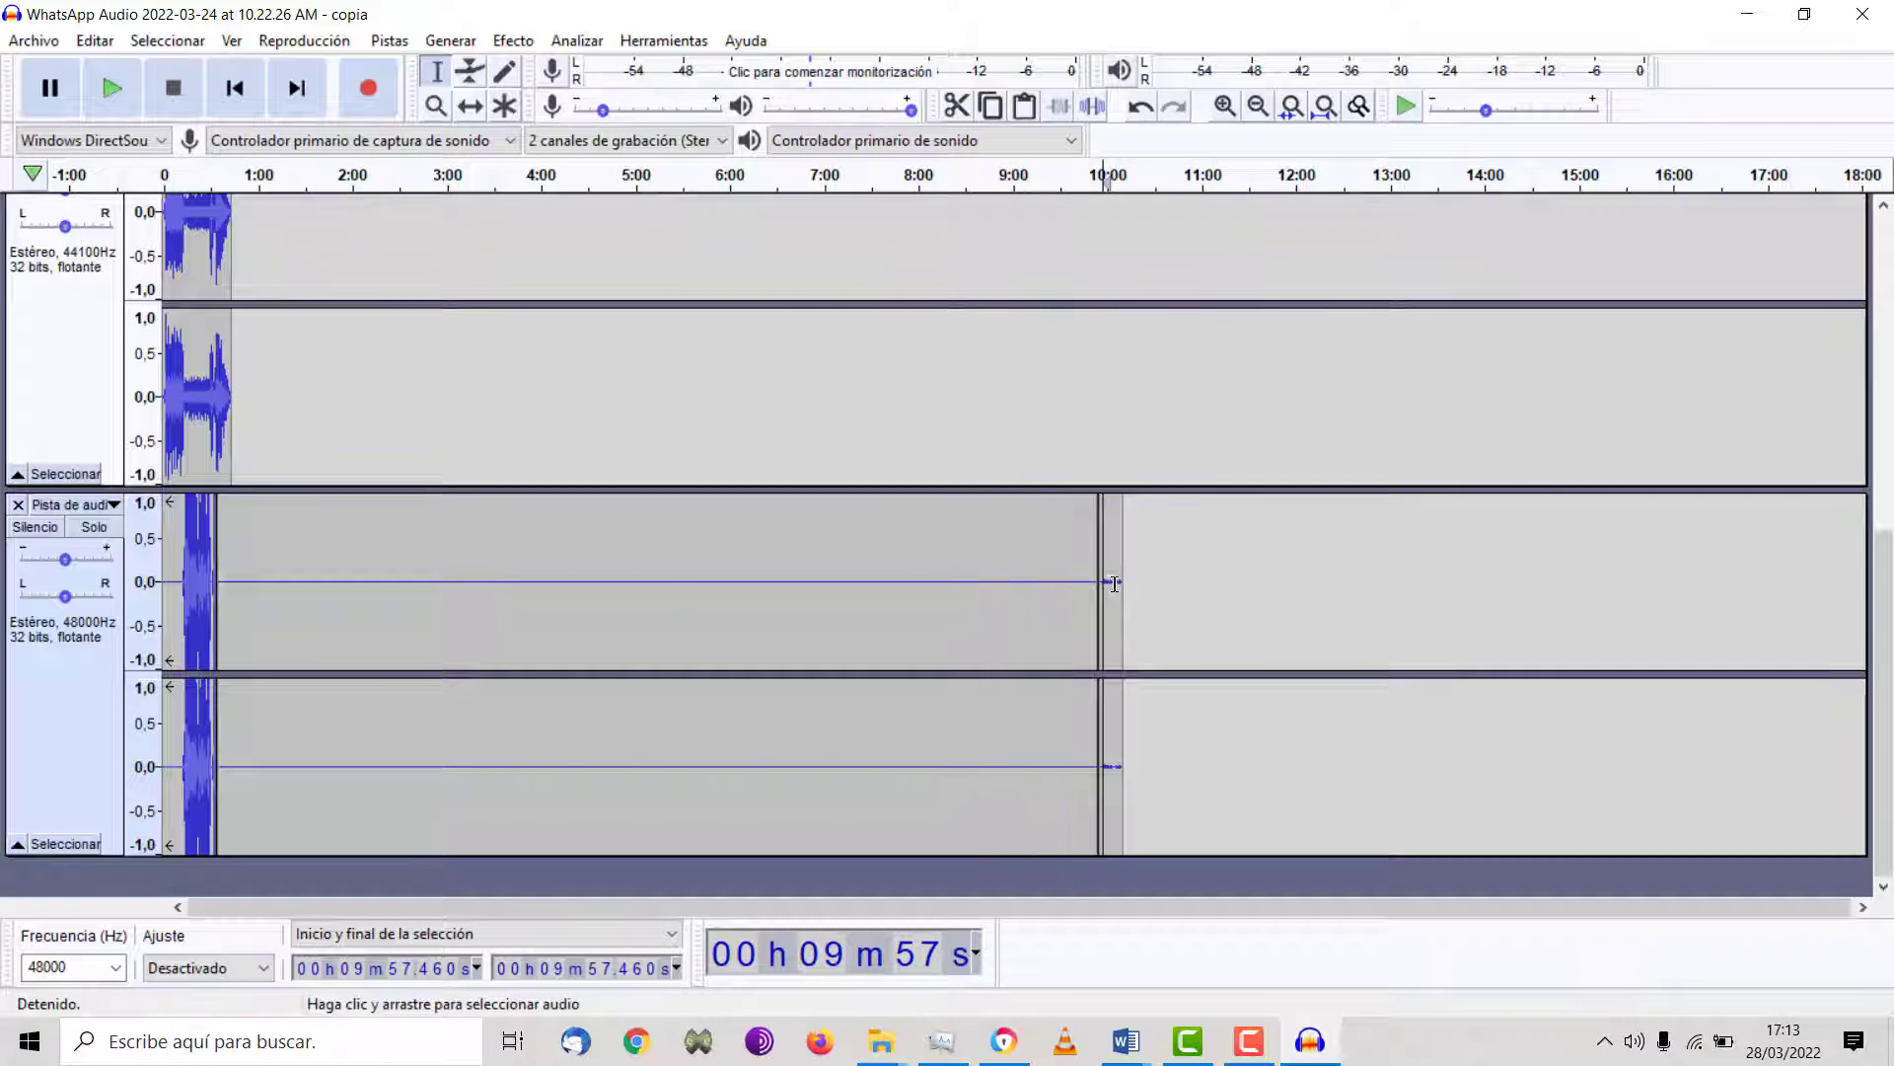
- Amplify the new closing take, selected from about 9:58 to 10:13, to a new peak amplitude of 0 dB
{"action": "left_click_drag", "start_coordinate": [1129, 583], "coordinate": [1104, 583]}
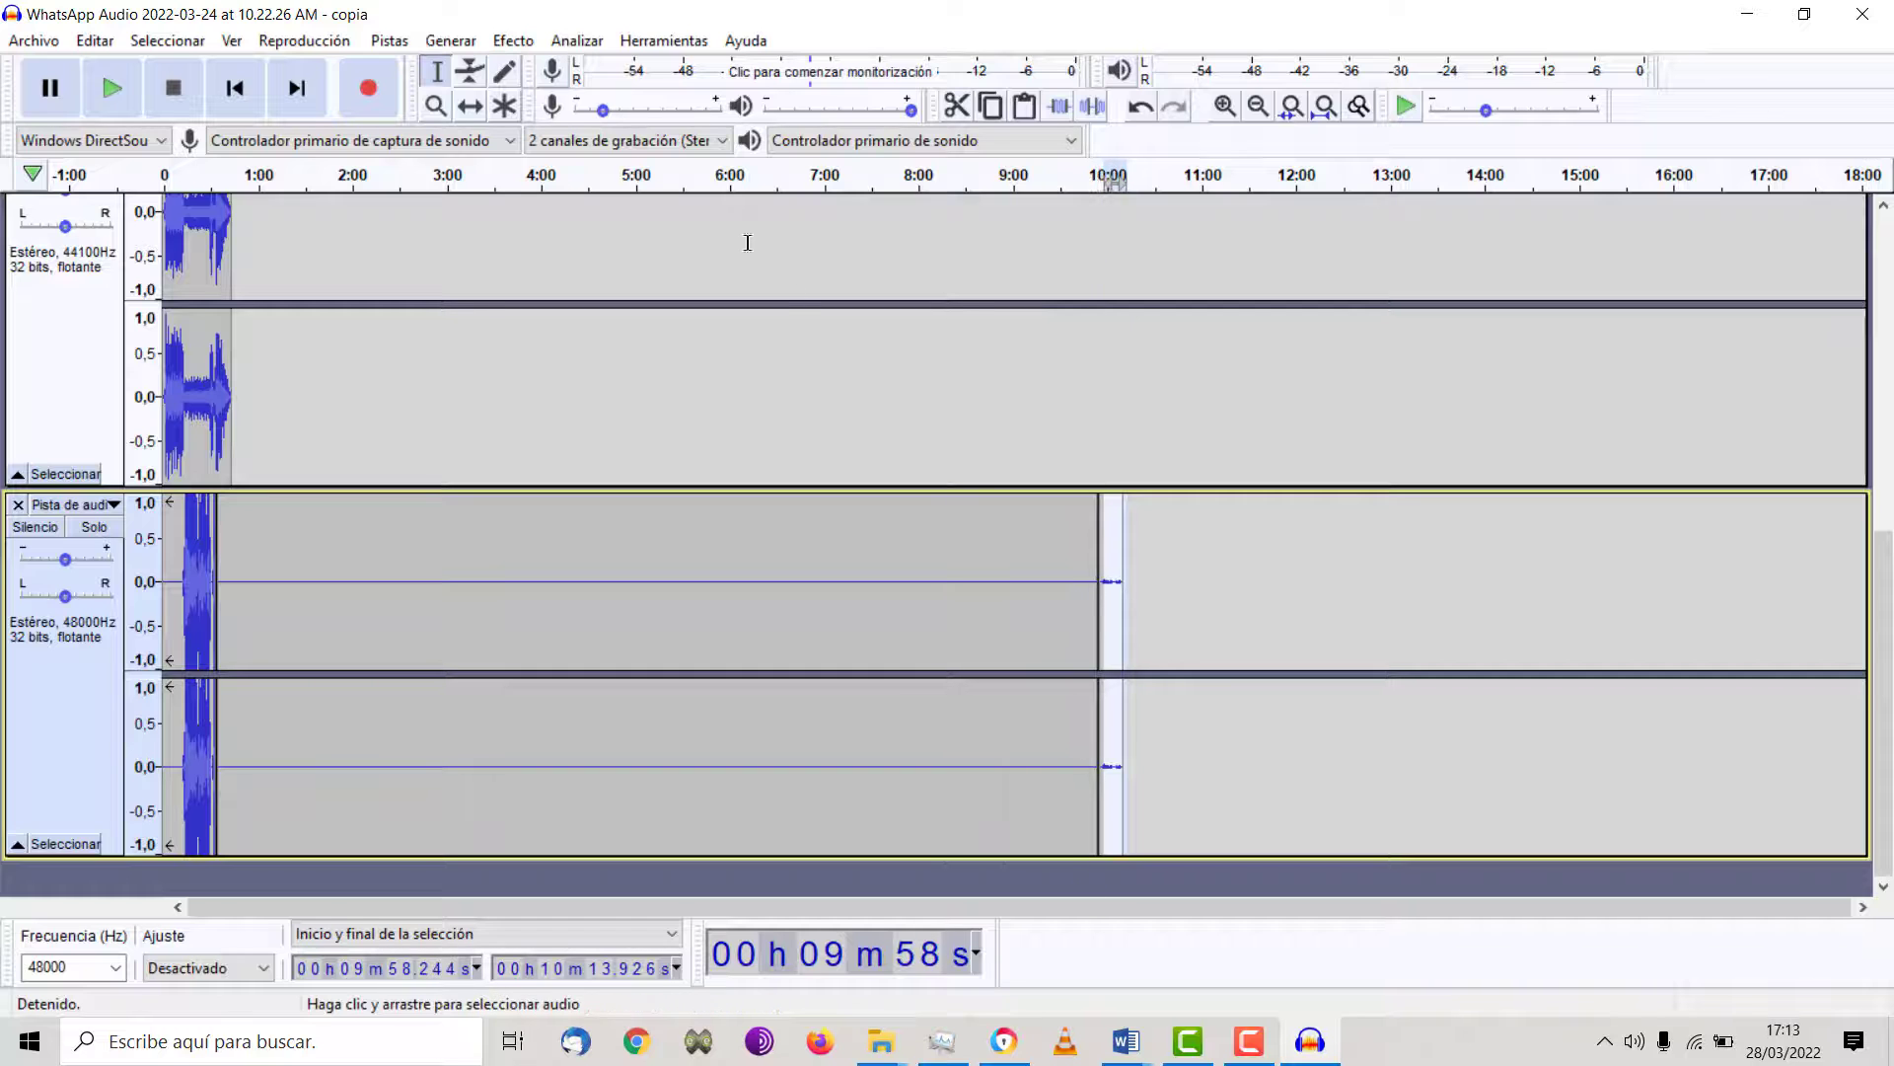
{"action": "left_click", "coordinate": [515, 42]}
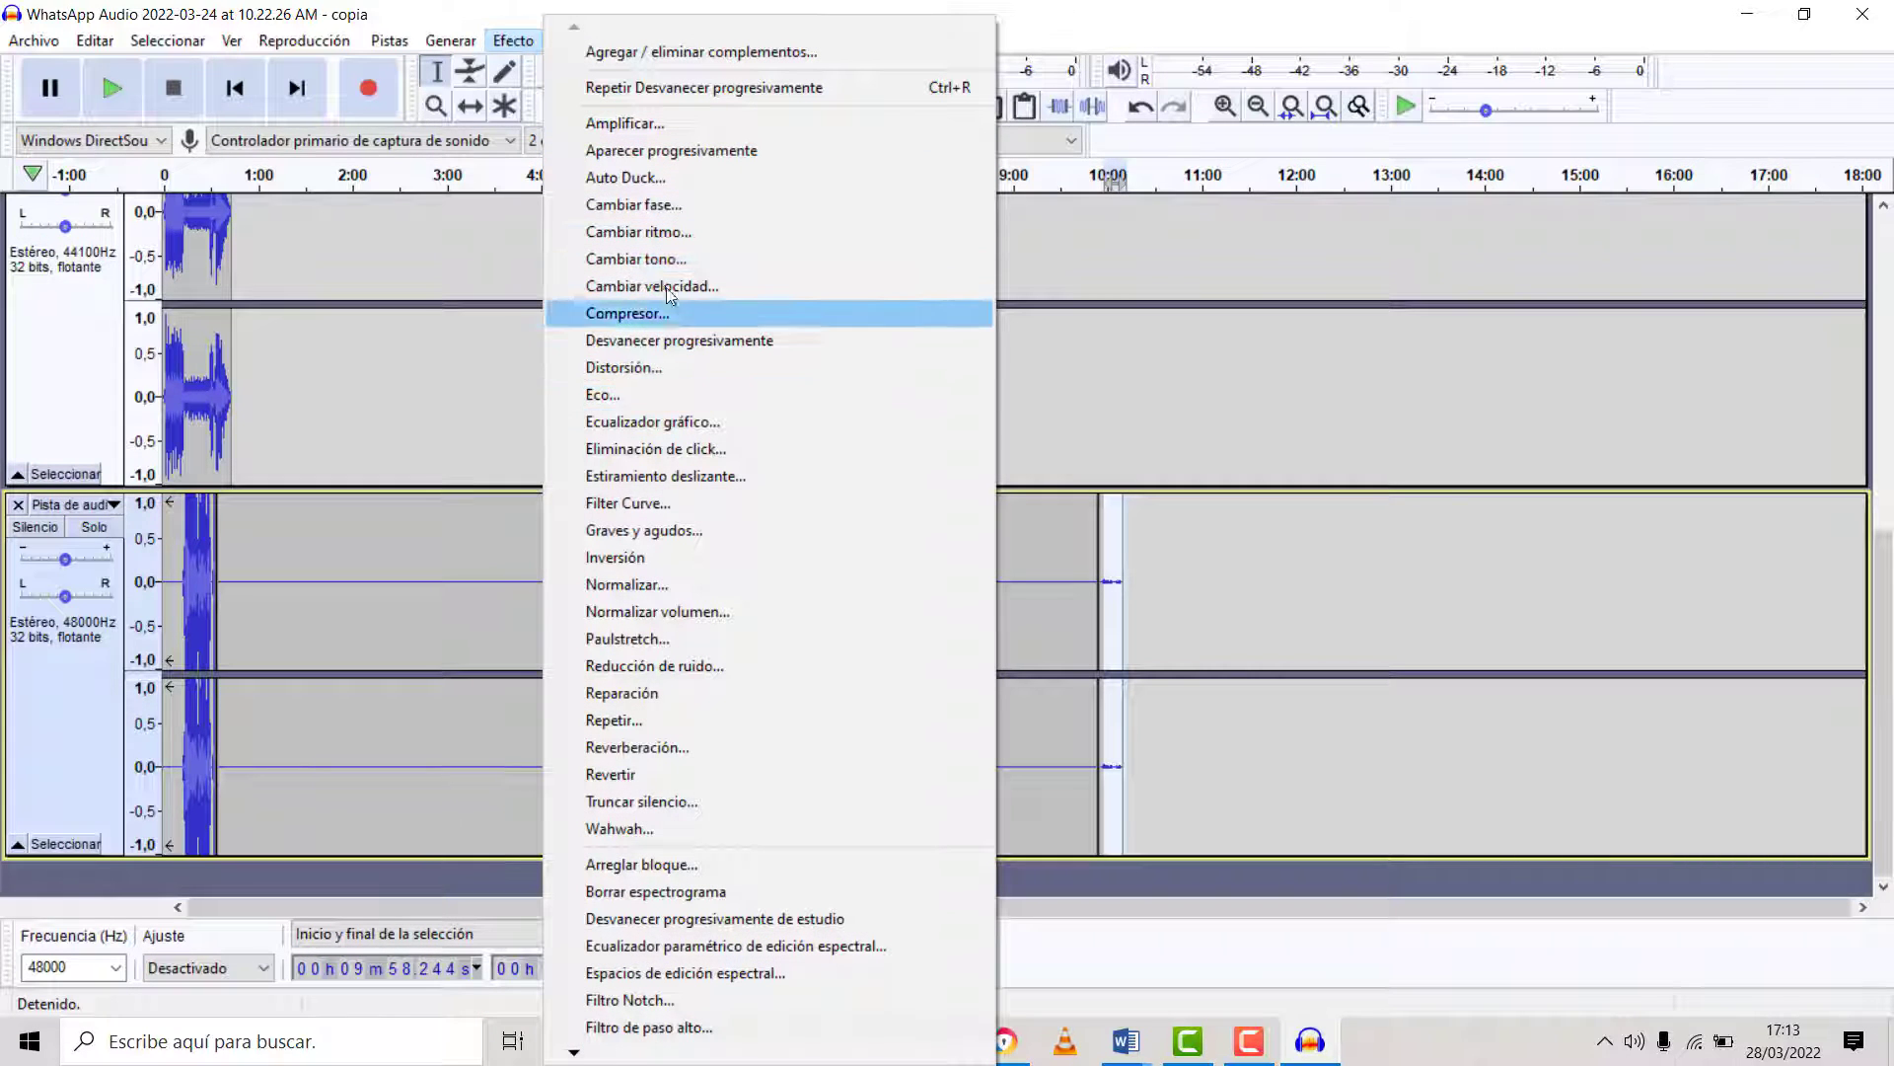
{"action": "left_click", "coordinate": [624, 122]}
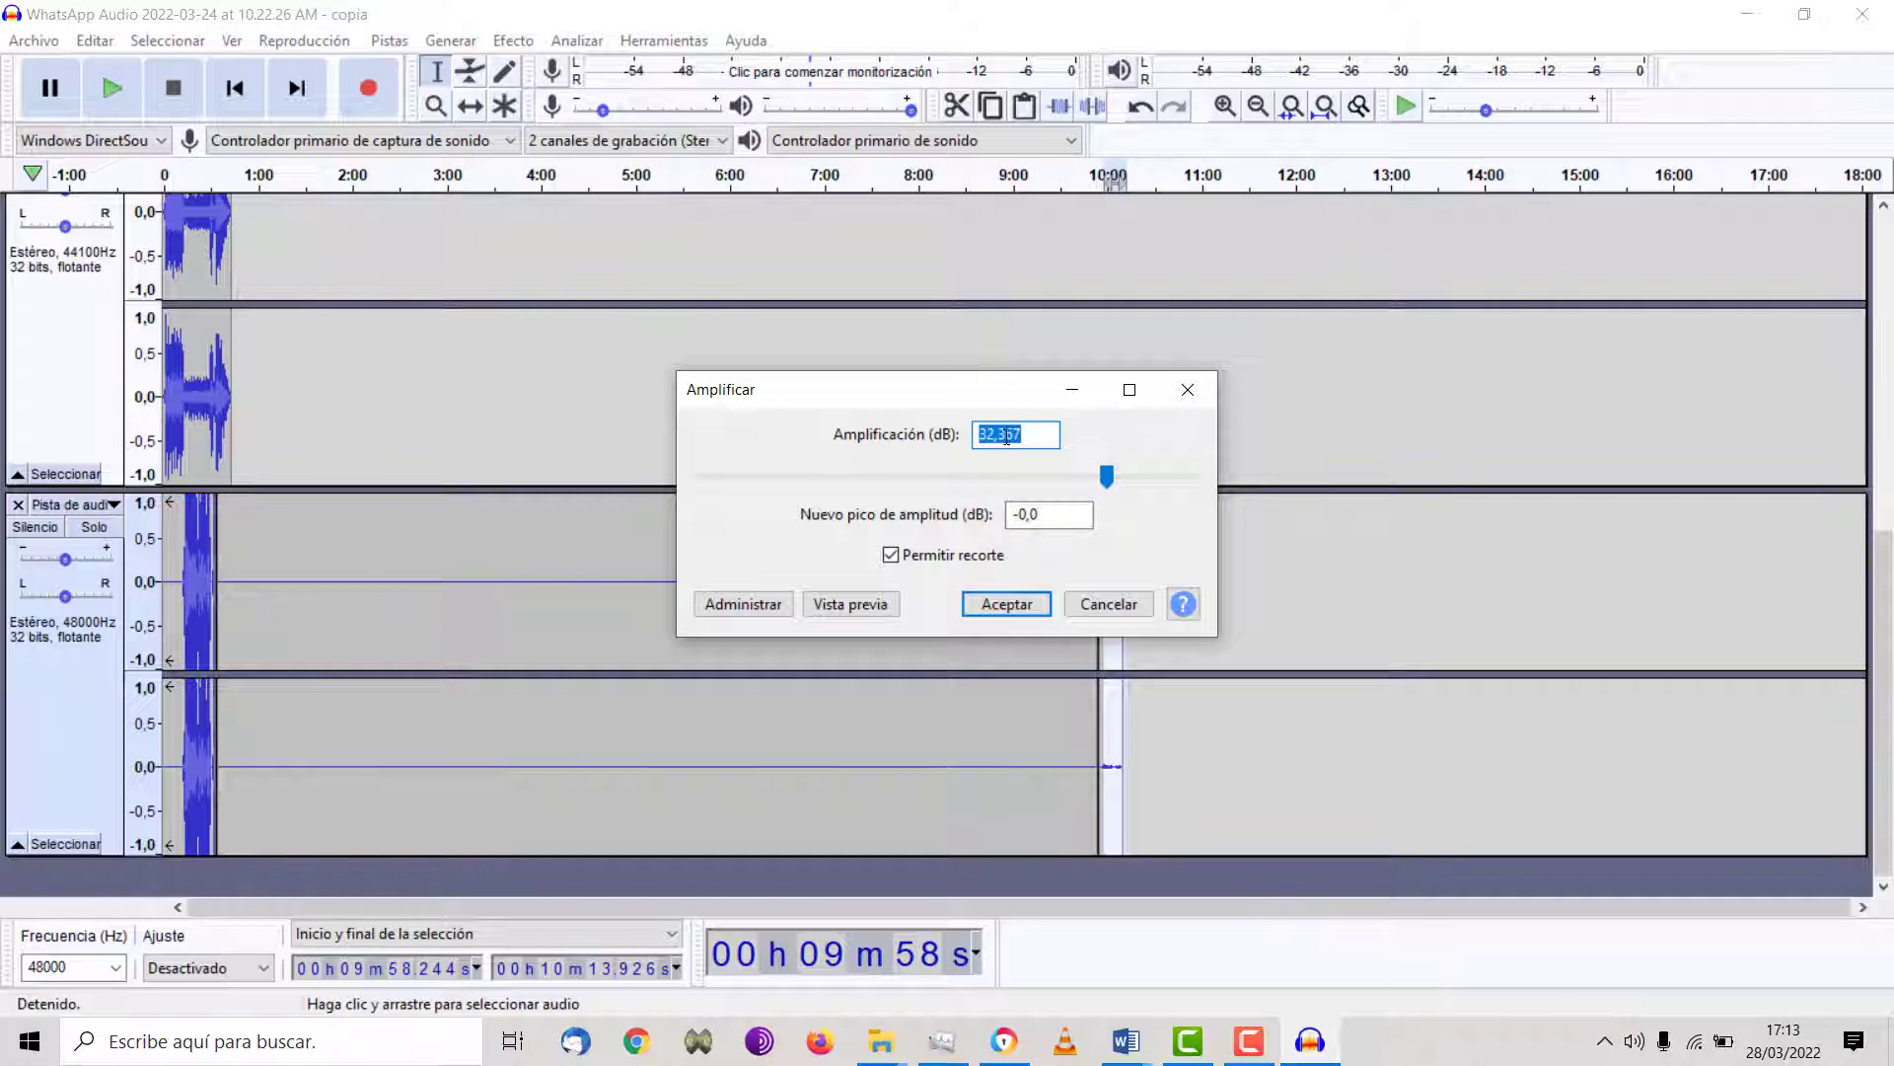
{"action": "left_click", "coordinate": [1022, 608]}
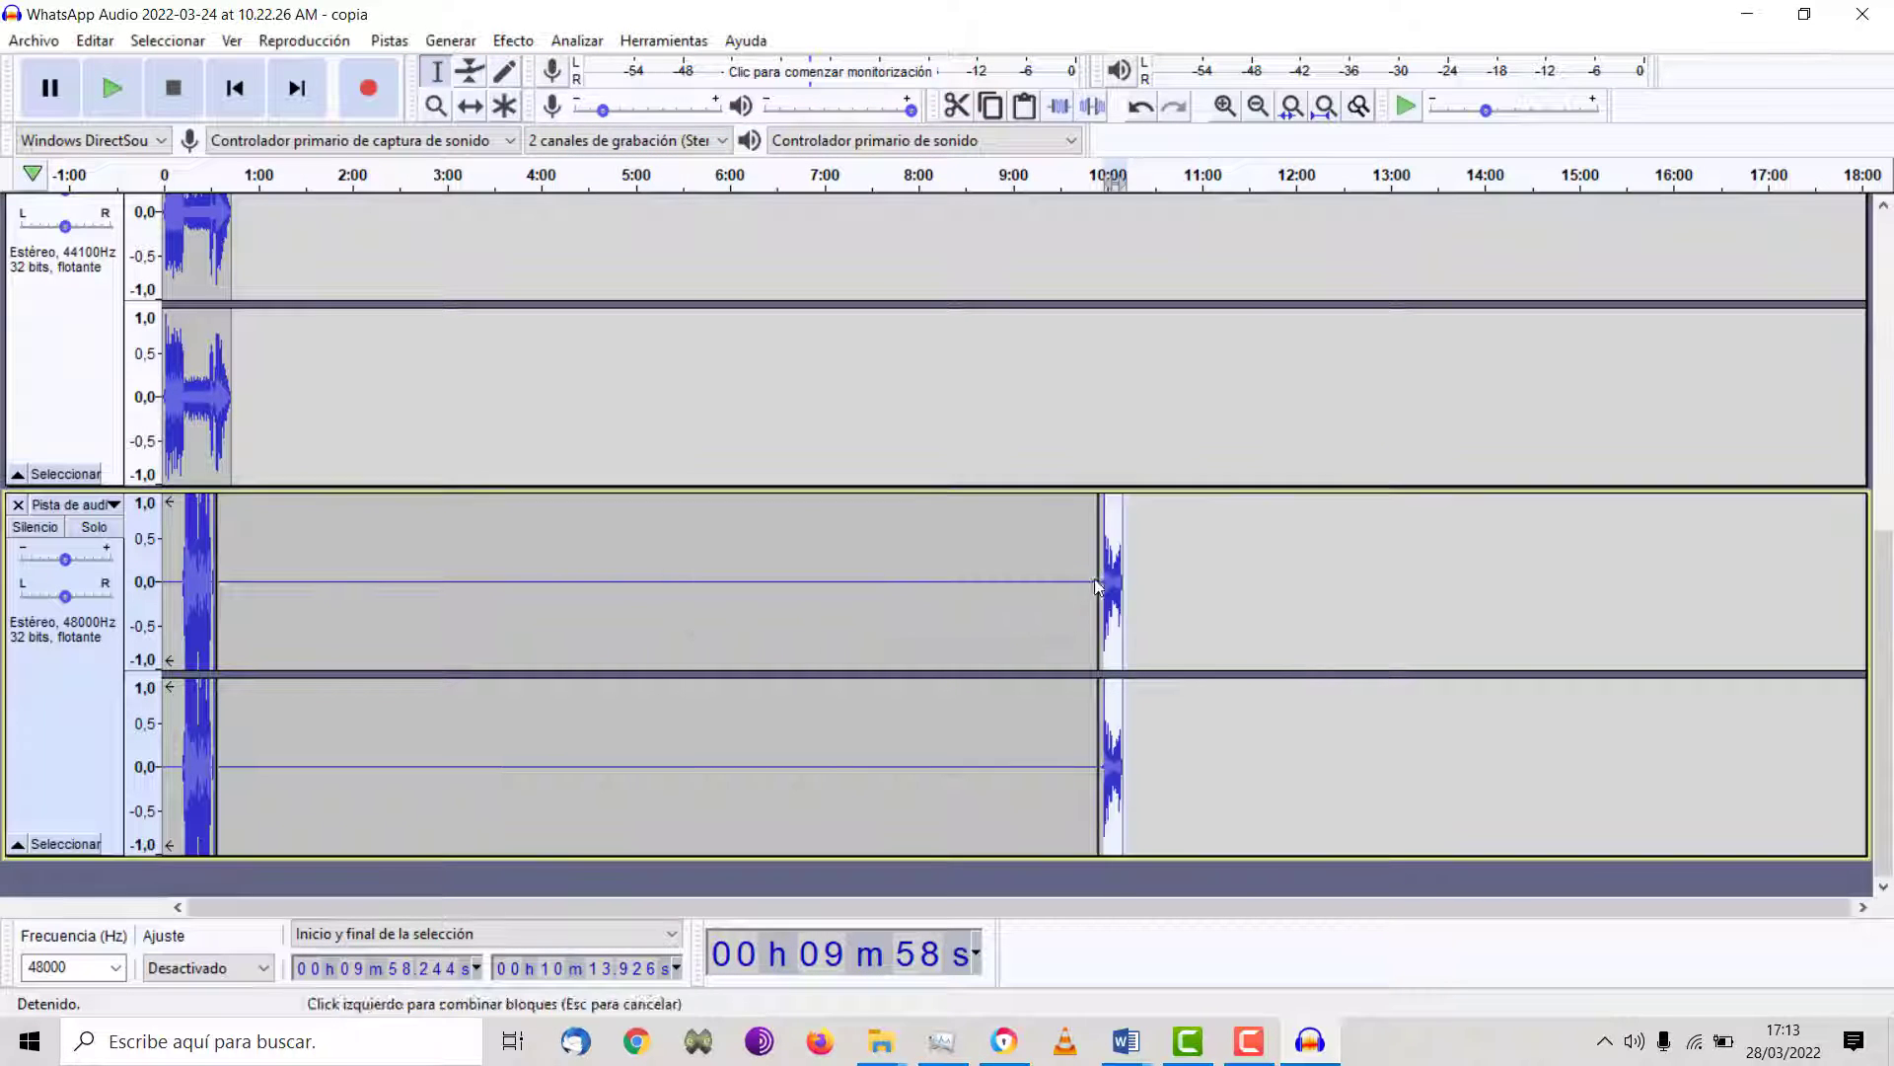
- Capture a noise reduction profile from the quiet gap near the interview's start, about 0:47.9 to 0:48.5
{"action": "scroll", "coordinate": [1133, 556], "scroll_direction": "up", "scroll_amount": 5}
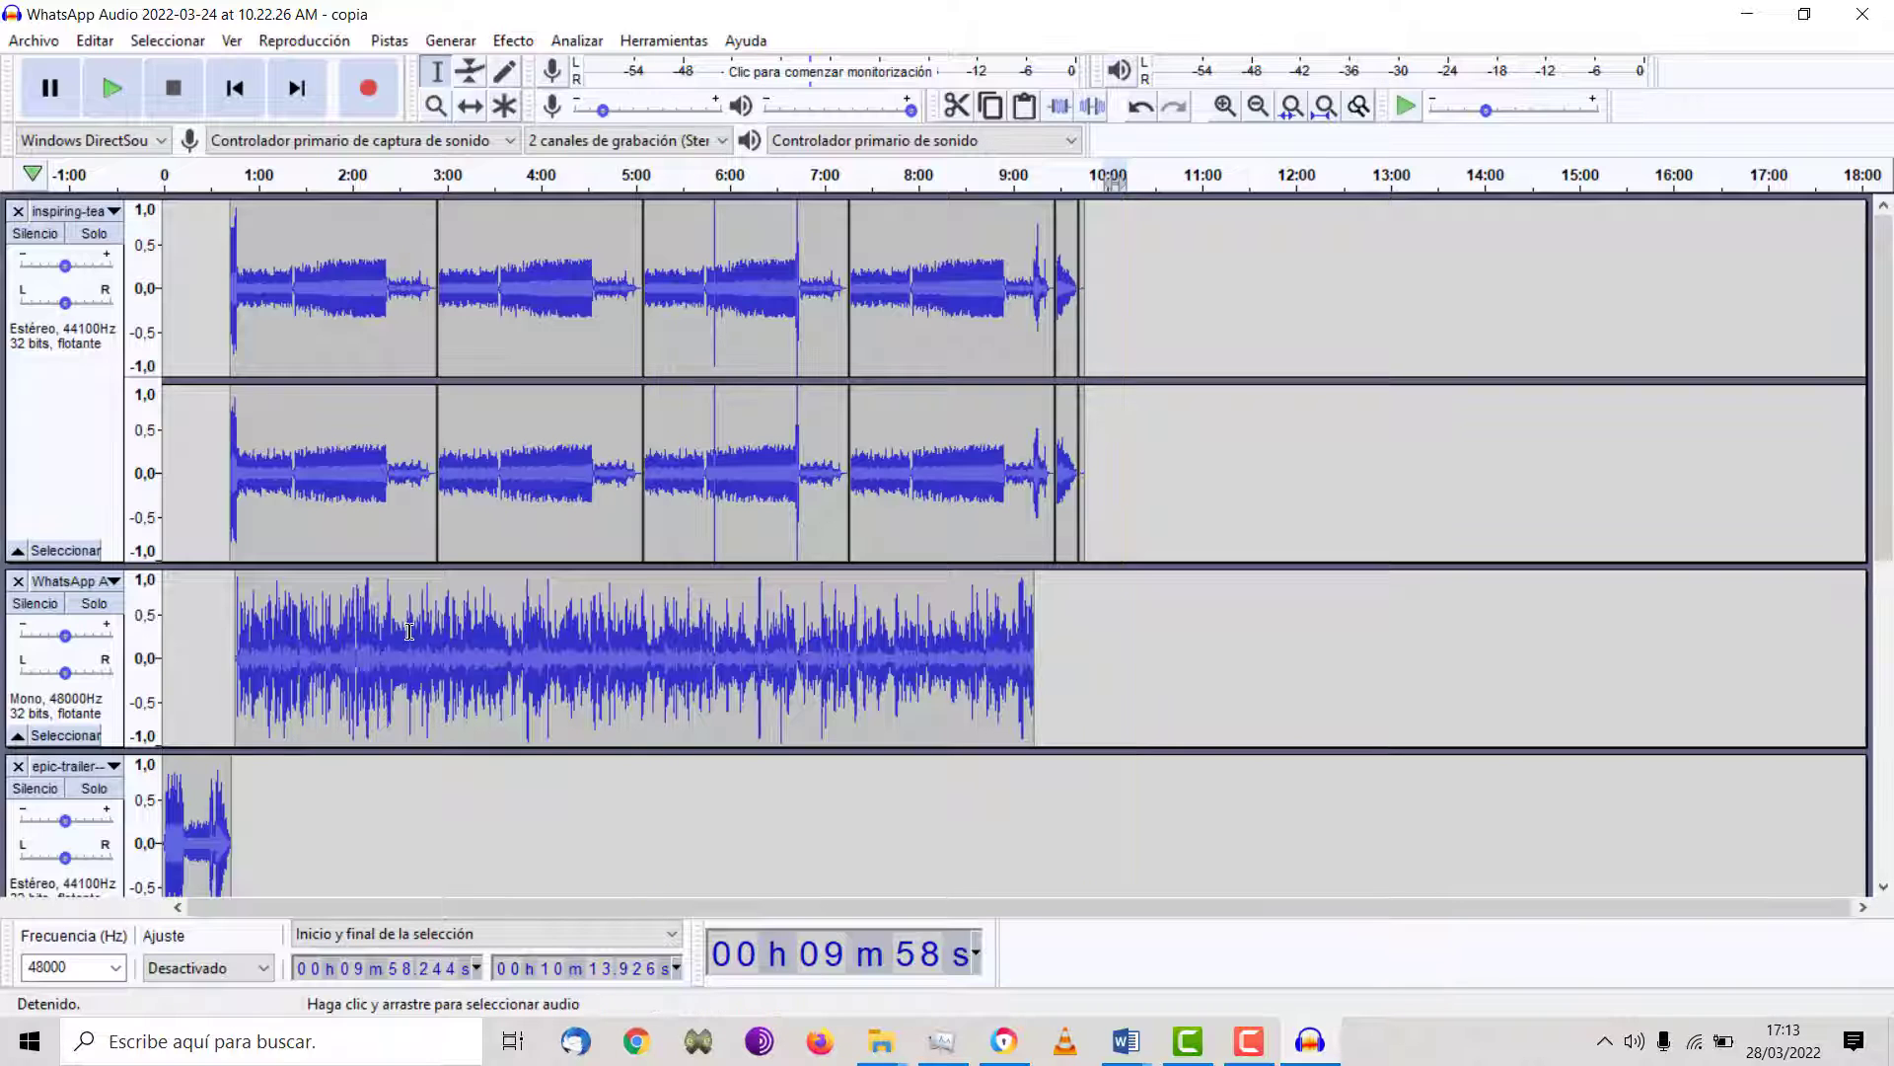
{"action": "left_click", "coordinate": [1226, 107]}
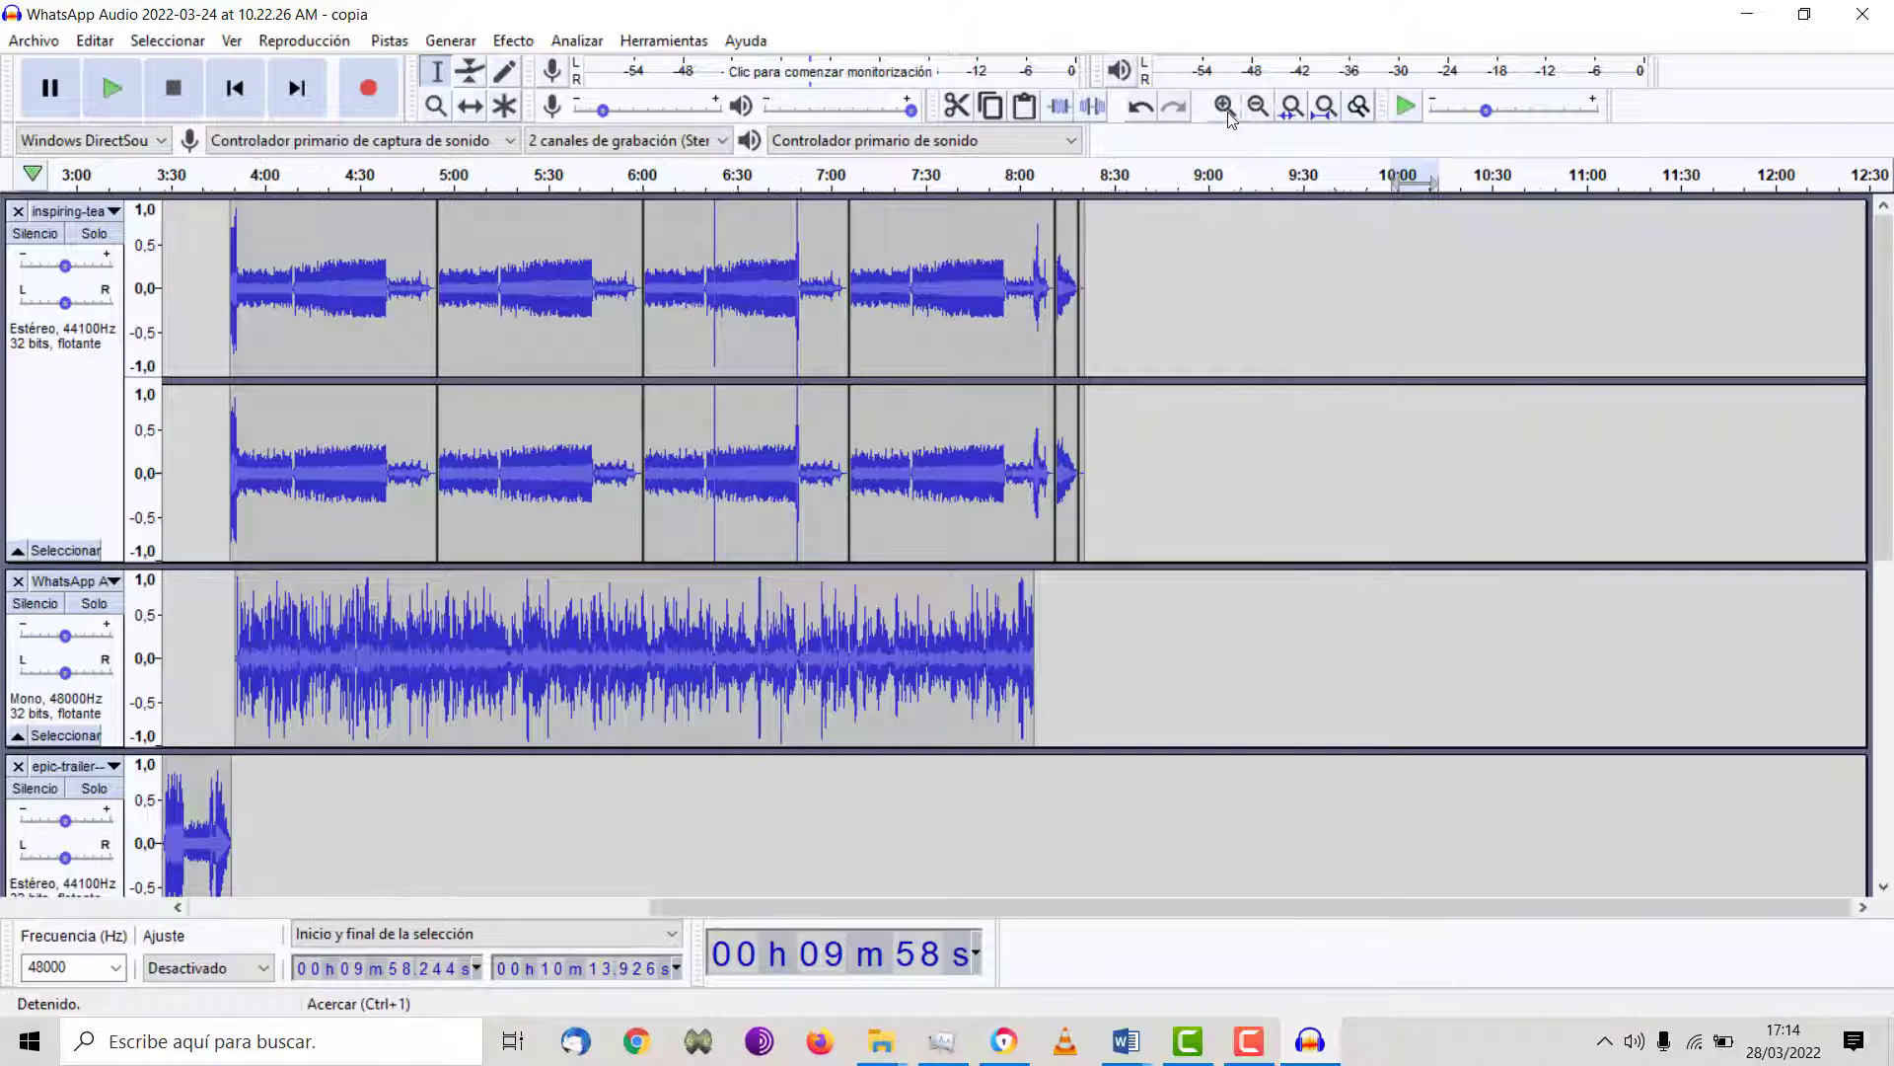
{"action": "triple_click", "coordinate": [1225, 106]}
{"action": "left_click_drag", "start_coordinate": [1571, 909], "coordinate": [296, 856]}
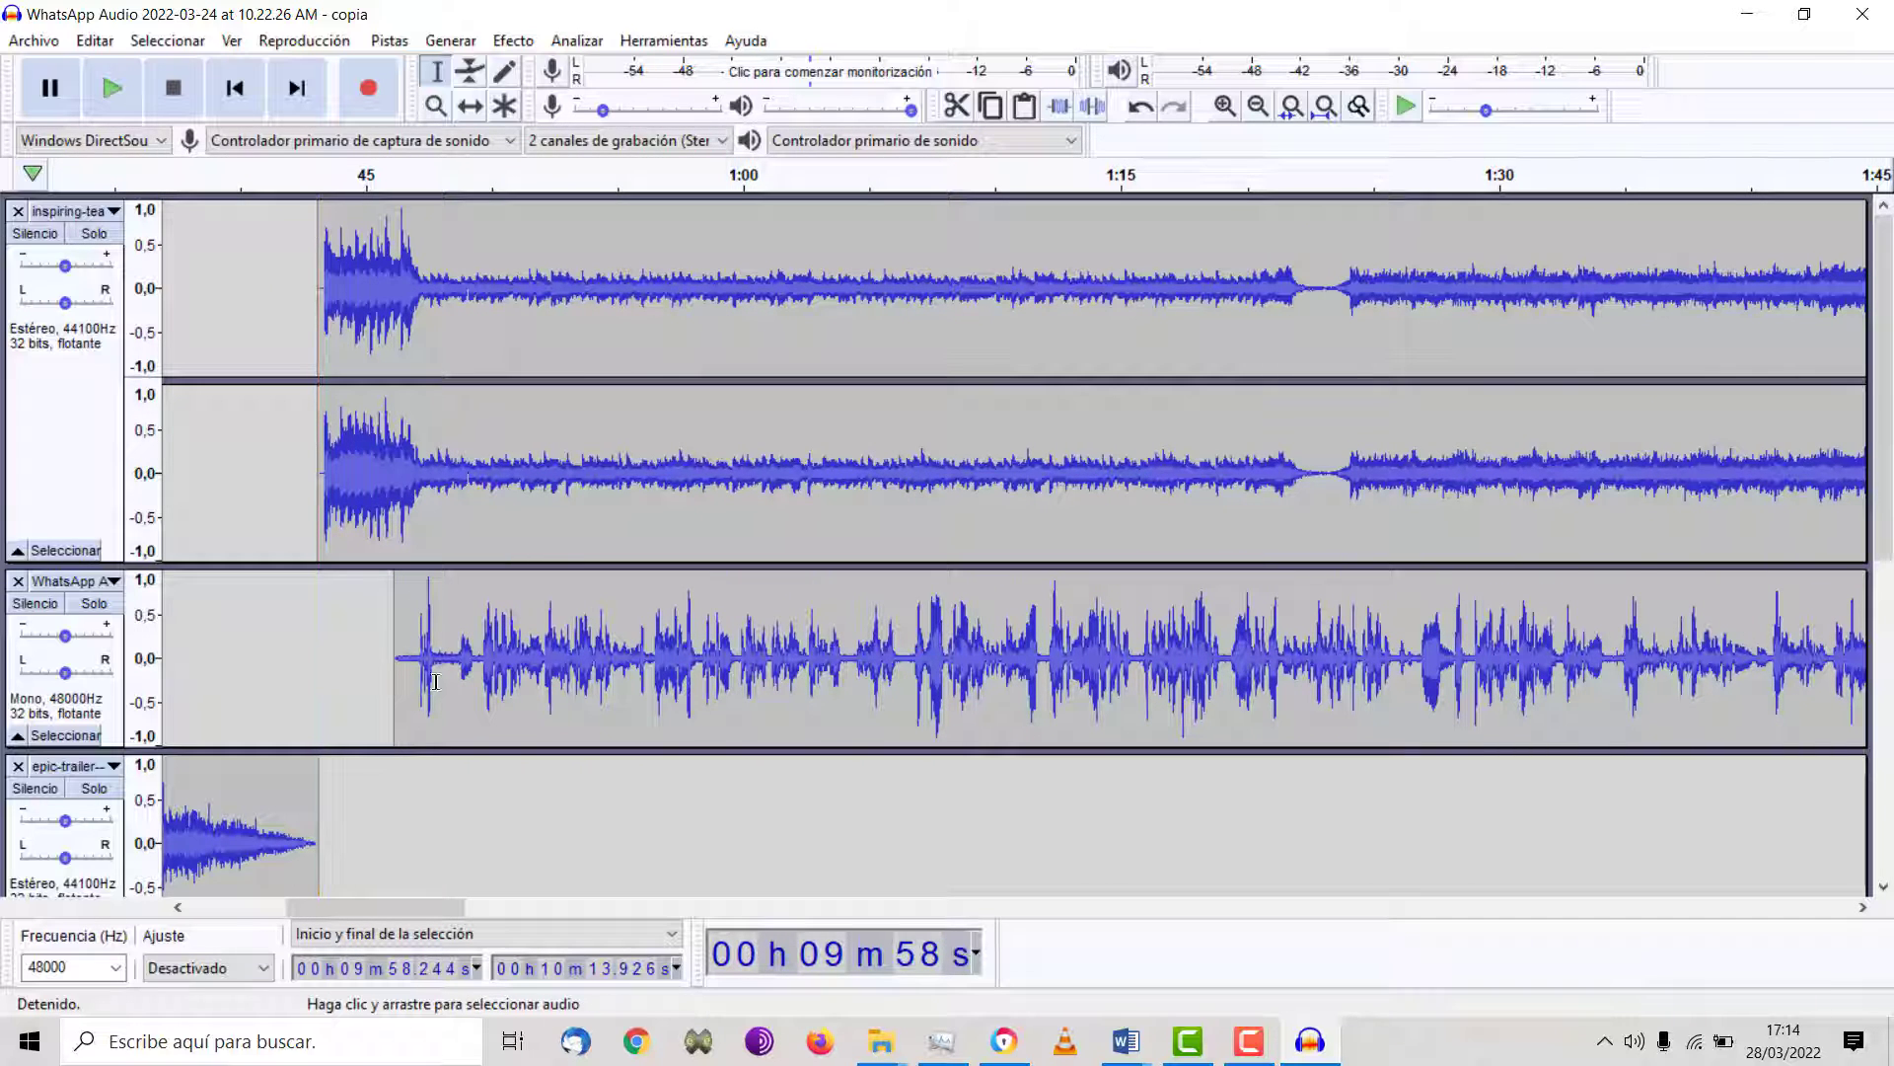
{"action": "left_click_drag", "start_coordinate": [435, 682], "coordinate": [452, 682]}
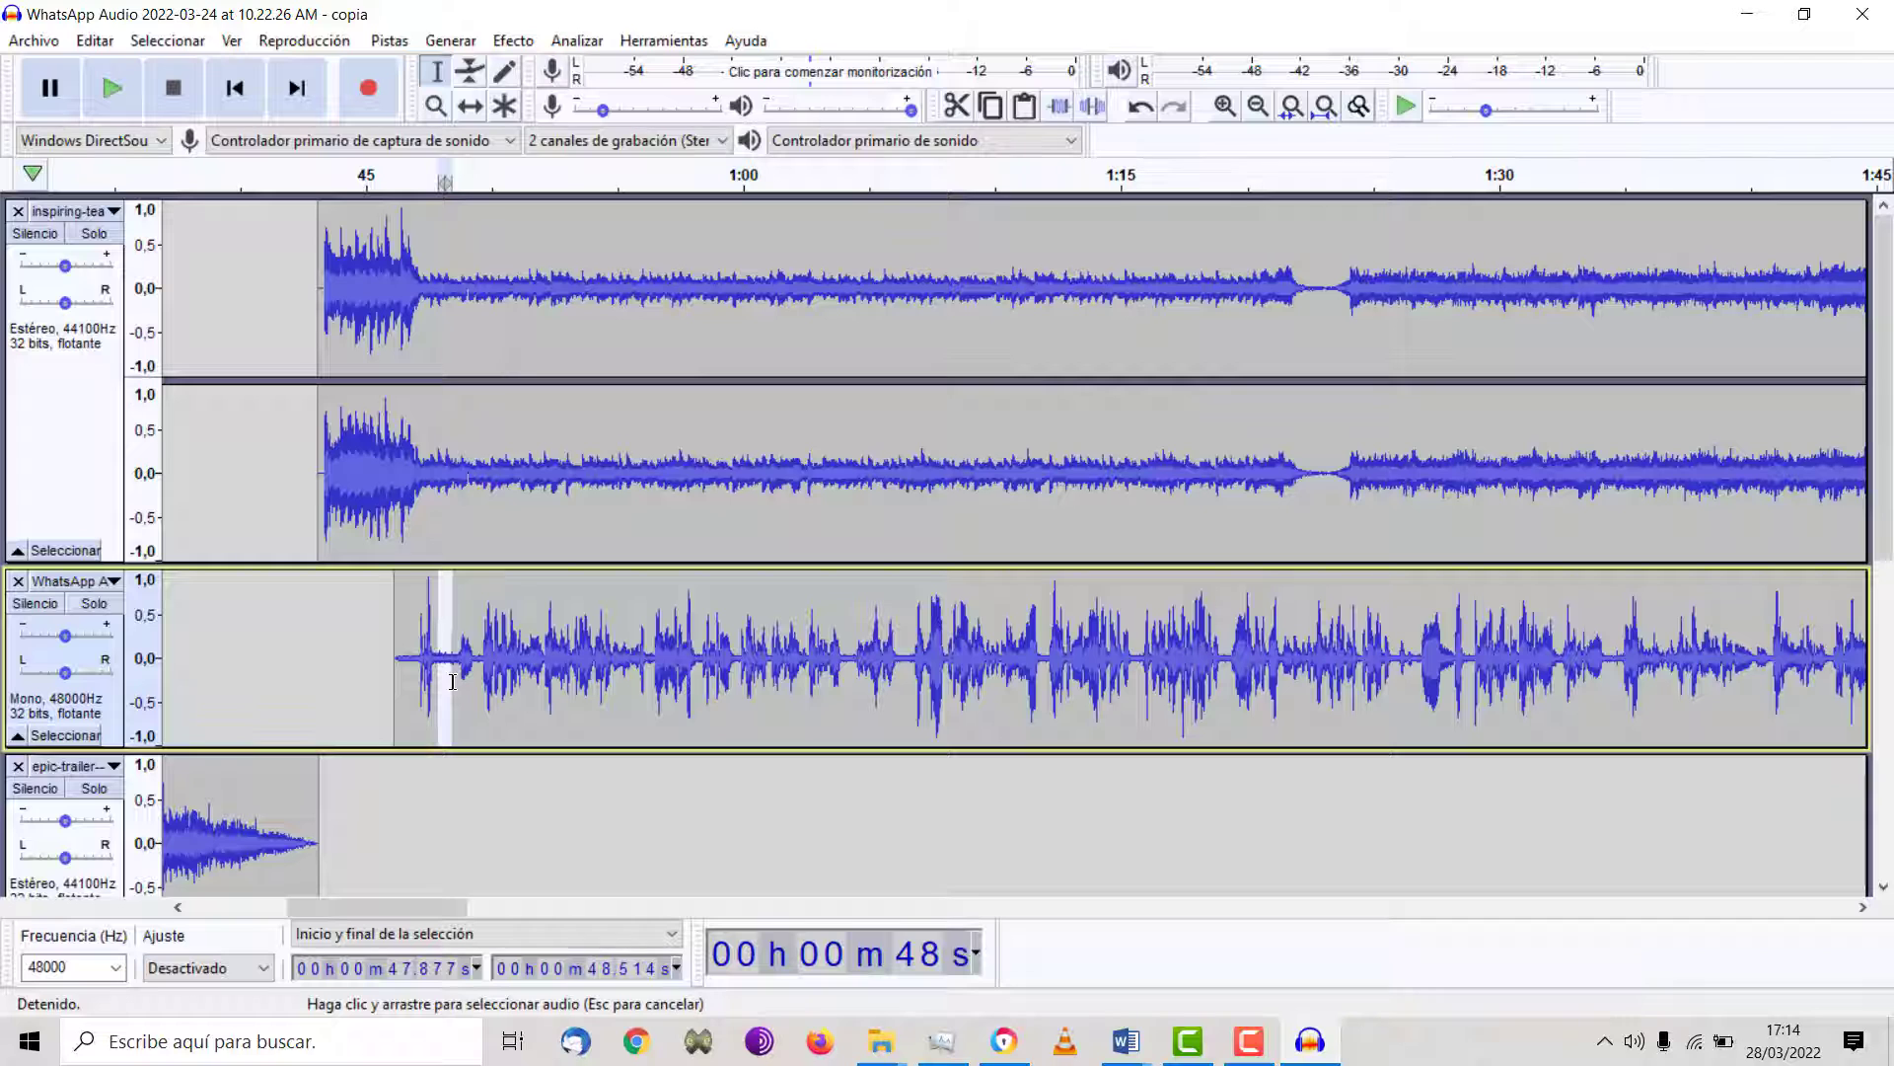
{"action": "left_click", "coordinate": [531, 42]}
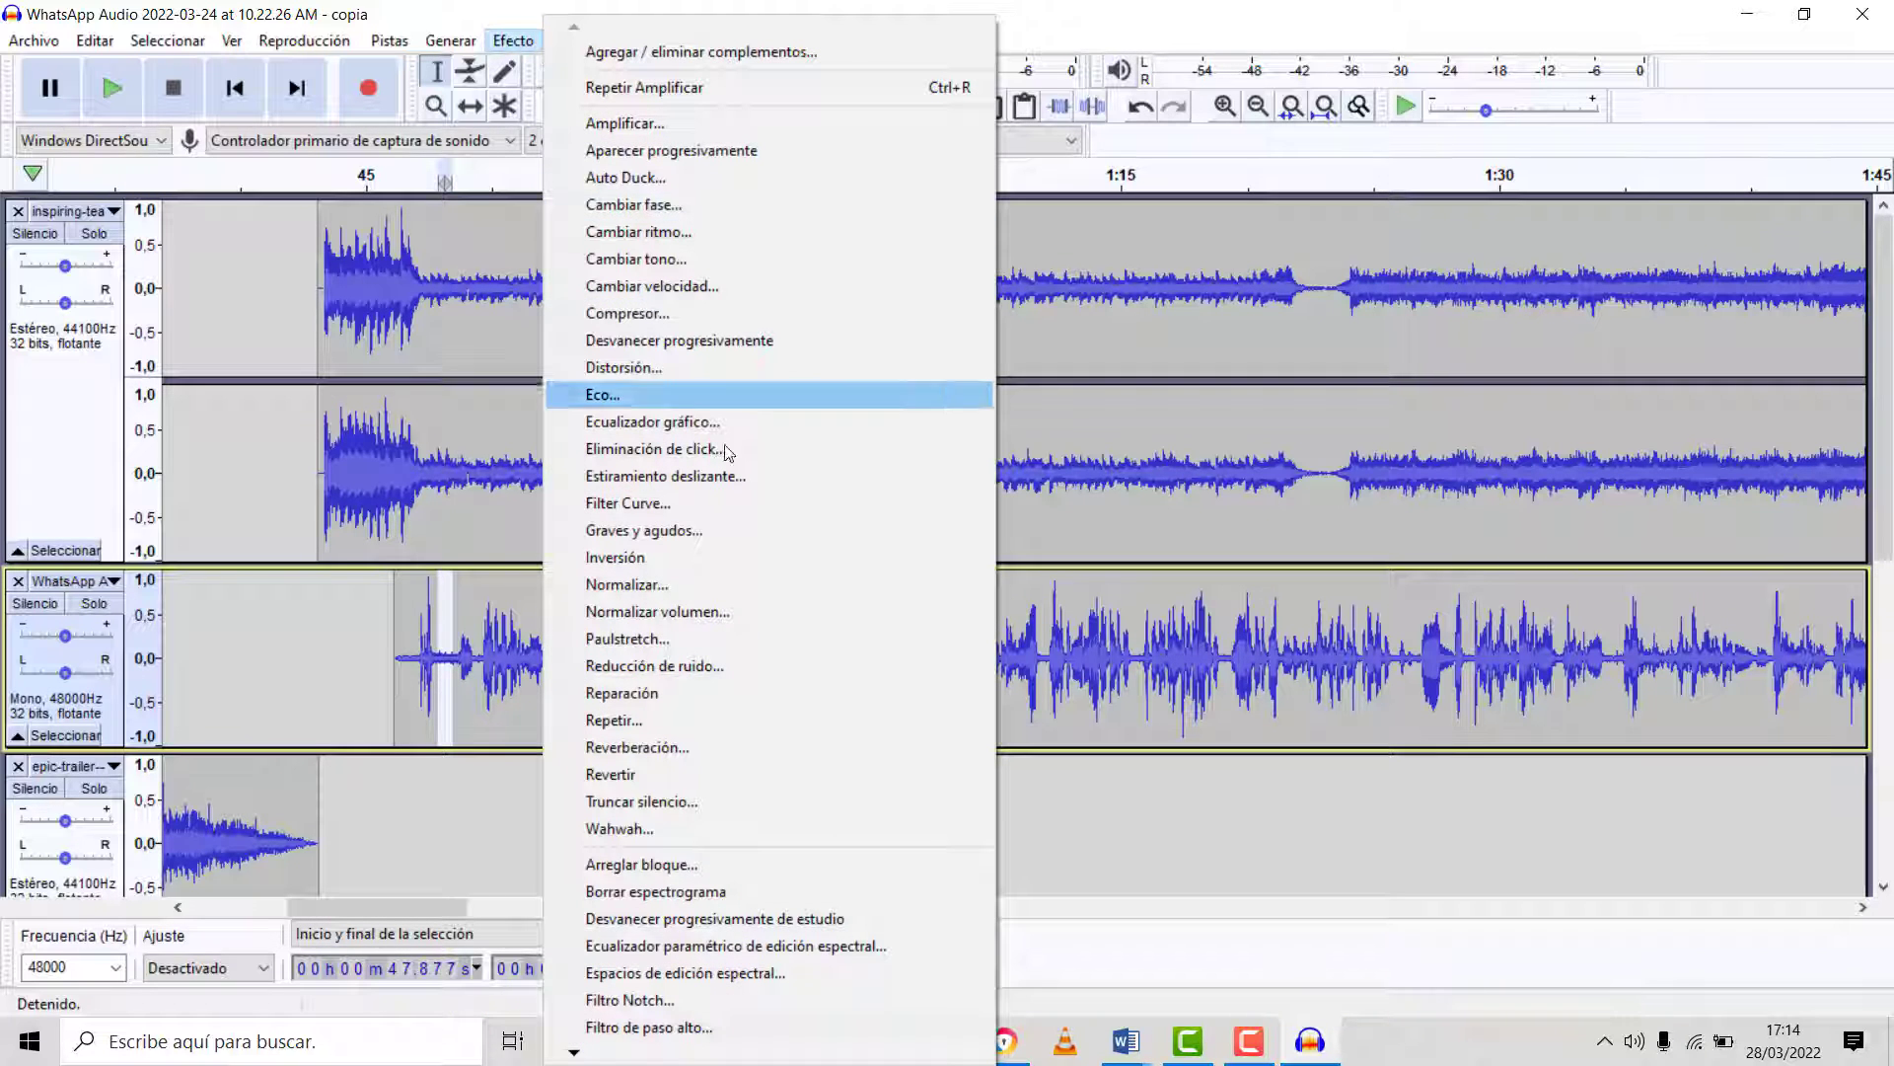
{"action": "left_click", "coordinate": [681, 665]}
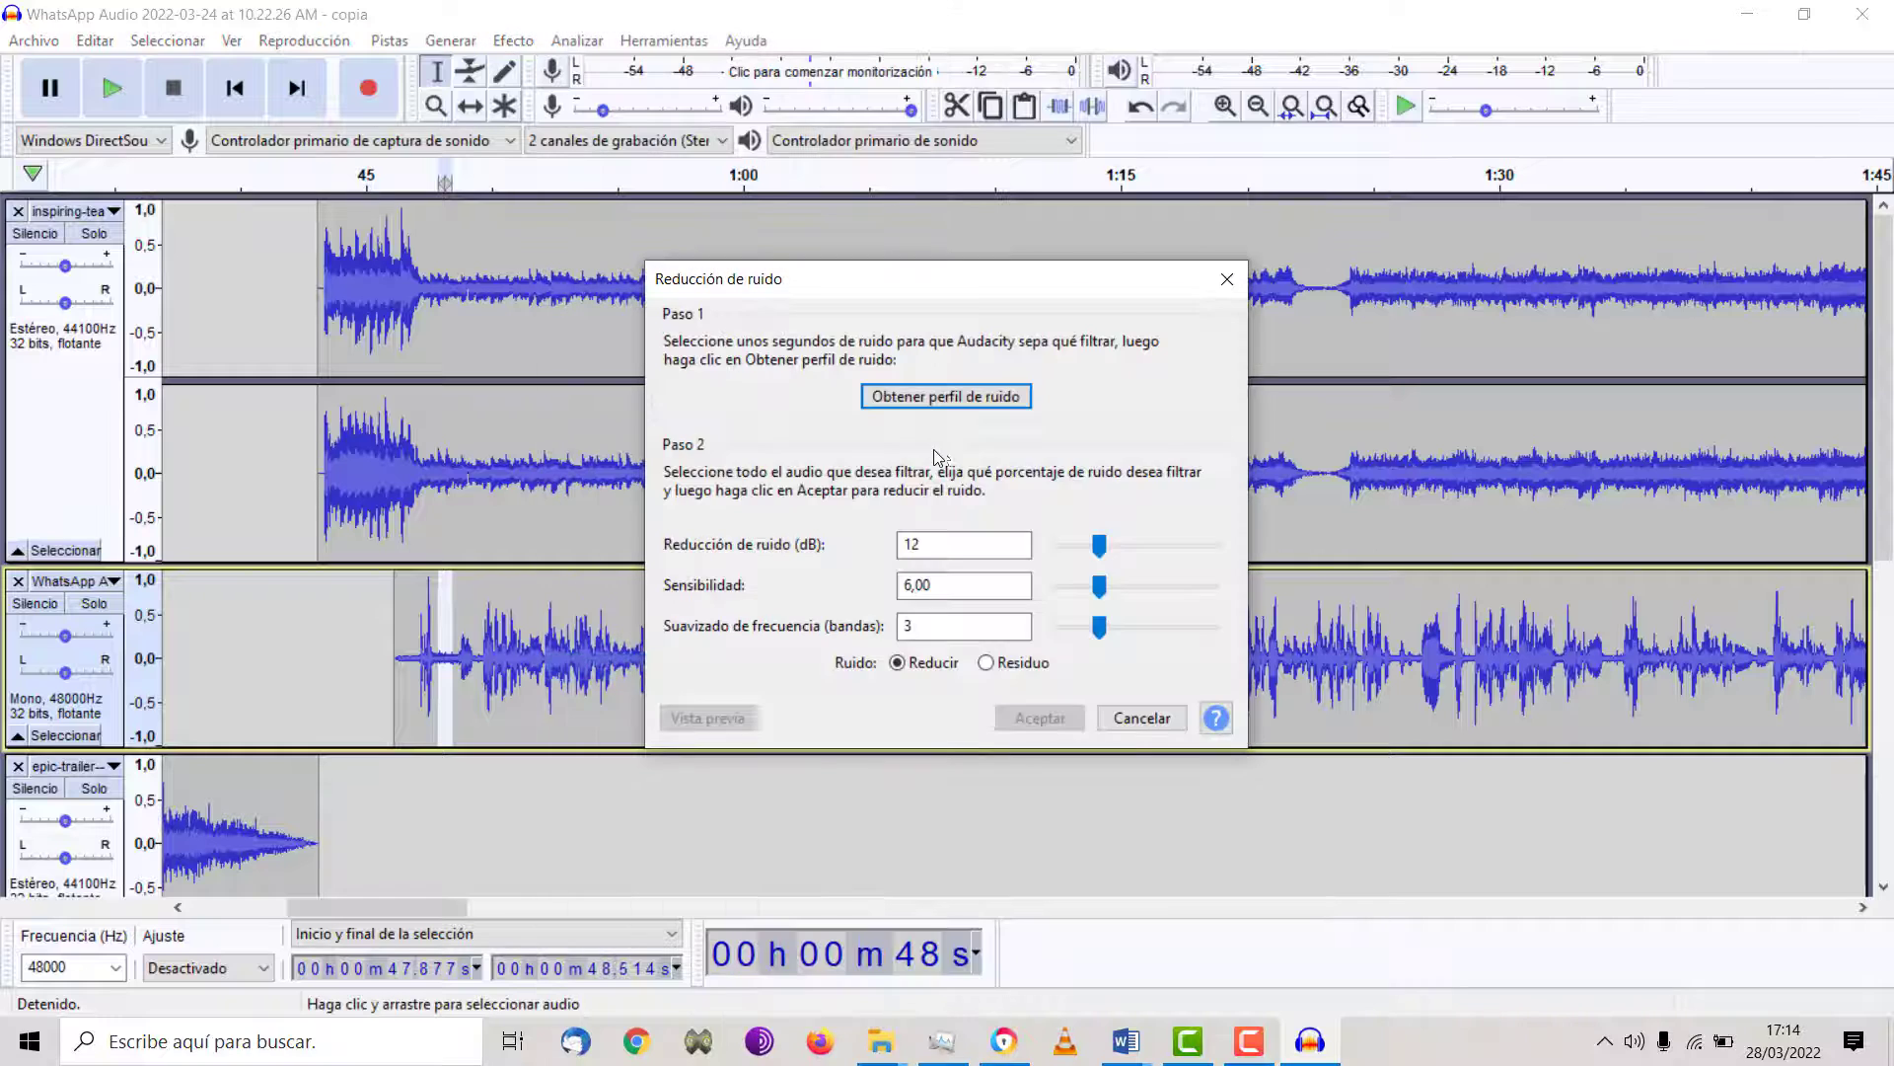
{"action": "left_click", "coordinate": [966, 399]}
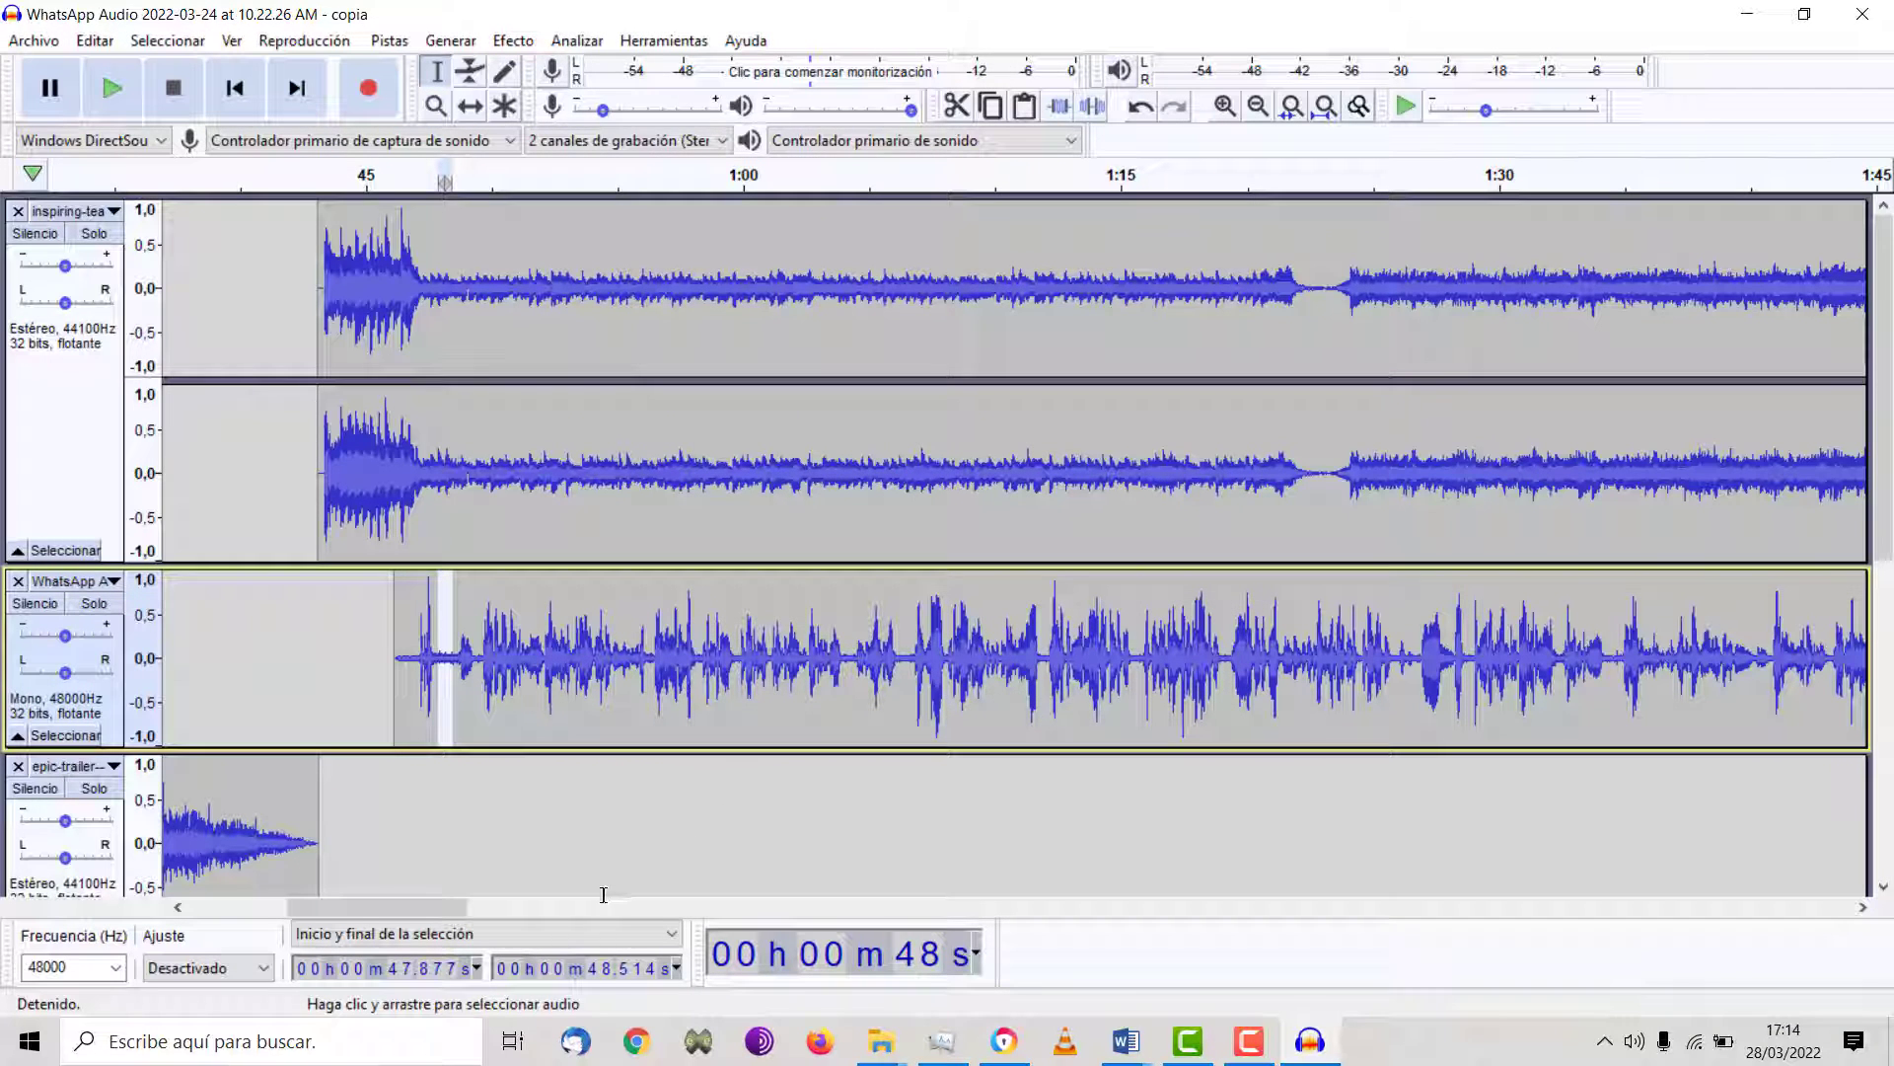
- Apply noise reduction to the whole interview clip with 12 dB reduction, sensitivity 6.00 and 3 frequency smoothing bands
{"action": "left_click_drag", "start_coordinate": [386, 632], "coordinate": [402, 631]}
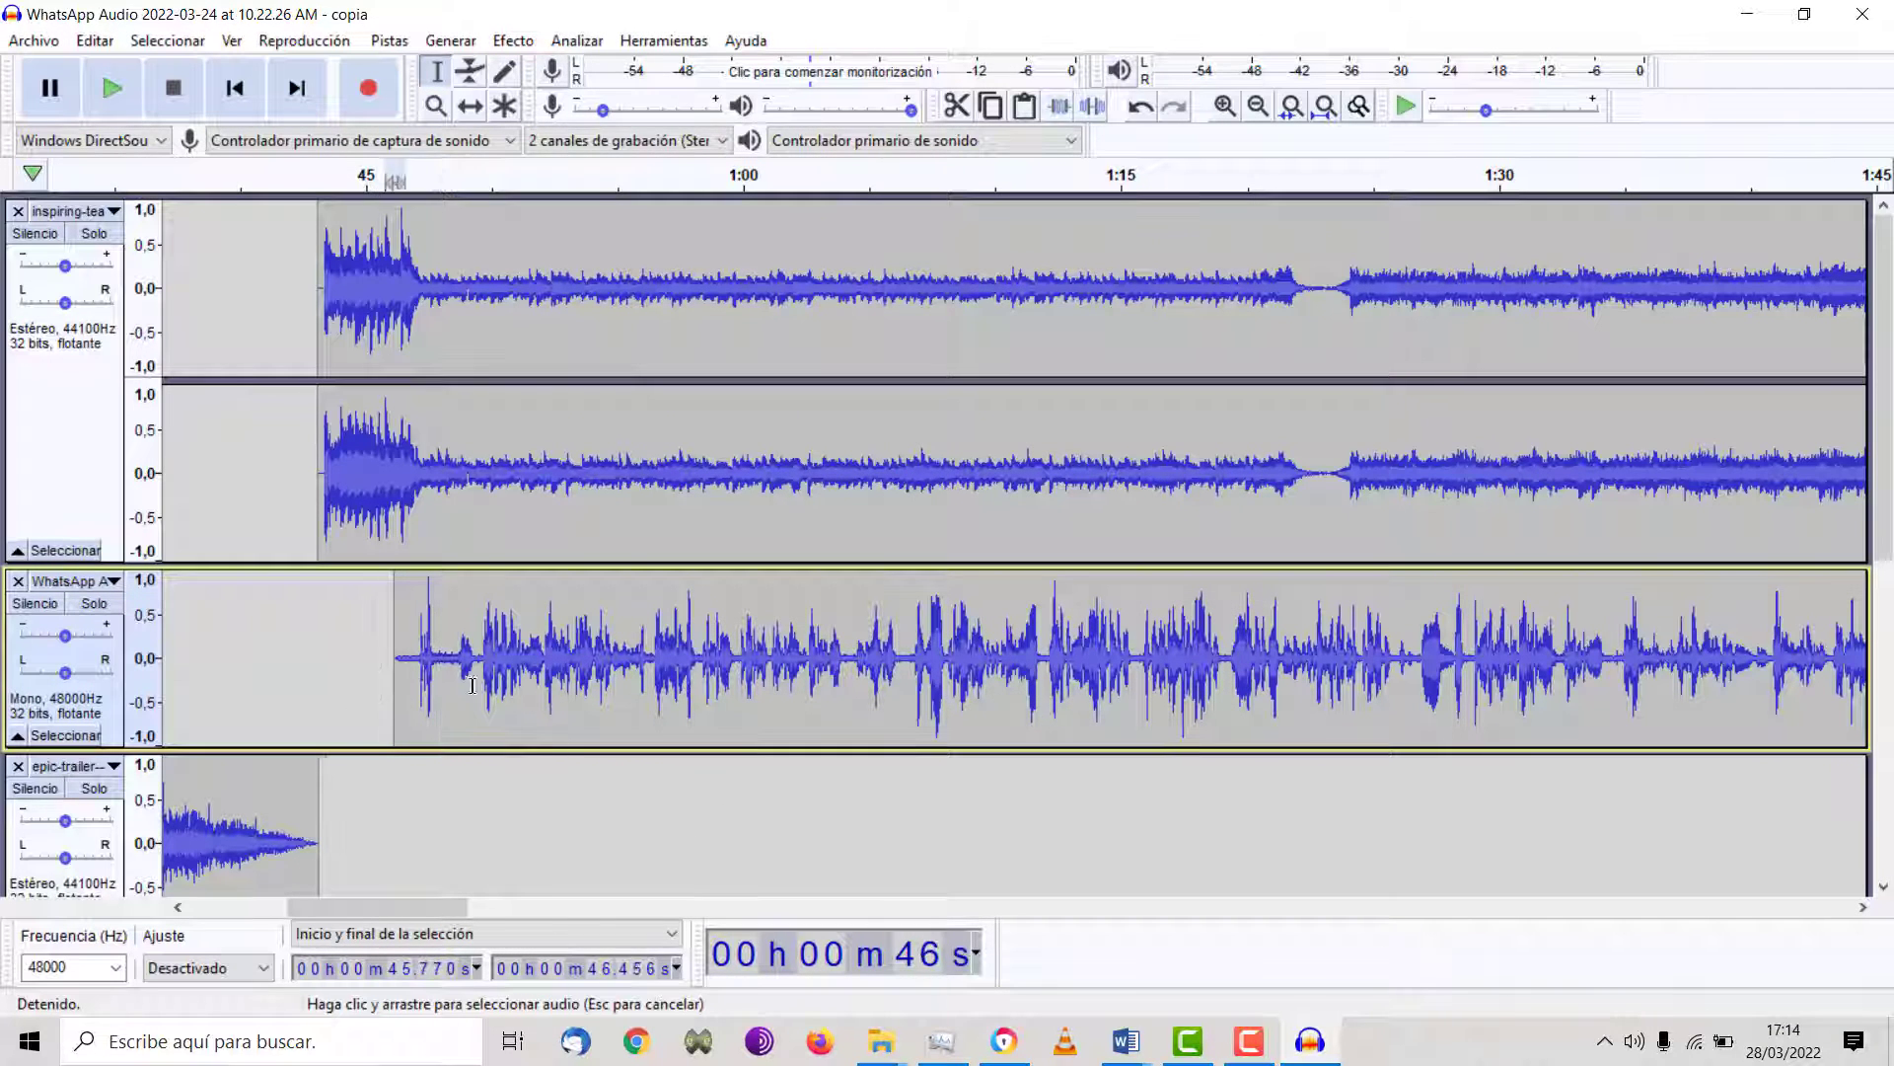
{"action": "left_click_drag", "start_coordinate": [472, 685], "coordinate": [1889, 681]}
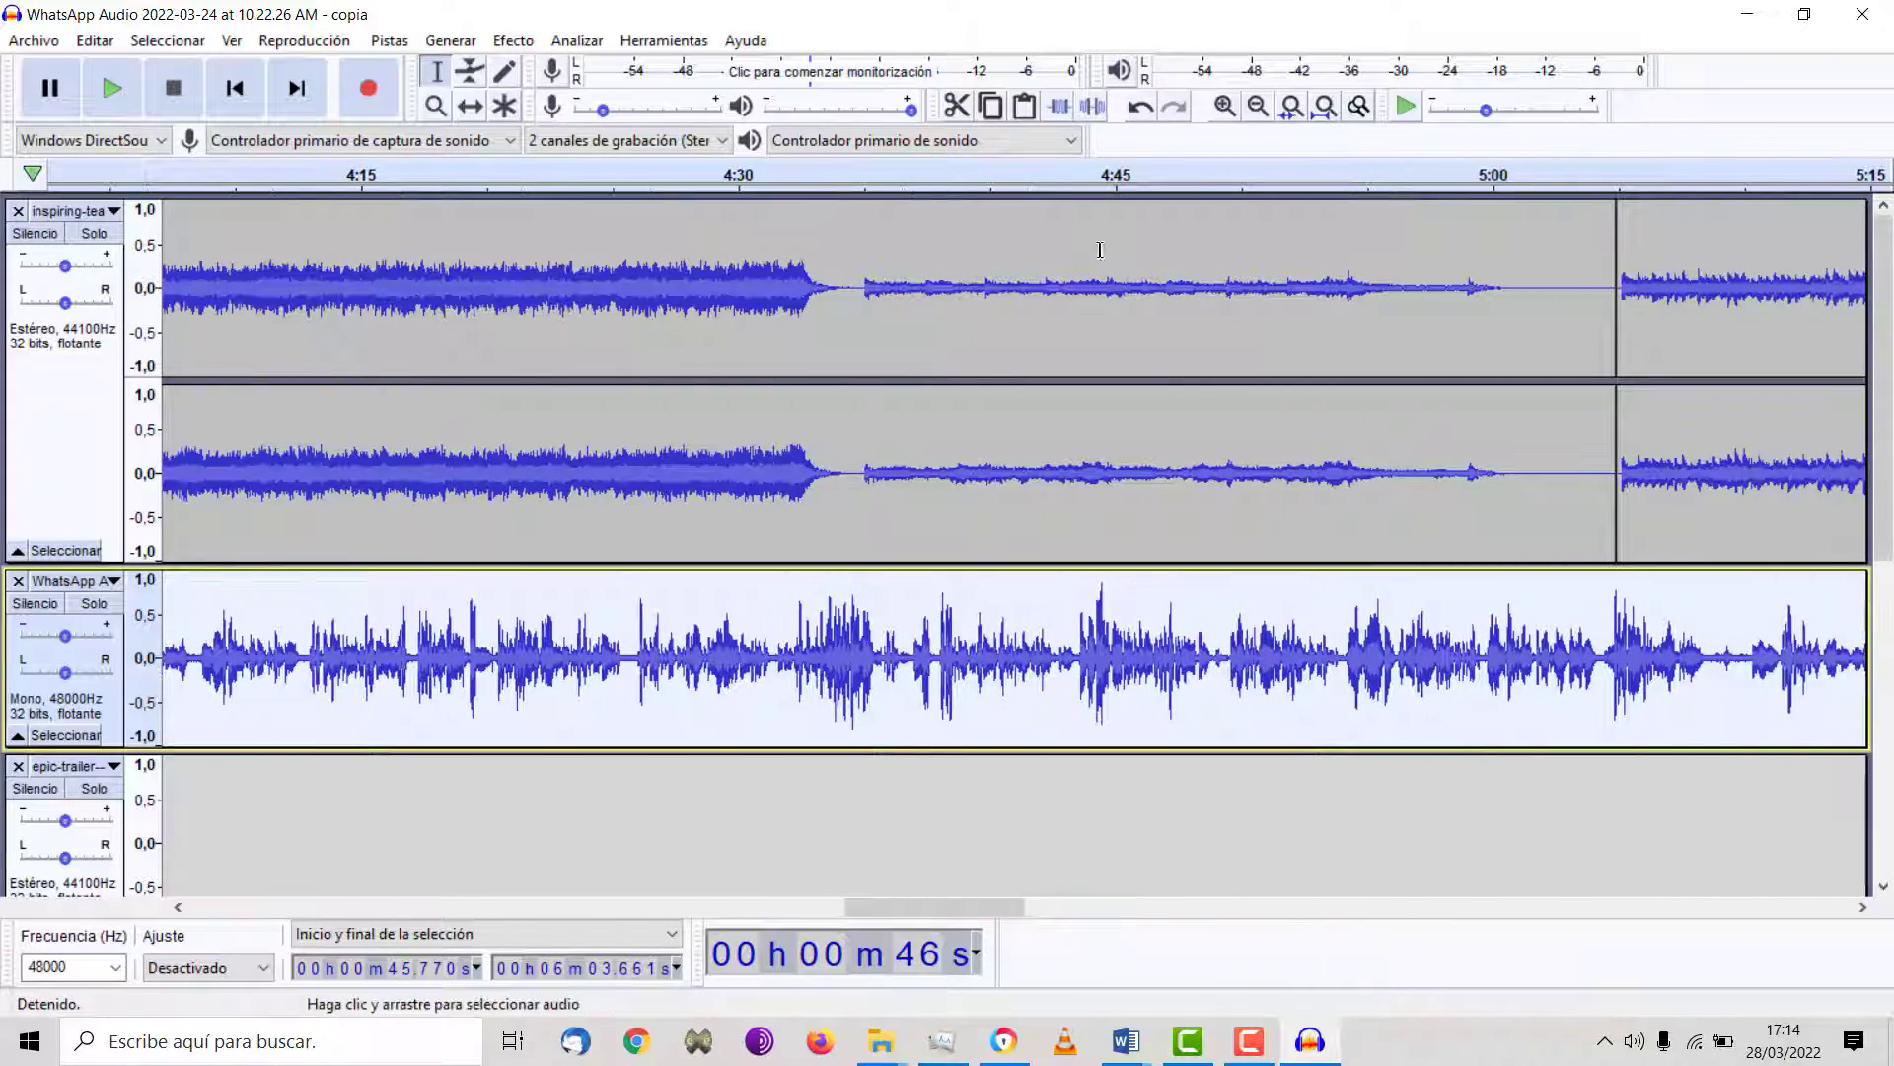
{"action": "left_click", "coordinate": [1258, 108]}
{"action": "left_click", "coordinate": [1258, 108]}
{"action": "left_click", "coordinate": [1258, 108]}
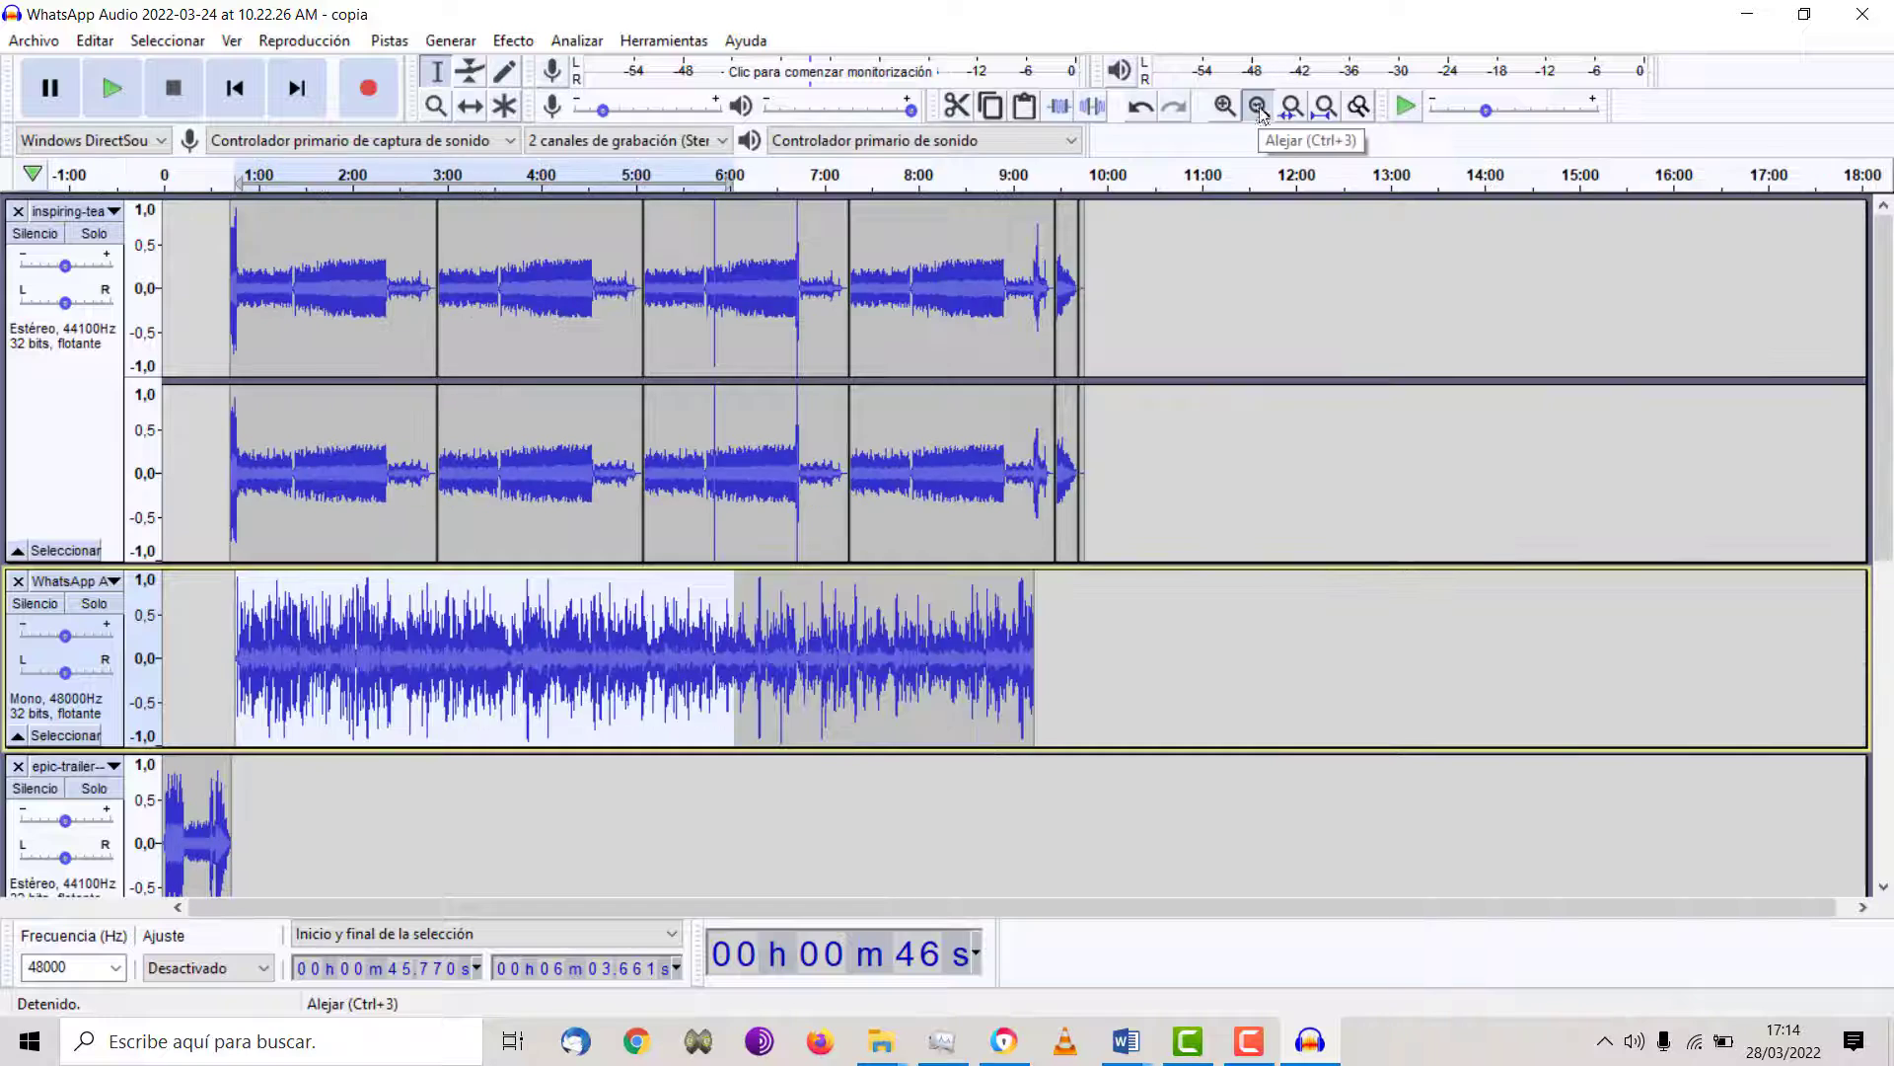
{"action": "left_click", "coordinate": [1258, 108]}
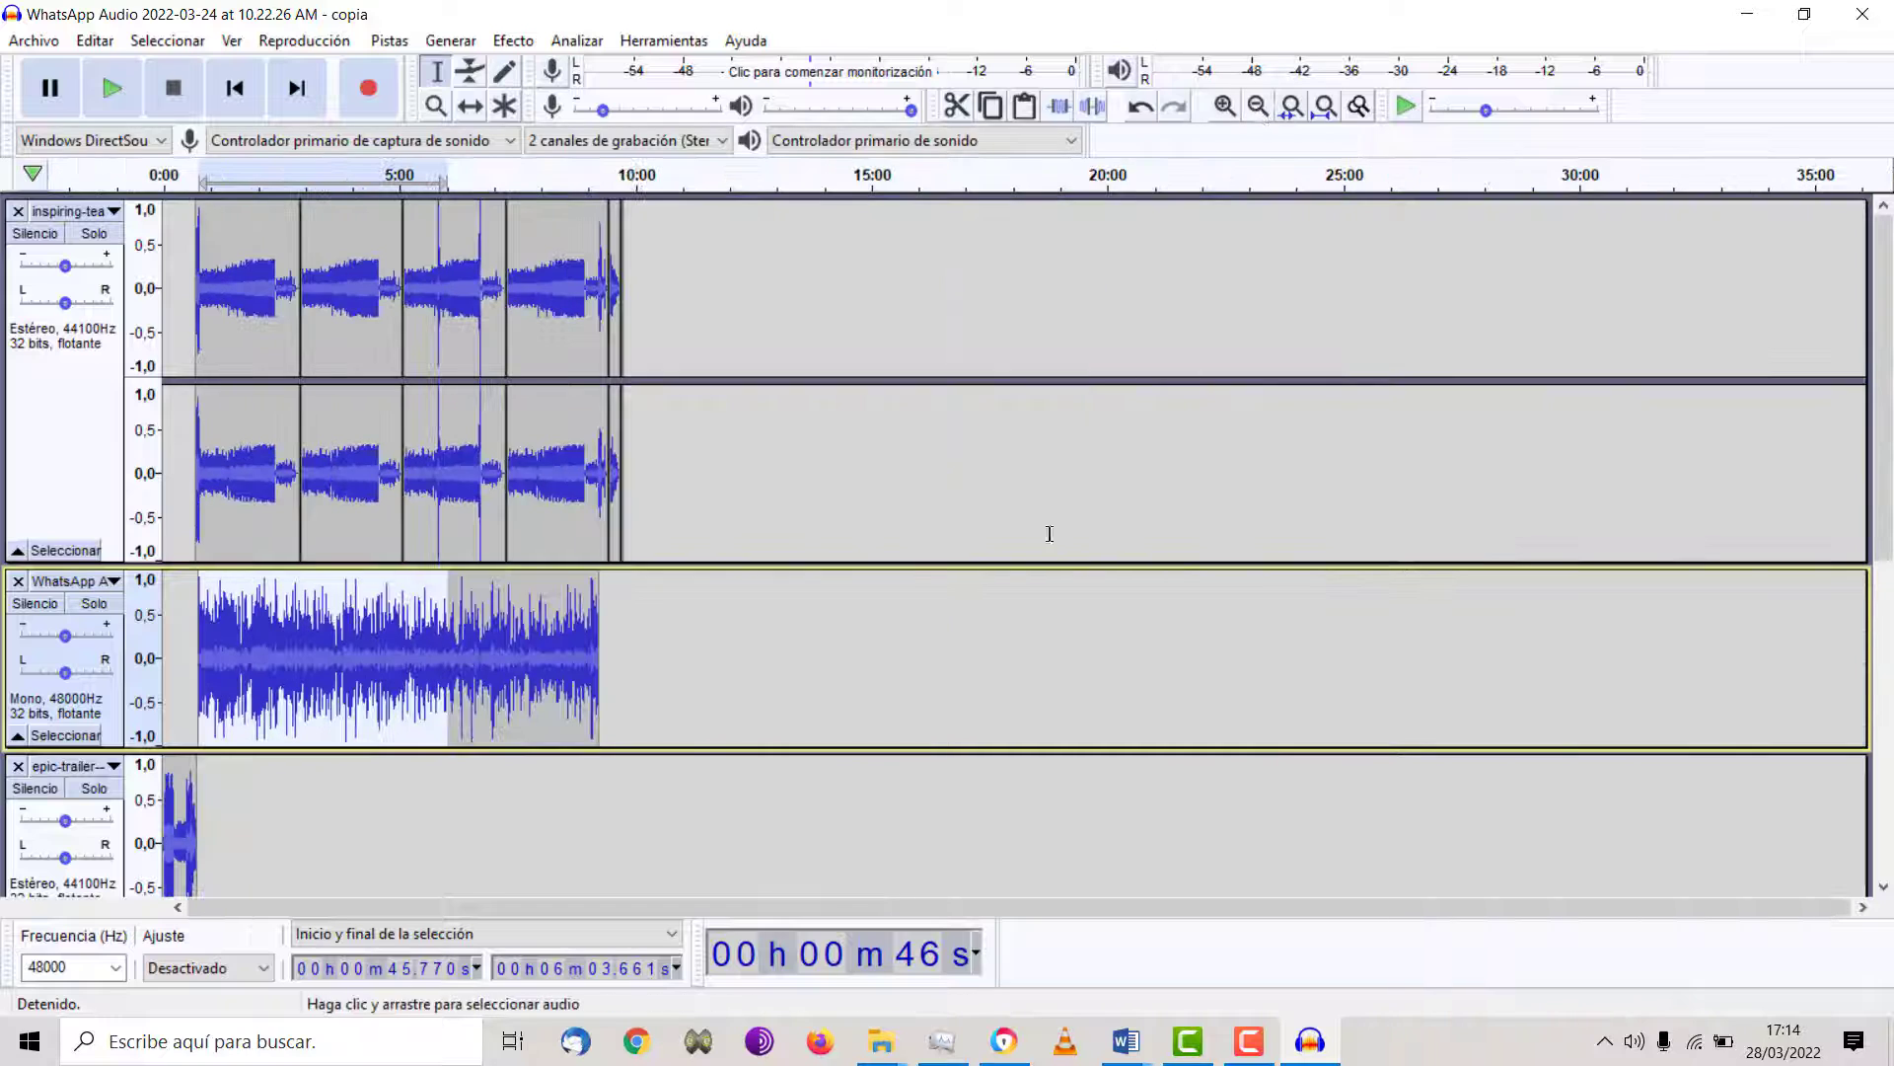
{"action": "left_click", "coordinate": [1225, 105]}
{"action": "left_click", "coordinate": [1041, 661]}
{"action": "left_click_drag", "start_coordinate": [1034, 661], "coordinate": [231, 661]}
{"action": "left_click", "coordinate": [513, 41]}
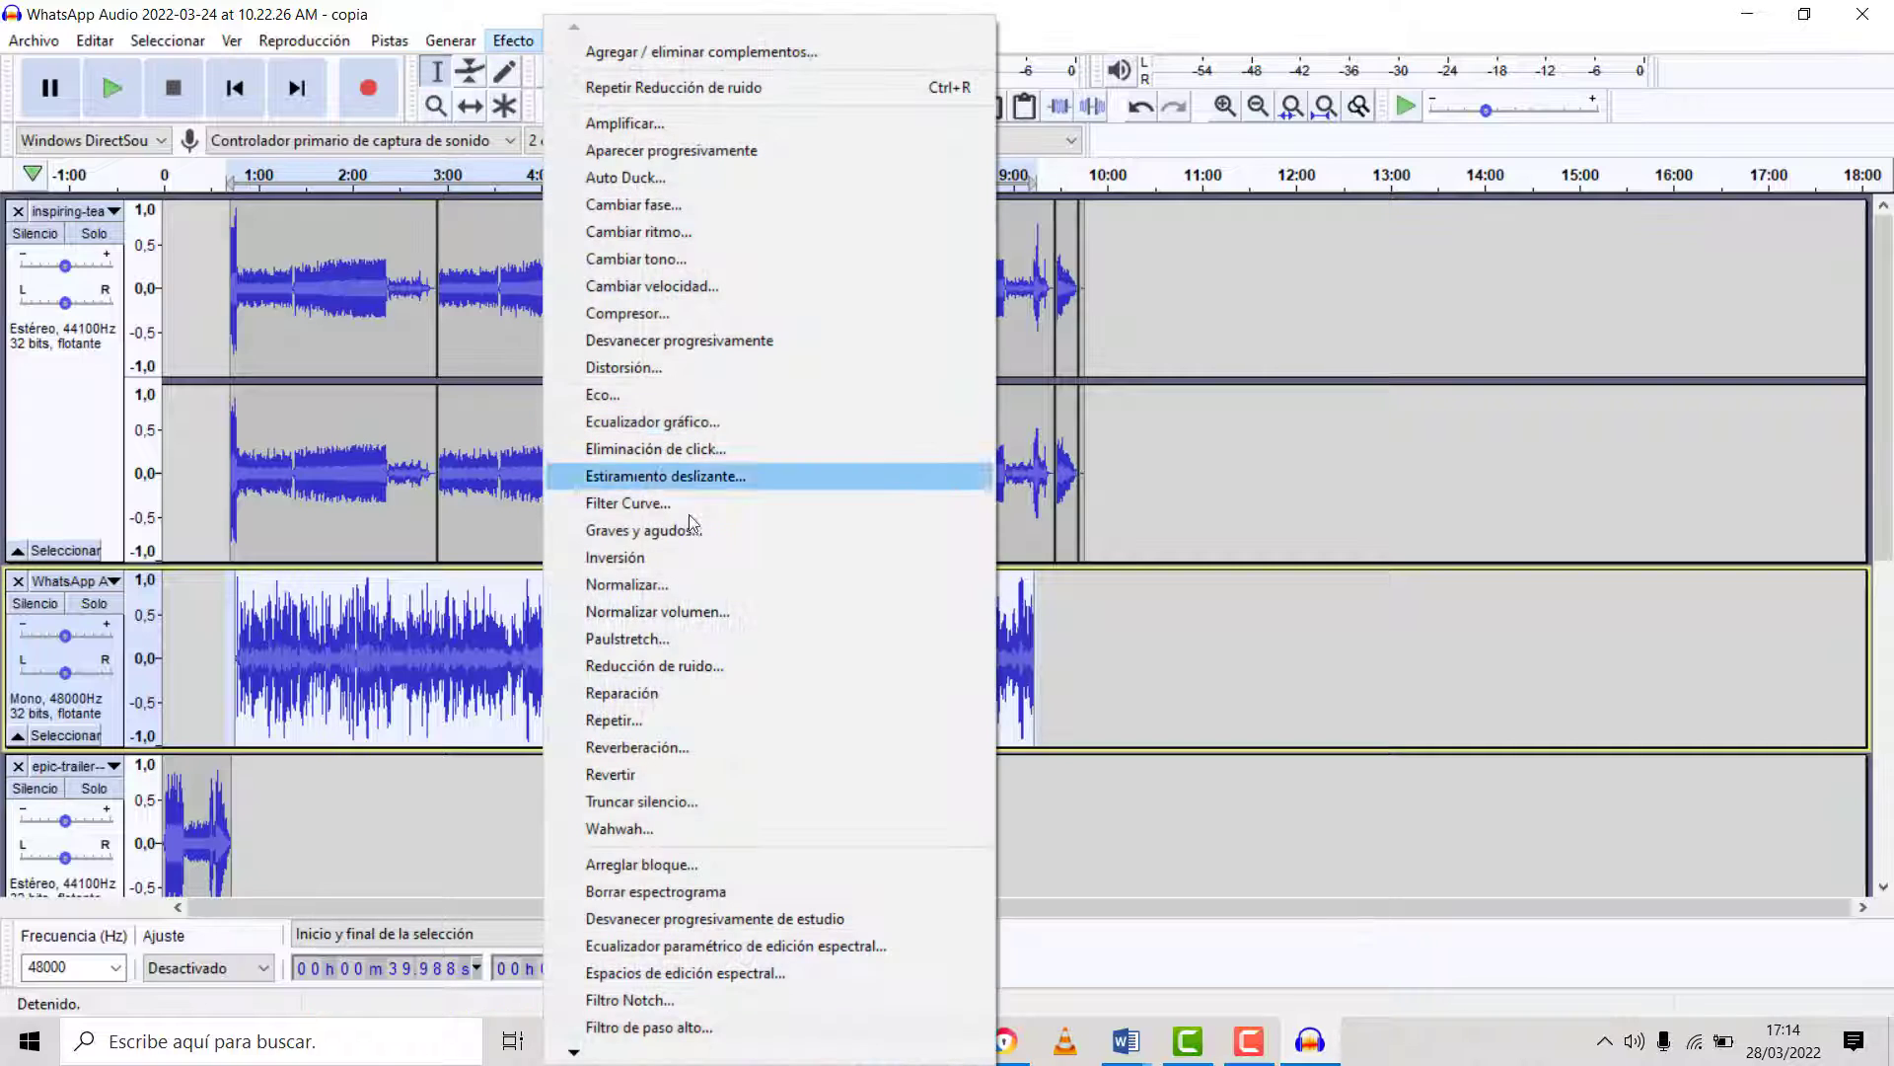
{"action": "left_click", "coordinate": [681, 665]}
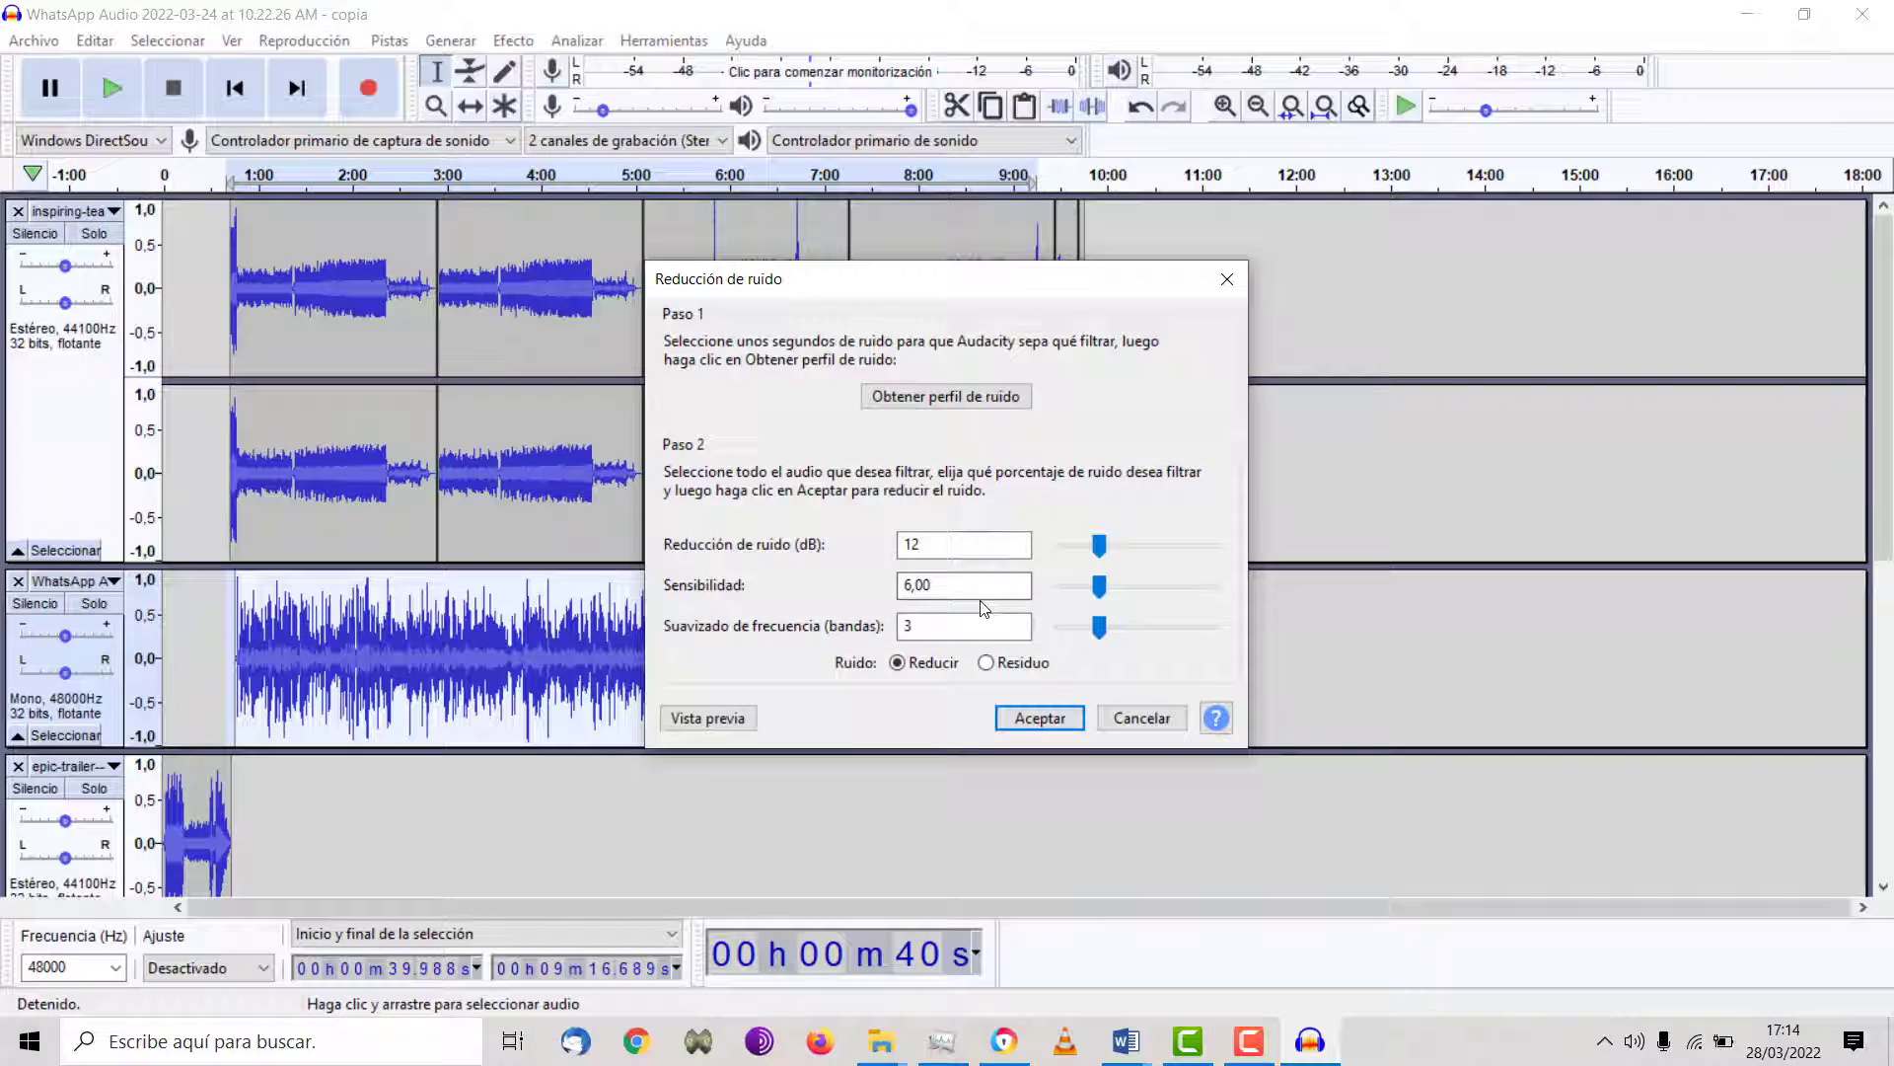
{"action": "left_click", "coordinate": [1040, 717]}
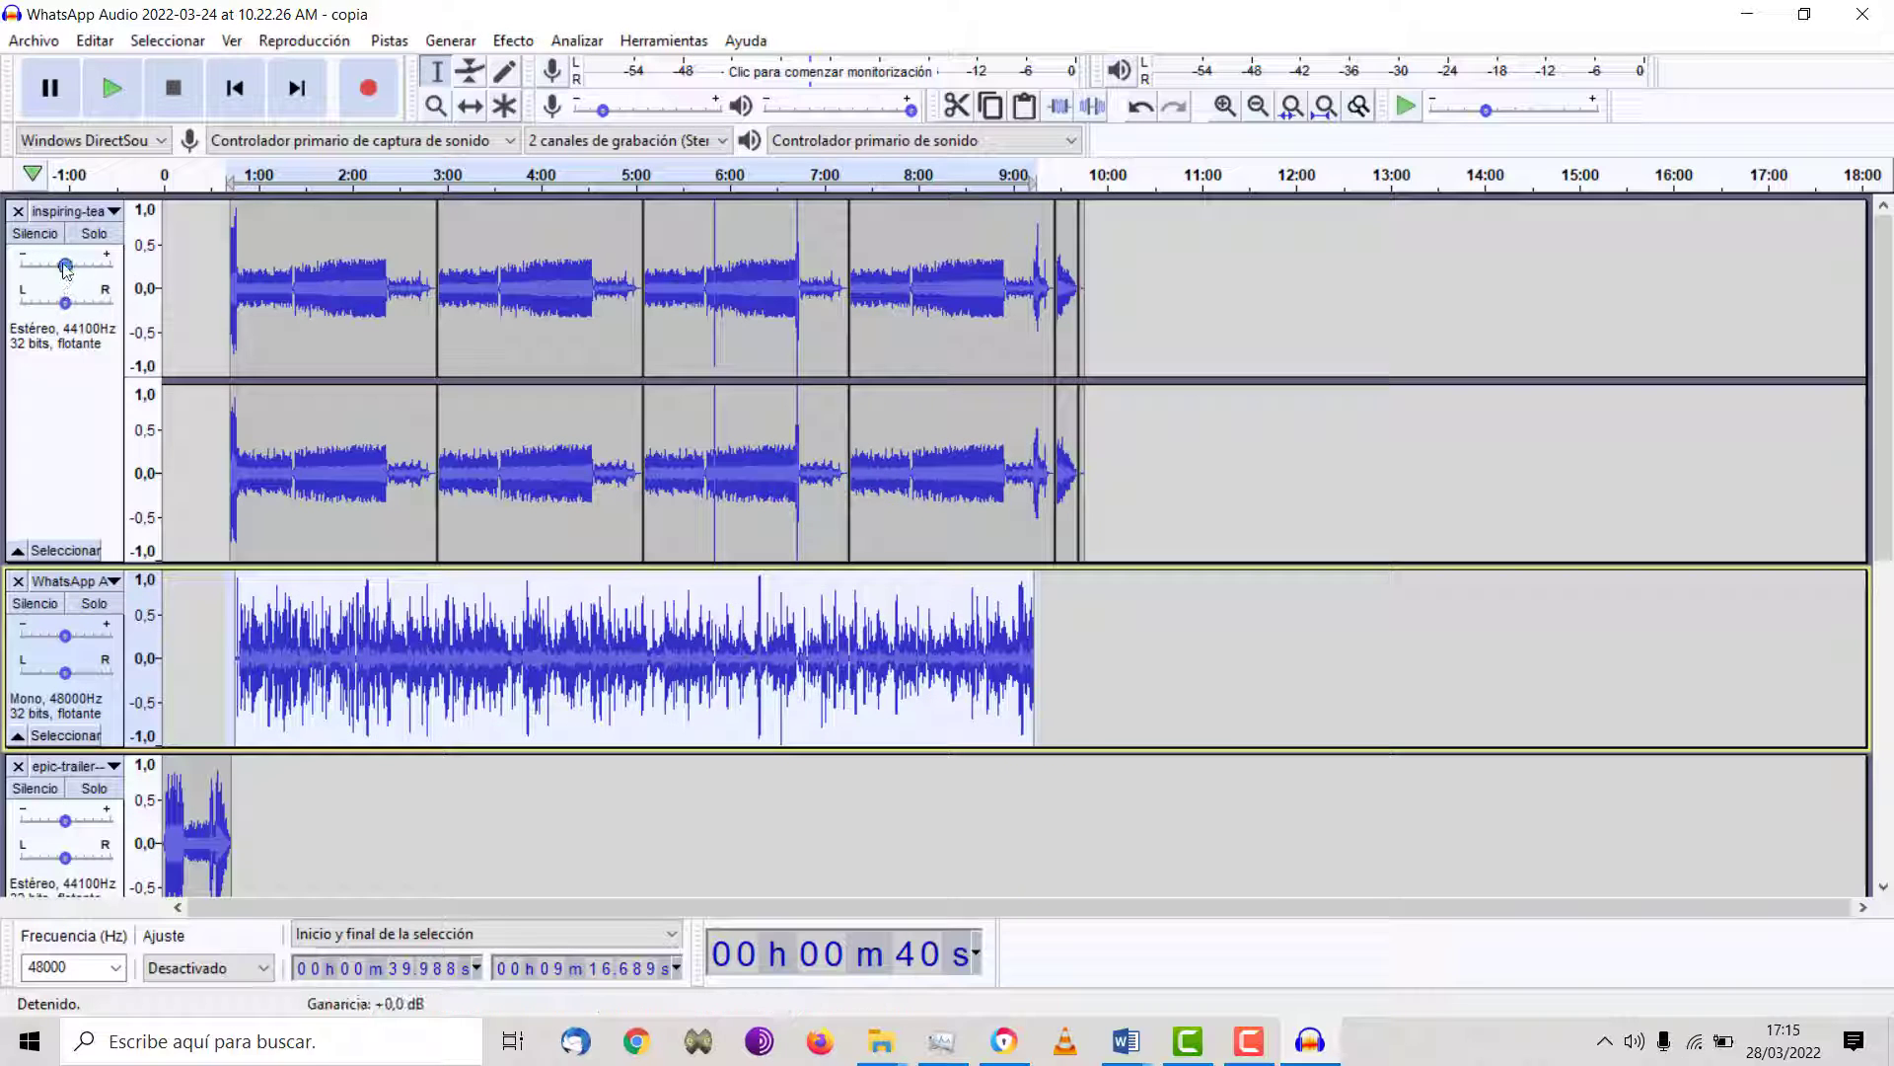
- Lower the gain of the inspiring music track below -8 dB and review the tracks beneath it
{"action": "left_click_drag", "start_coordinate": [61, 268], "coordinate": [44, 278]}
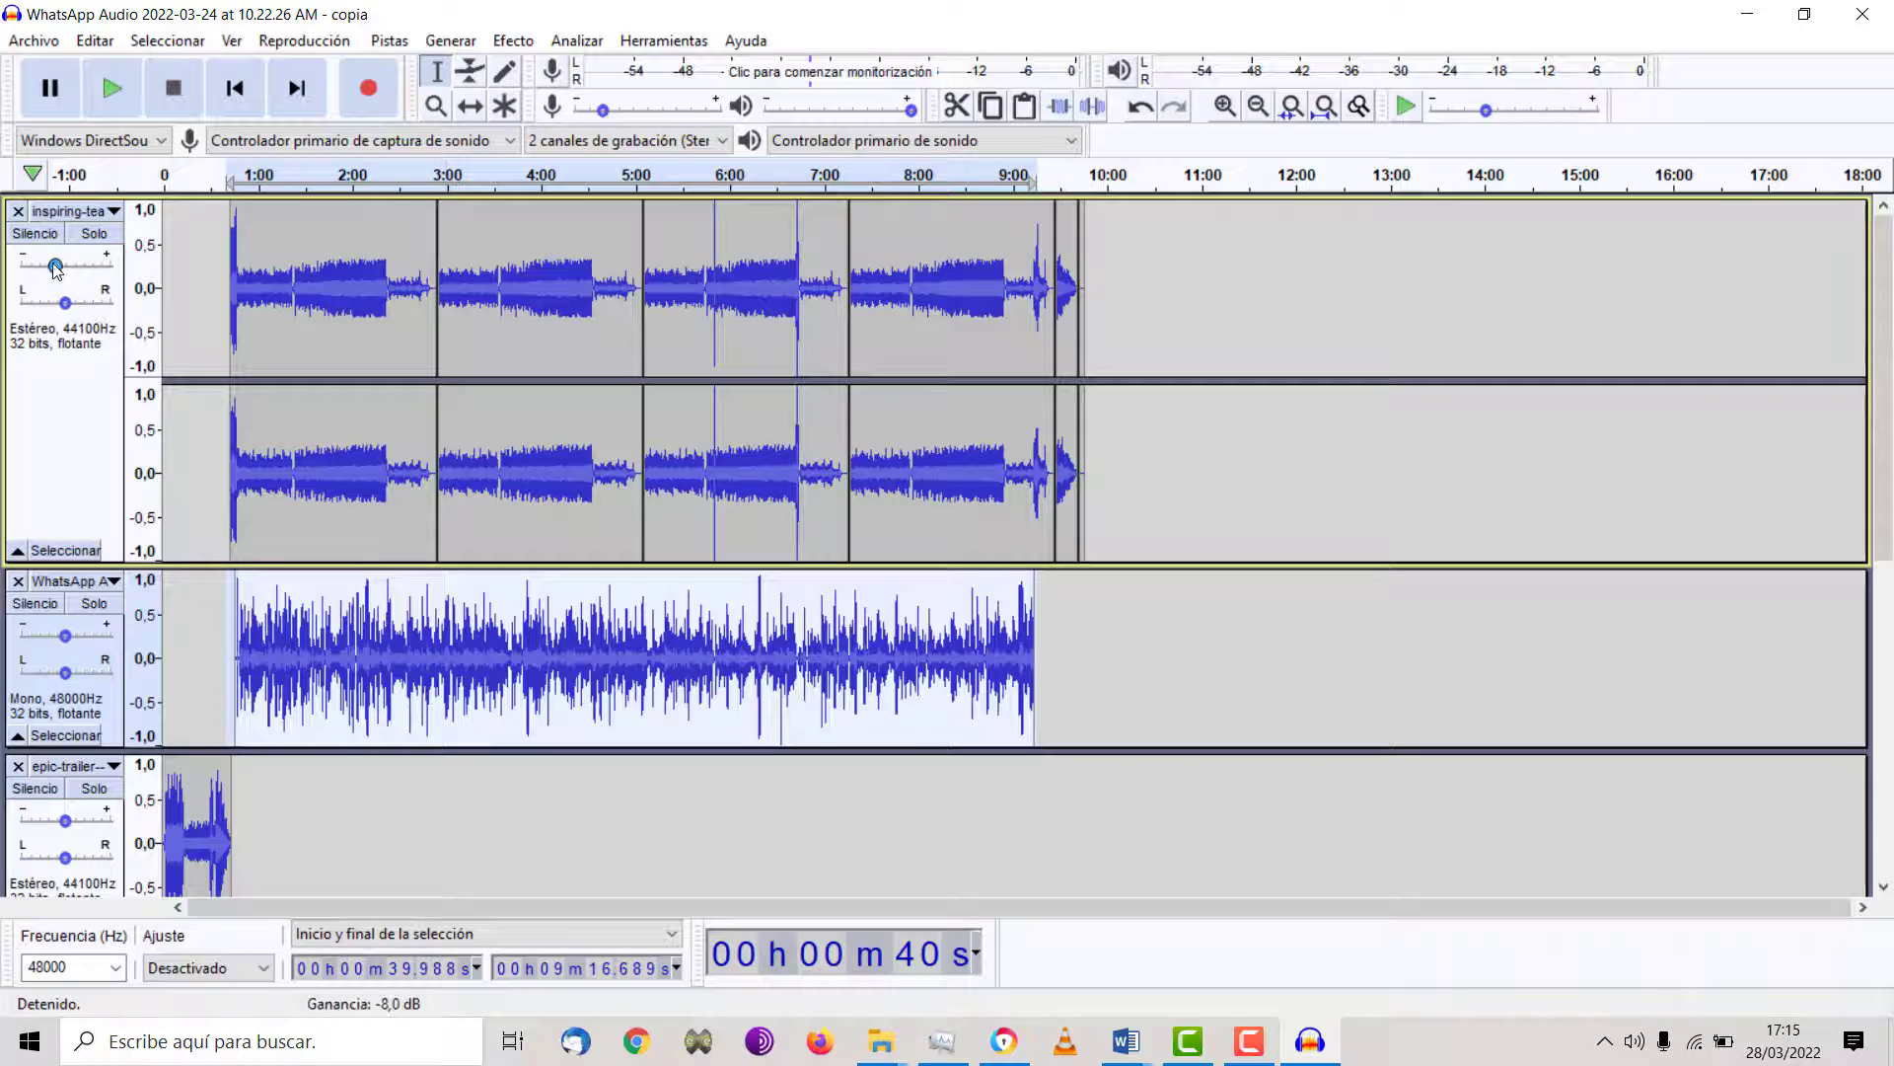
{"action": "left_click_drag", "start_coordinate": [55, 270], "coordinate": [50, 266]}
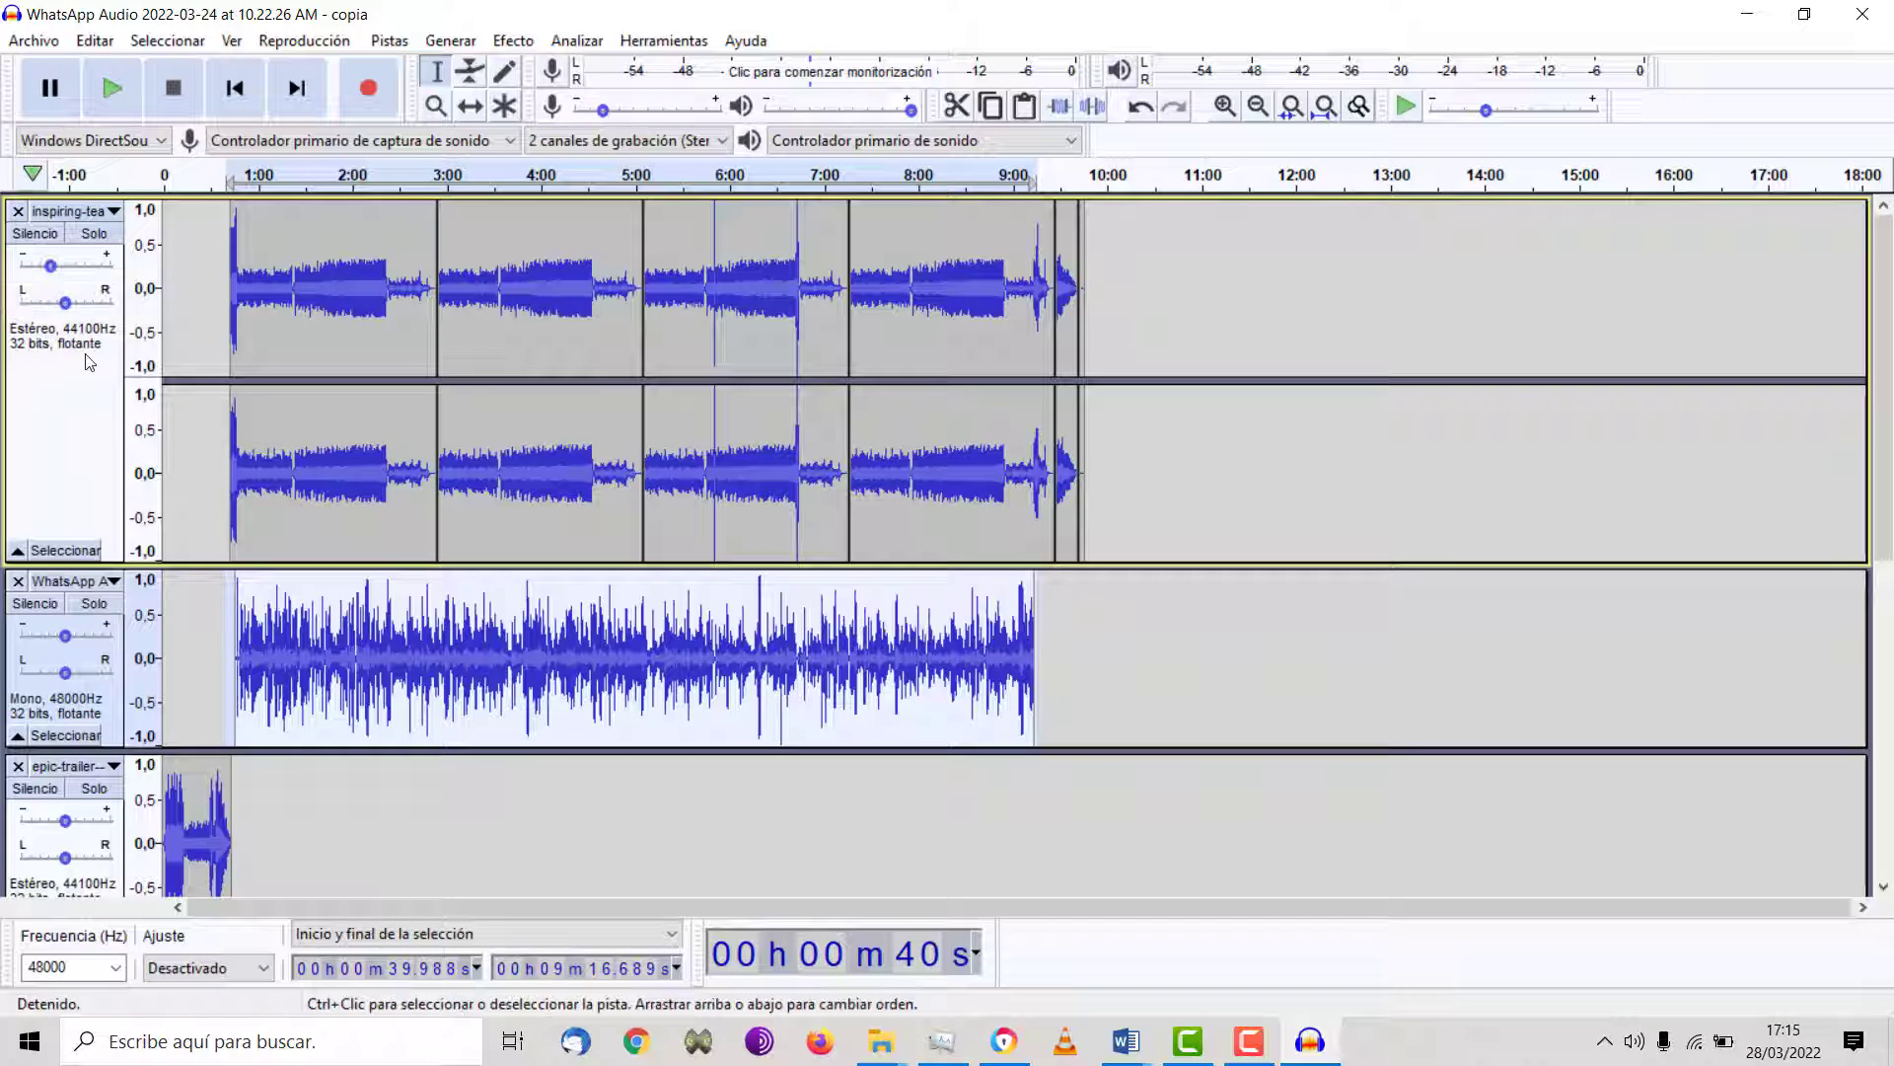
{"action": "scroll", "coordinate": [95, 361], "scroll_direction": "down", "scroll_amount": 4}
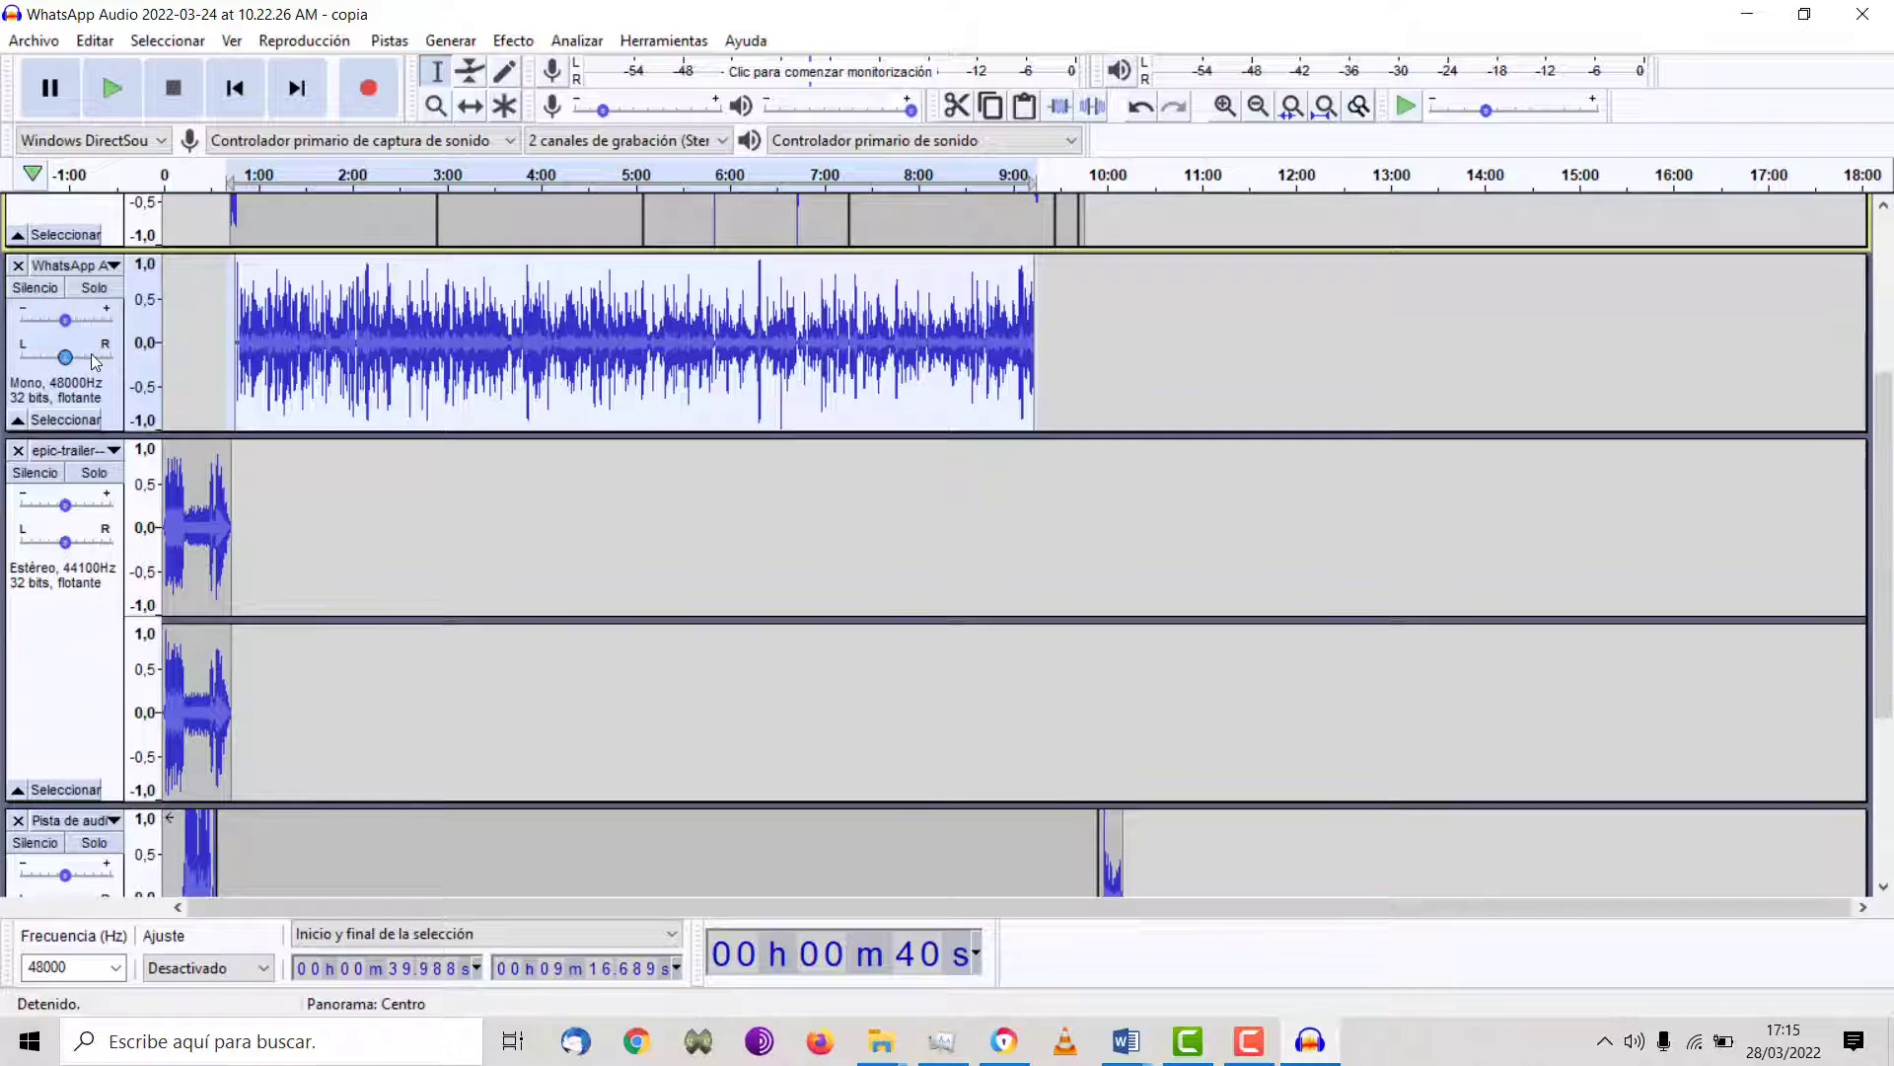
{"action": "scroll", "coordinate": [95, 361], "scroll_direction": "down", "scroll_amount": 4}
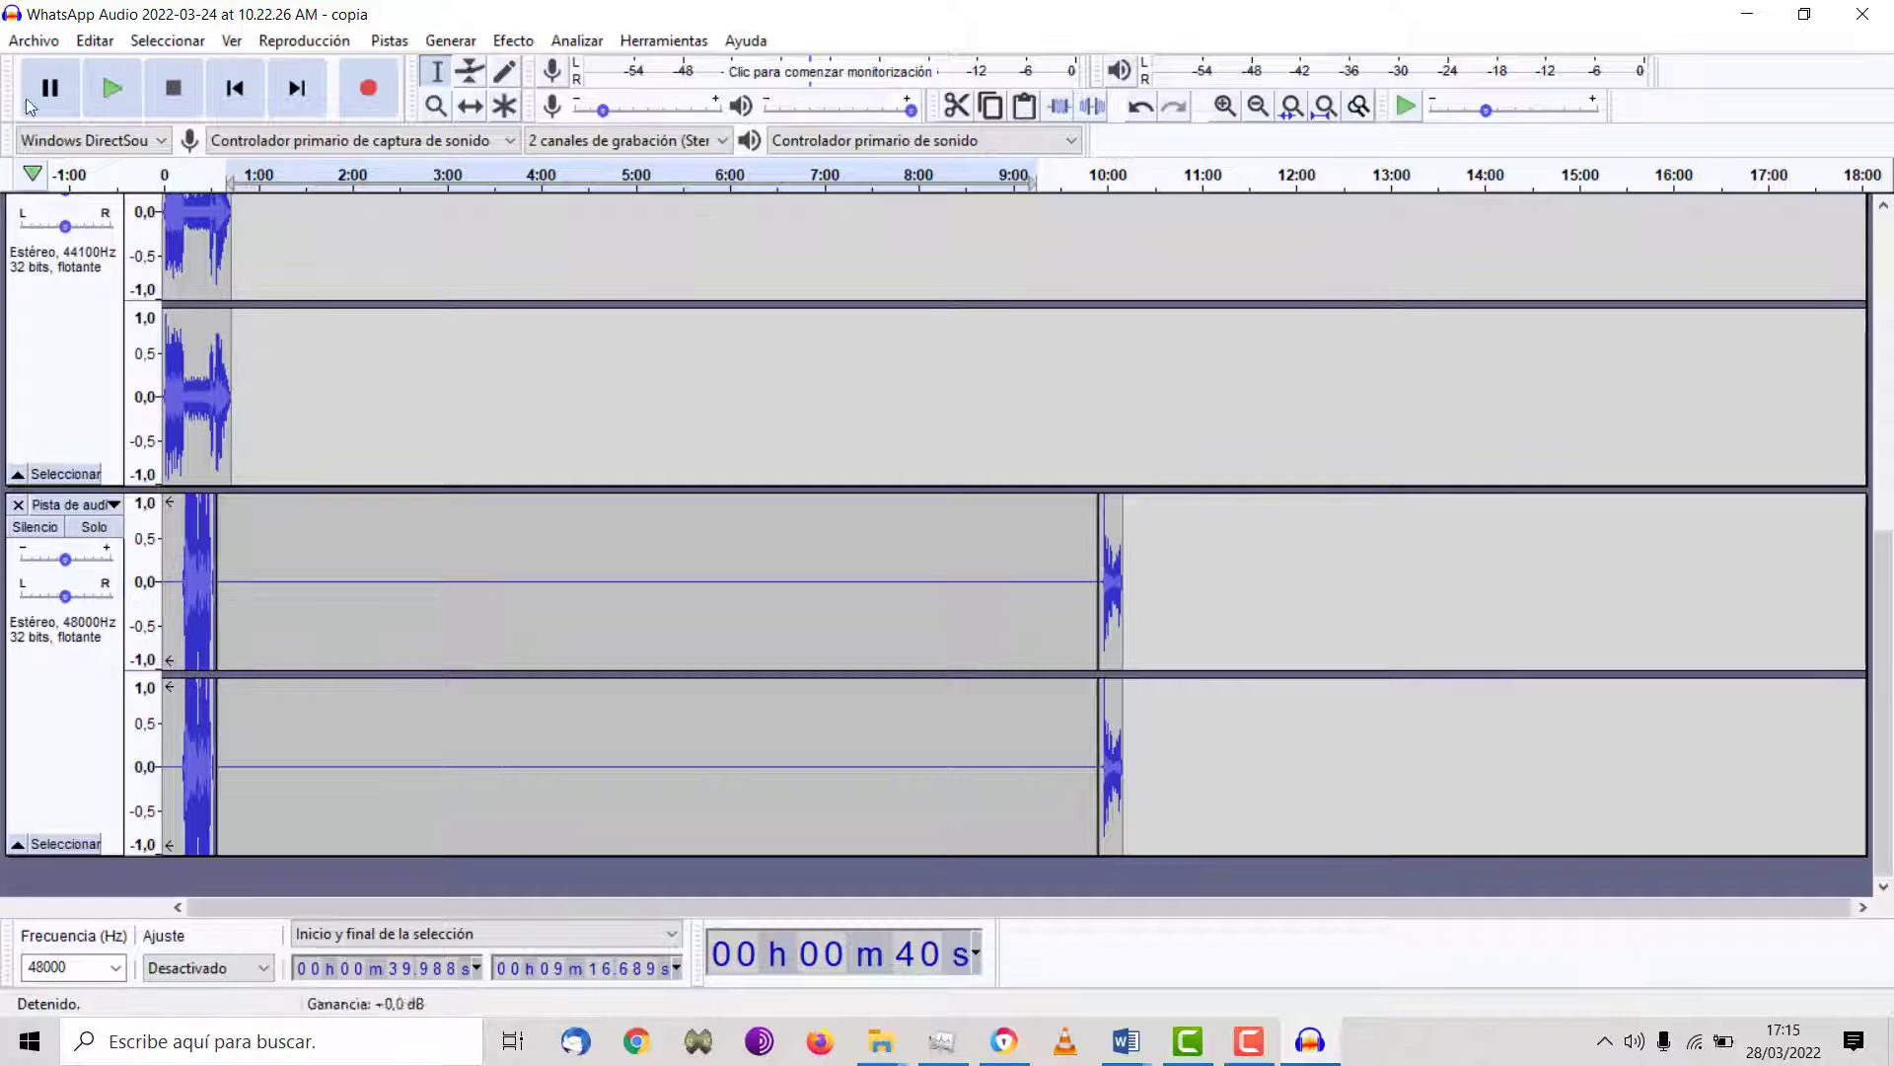
- Save the project as s01e02-rosaliav2 in the s01e02rosalia folder
{"action": "left_click", "coordinate": [33, 40]}
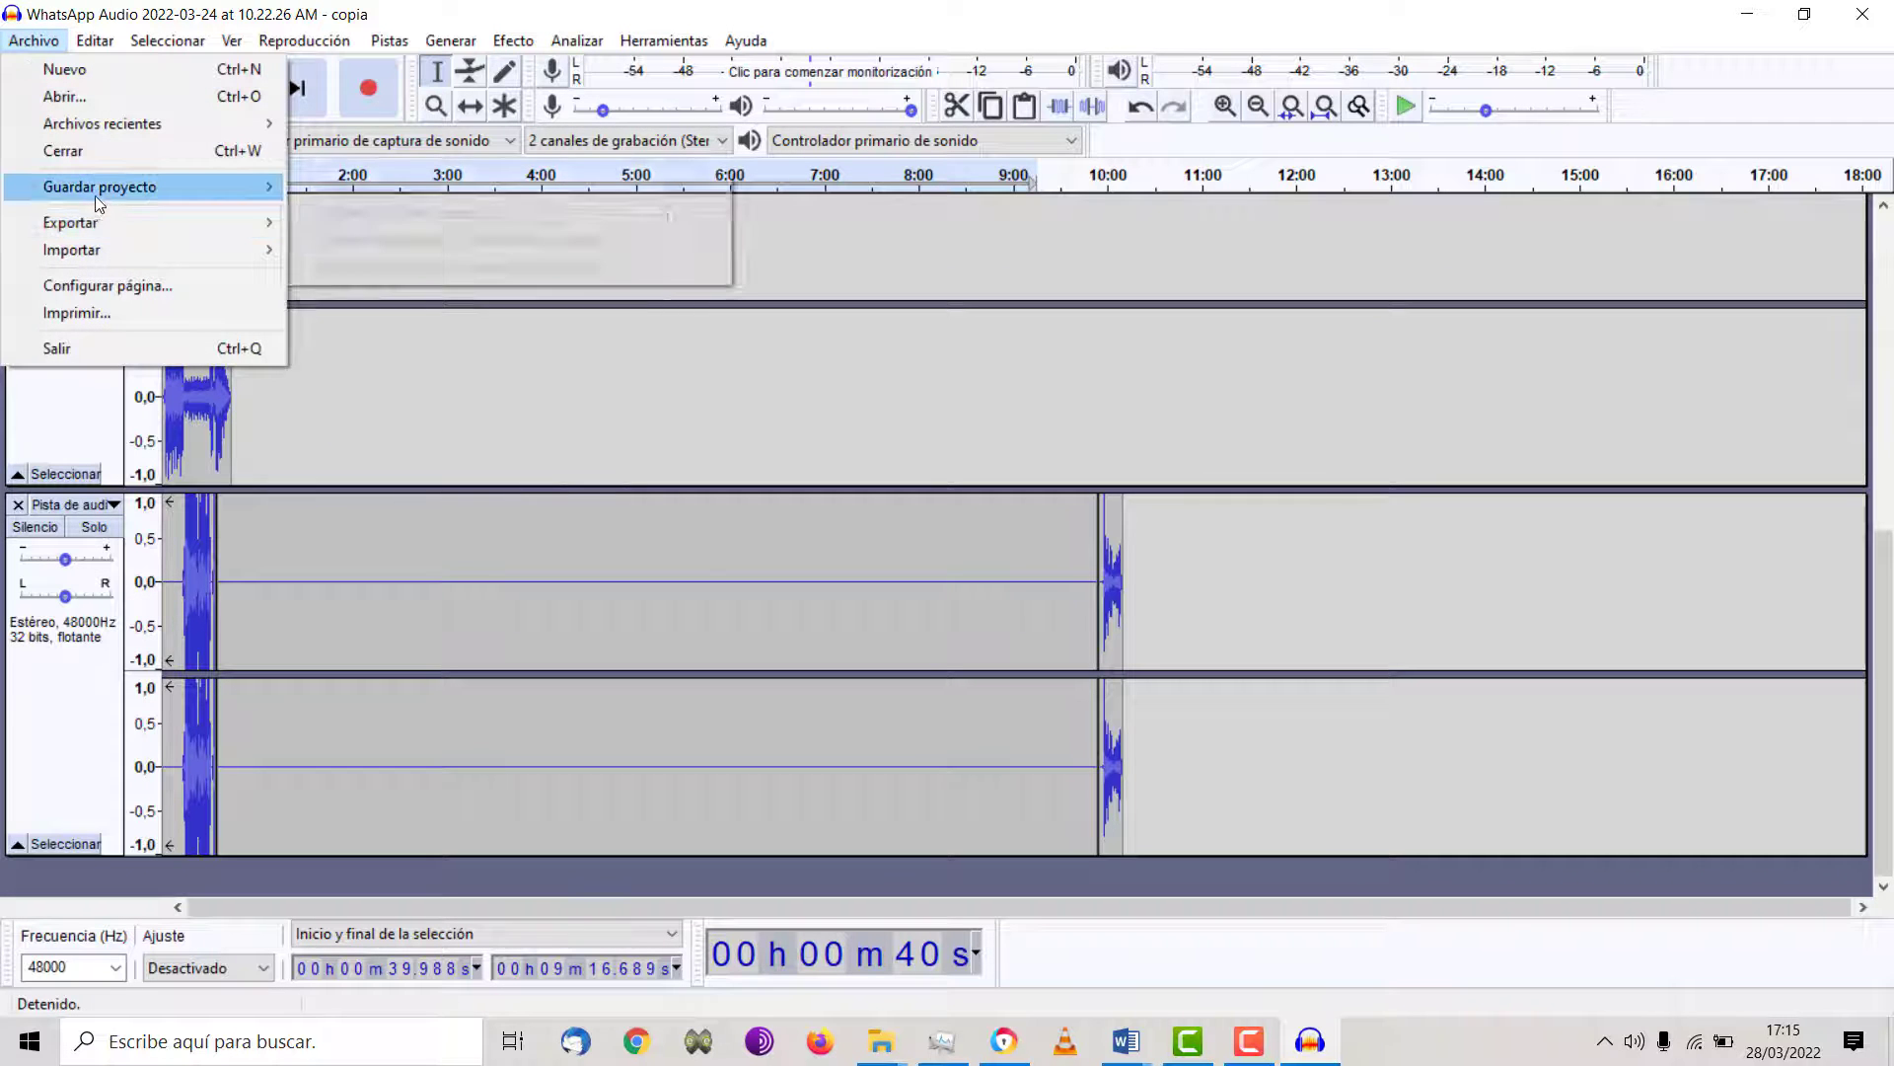
{"action": "mouse_move", "coordinate": [95, 187]}
{"action": "left_click", "coordinate": [391, 186]}
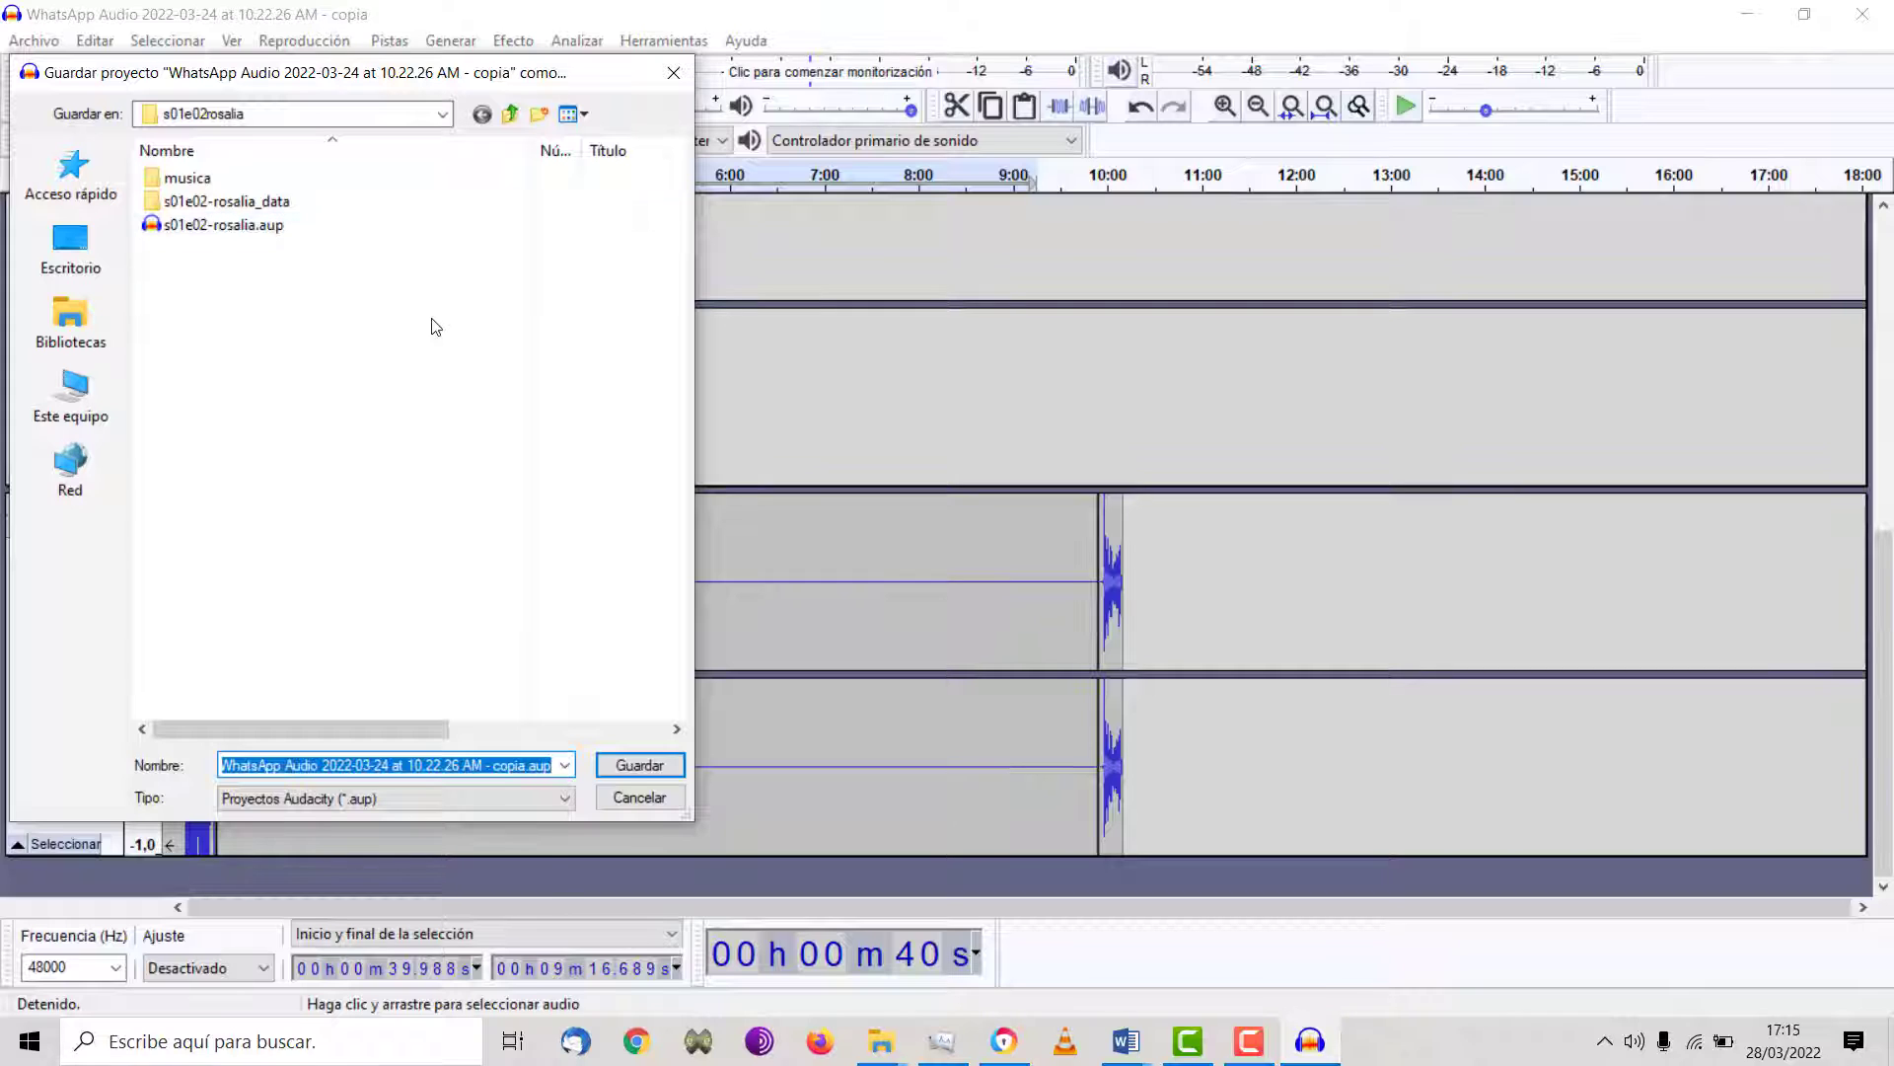
{"action": "type", "text": "s01e02"}
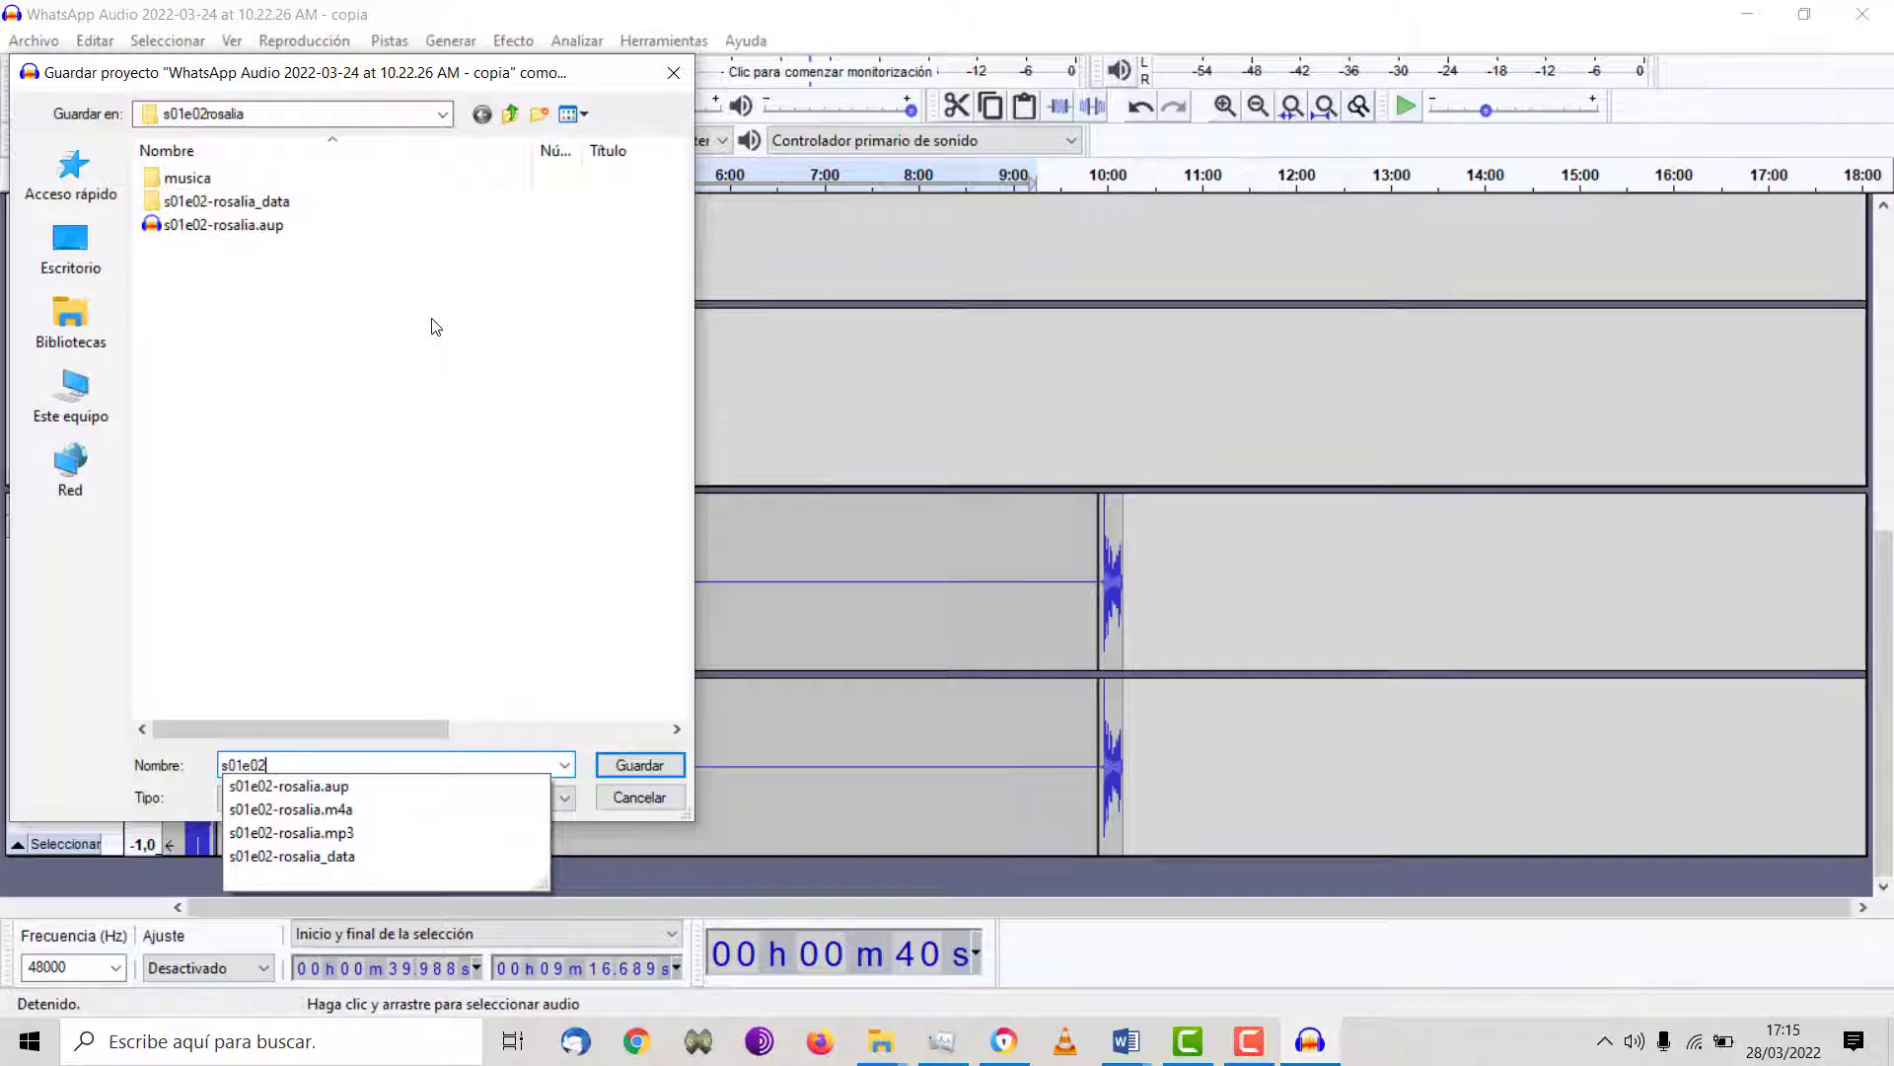
{"action": "type", "text": "-rosaliav2"}
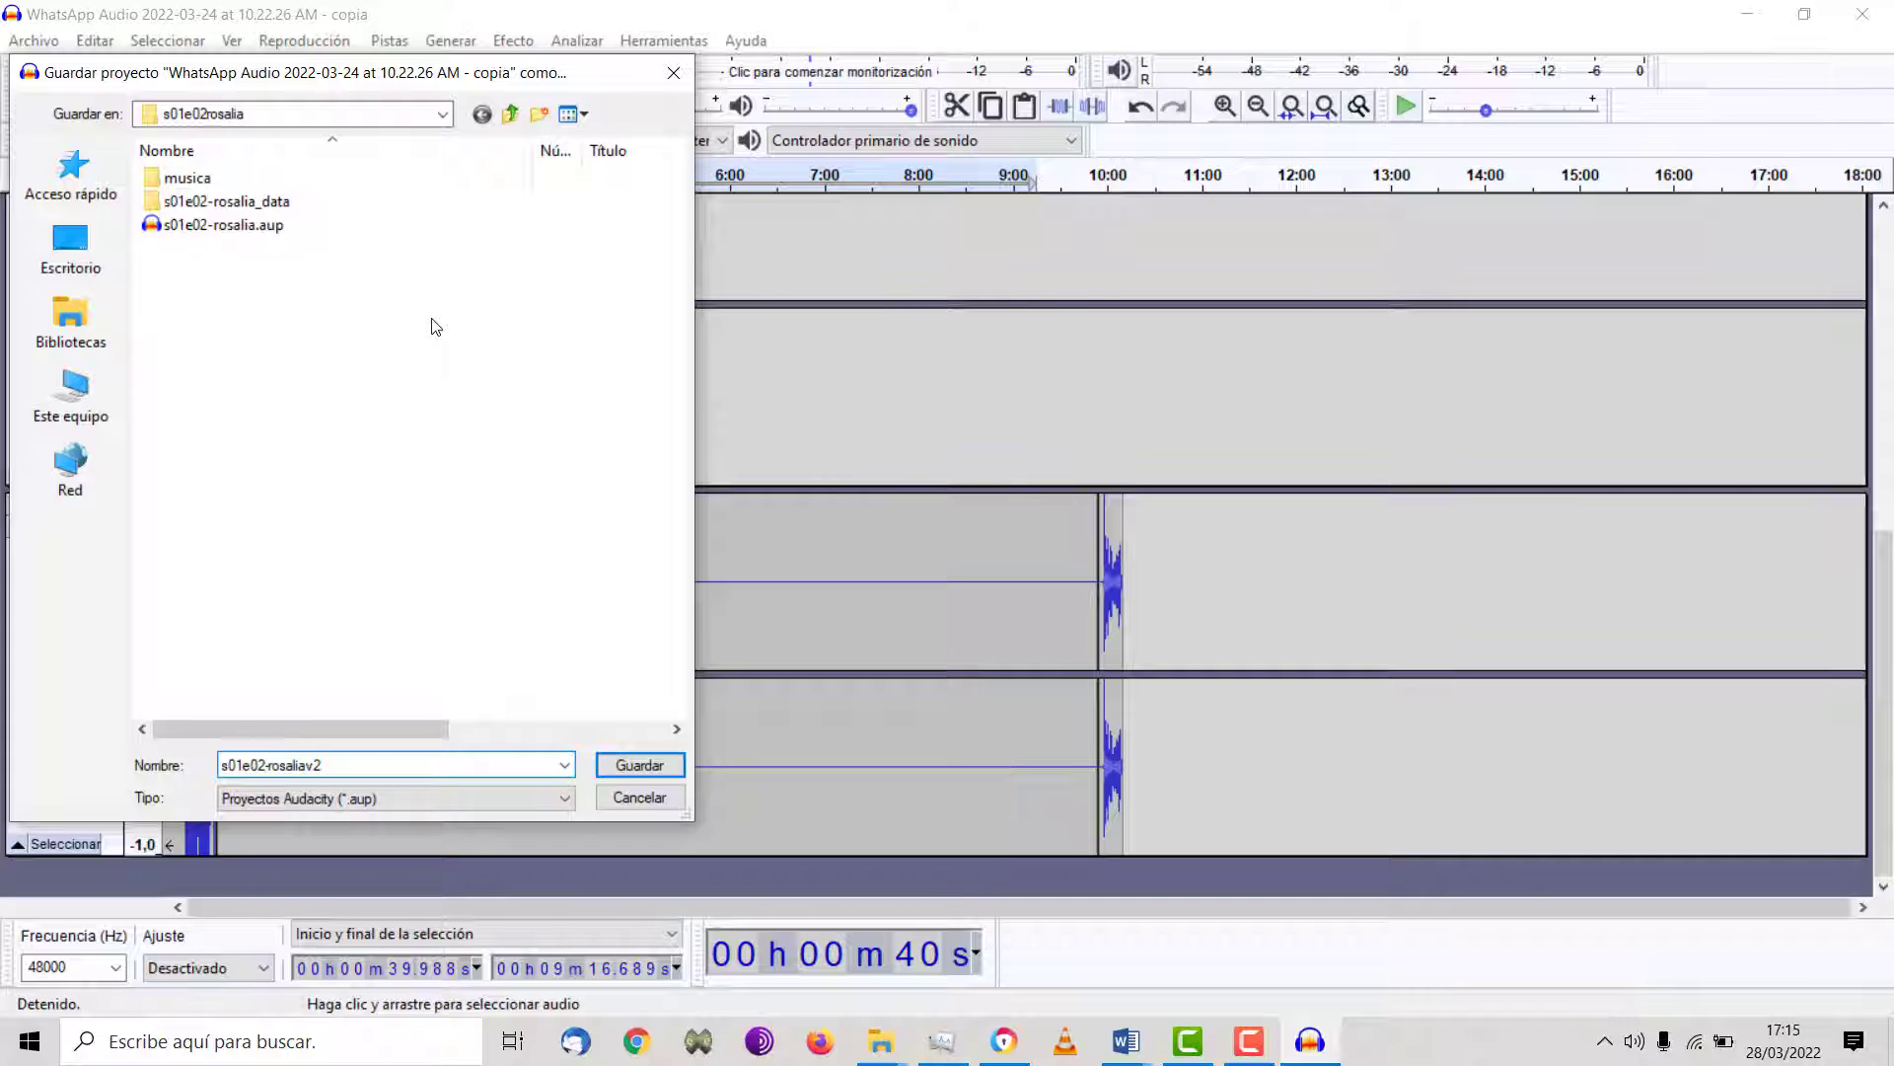
{"action": "key", "text": "Return"}
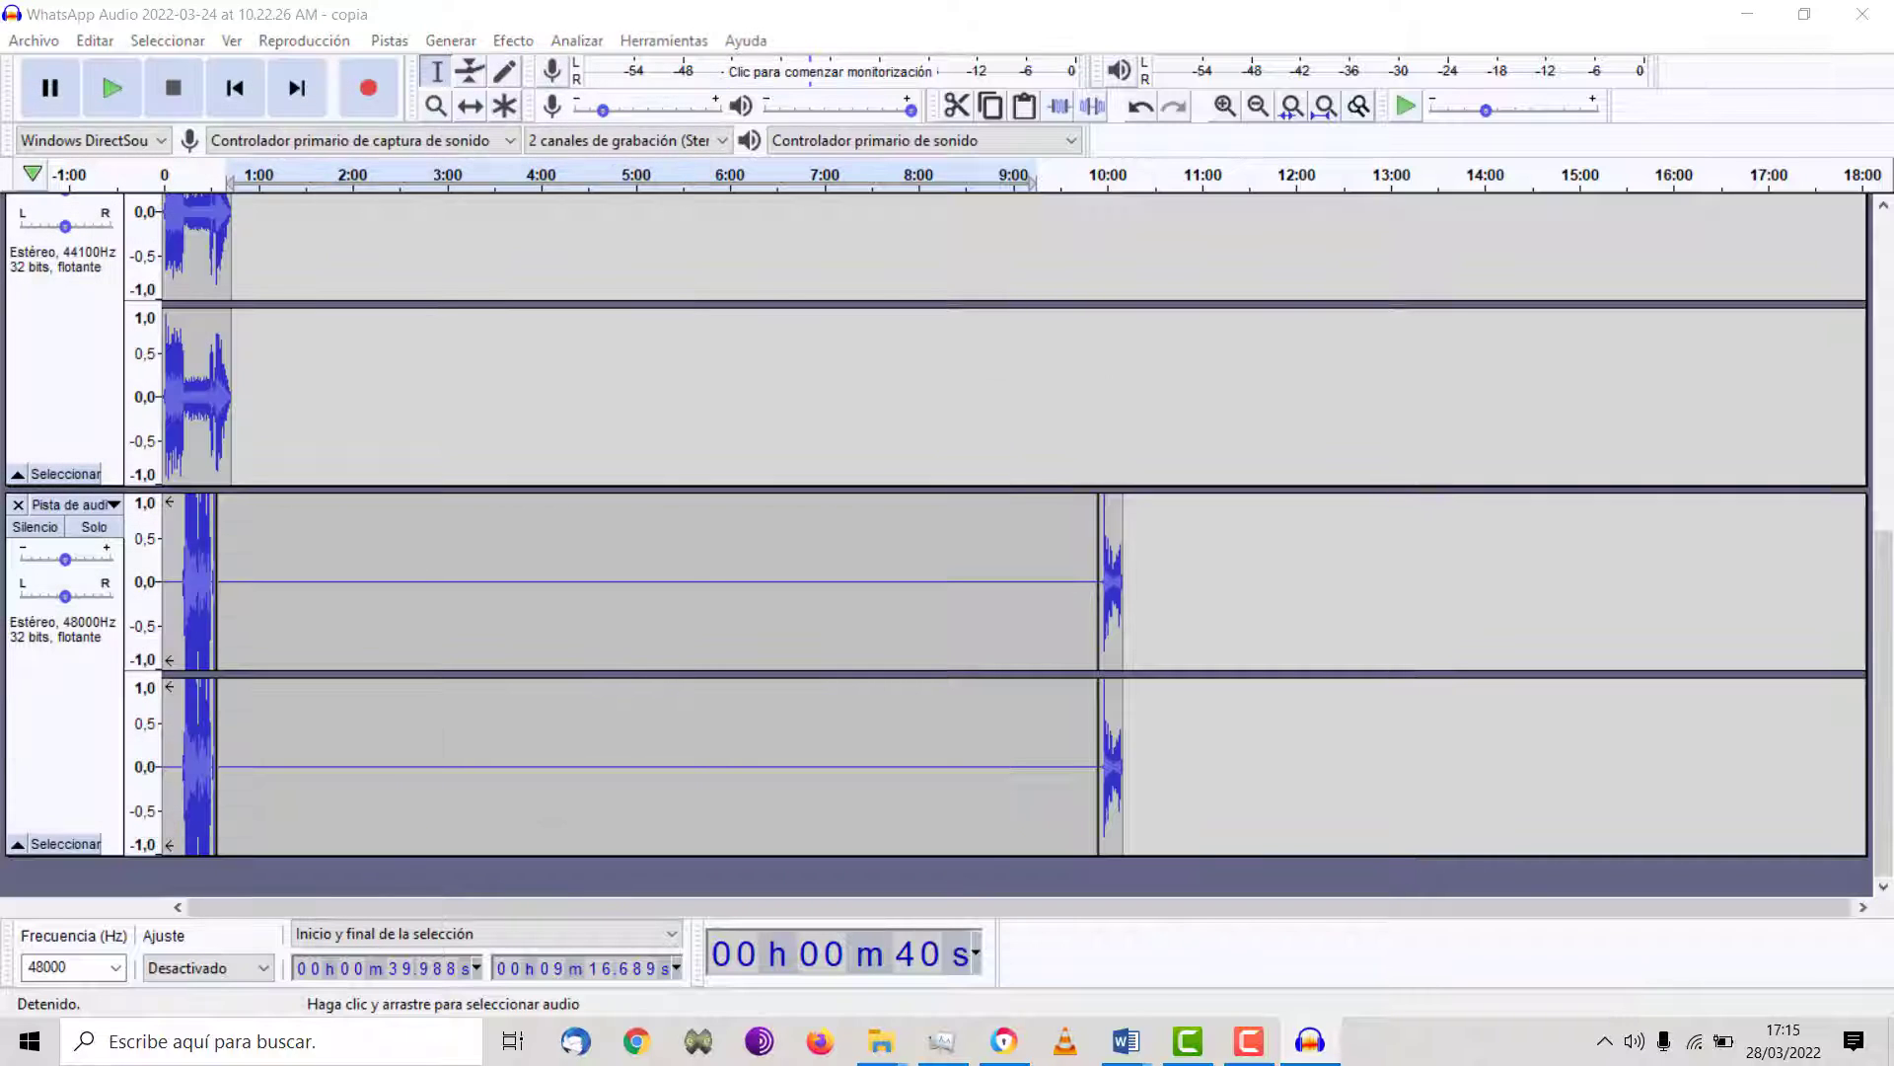
- Export the project as s01e02-rosaliav2.mp3 in the s01e02rosalia folder, accepting the mixdown of all tracks to one stereo file
{"action": "left_click", "coordinate": [33, 41]}
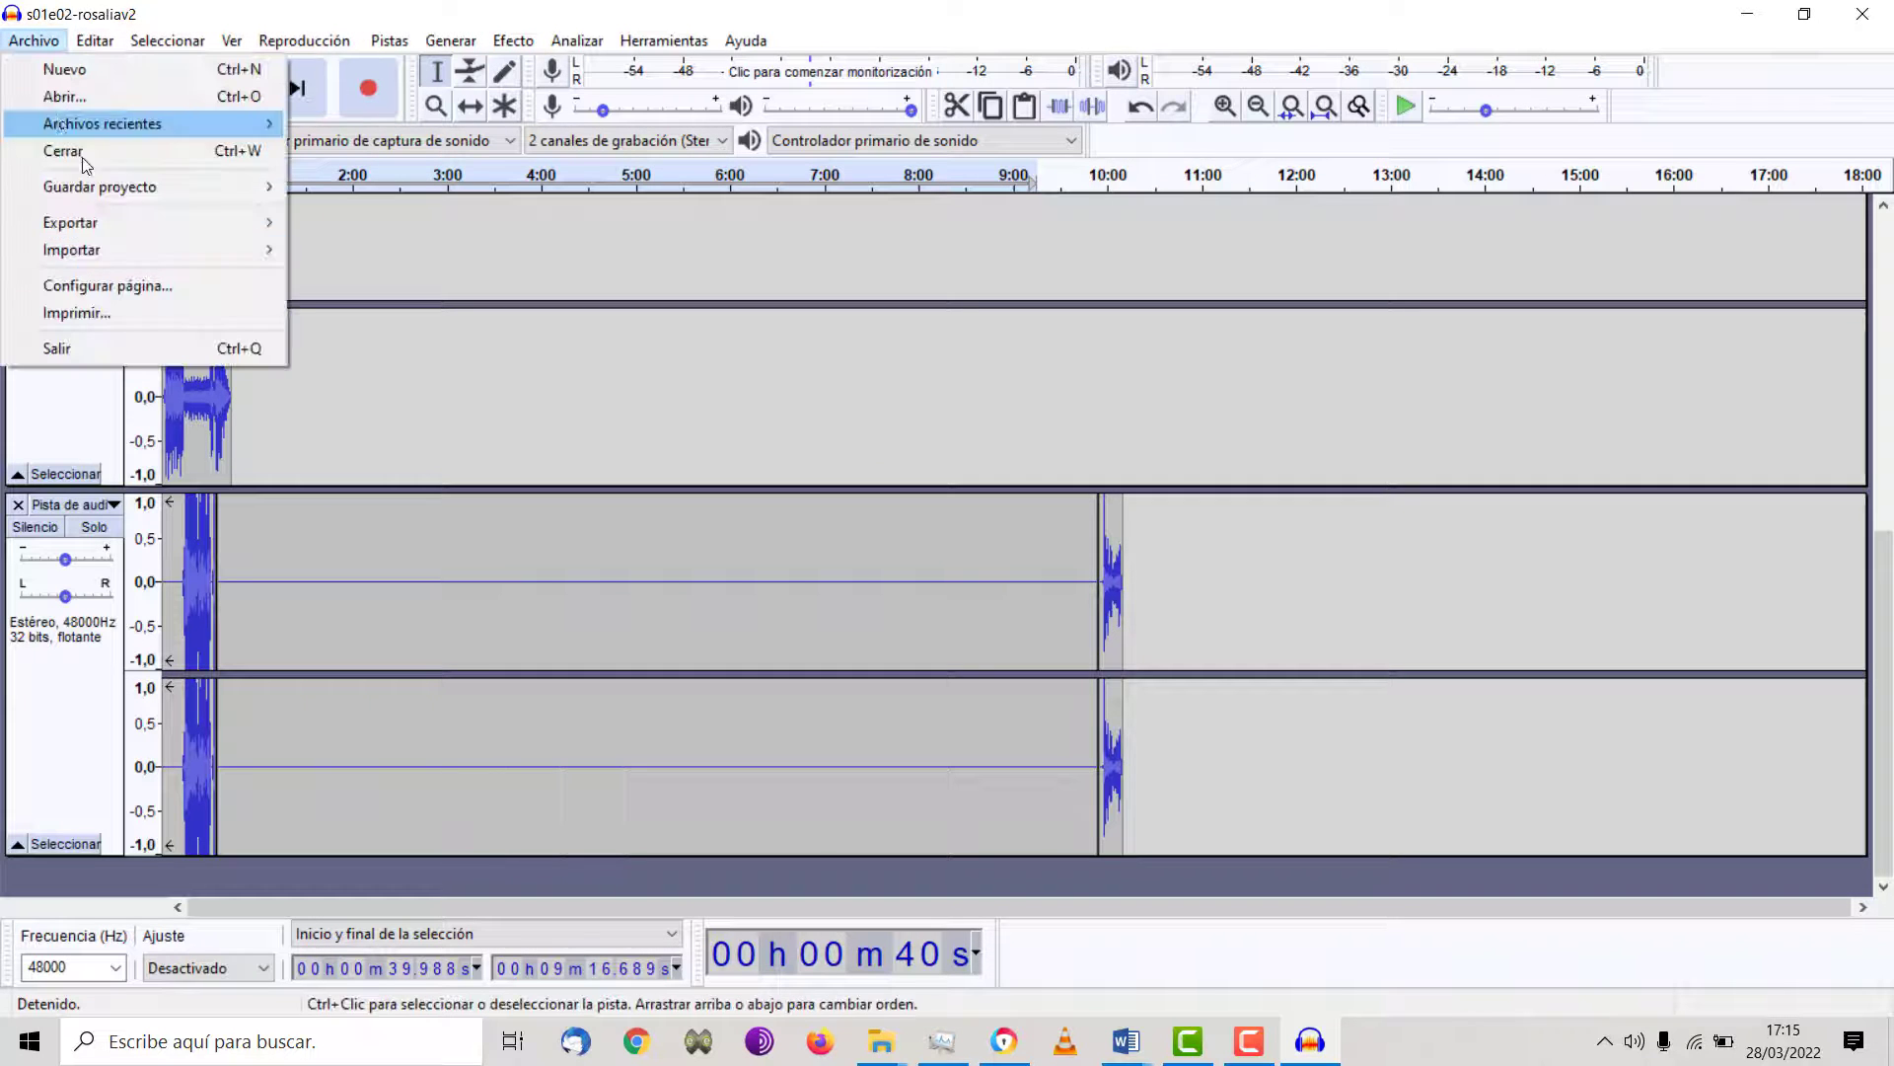
{"action": "mouse_move", "coordinate": [114, 227]}
{"action": "left_click", "coordinate": [382, 221]}
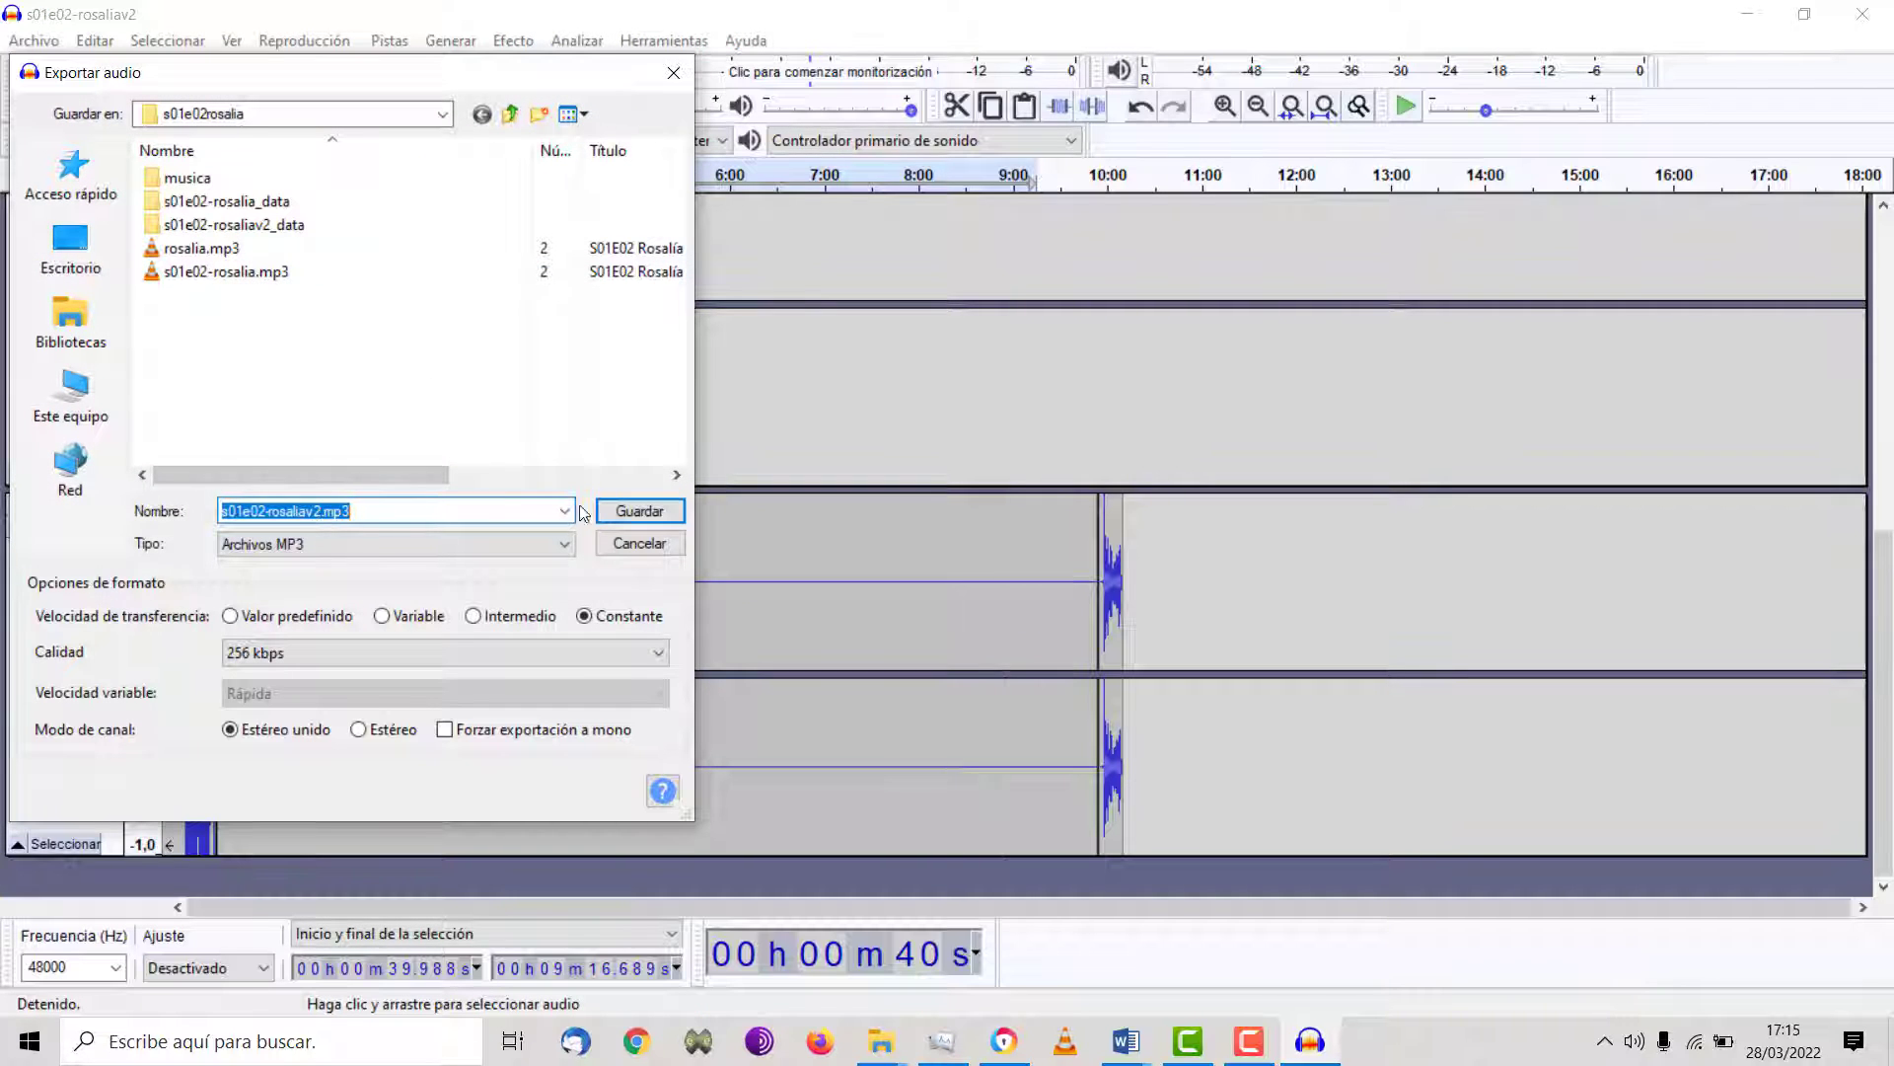
{"action": "left_click", "coordinate": [640, 510]}
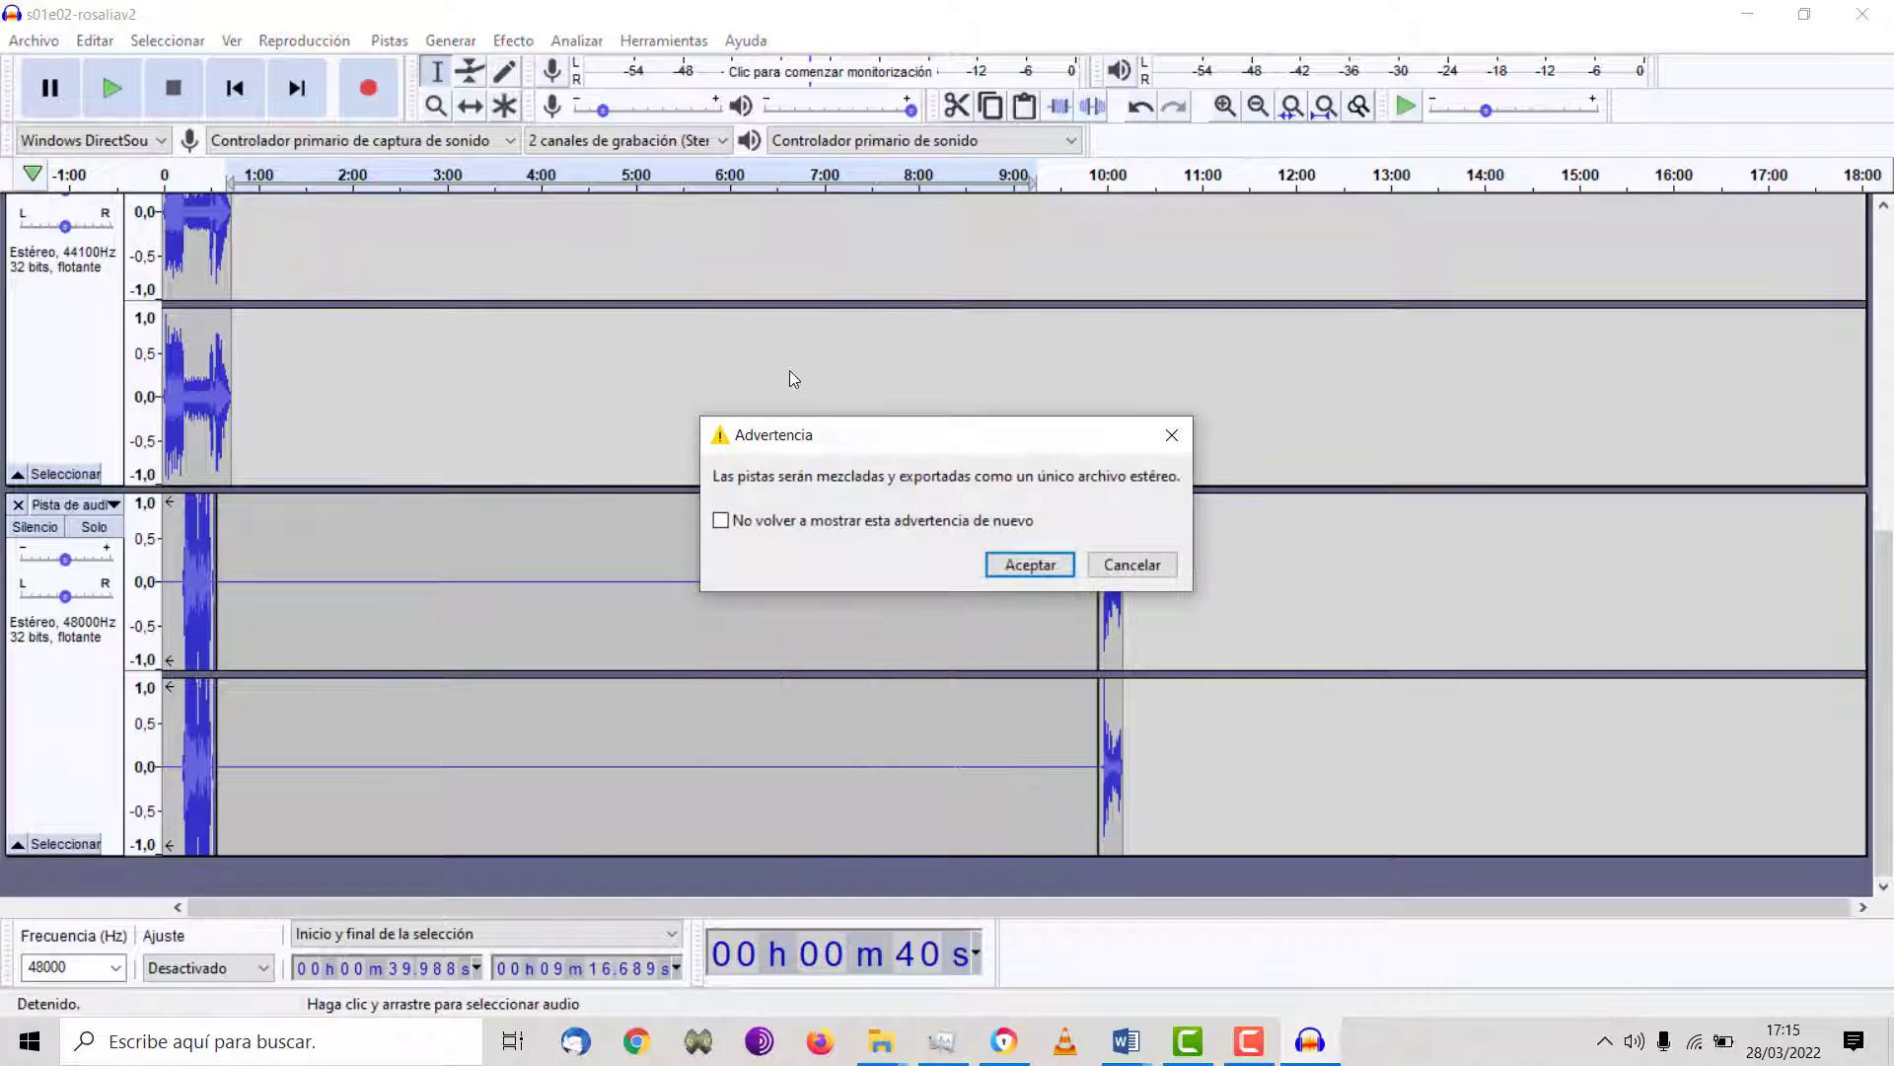
{"action": "left_click", "coordinate": [991, 557]}
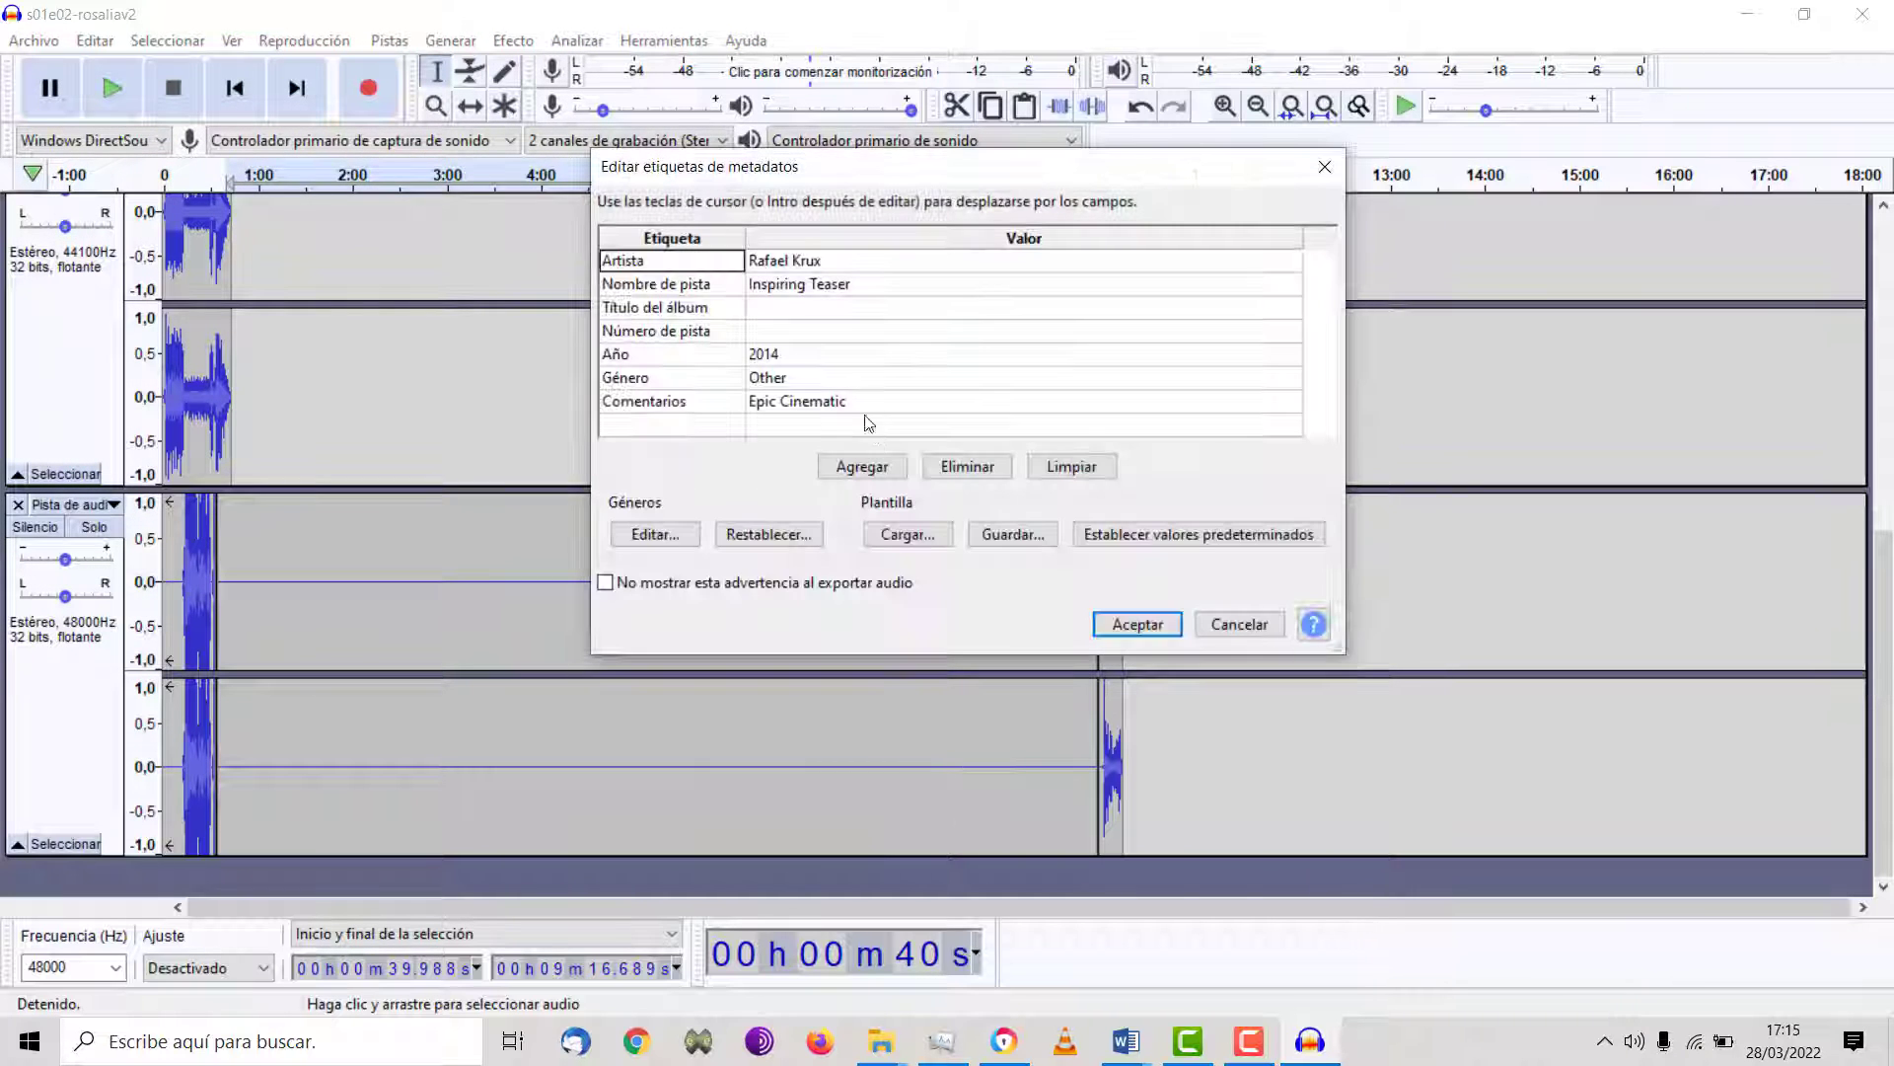
- Set the export metadata's artist to SteamWona Estepona and its track name to S01E02 Rosalía
{"action": "left_click", "coordinate": [838, 263]}
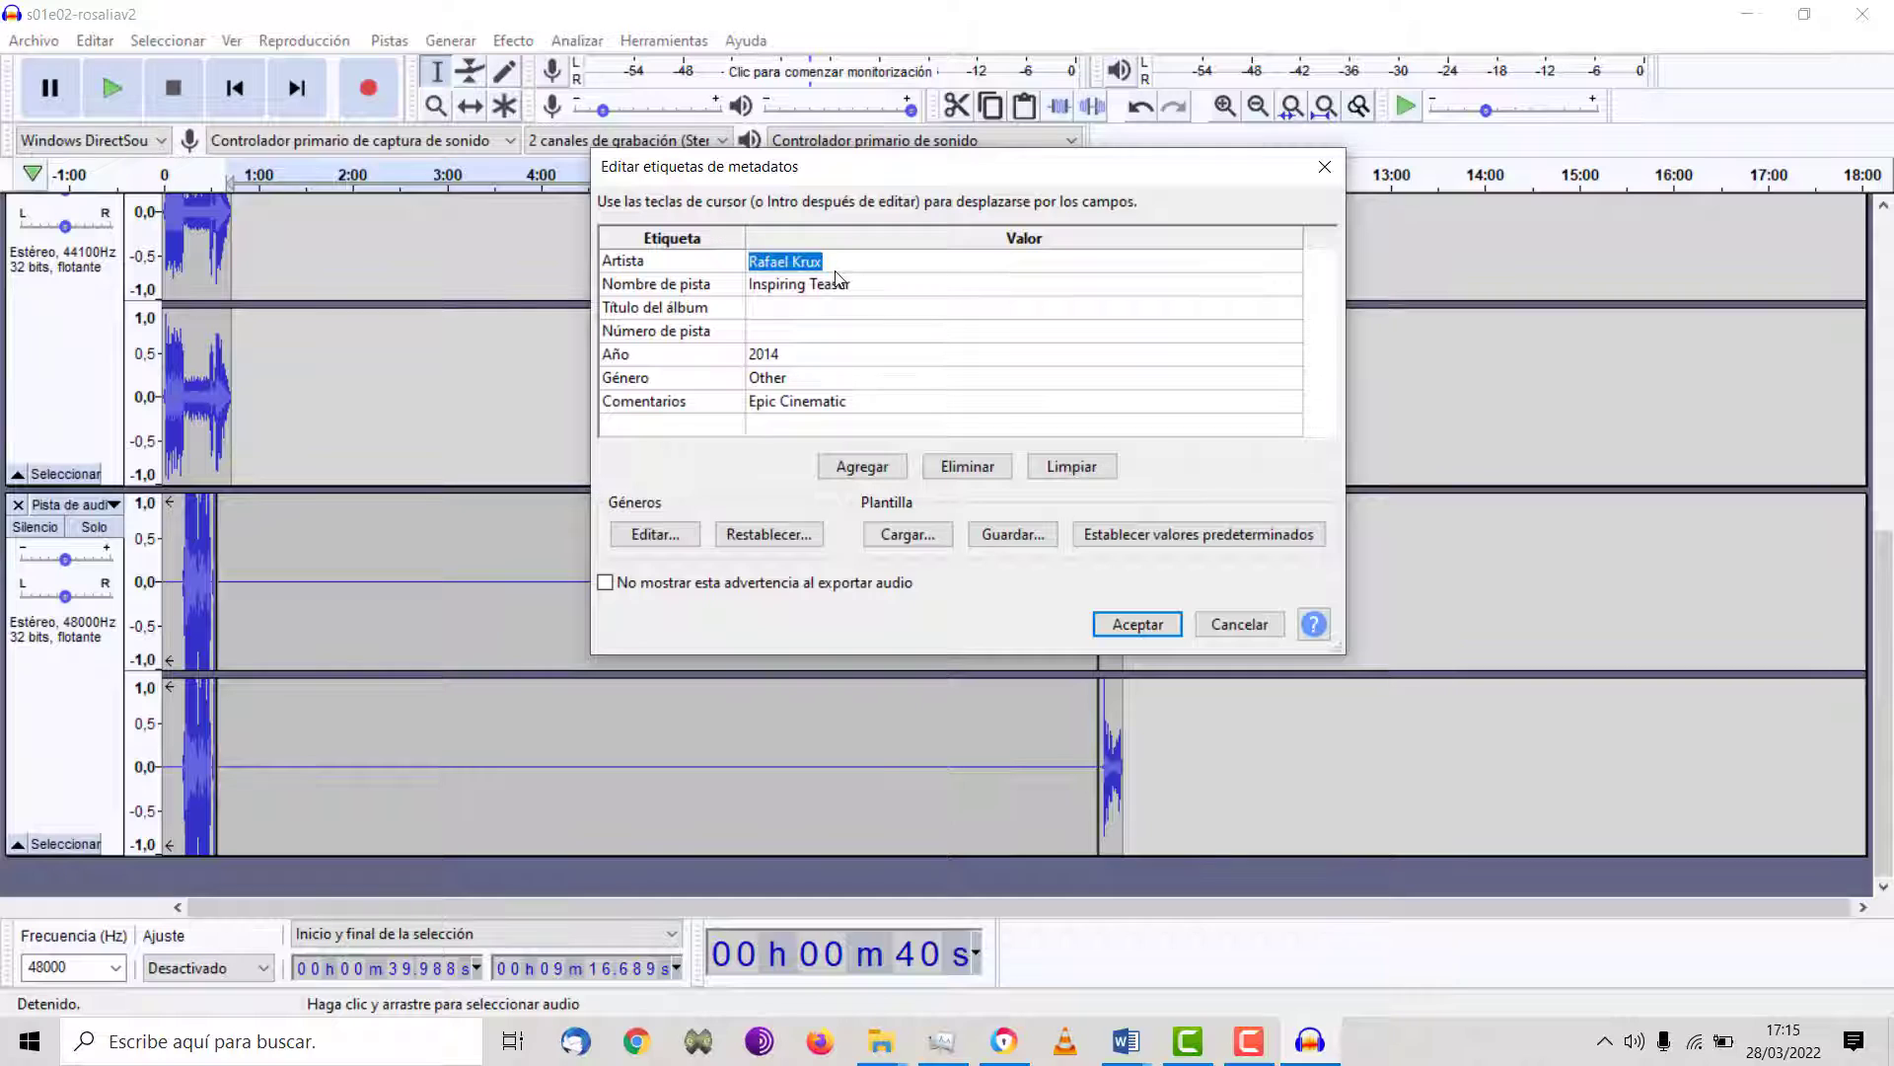
{"action": "type", "text": "SteamWona Estepona"}
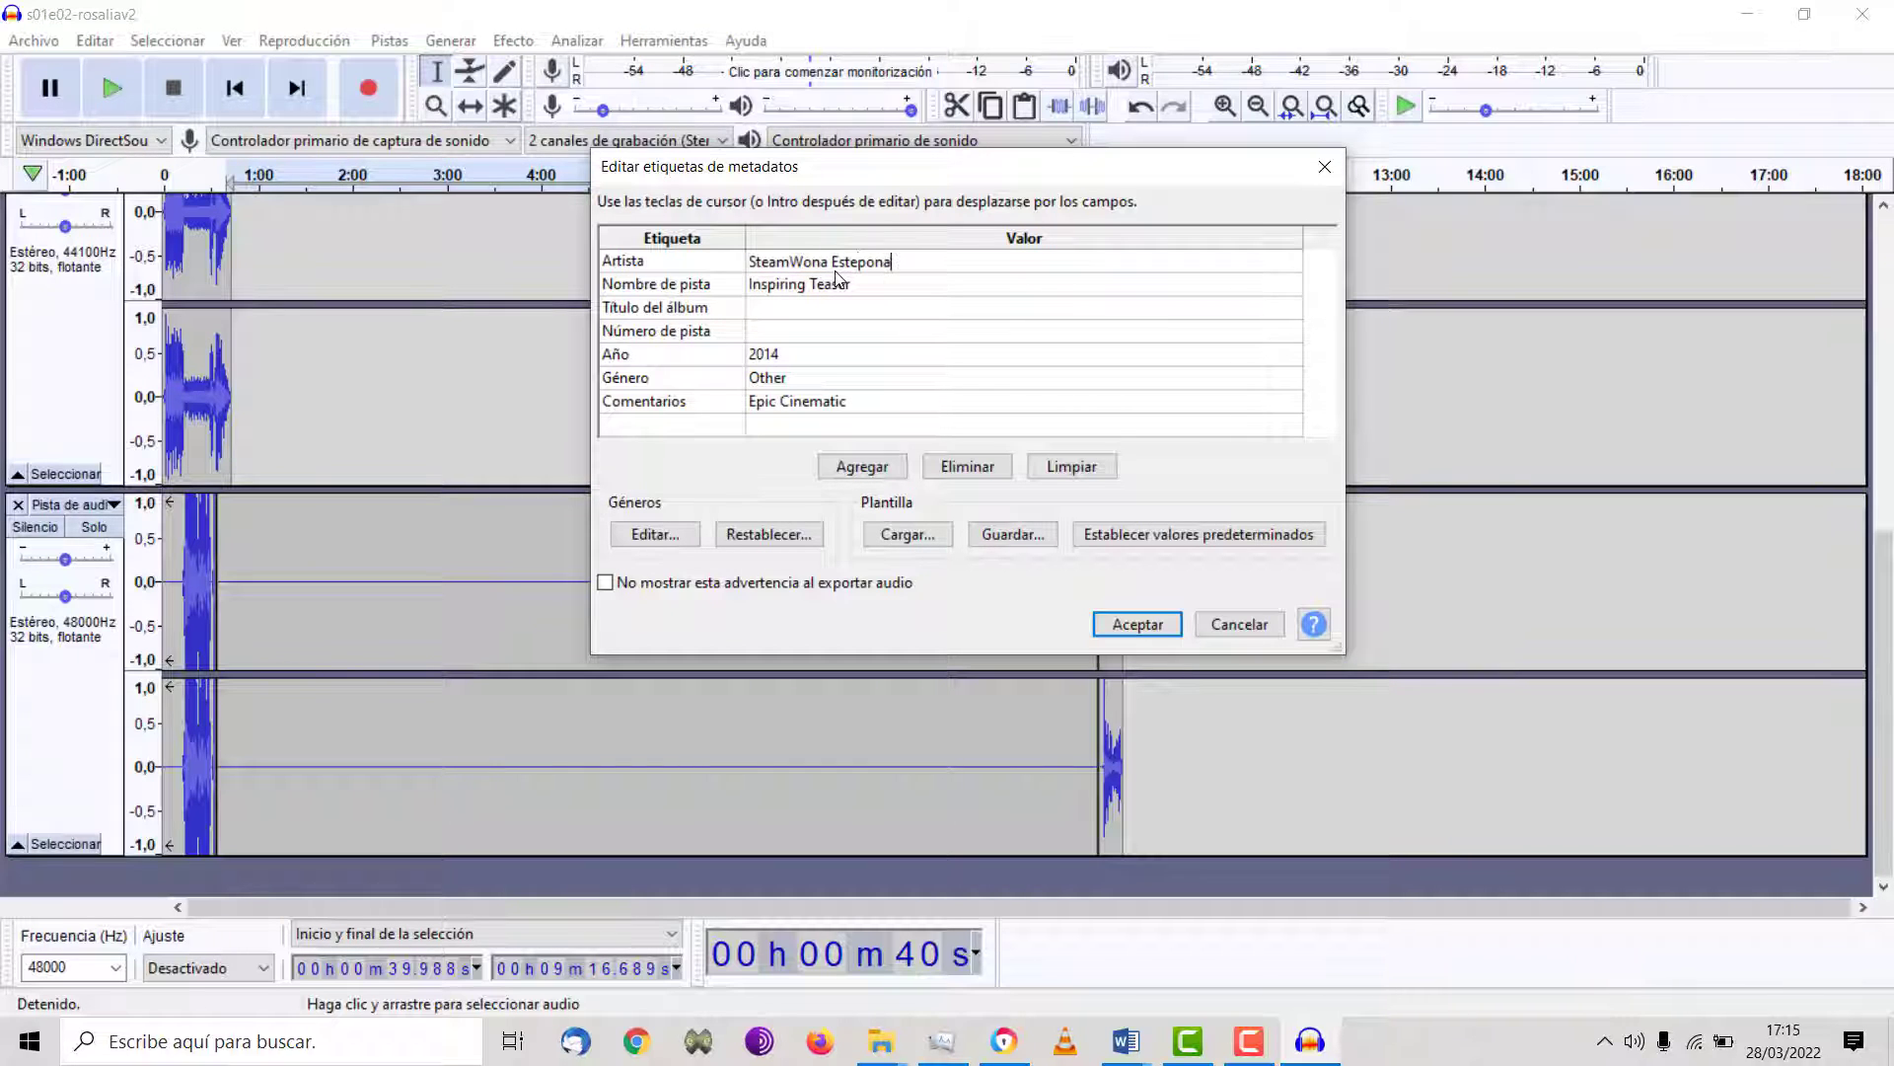
{"action": "left_click", "coordinate": [840, 286]}
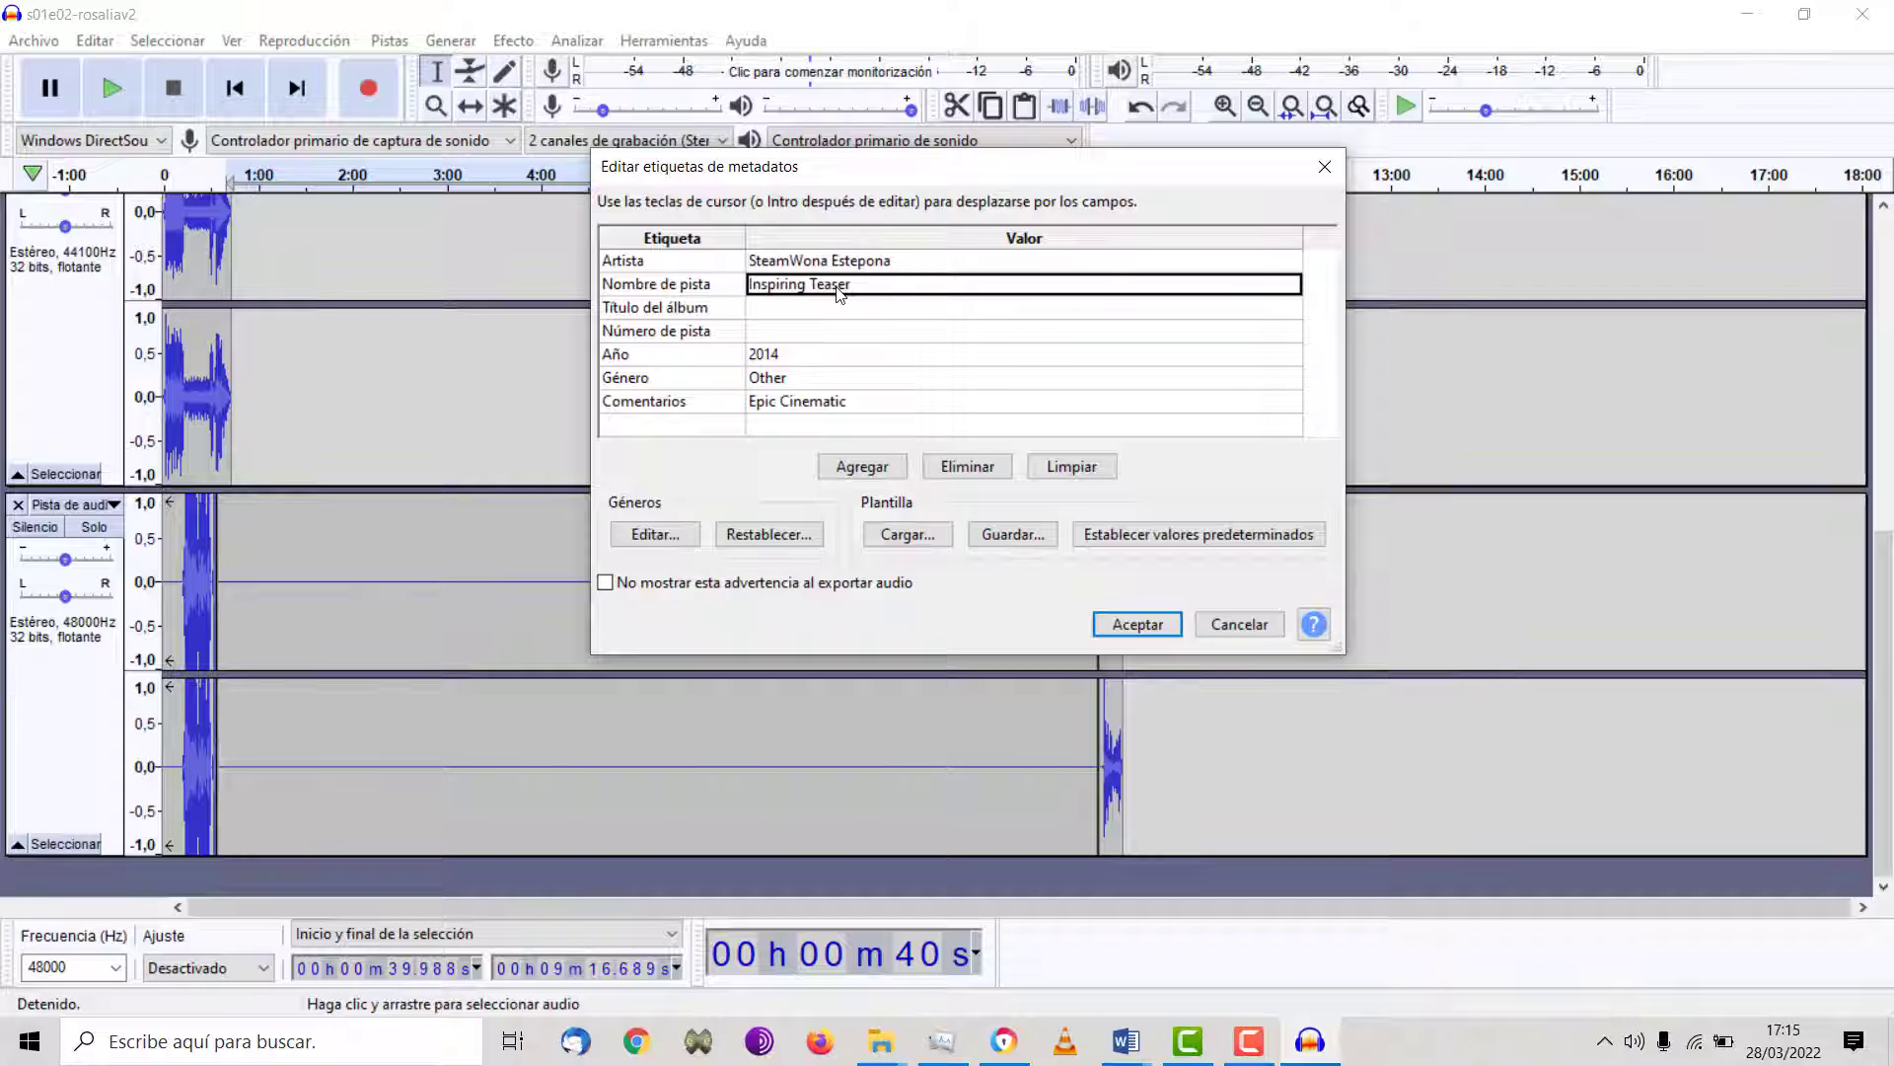
{"action": "left_click_drag", "start_coordinate": [856, 288], "coordinate": [742, 316]}
{"action": "key", "text": "Caps_Lock"}
{"action": "type", "text": "S"}
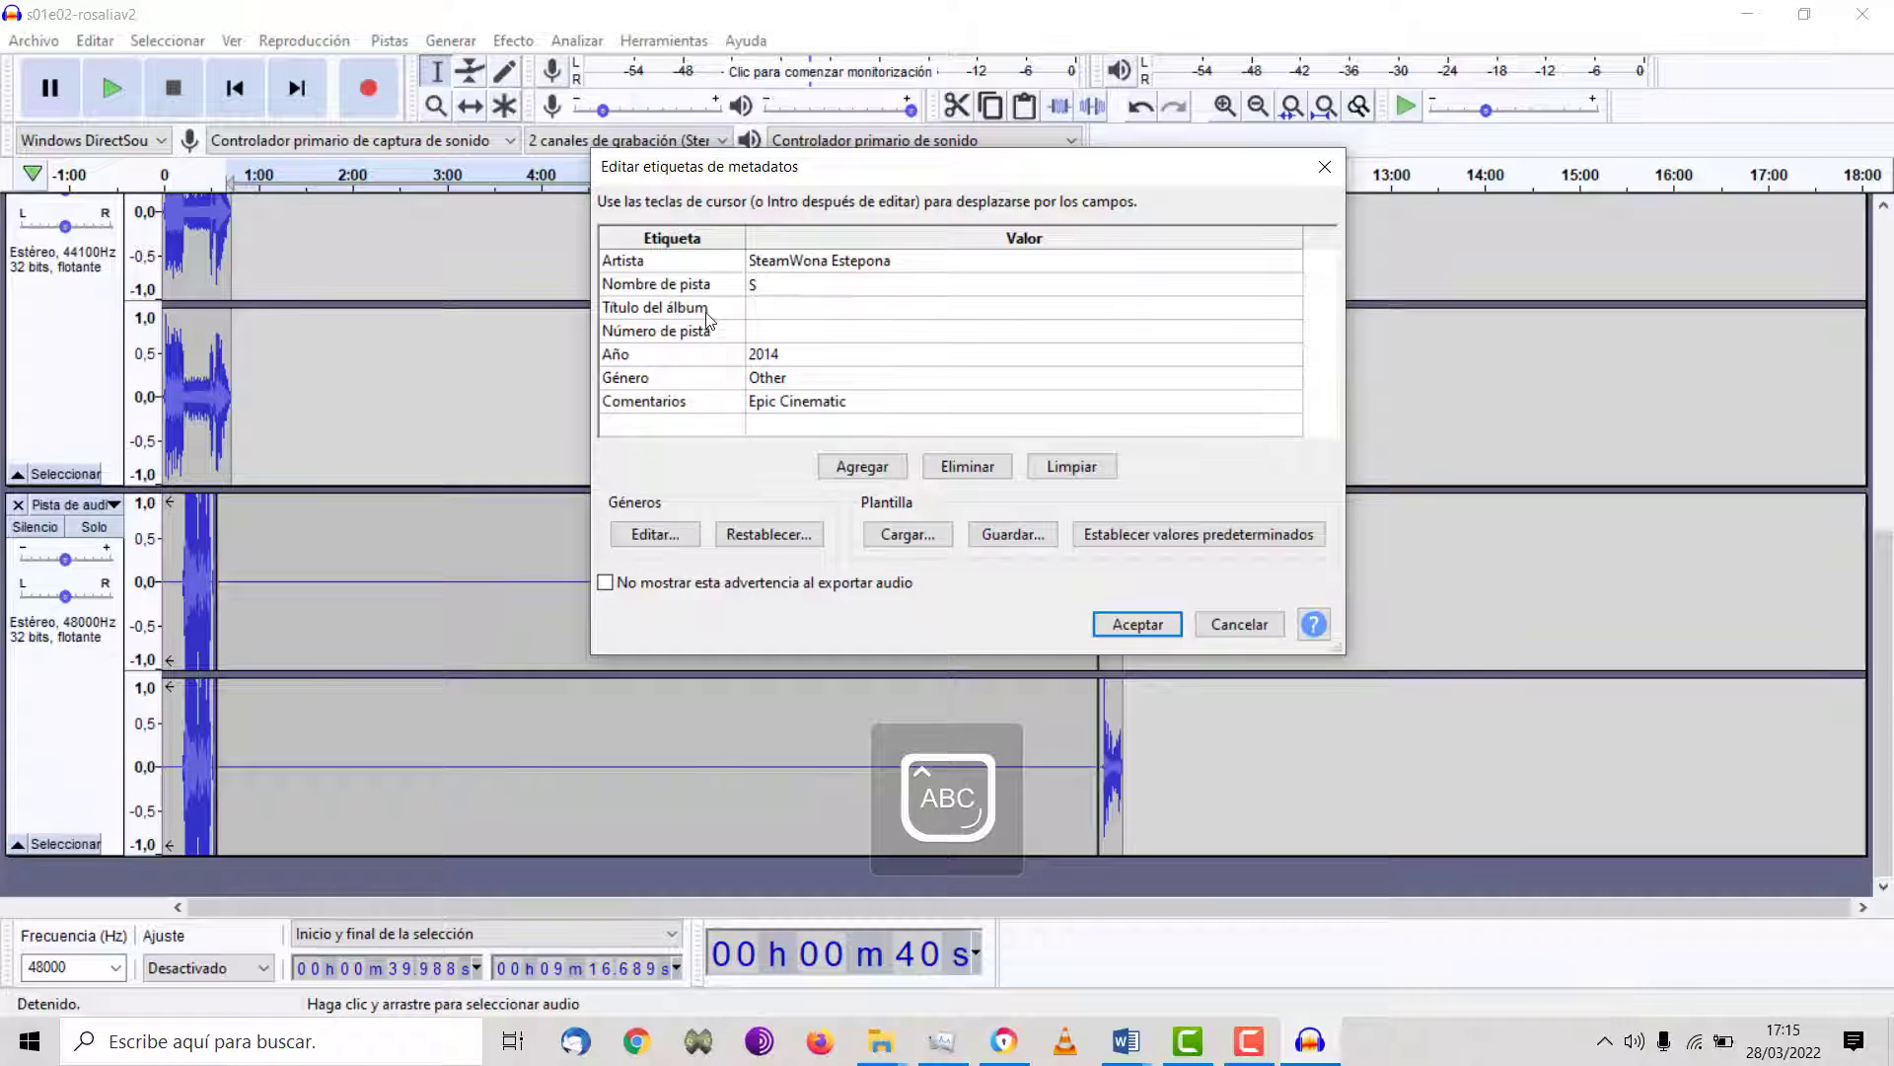
{"action": "type", "text": "01E02"}
{"action": "key", "text": "Caps_Lock"}
{"action": "type", "text": "Rosalía"}
{"action": "key", "text": "Return"}
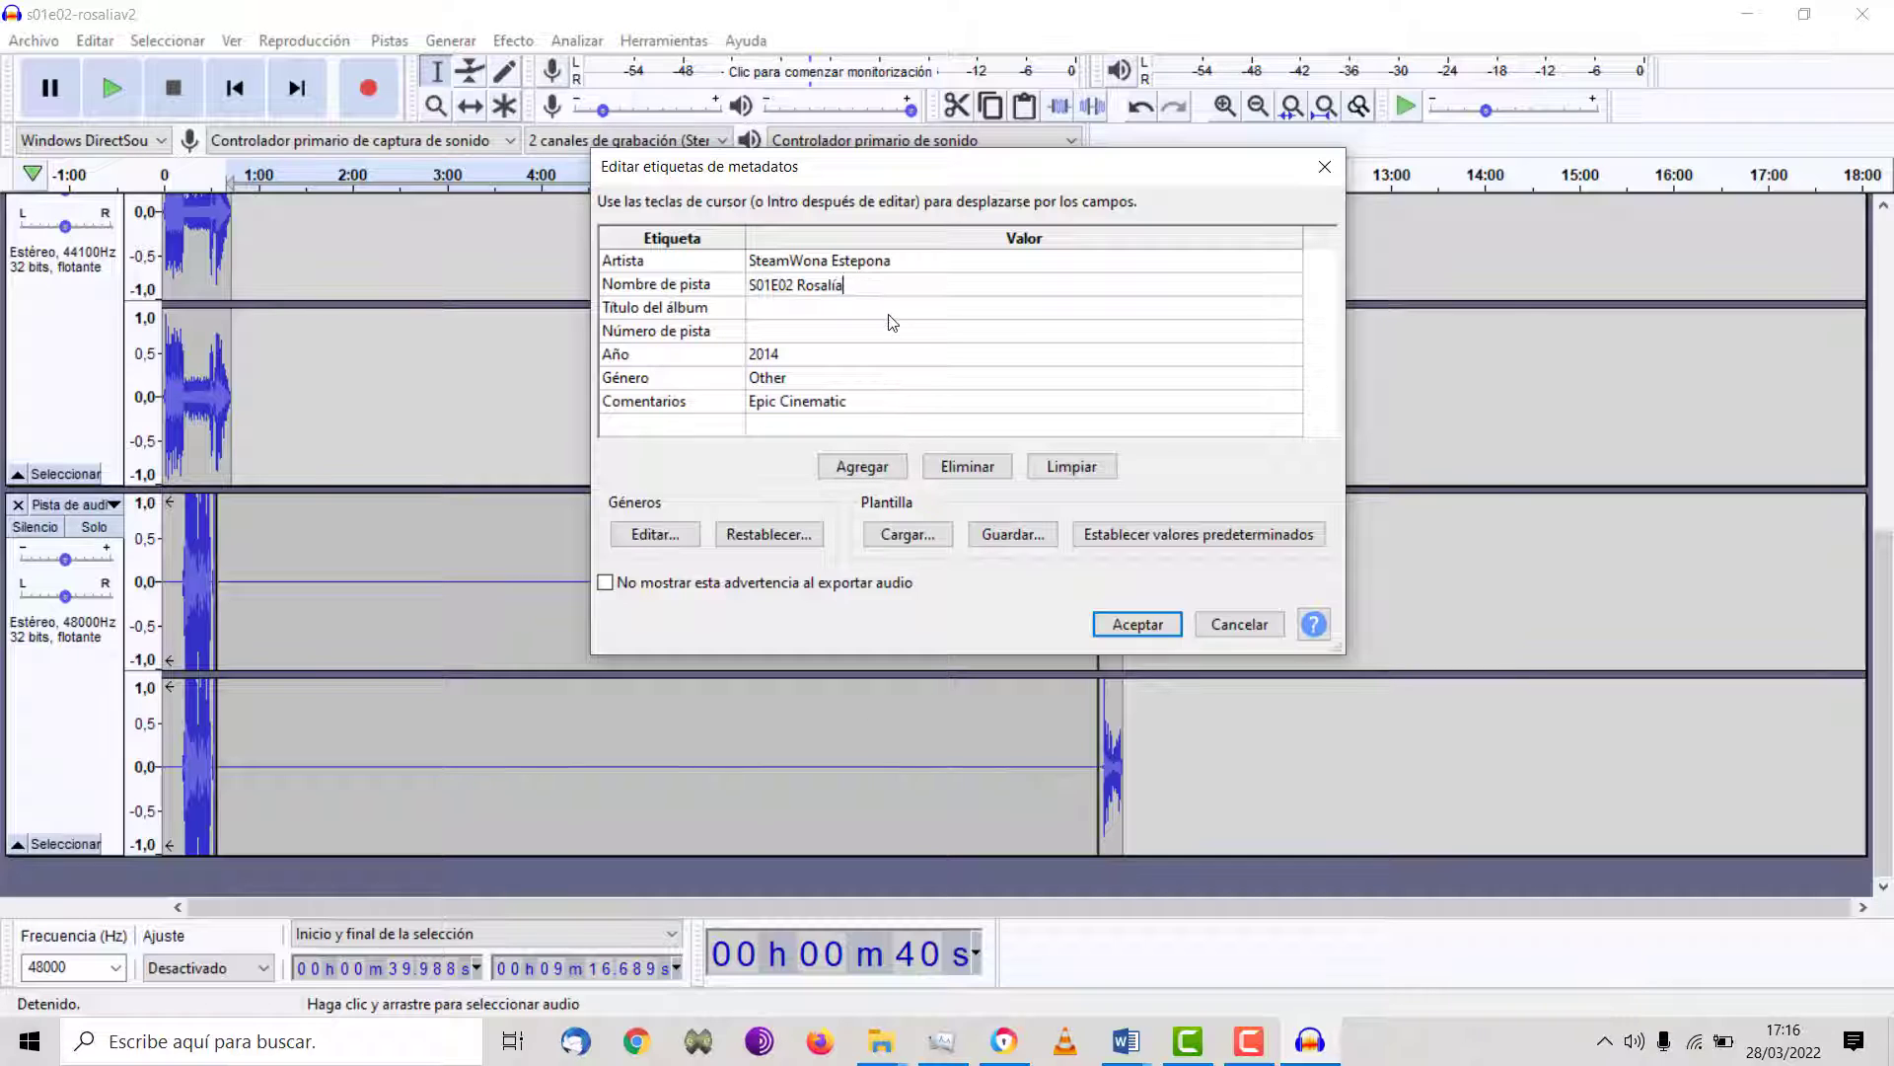
- Fill in the metadata with album title SteamWona, track number 02 and year 2022
{"action": "key", "text": "Return"}
{"action": "type", "text": "SteamWona"}
{"action": "key", "text": "Return"}
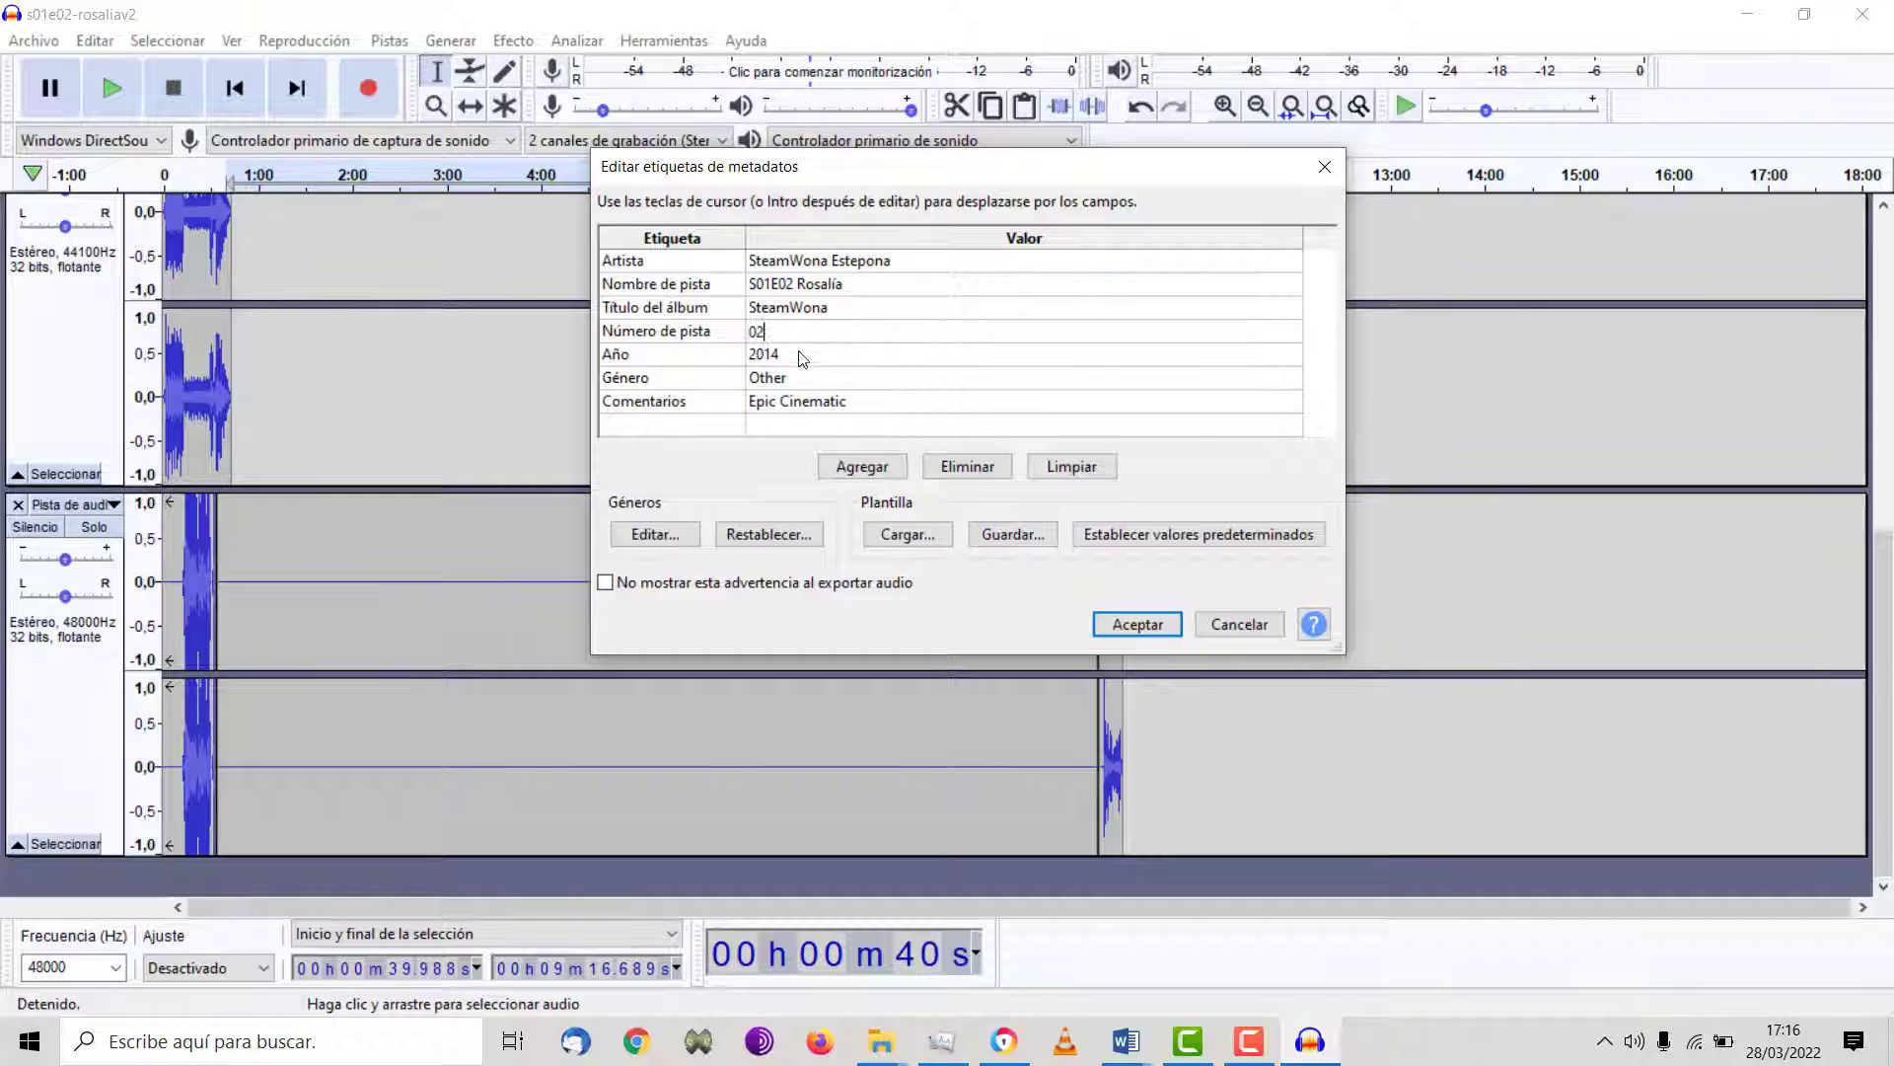
{"action": "key", "text": "Return"}
{"action": "type", "text": "20"}
{"action": "key", "text": "Return"}
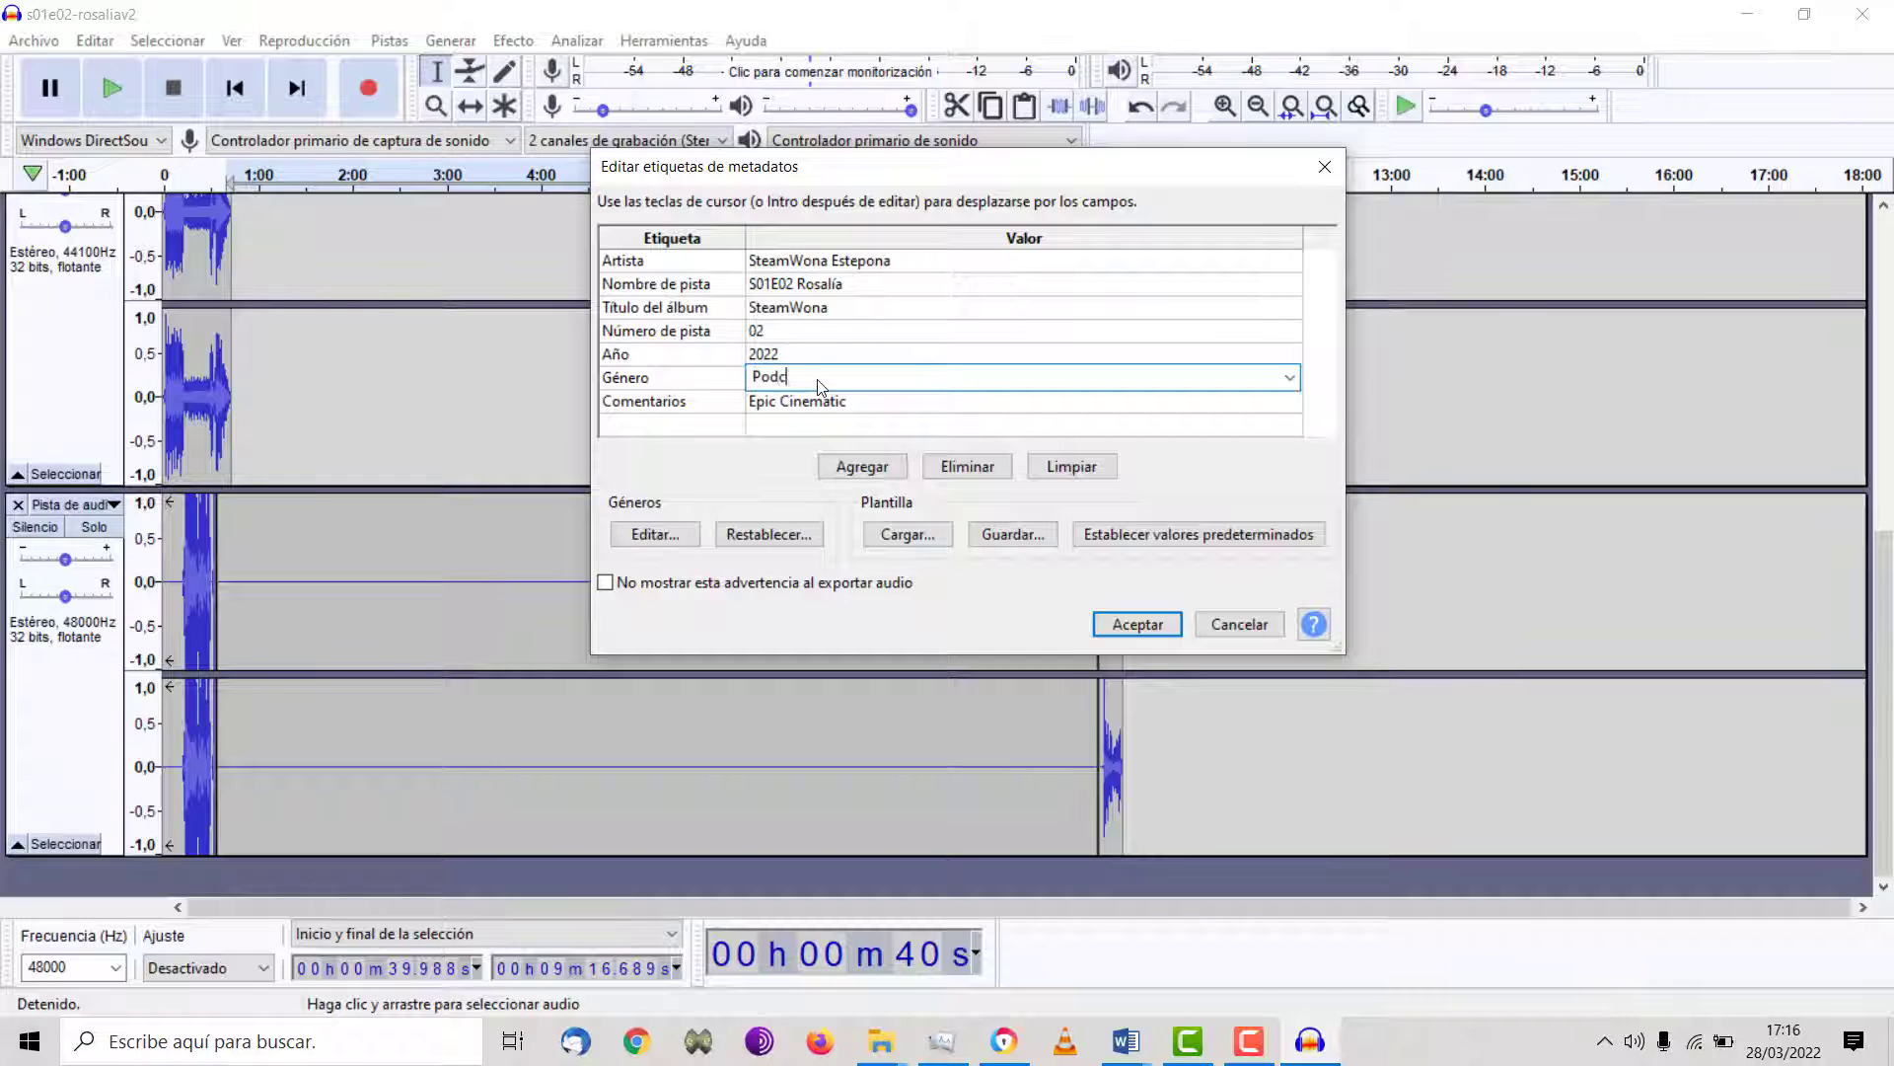
- Set the metadata genre to Podcast, clear the comments value and accept the tags to run the export
{"action": "type", "text": "Podcast"}
{"action": "key", "text": "Return"}
{"action": "left_click", "coordinate": [873, 400]}
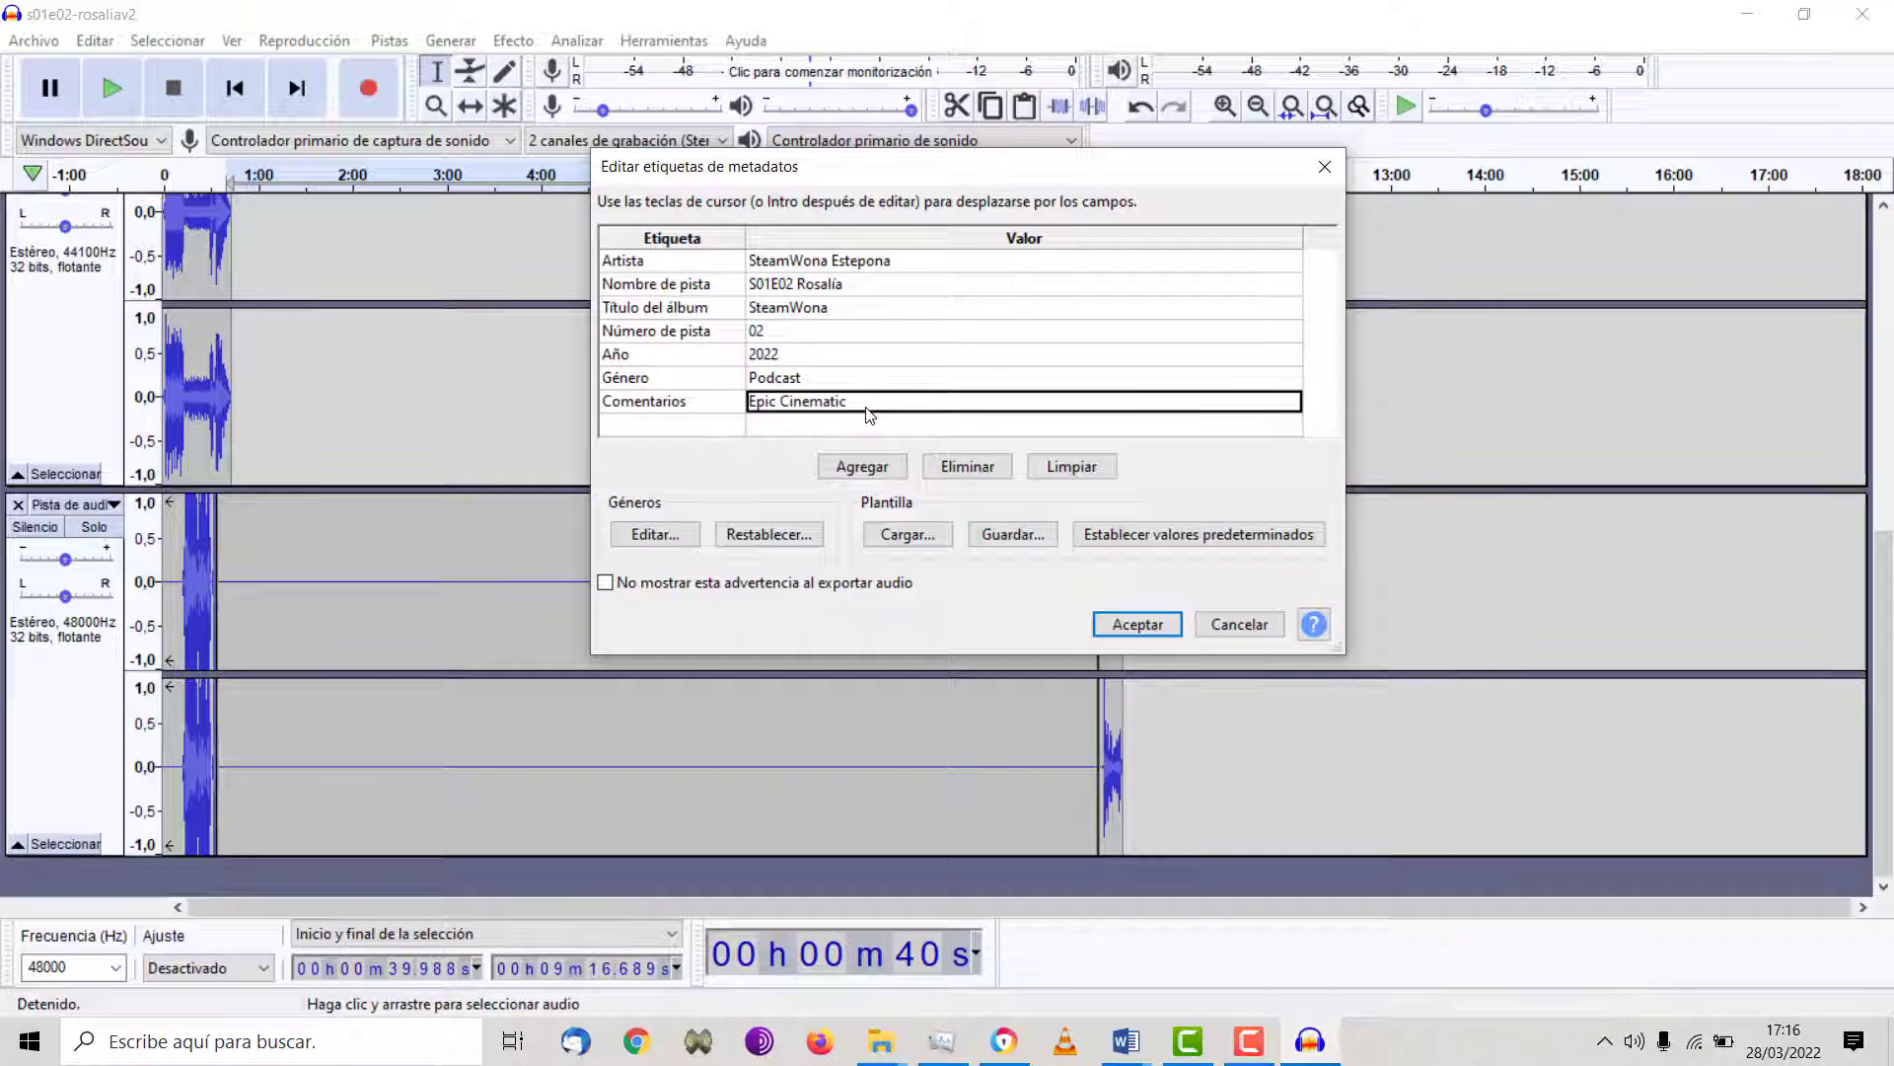
{"action": "left_click", "coordinate": [872, 401]}
{"action": "key", "text": "BackSpace"}
{"action": "left_click", "coordinate": [1105, 630]}
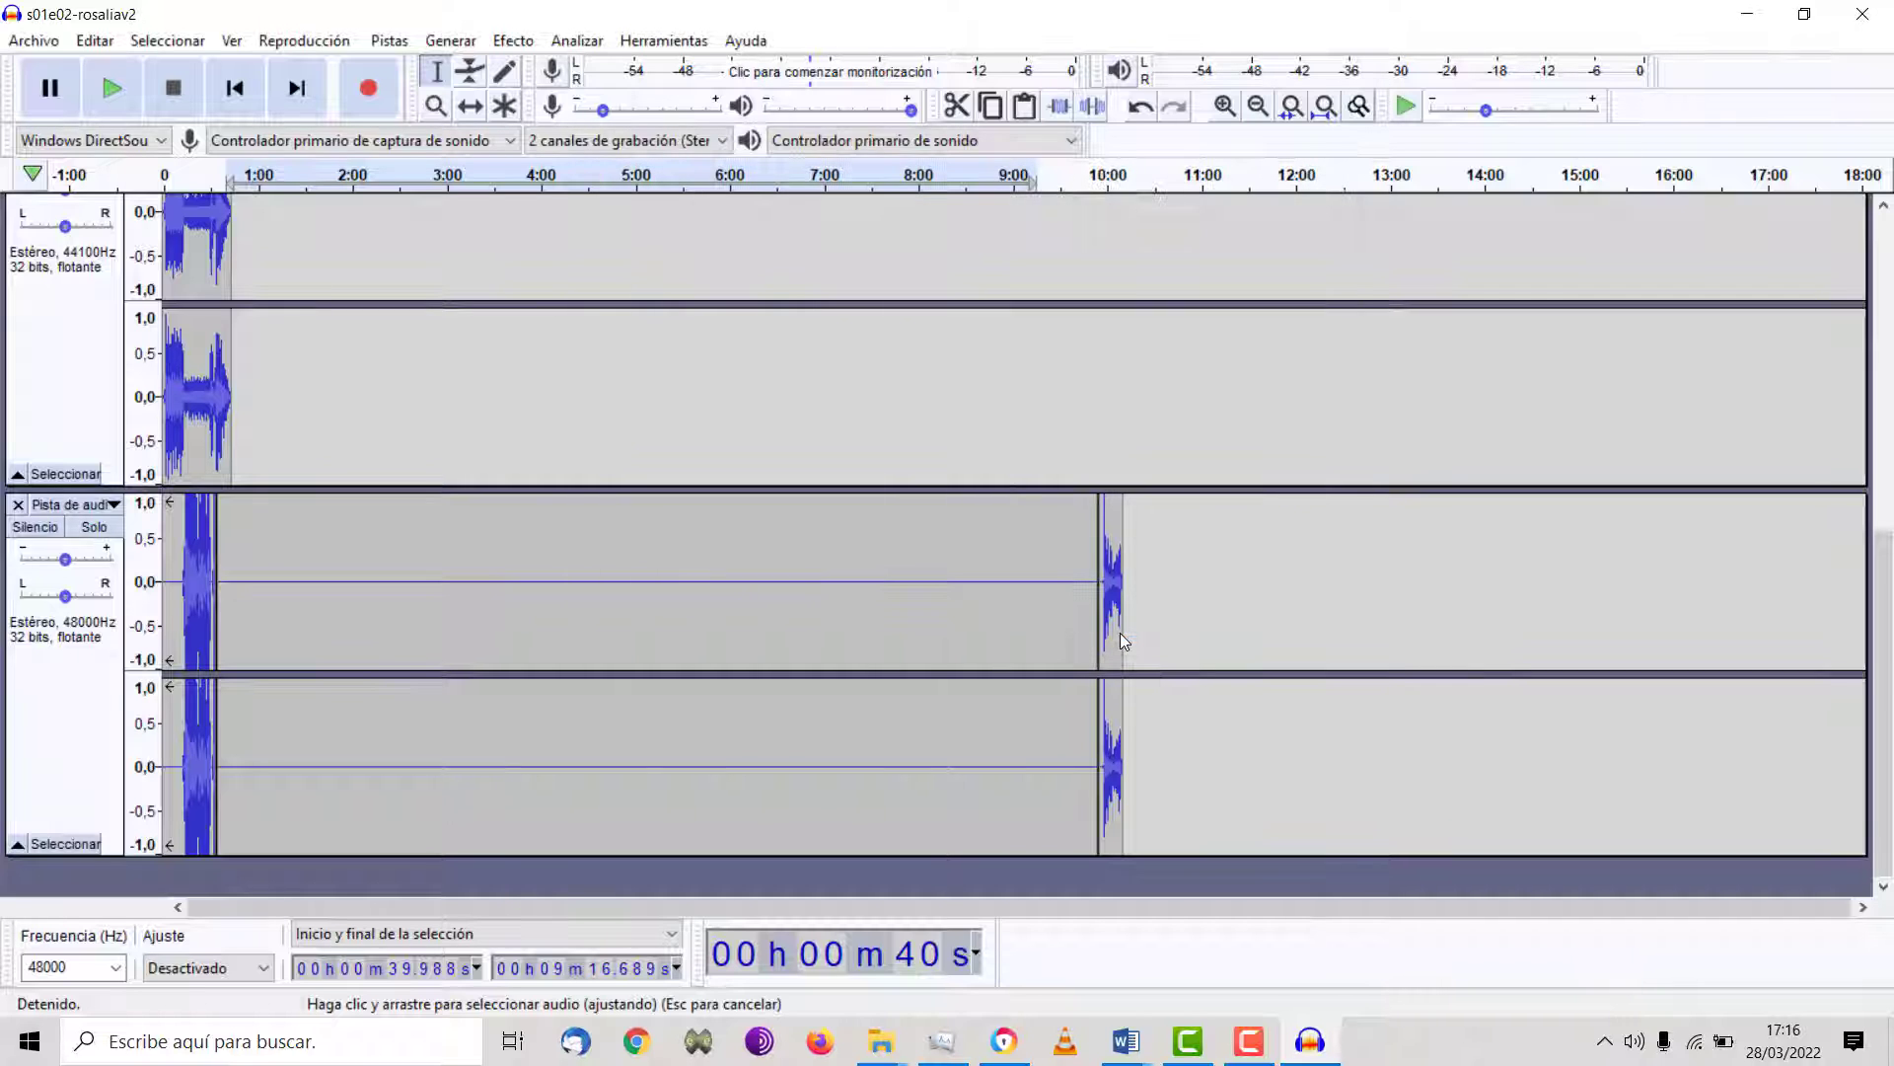